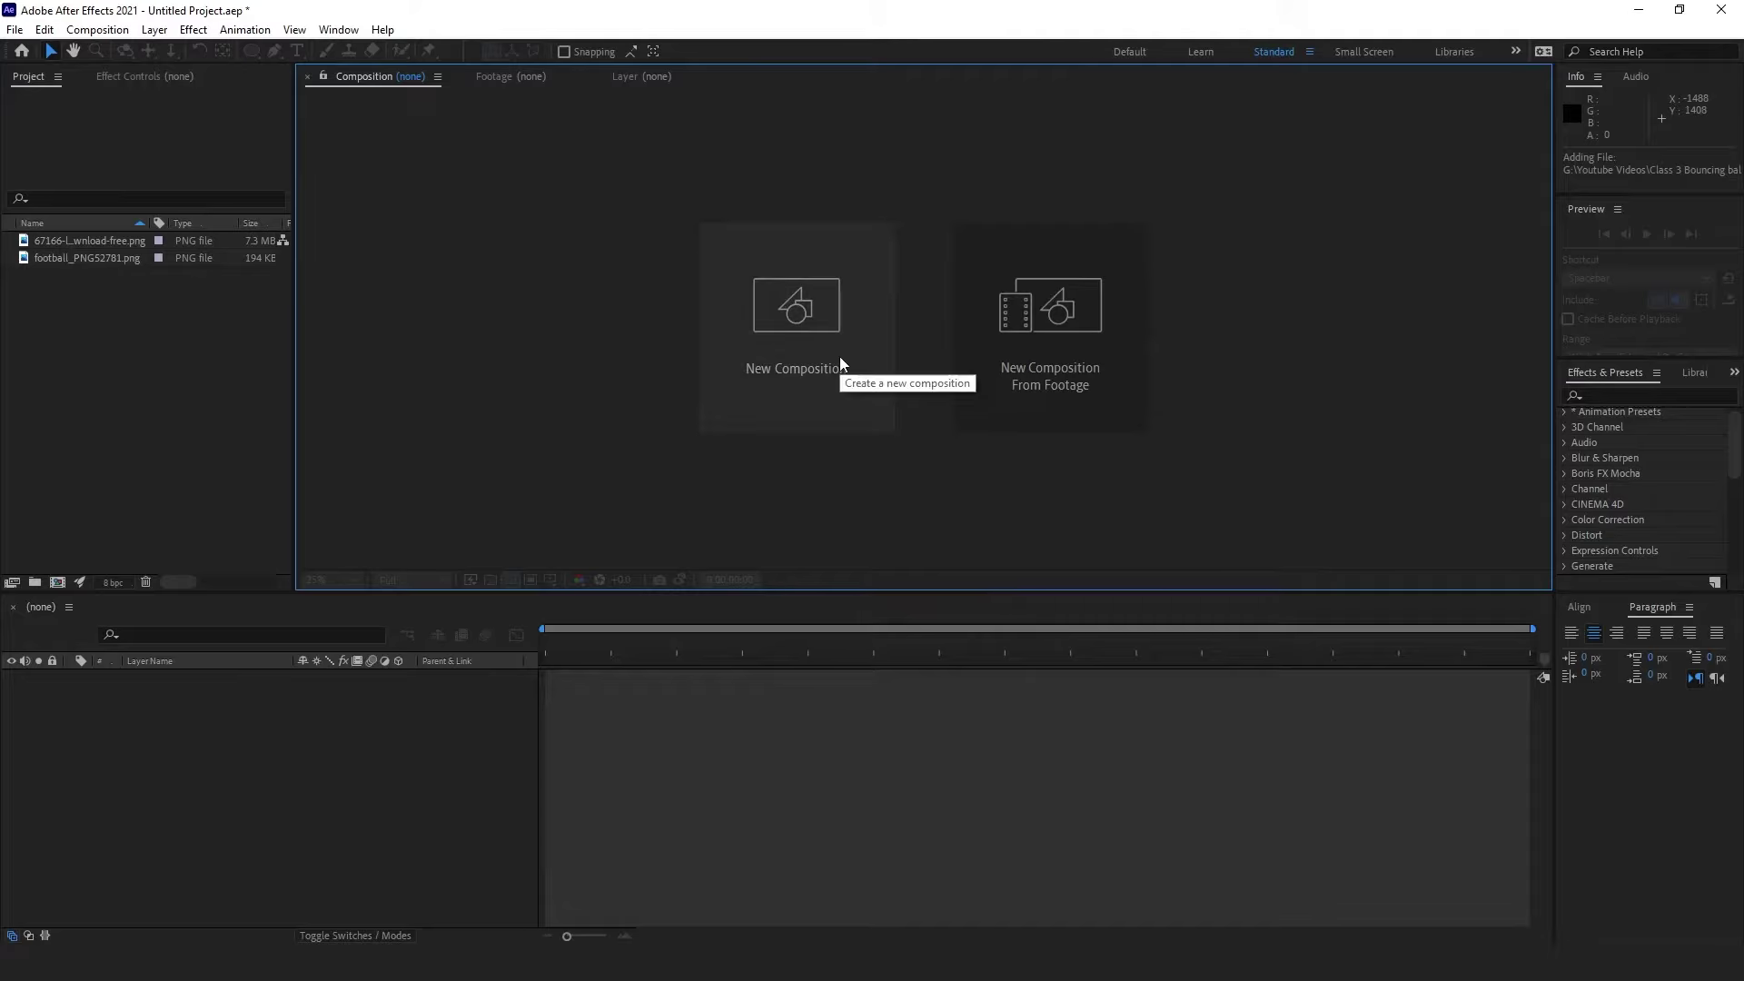
Create a new 1920 × 1080 composition with a duration of 10 seconds
left_click(840, 359)
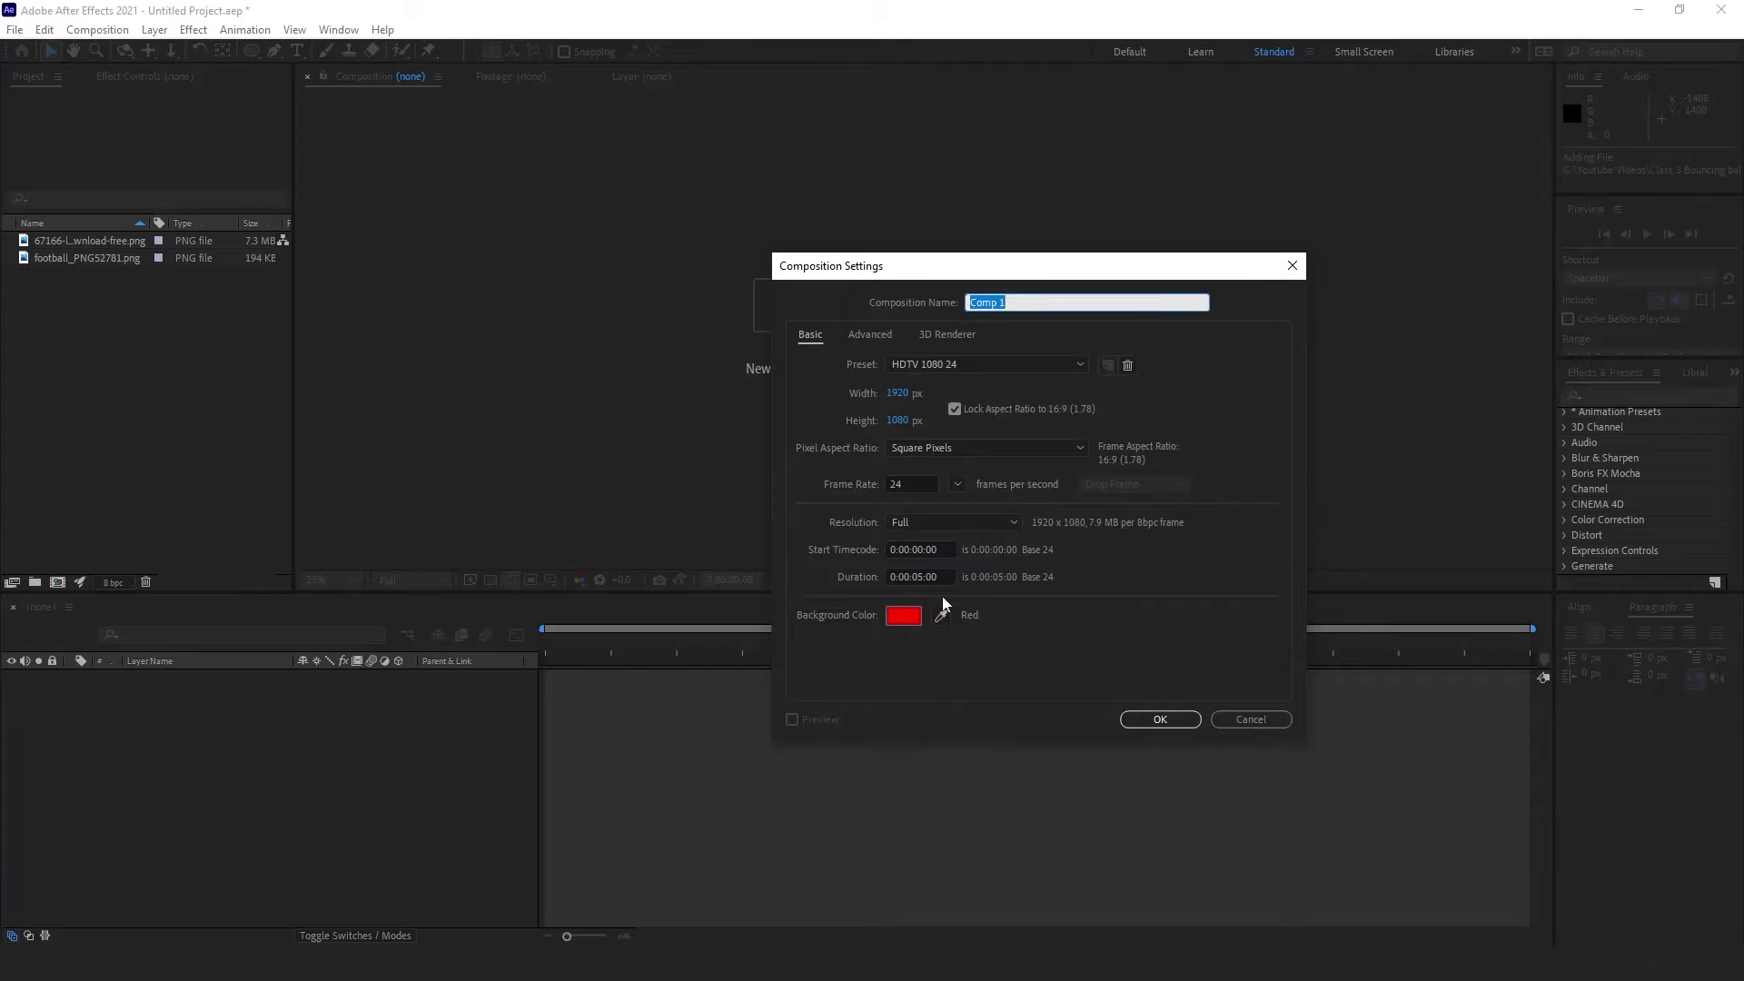
left_click(920, 577)
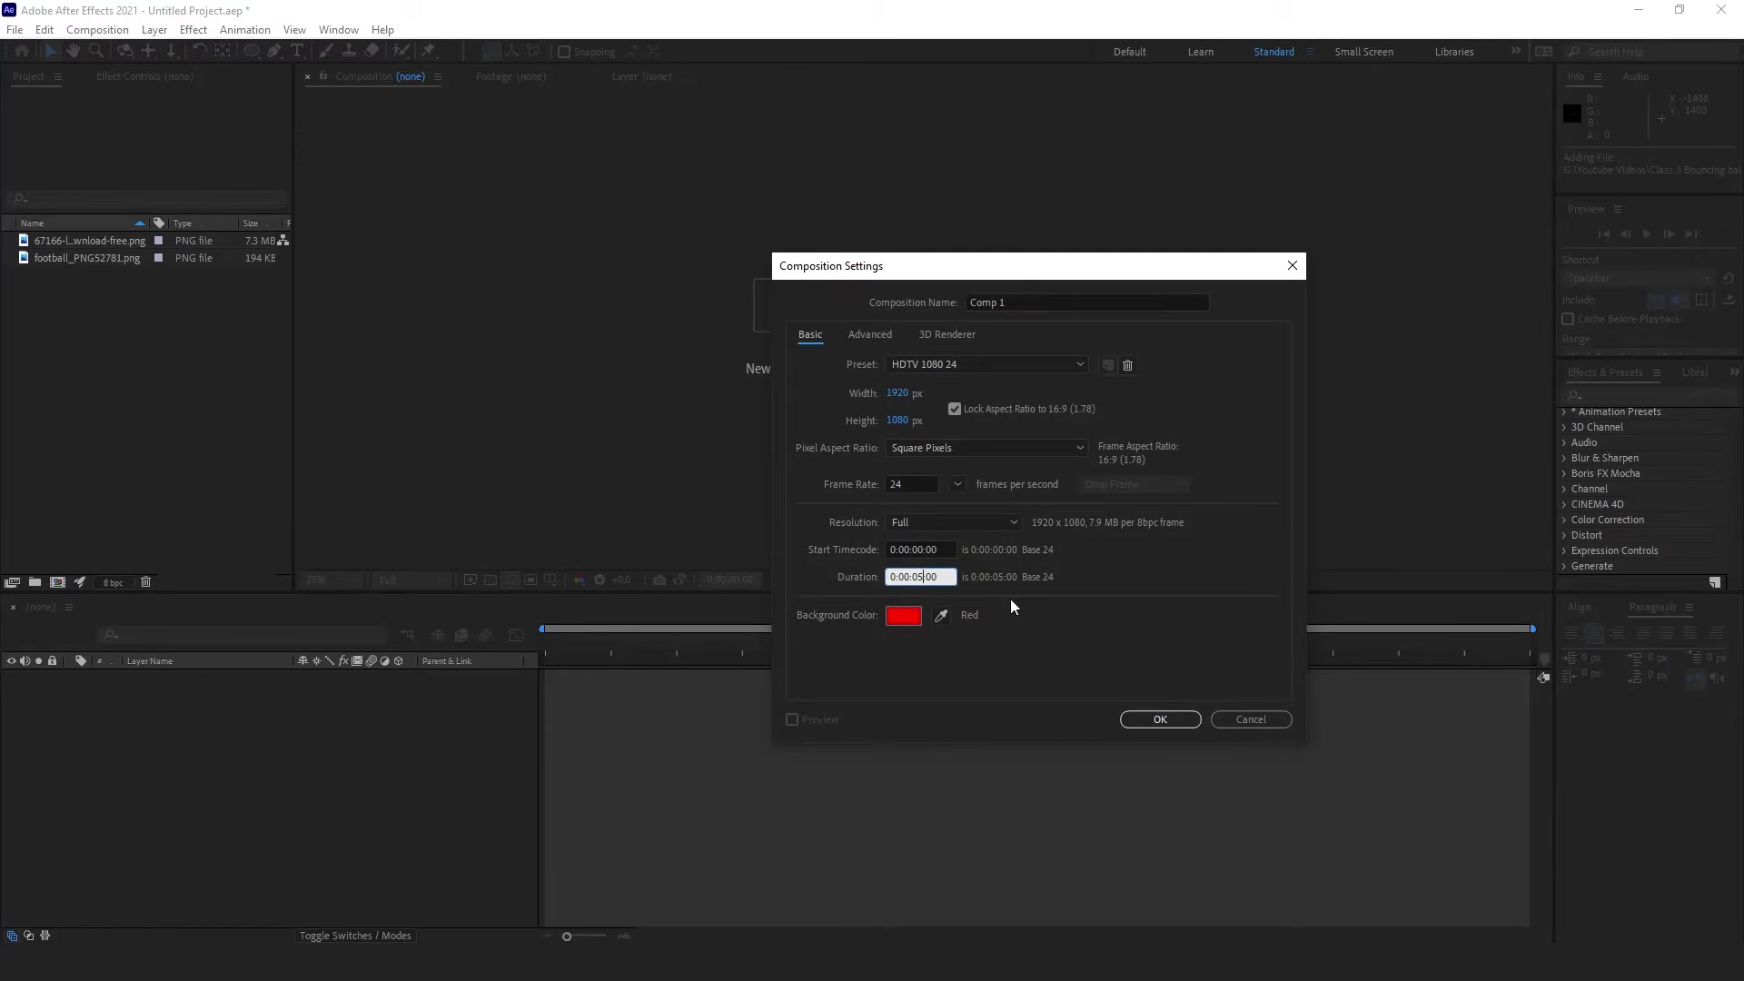
key("BackSpace")
key("BackSpace")
type("10")
left_click(1180, 725)
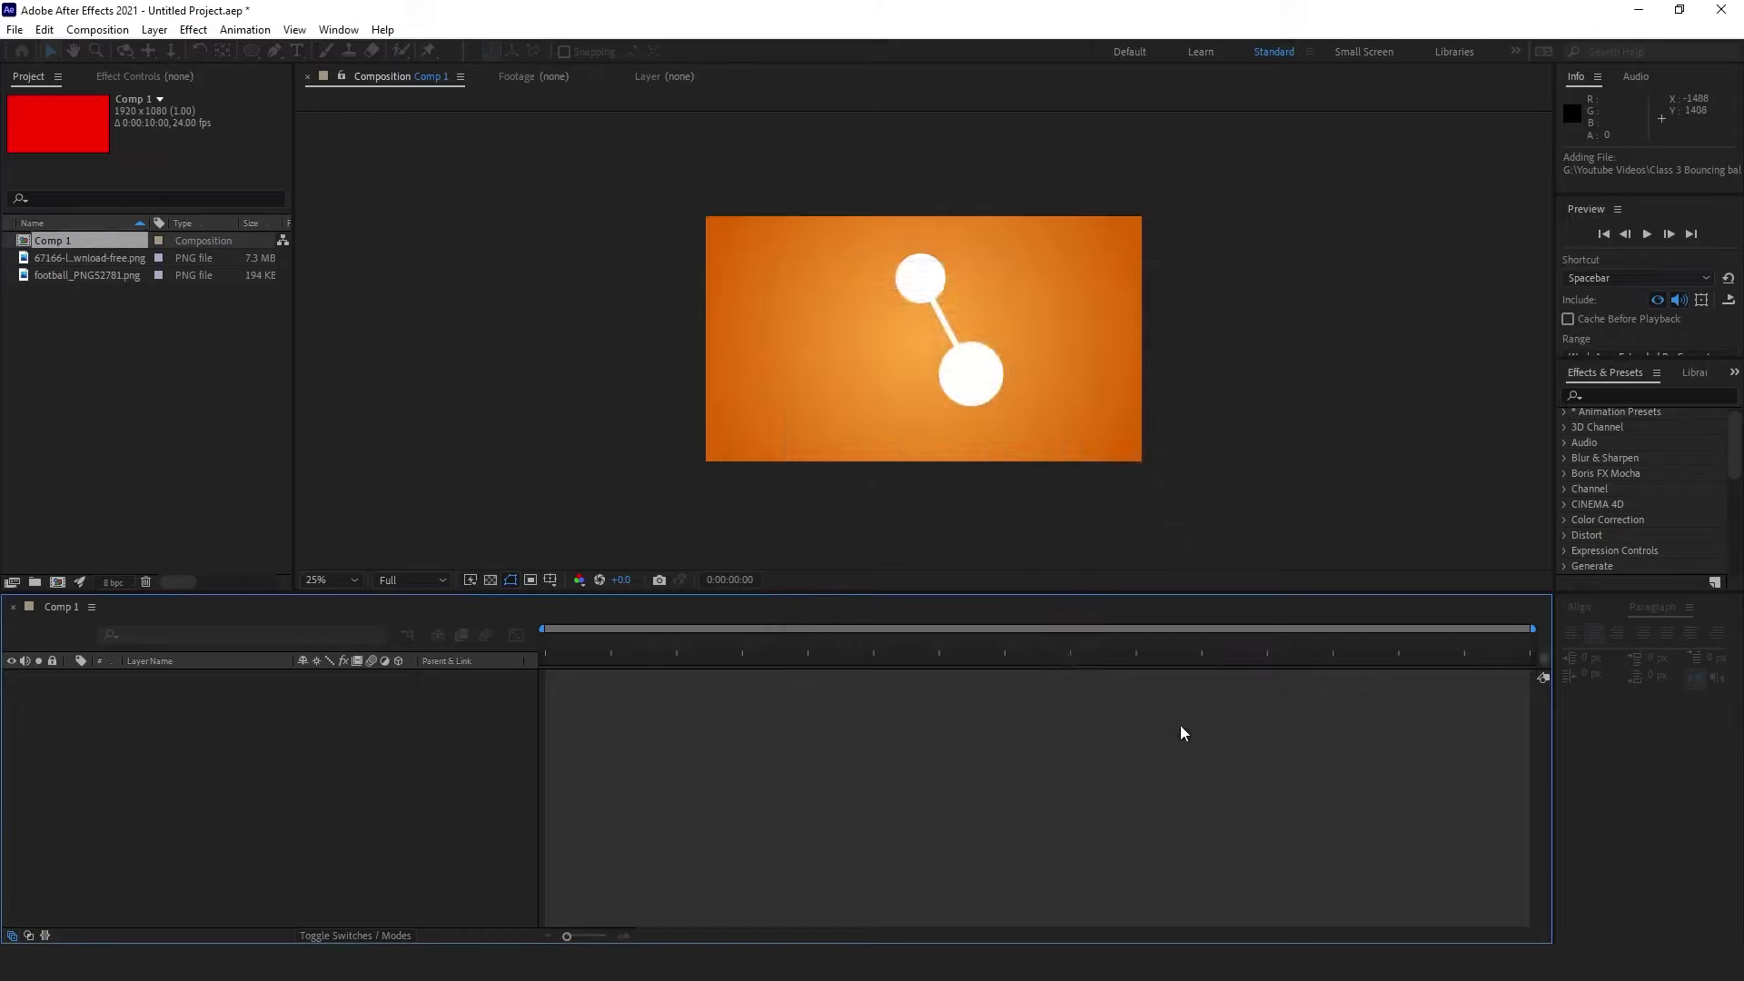
Add the lawn grass image to the composition and place the football image as a layer above it
left_click(98, 302)
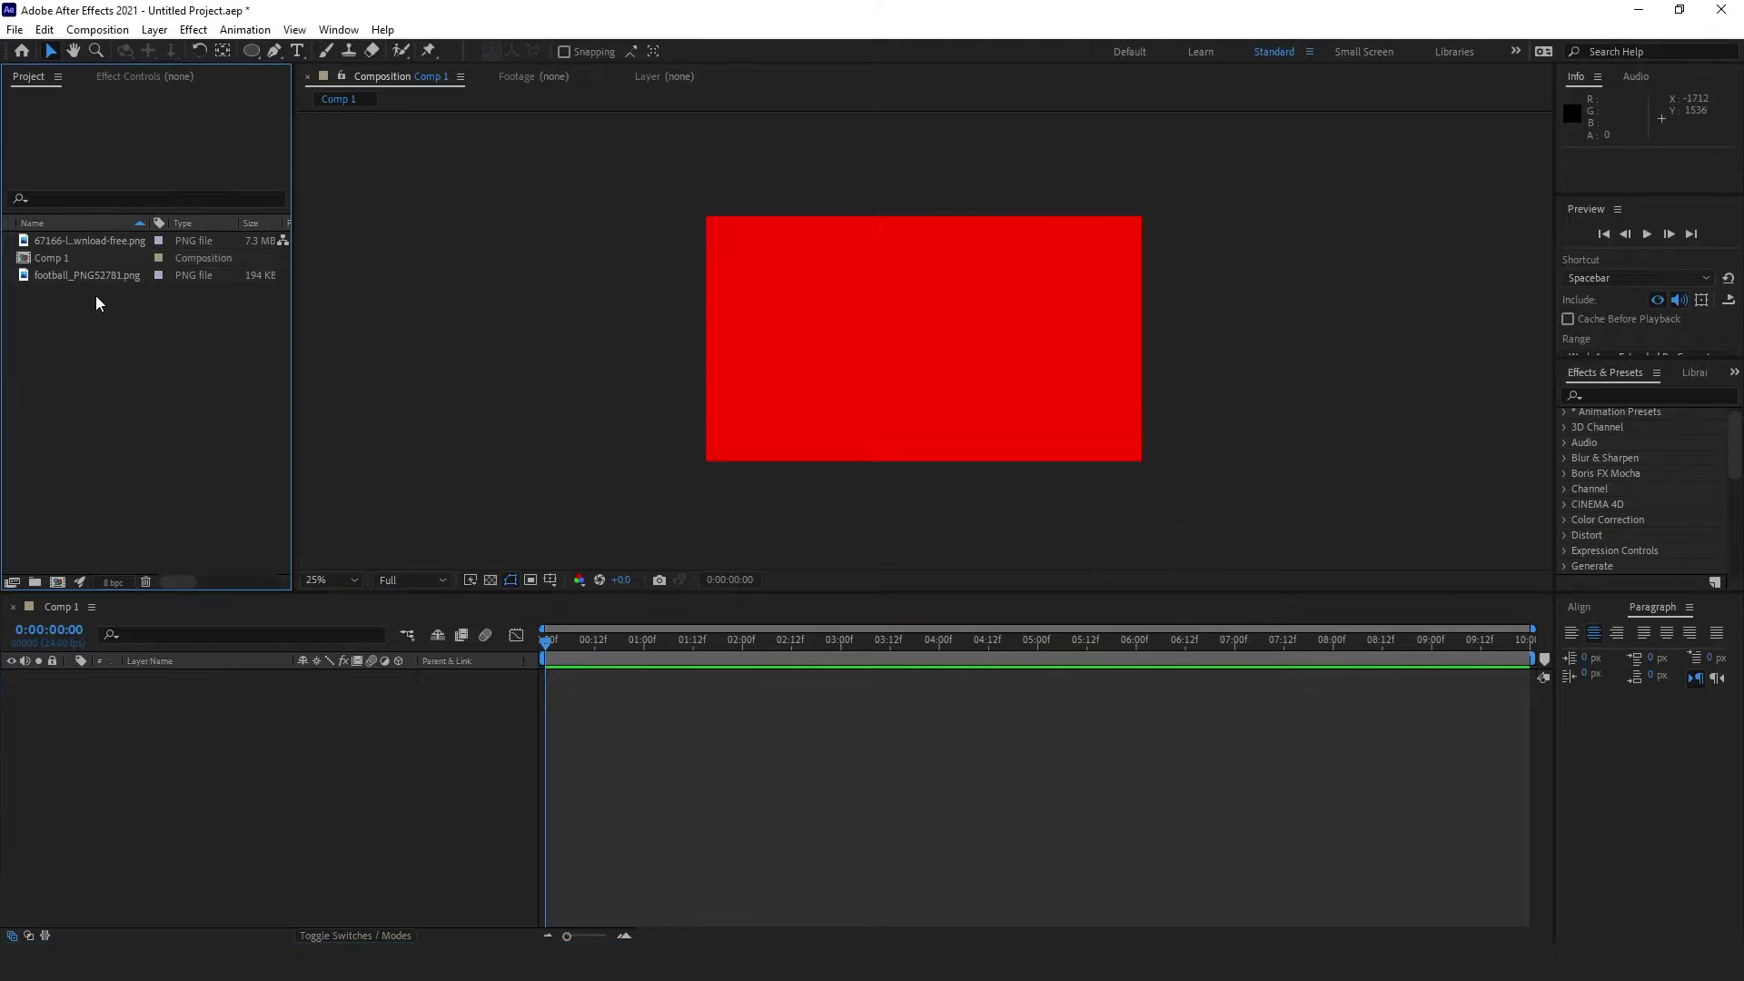
left_click(94, 278)
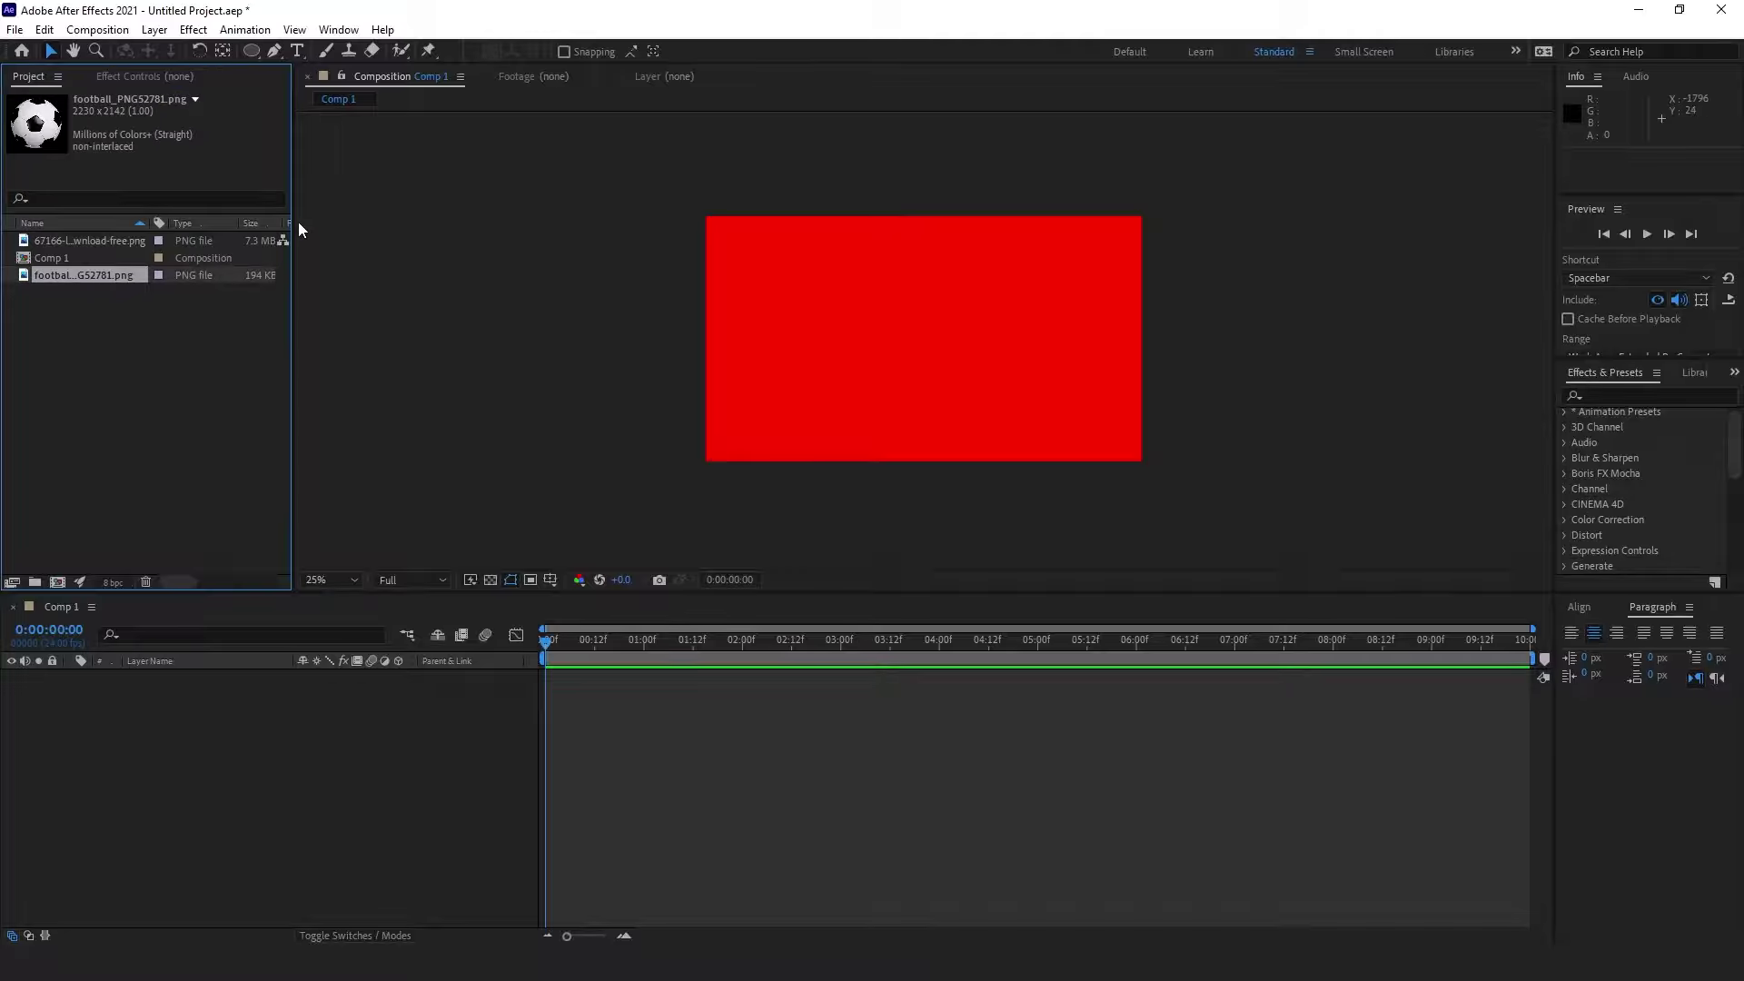
left_click_drag(295, 212, 410, 212)
left_click(238, 360)
left_click(107, 277)
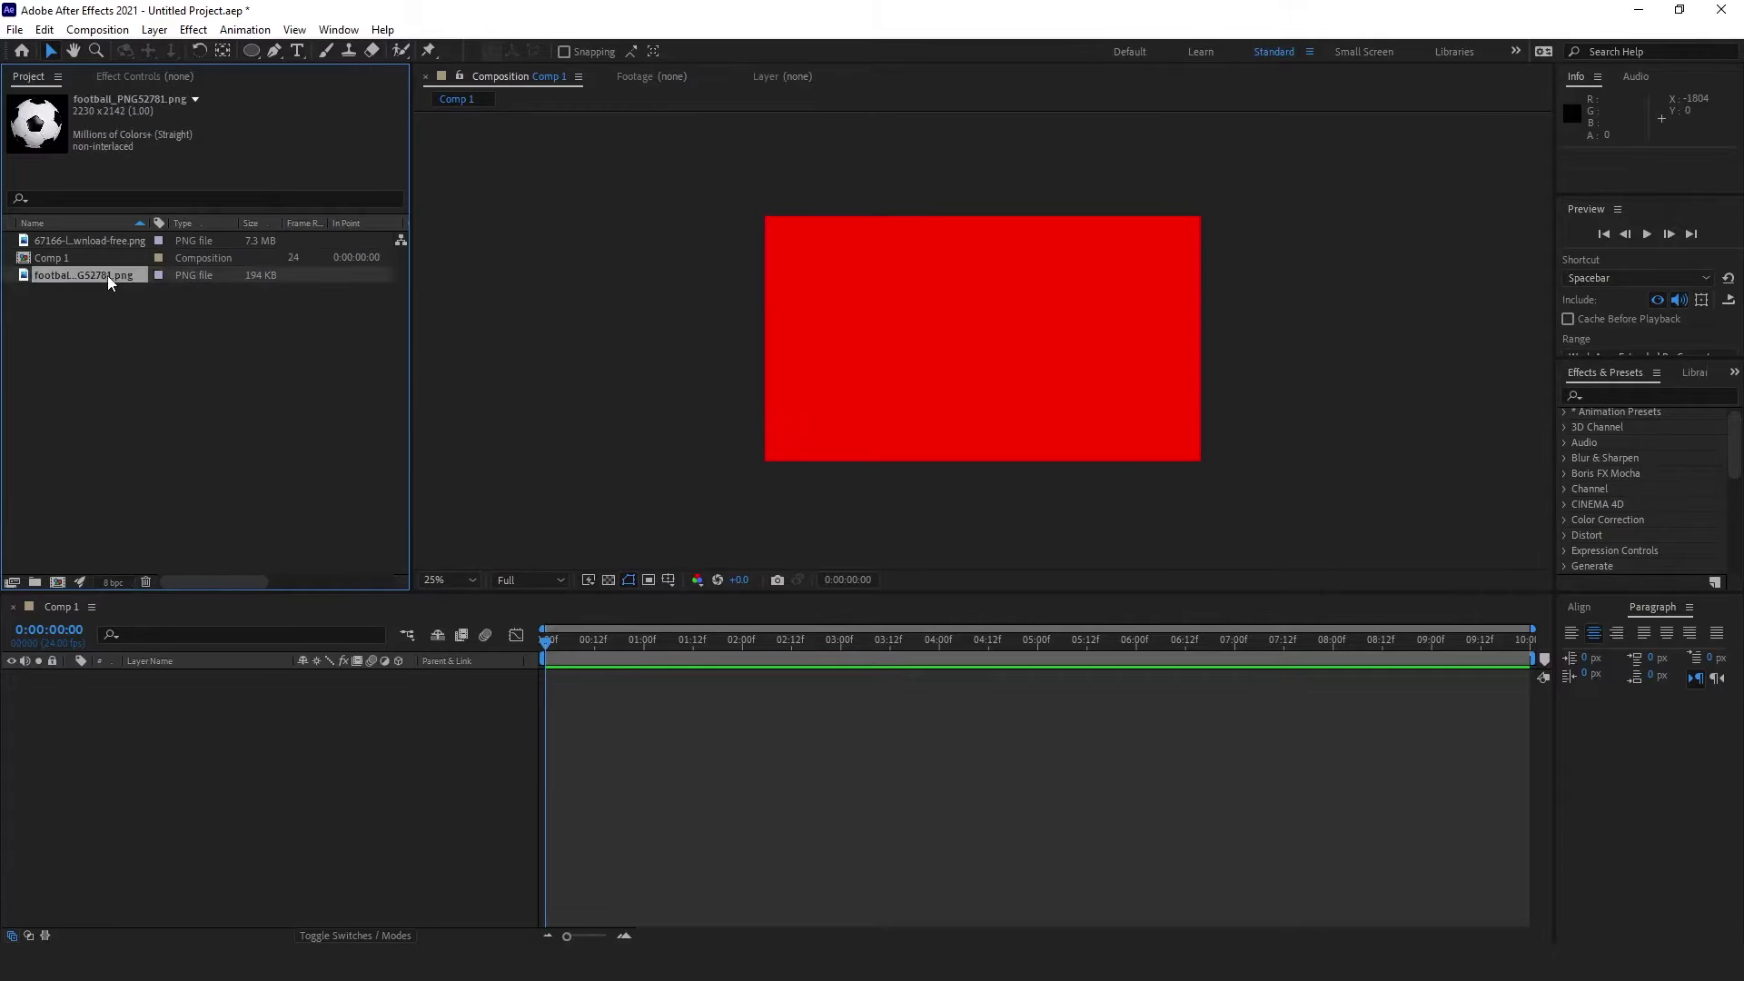
left_click(113, 241)
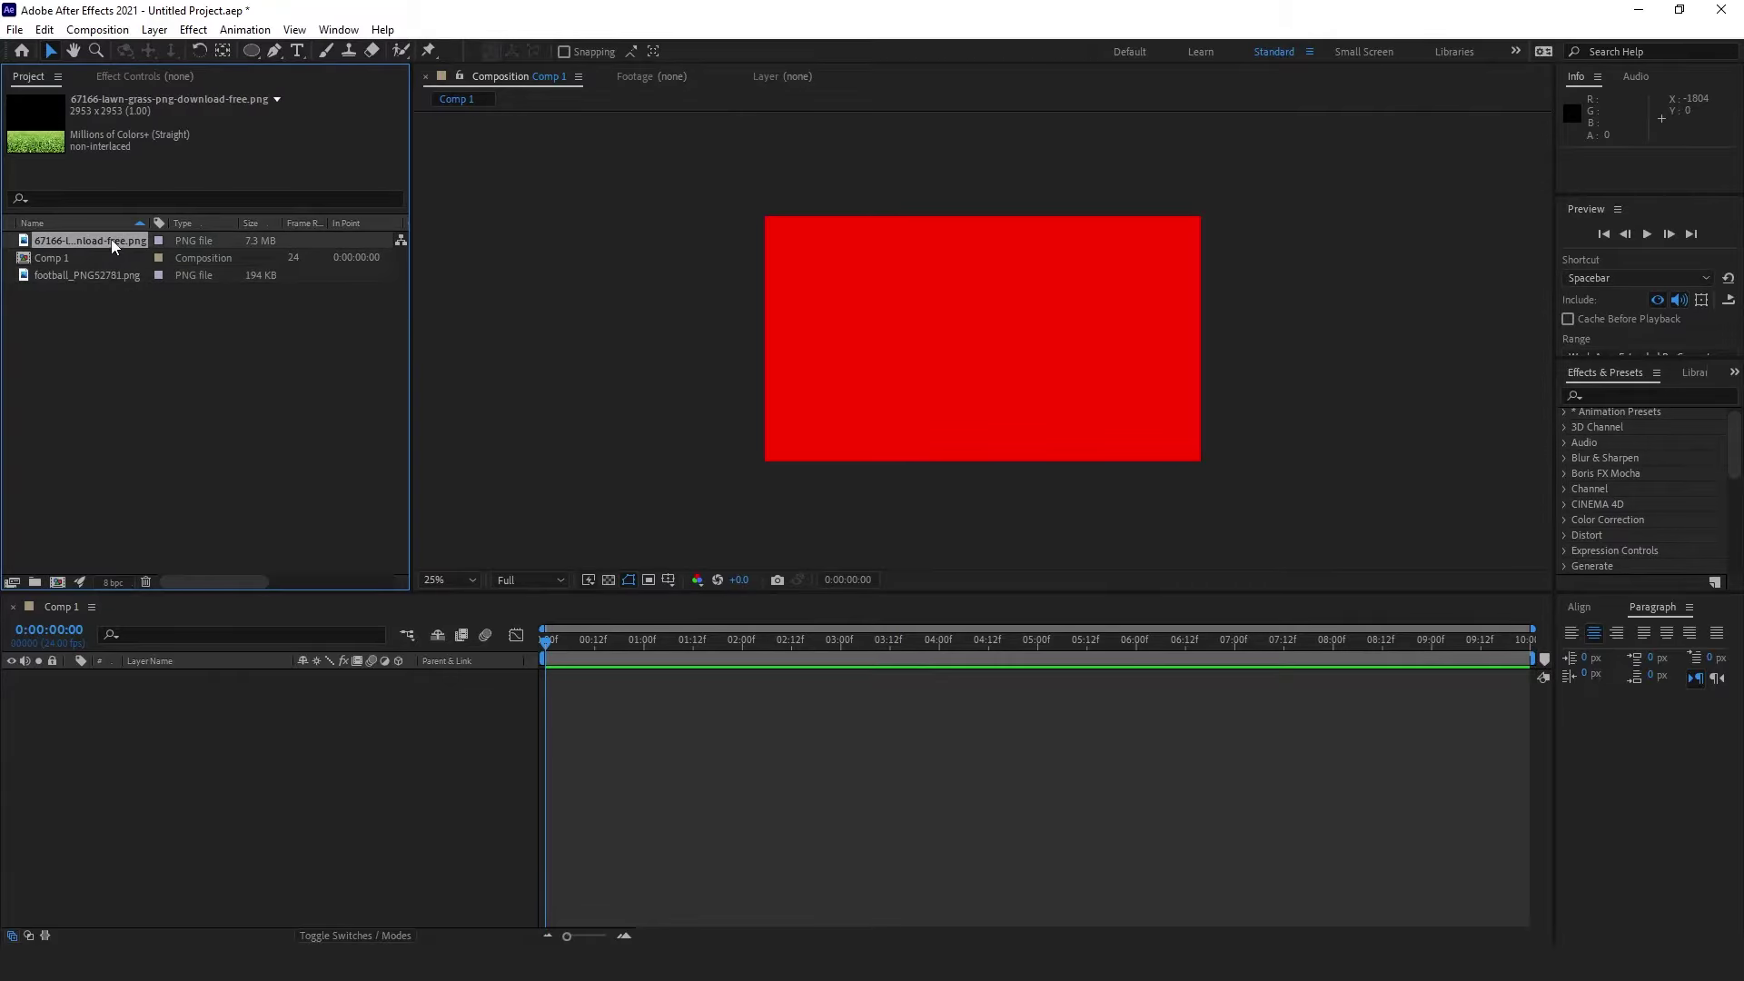
left_click_drag(112, 246, 200, 706)
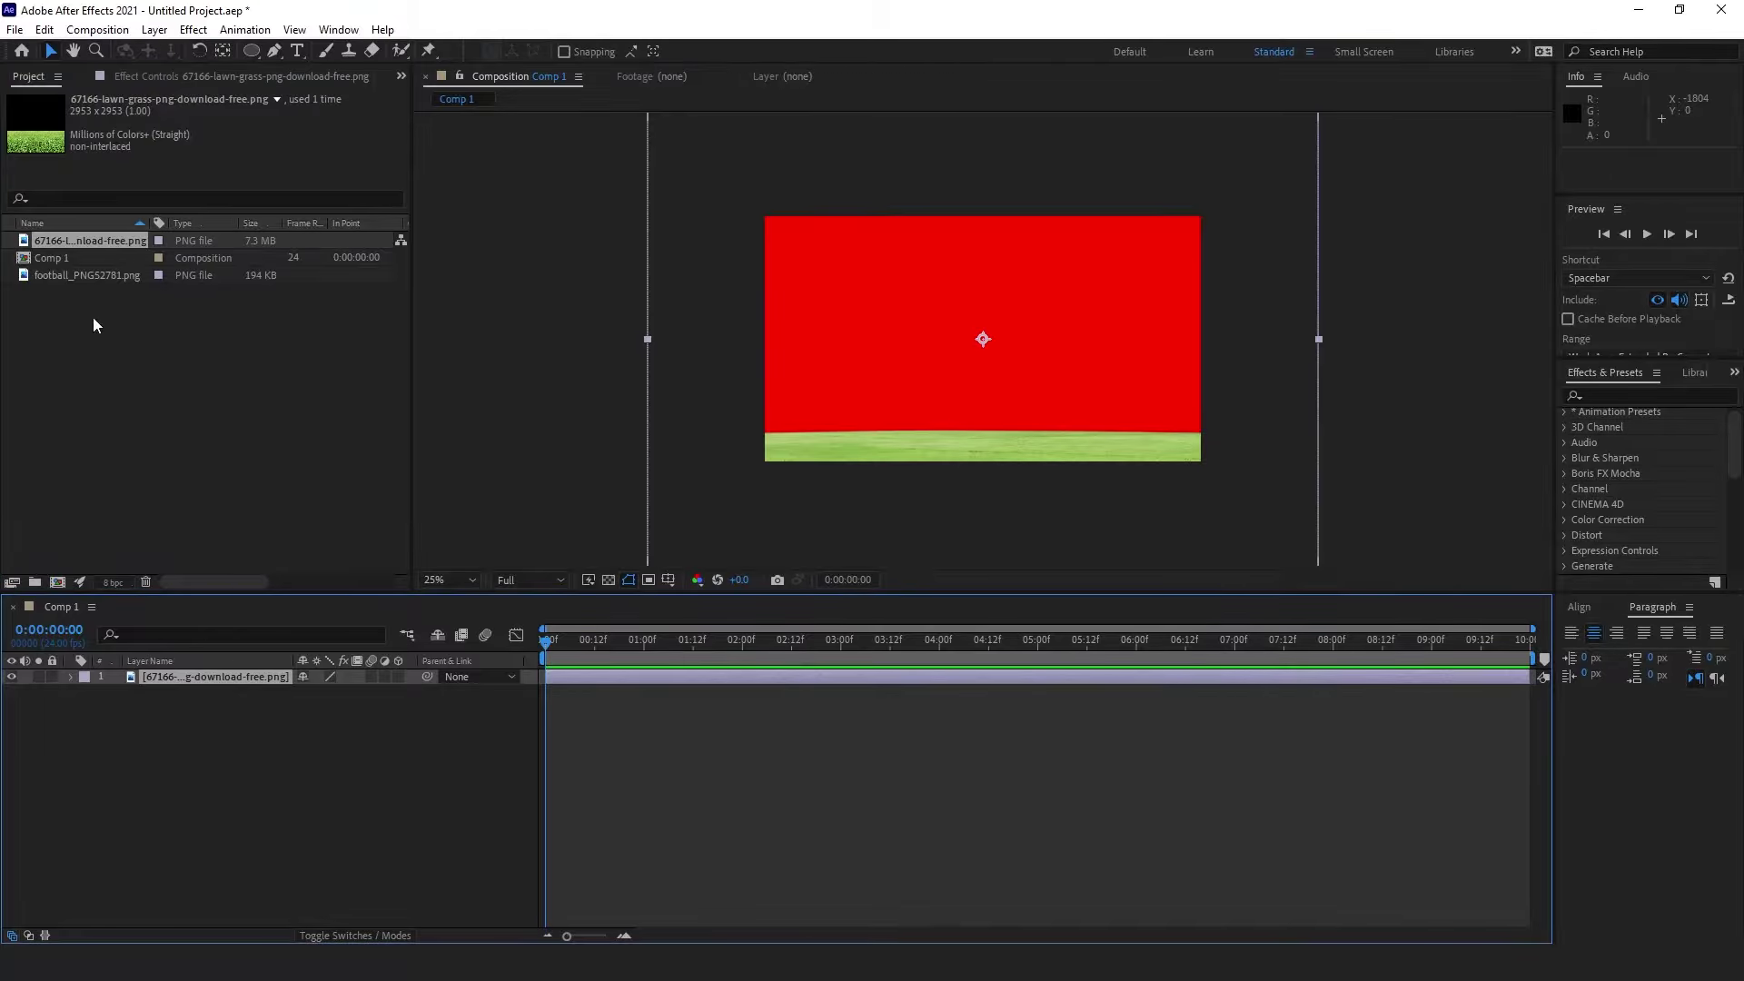
left_click_drag(89, 276, 237, 674)
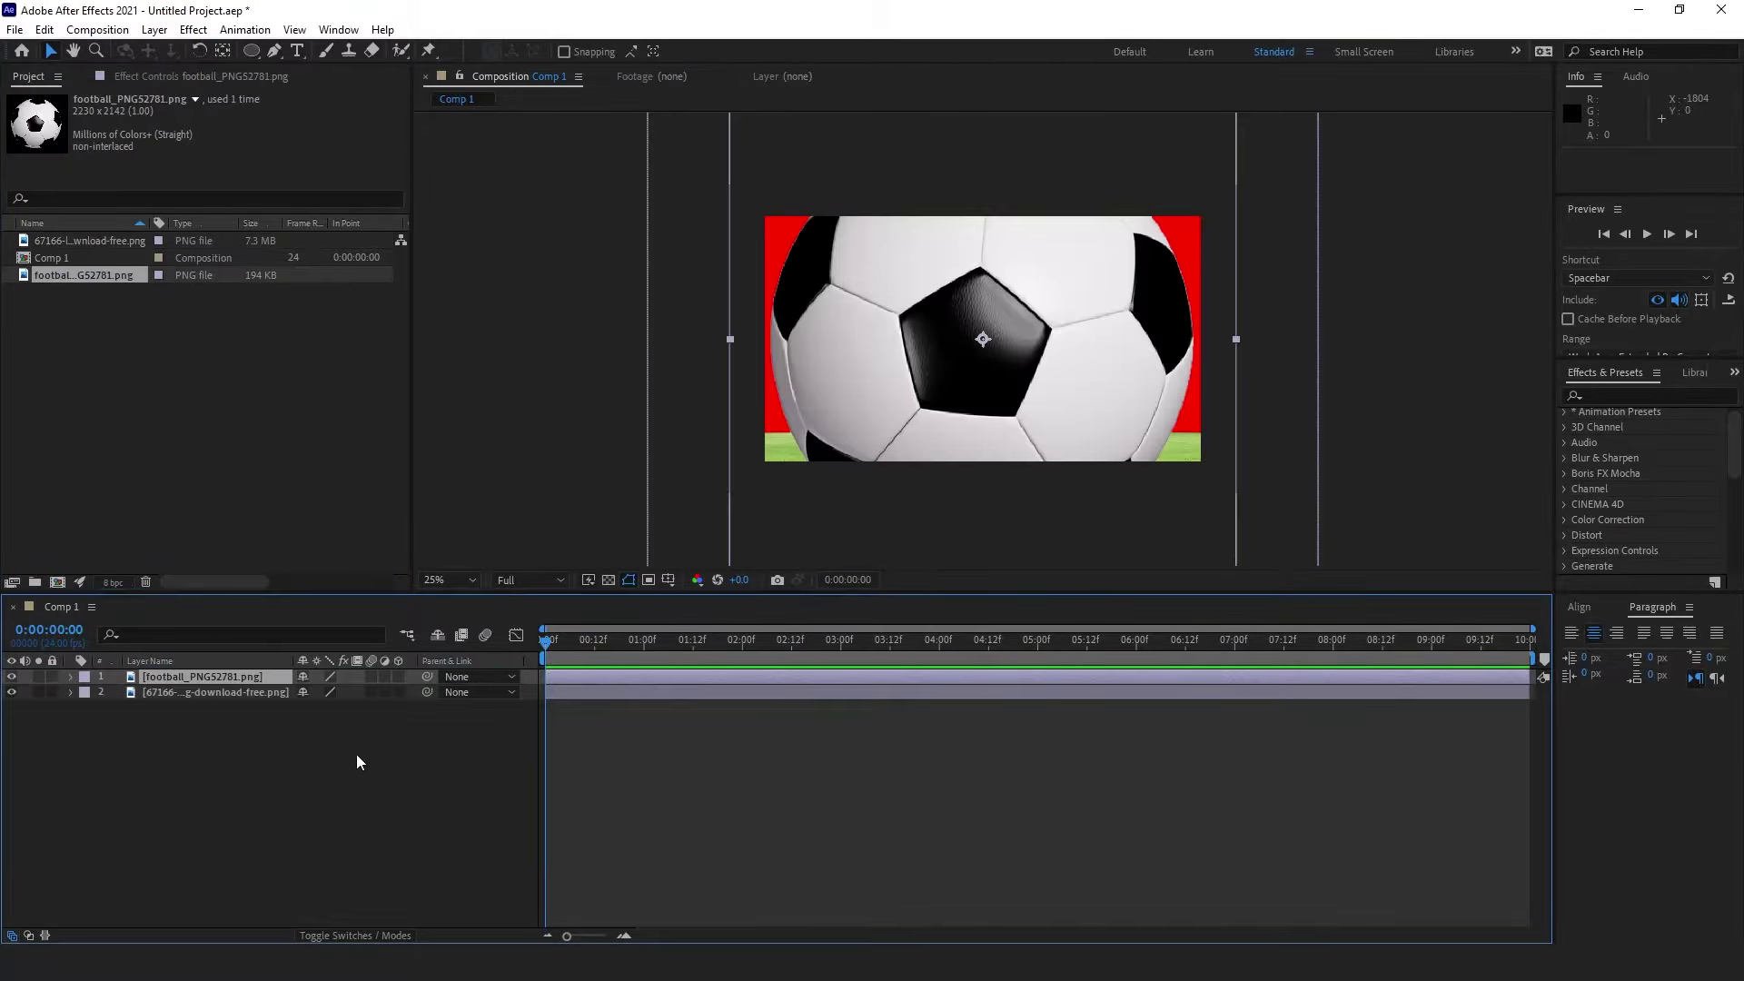
Scale both the football and grass layers to 68%, and shift the grass slightly down to about position 976, 568
left_click(234, 674)
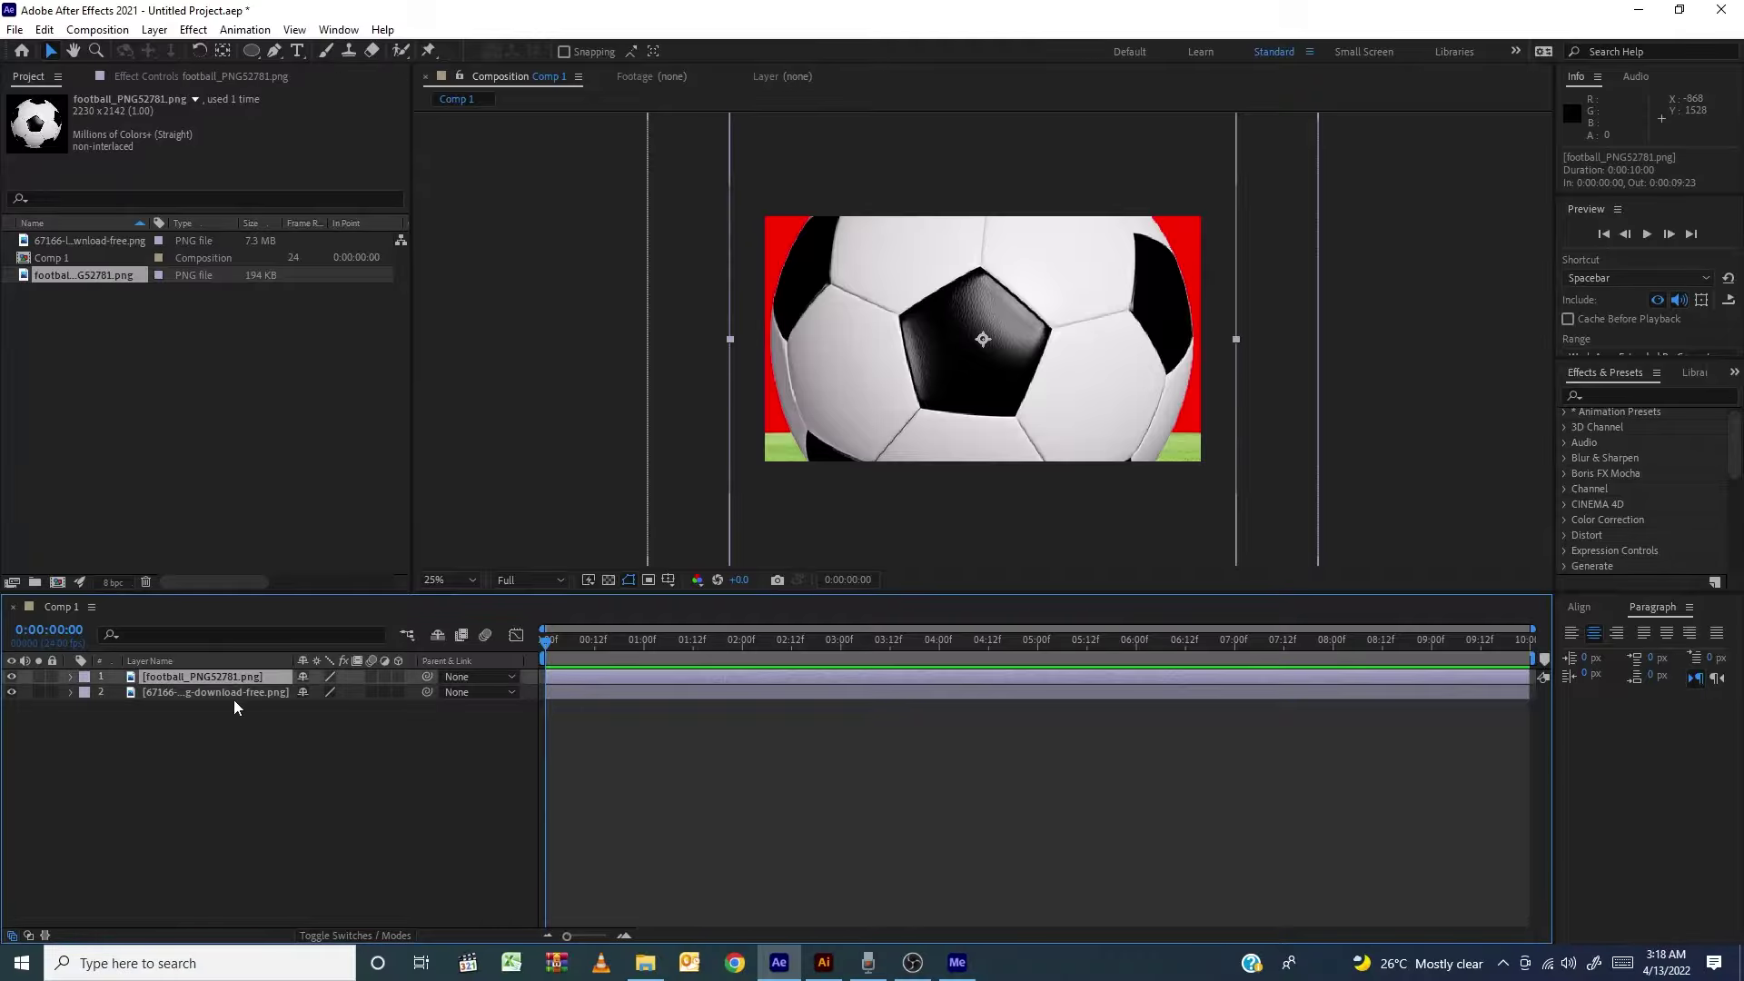
left_click(233, 696, "shift")
key("s")
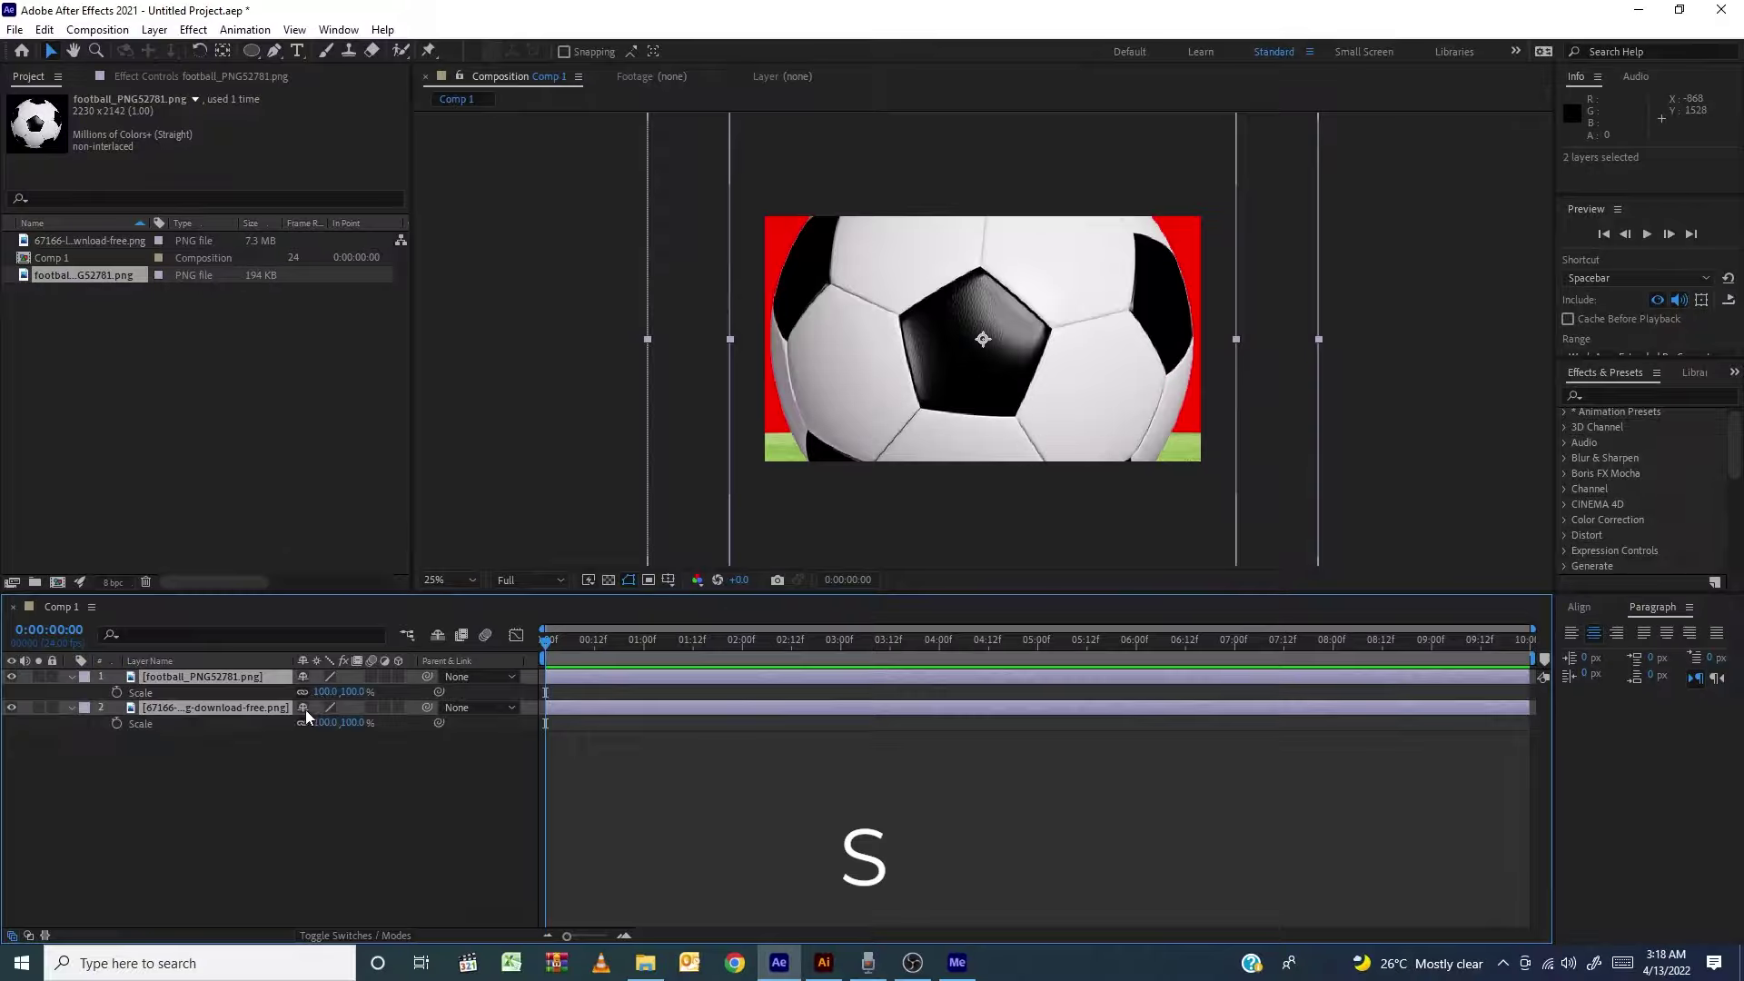
left_click_drag(316, 691, 293, 690)
left_click(258, 760)
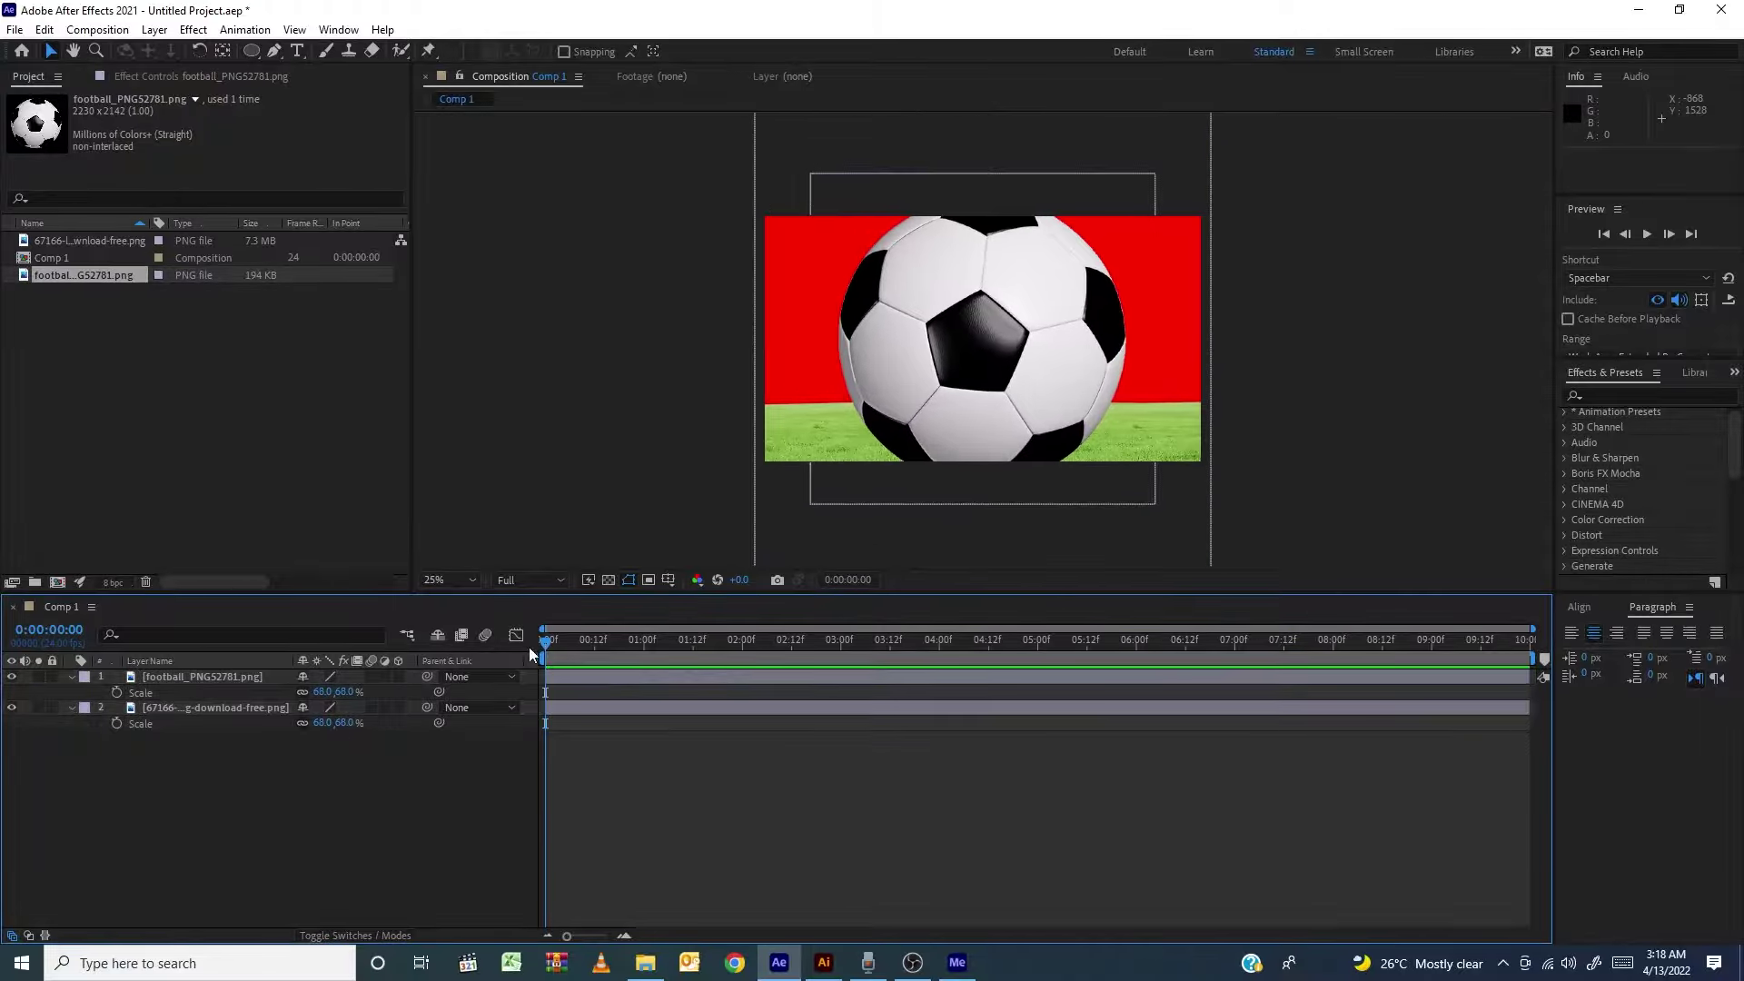
mouse_move(1185, 523)
left_mouse_down()
mouse_move(1192, 491)
mouse_move(1193, 536)
left_mouse_up()
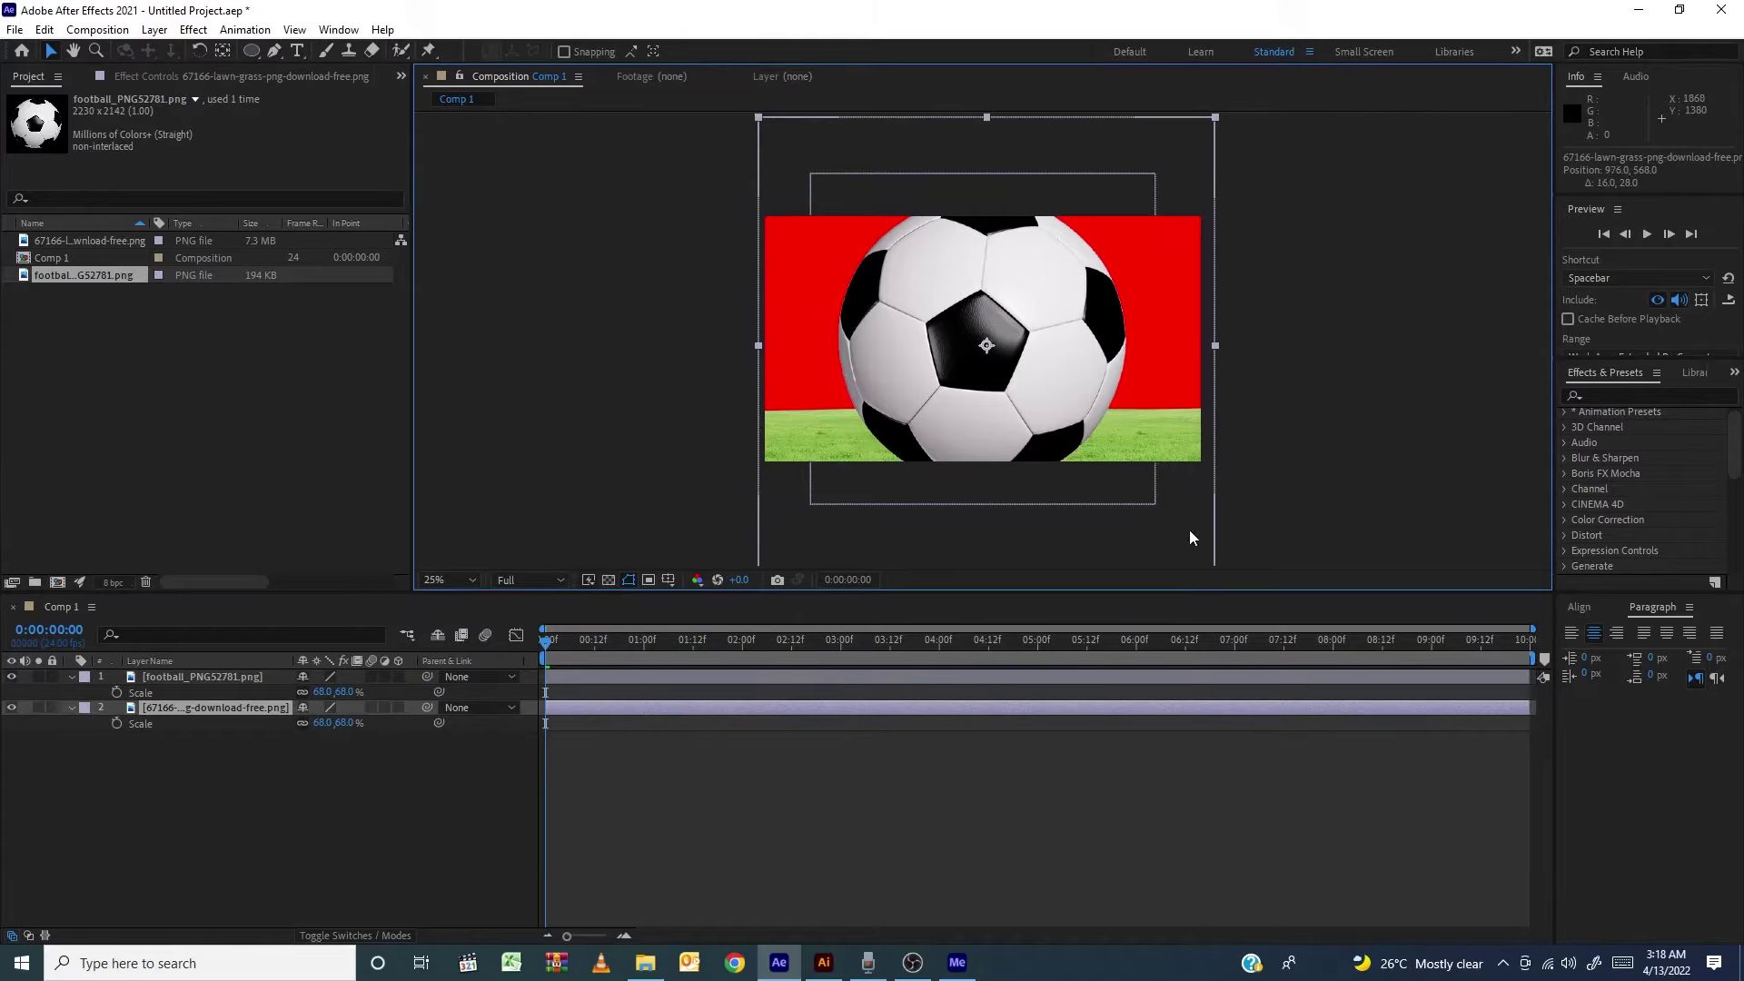
Scale the football layer to 15% and move the ball toward the left side of the frame, above the grass
left_click(220, 679)
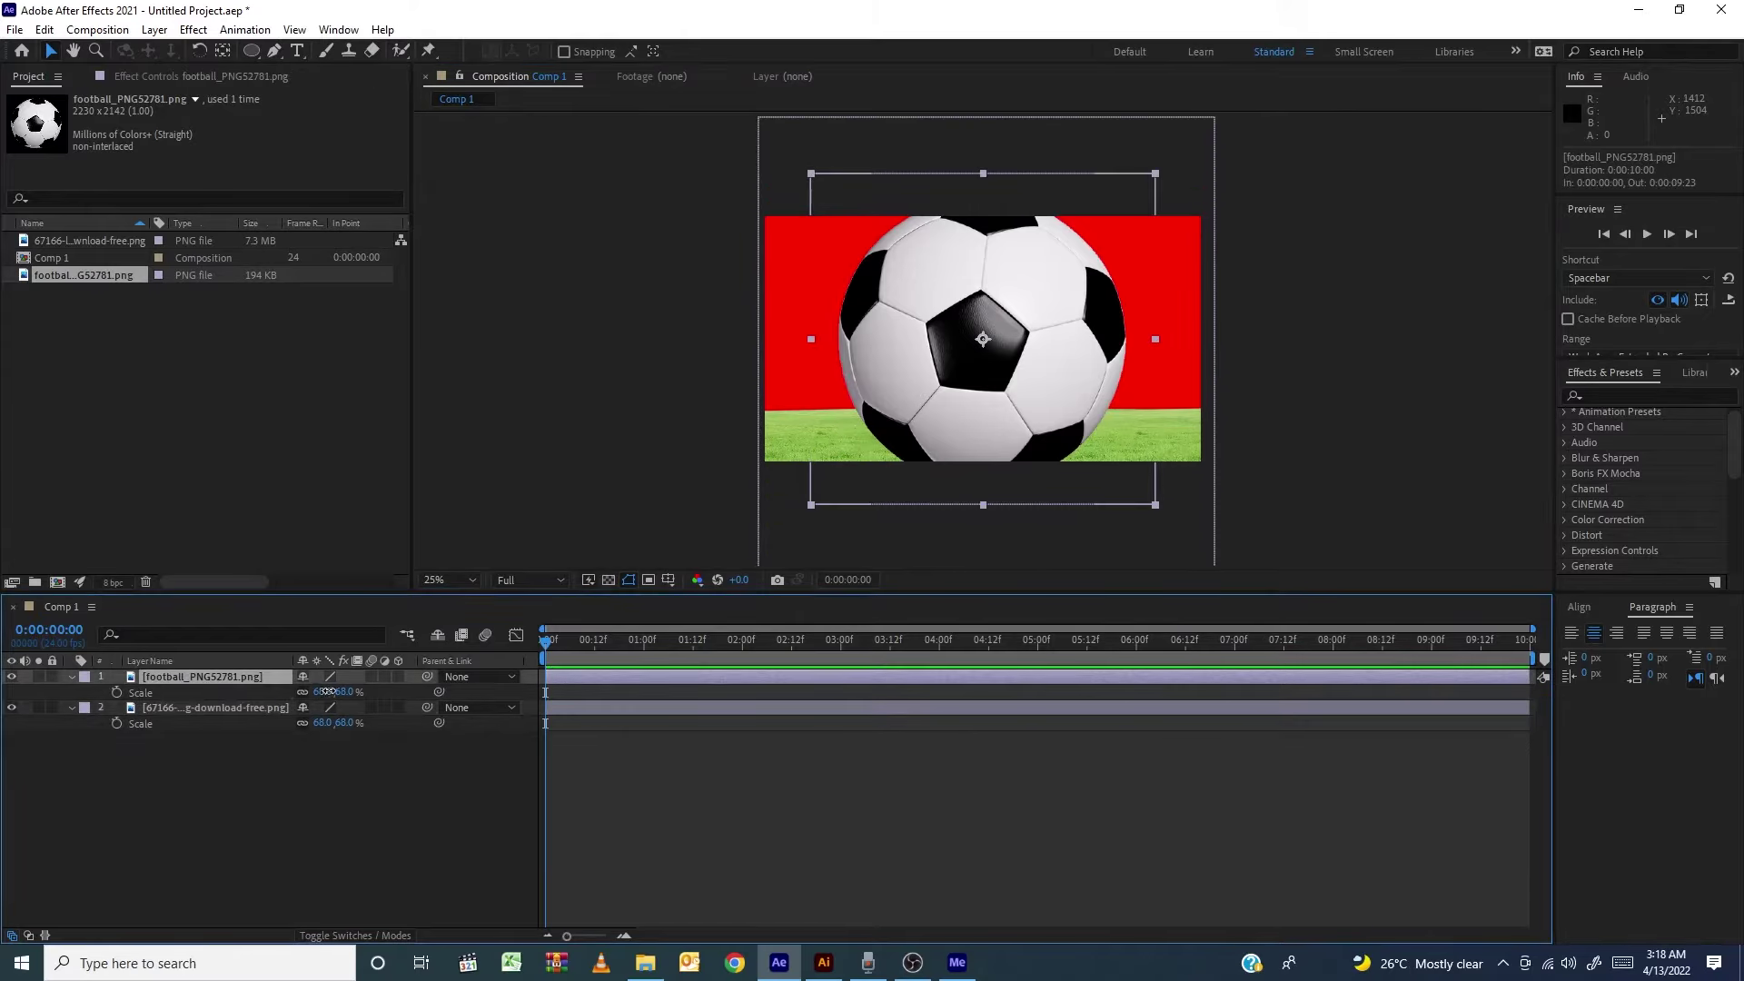
left_click_drag(330, 692, 281, 692)
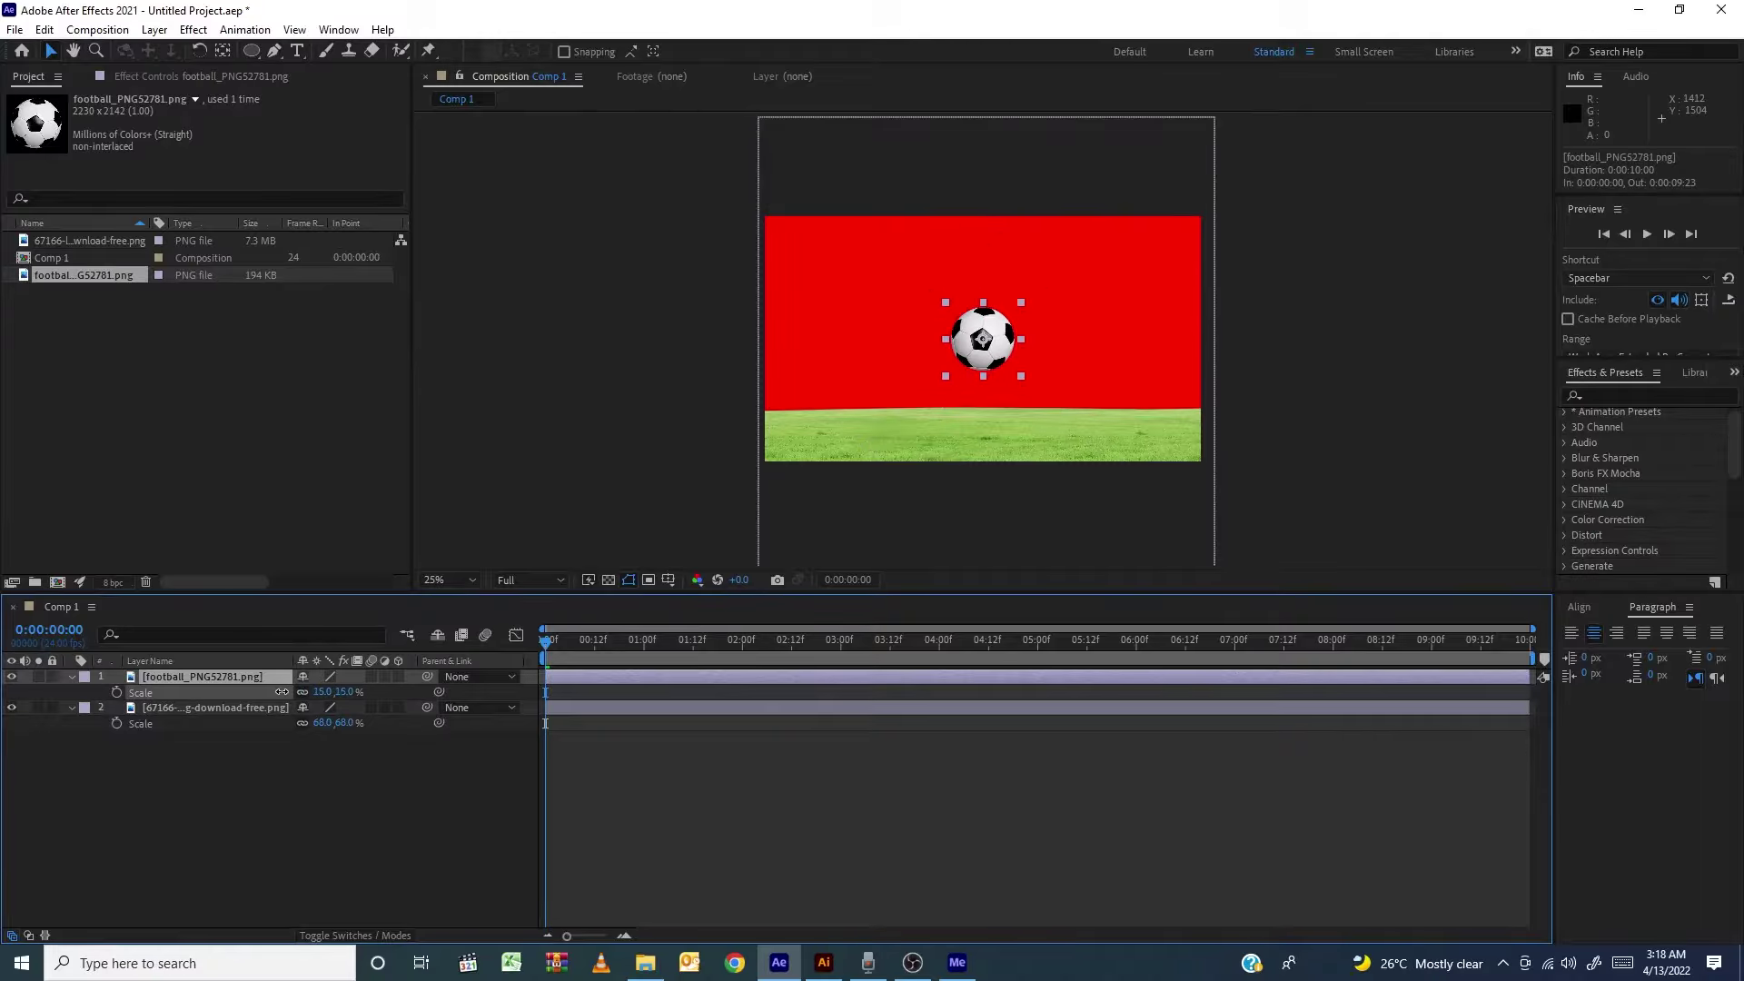
left_click(305, 904)
left_click_drag(969, 342, 847, 334)
left_click(392, 794)
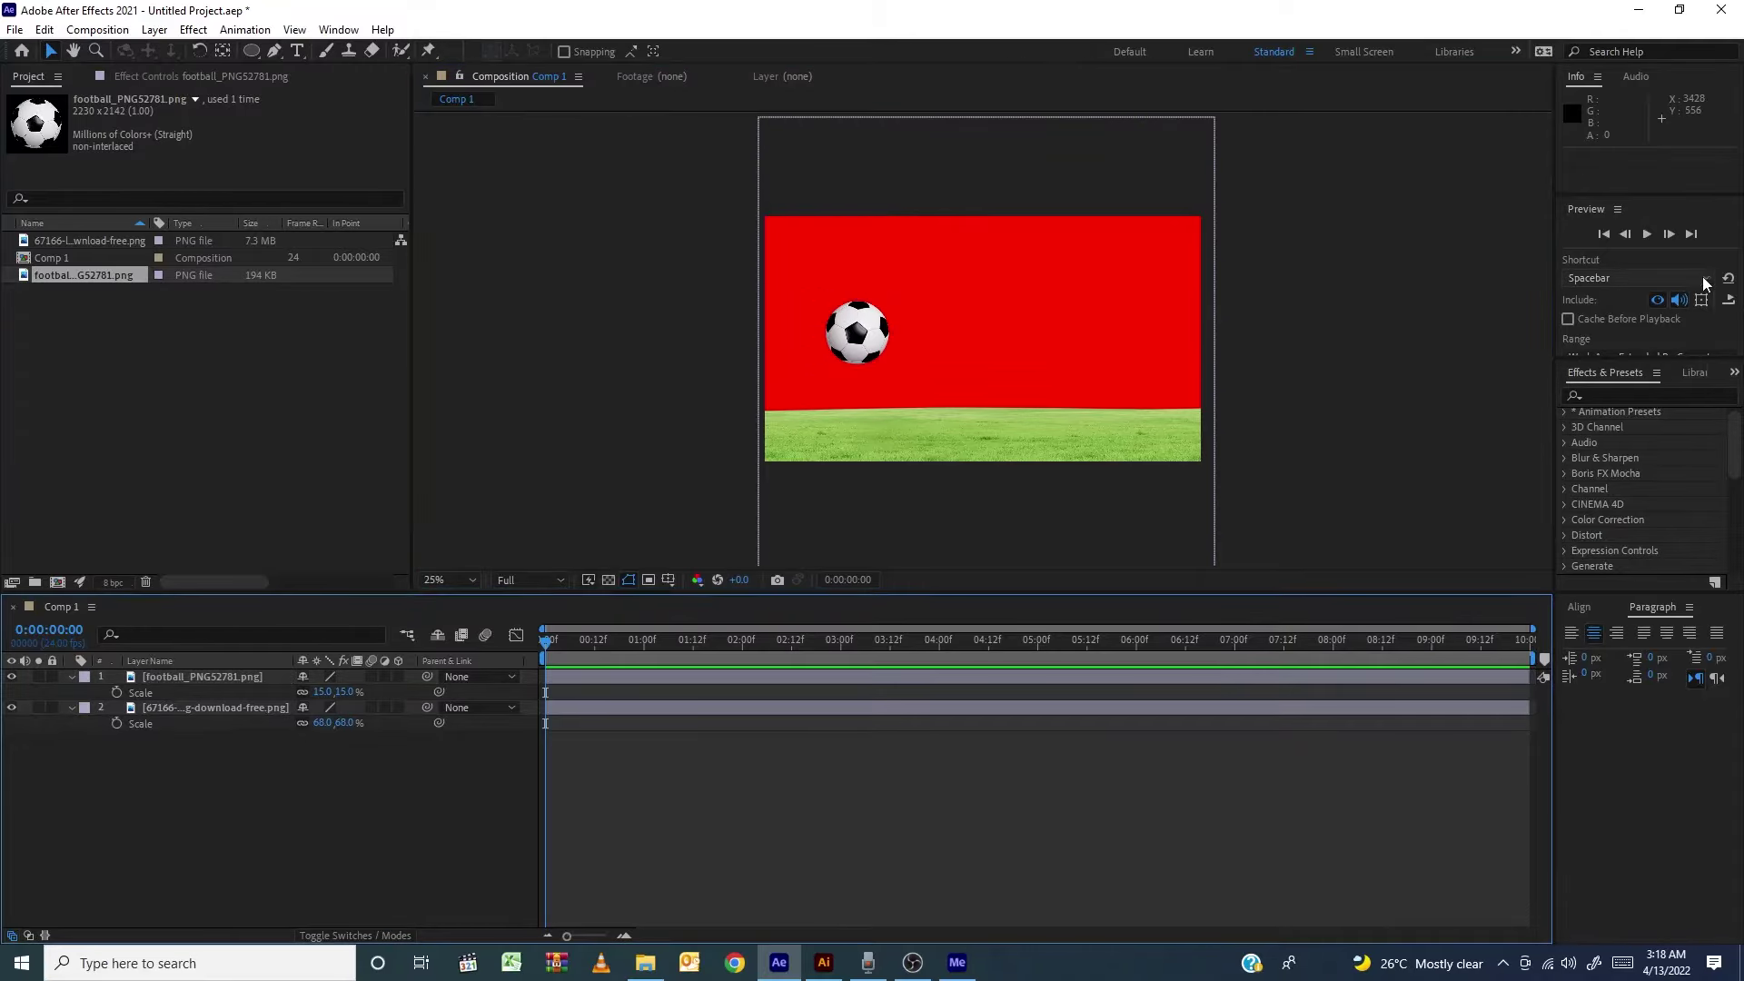
Create a composition-sized white solid beneath the football and grass layers and apply the Gradient Ramp effect to it
left_click(1668, 394)
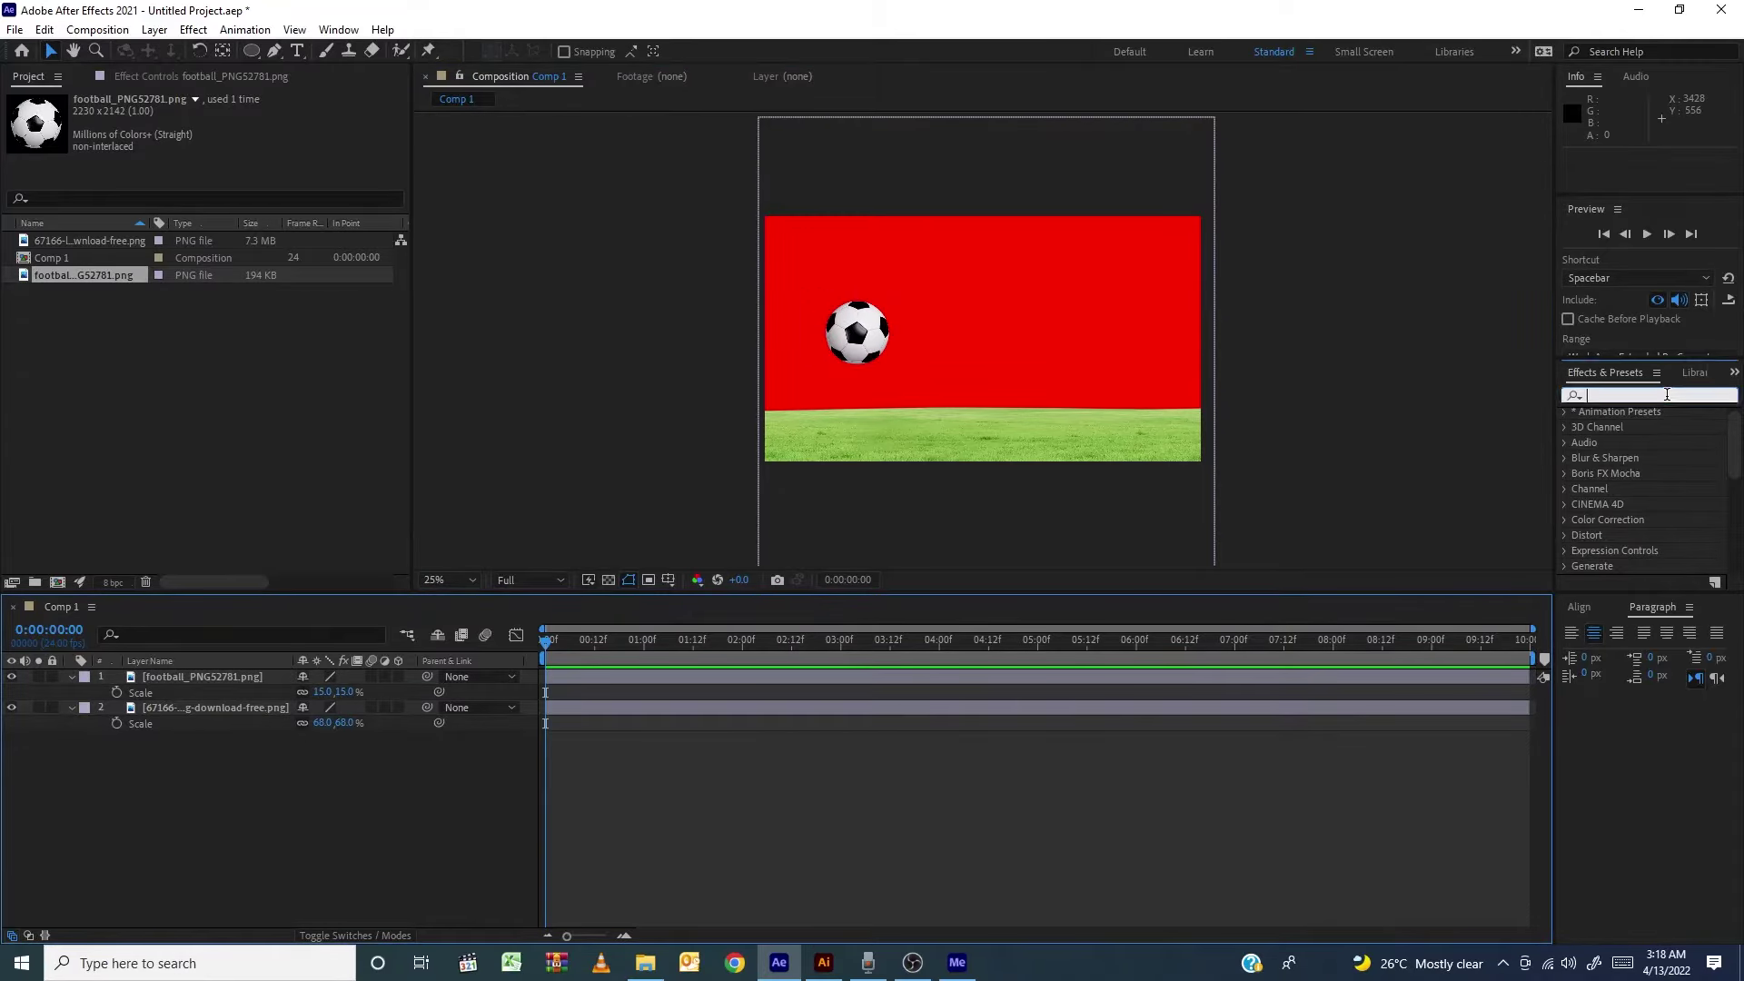
type("Gr")
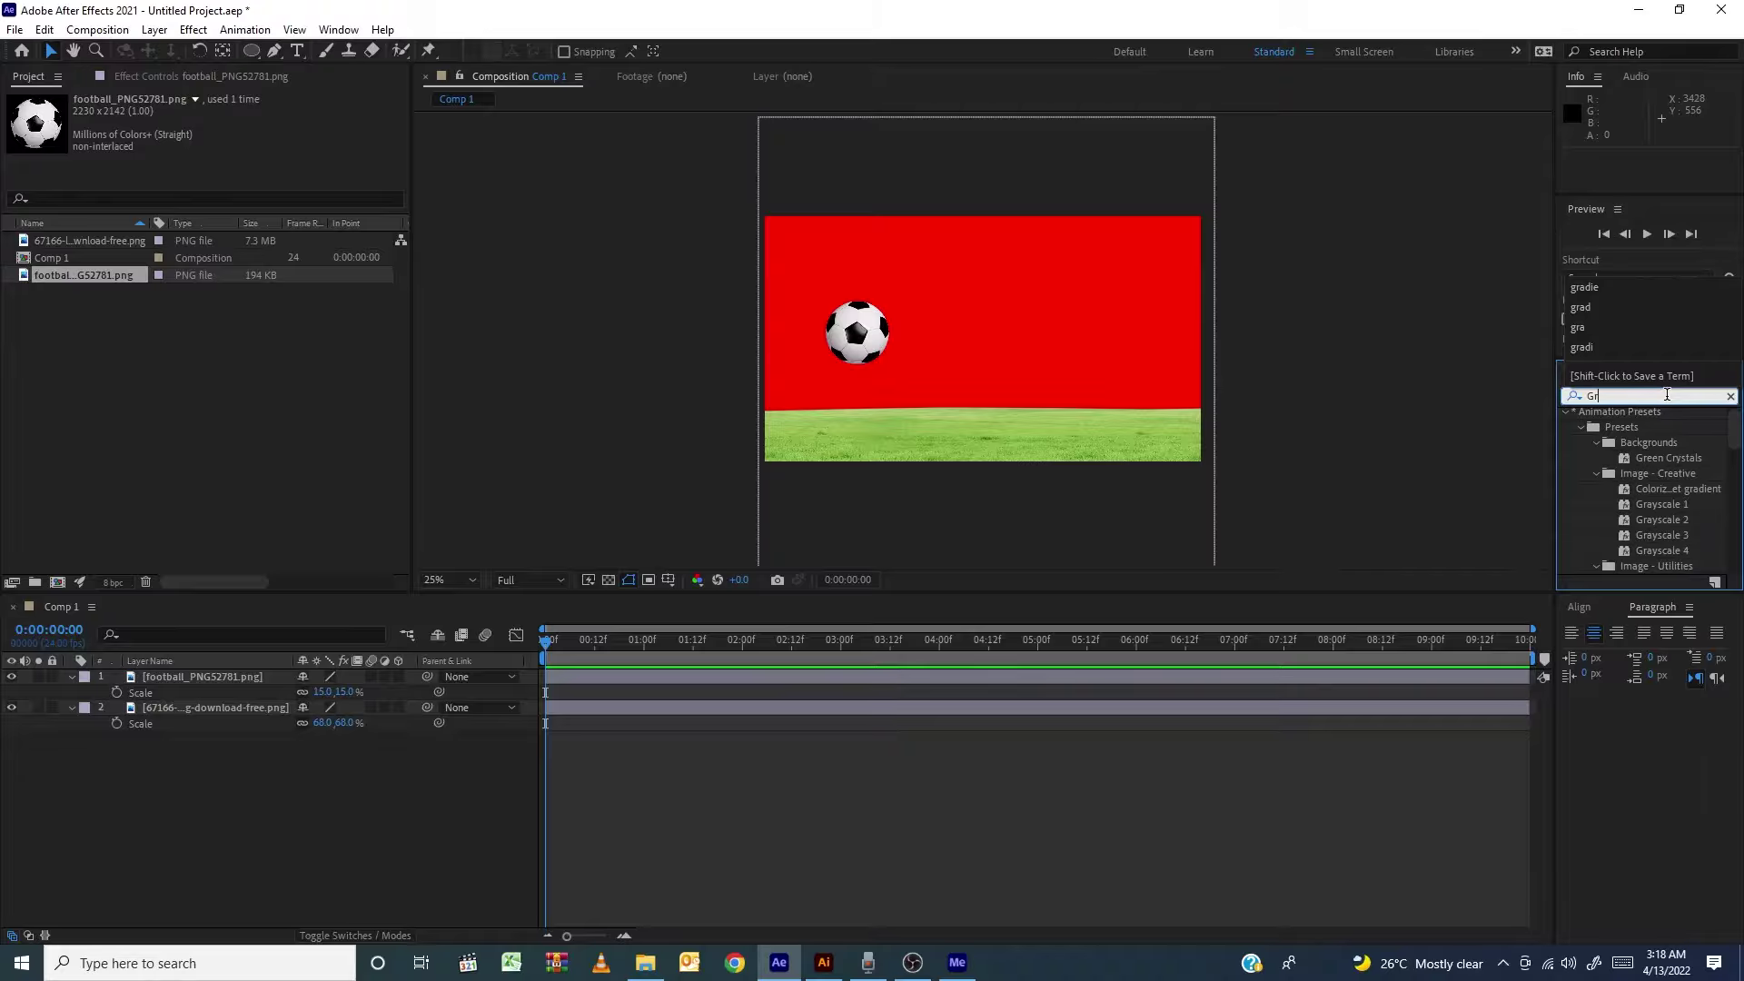
type("adien")
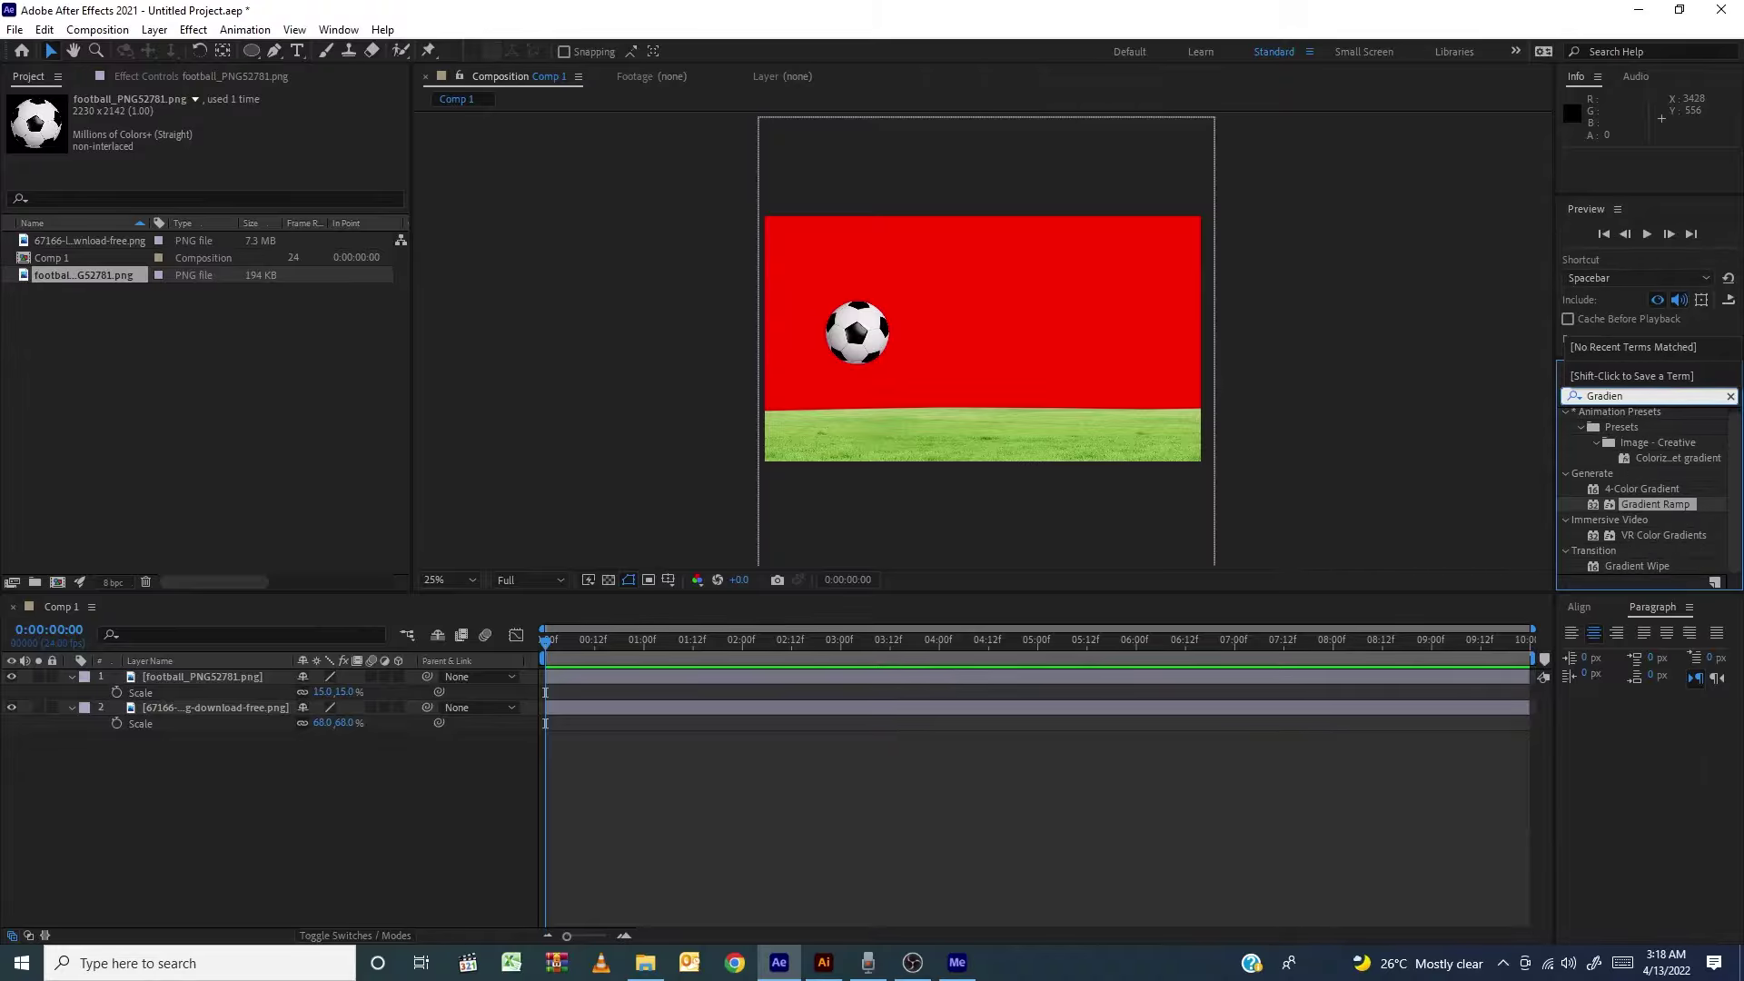
right_click(370, 761)
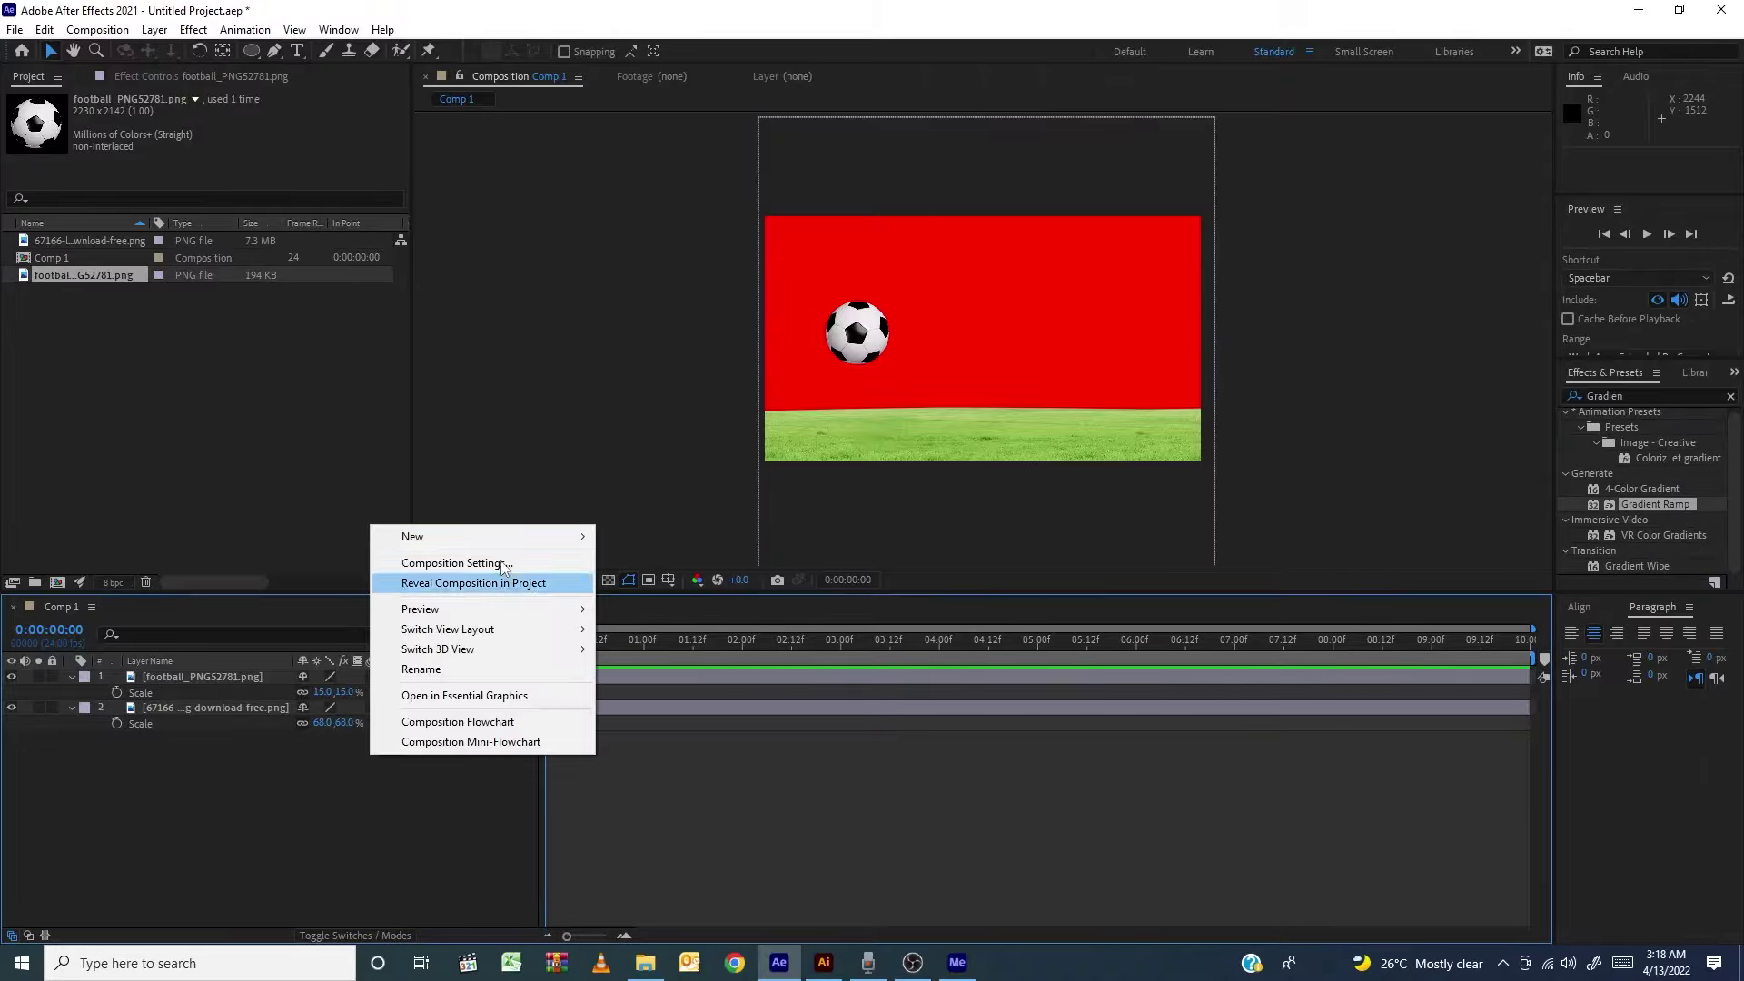
mouse_move(508, 536)
left_click(705, 582)
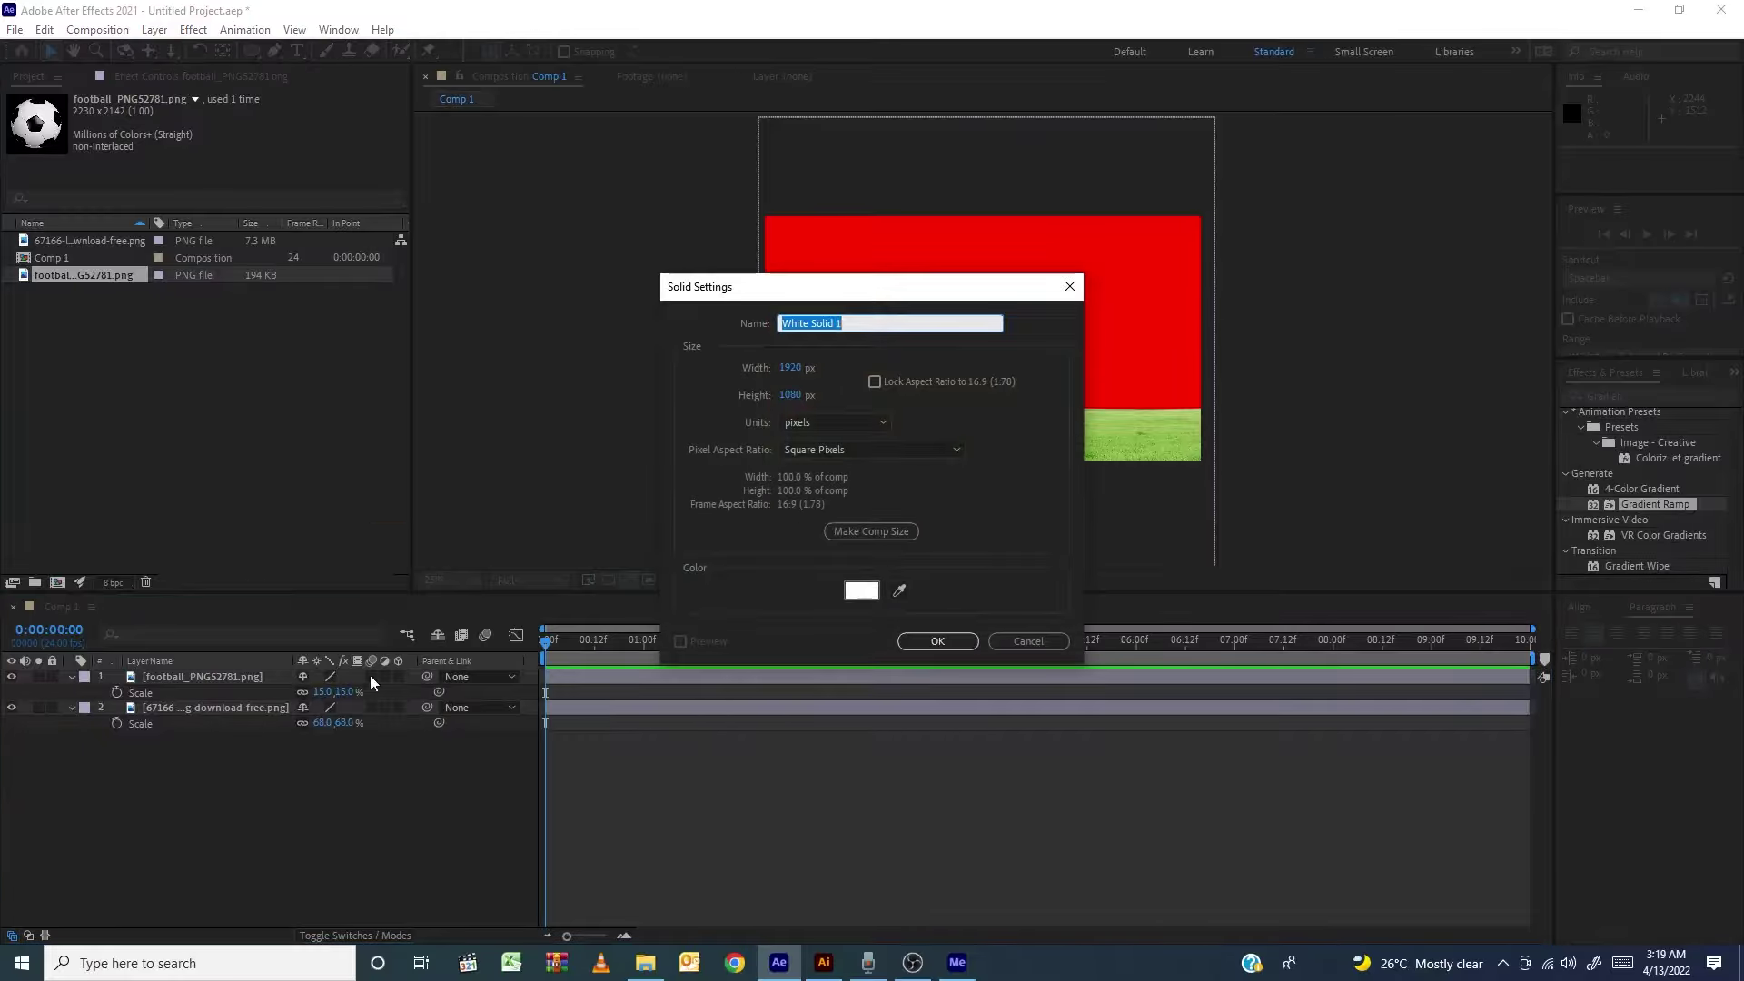
left_click(938, 641)
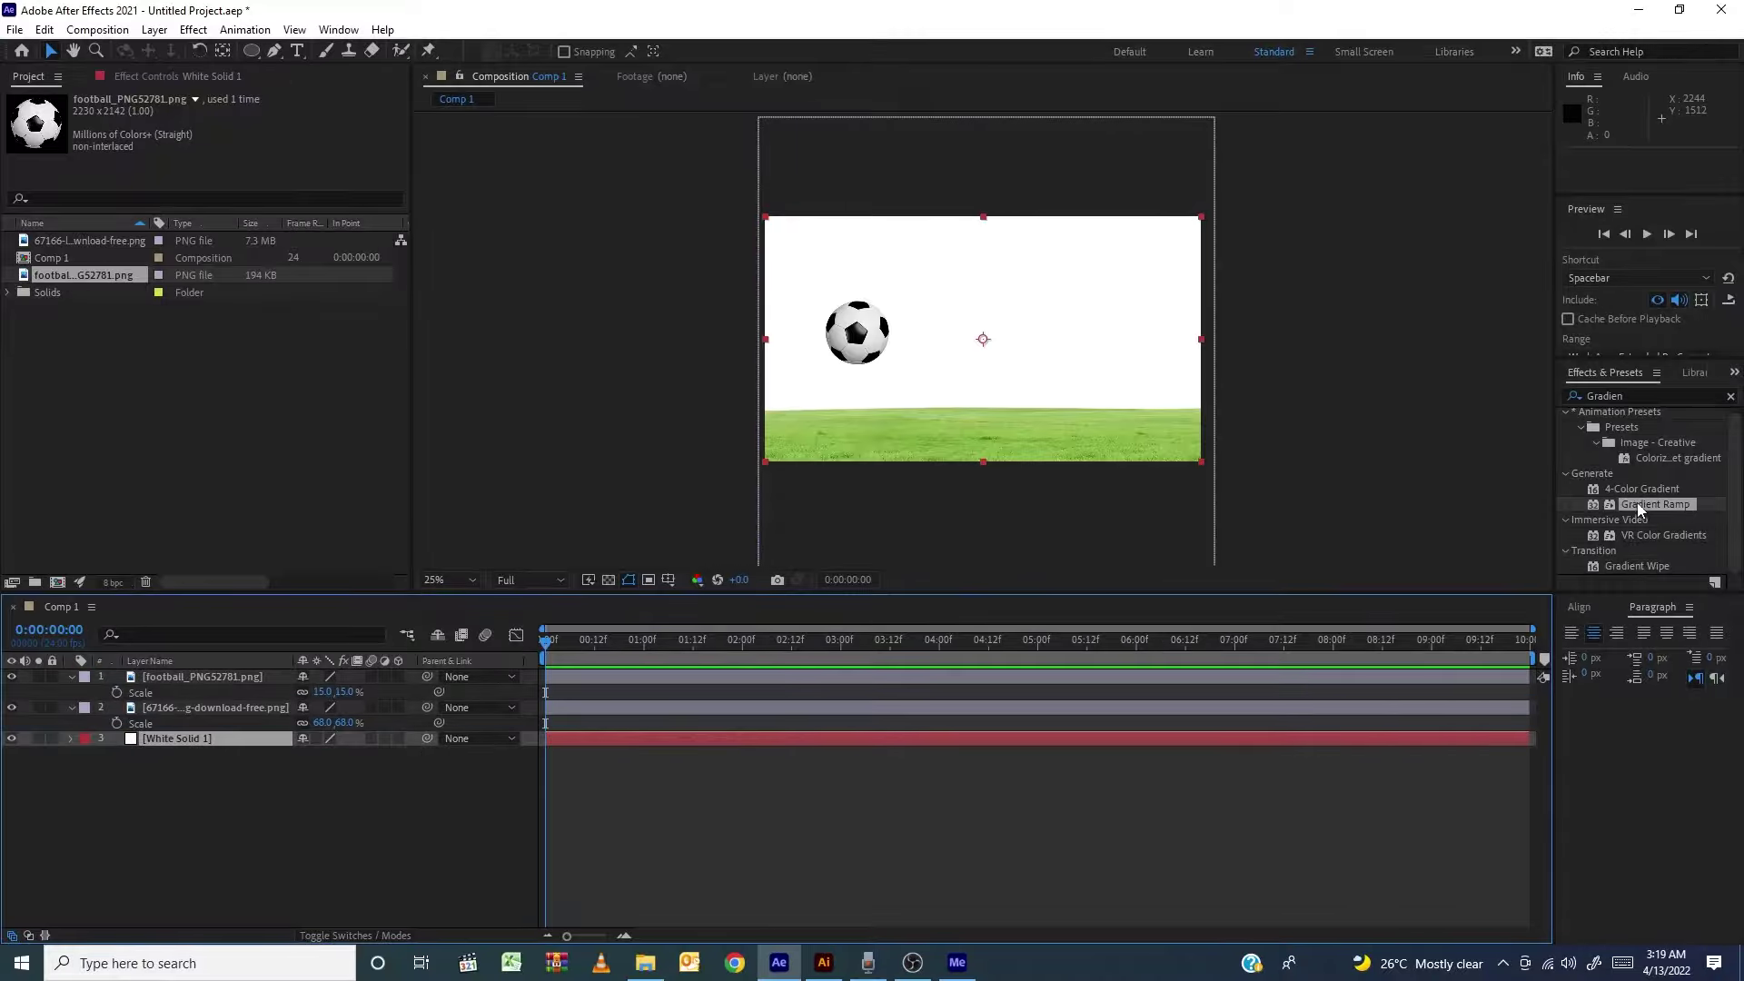
left_click_drag(1637, 503, 270, 745)
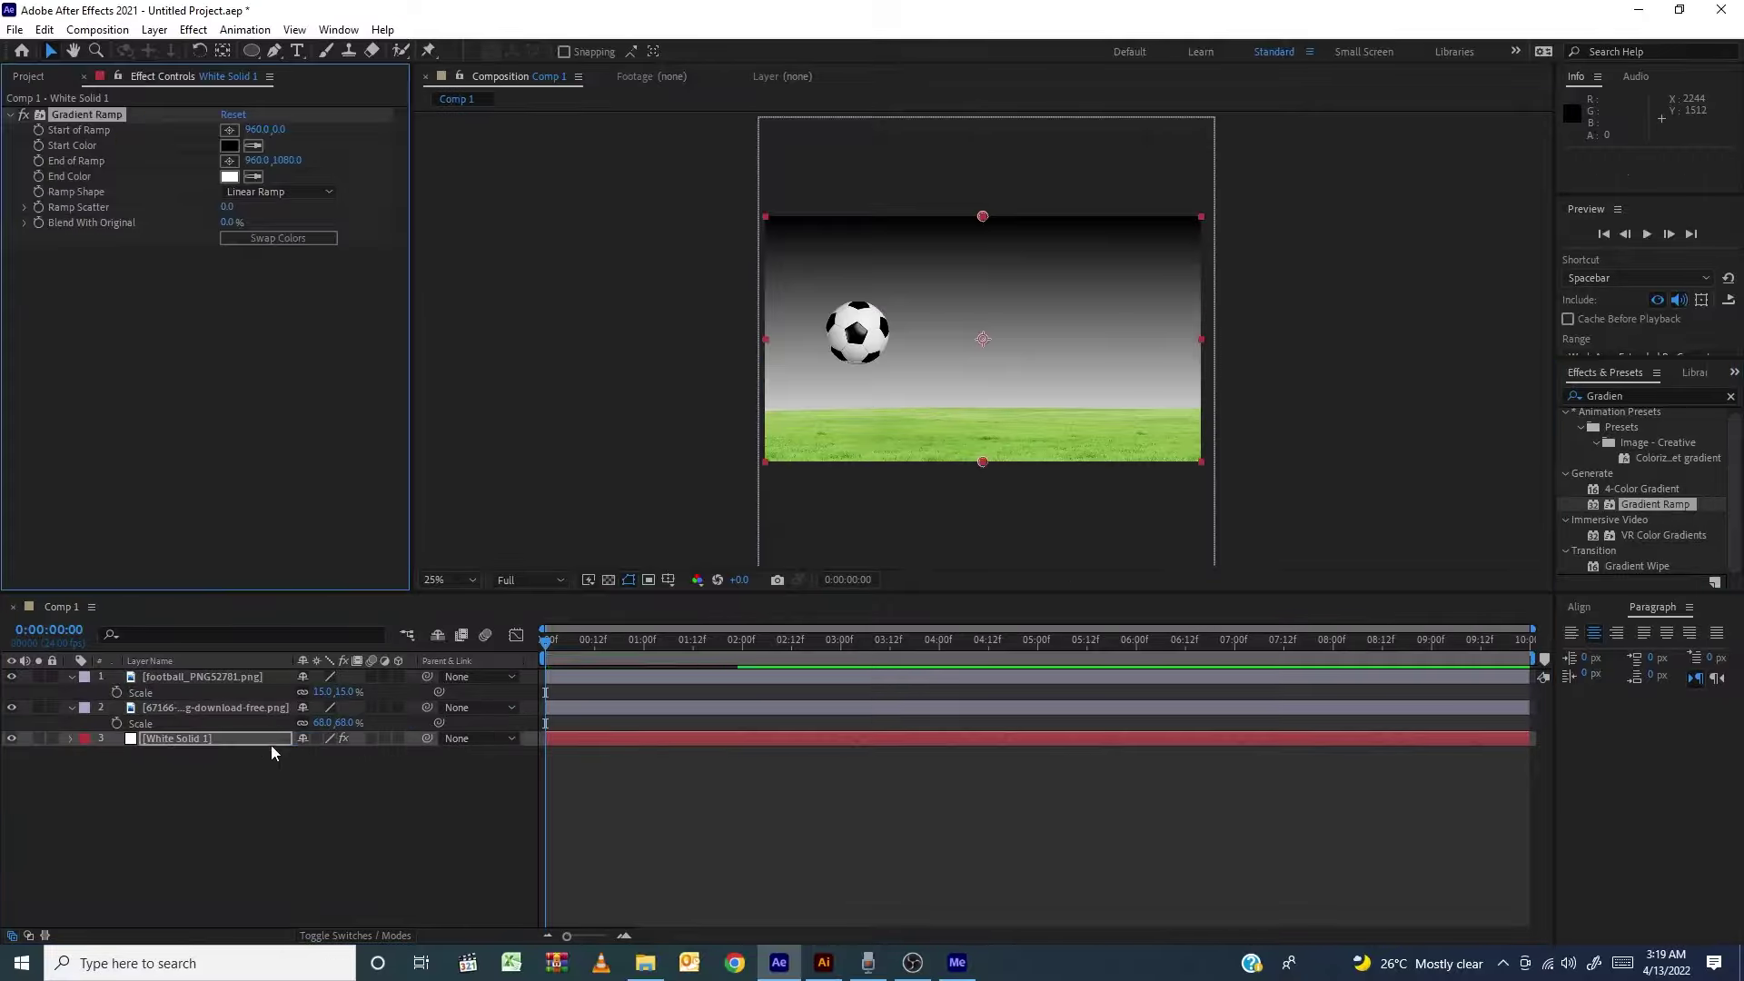
Set the Gradient Ramp's end color to light blue 9FDCFF
left_click(230, 177)
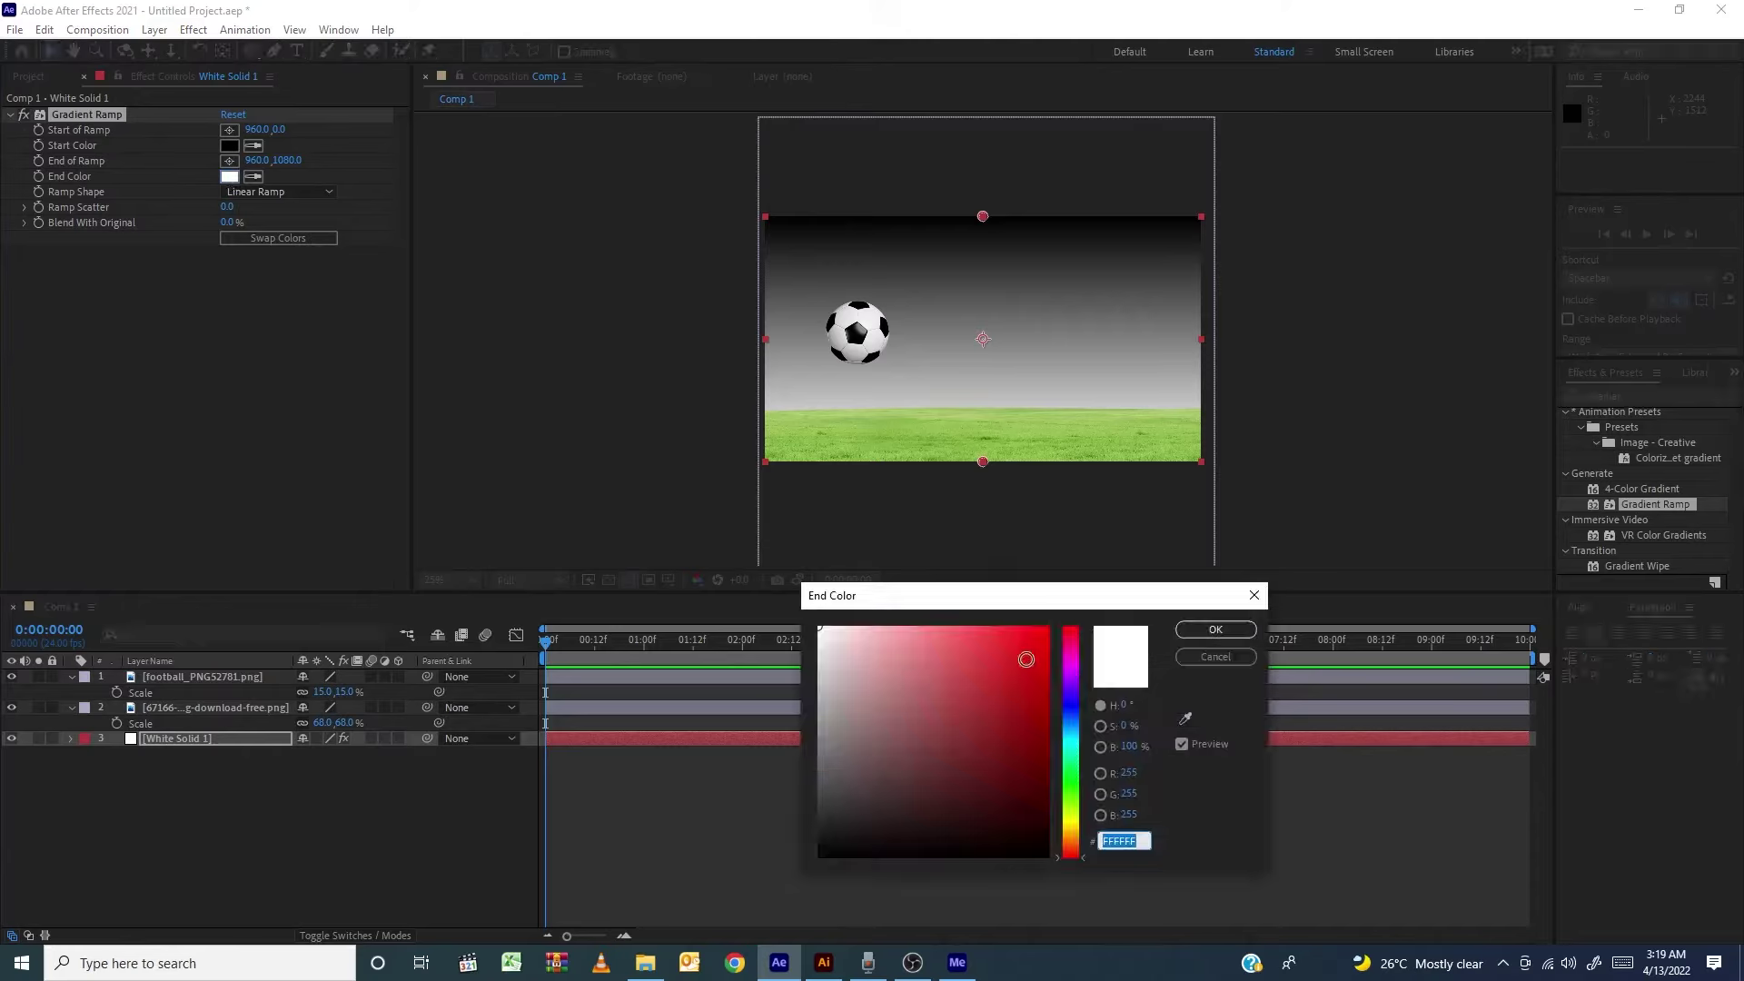
left_click_drag(1073, 732, 1073, 736)
left_click_drag(839, 662, 904, 578)
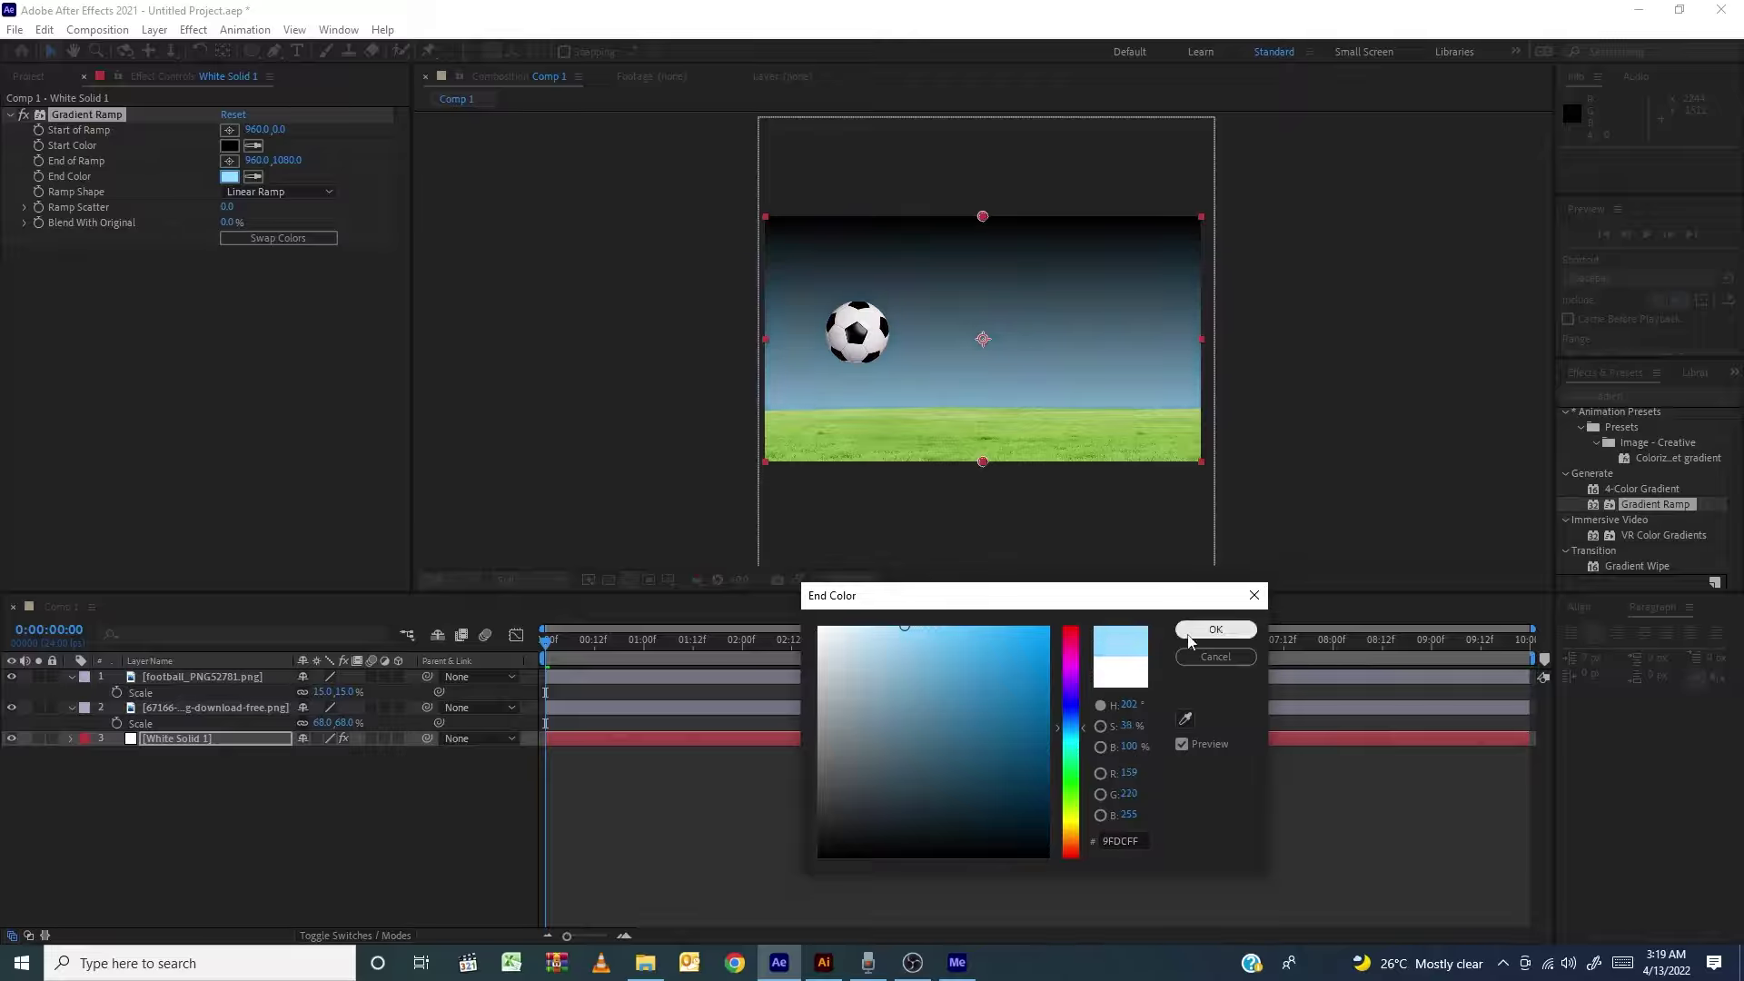
left_click(1216, 630)
Set the Gradient Ramp's start color to white FFFFFF
left_click(231, 143)
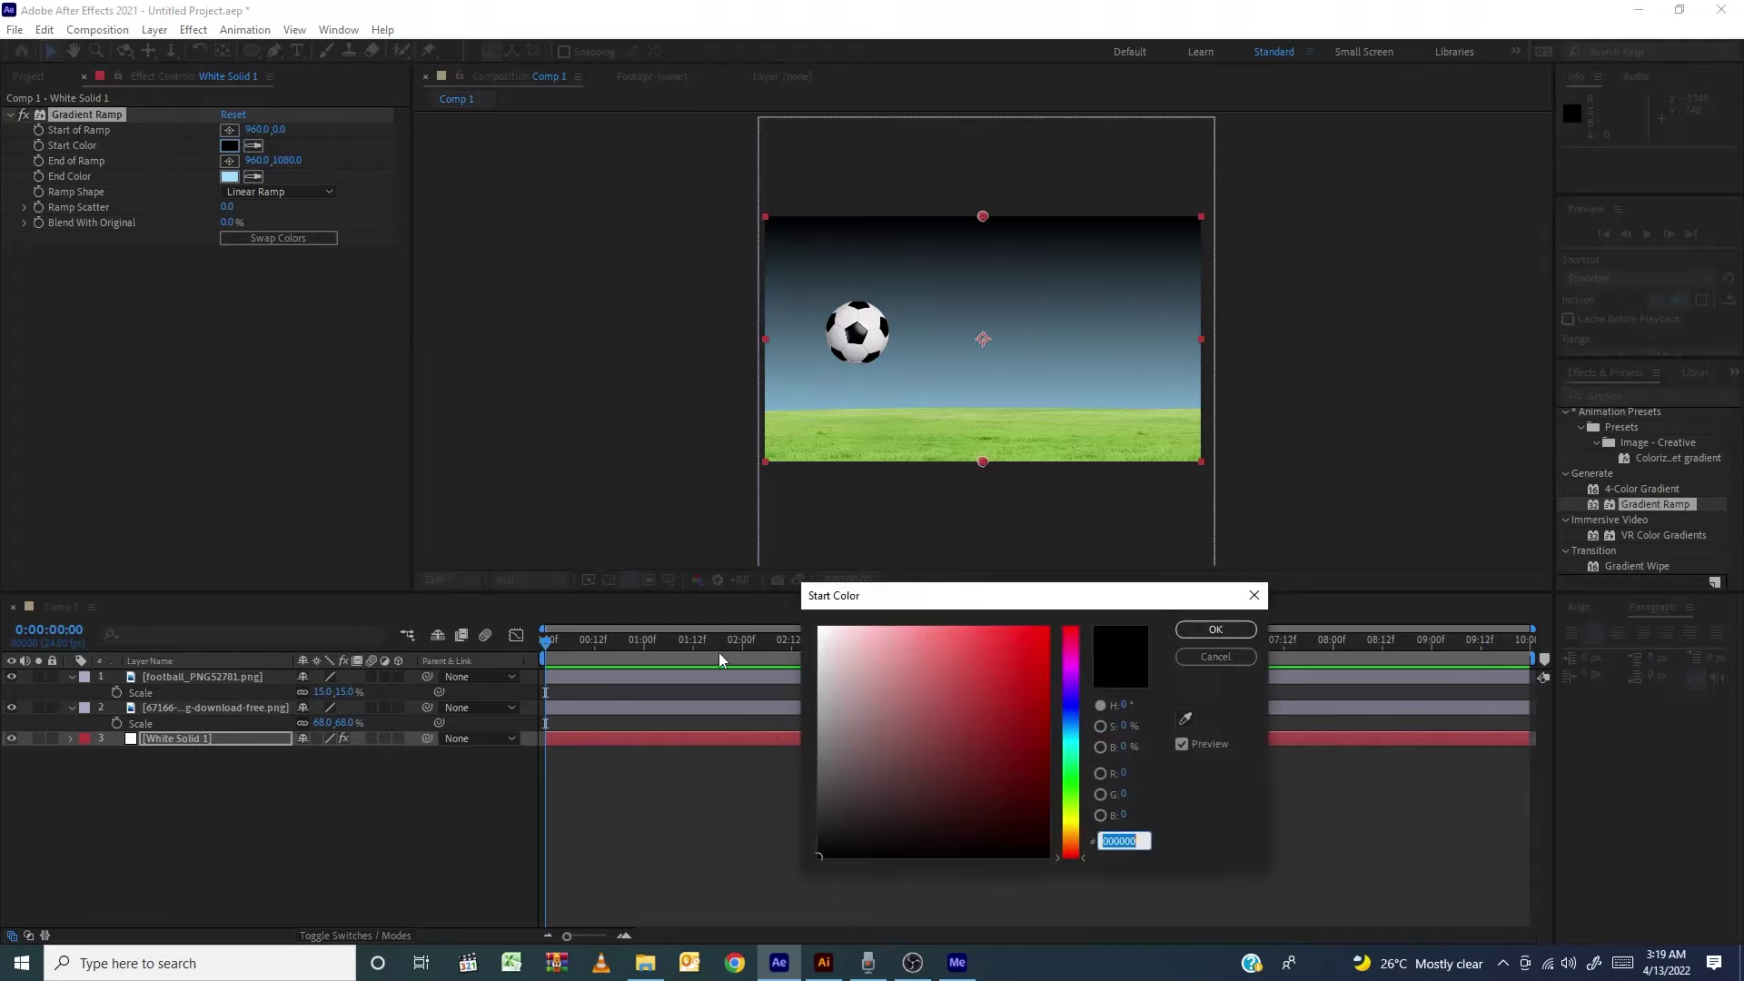
left_click_drag(870, 656, 725, 534)
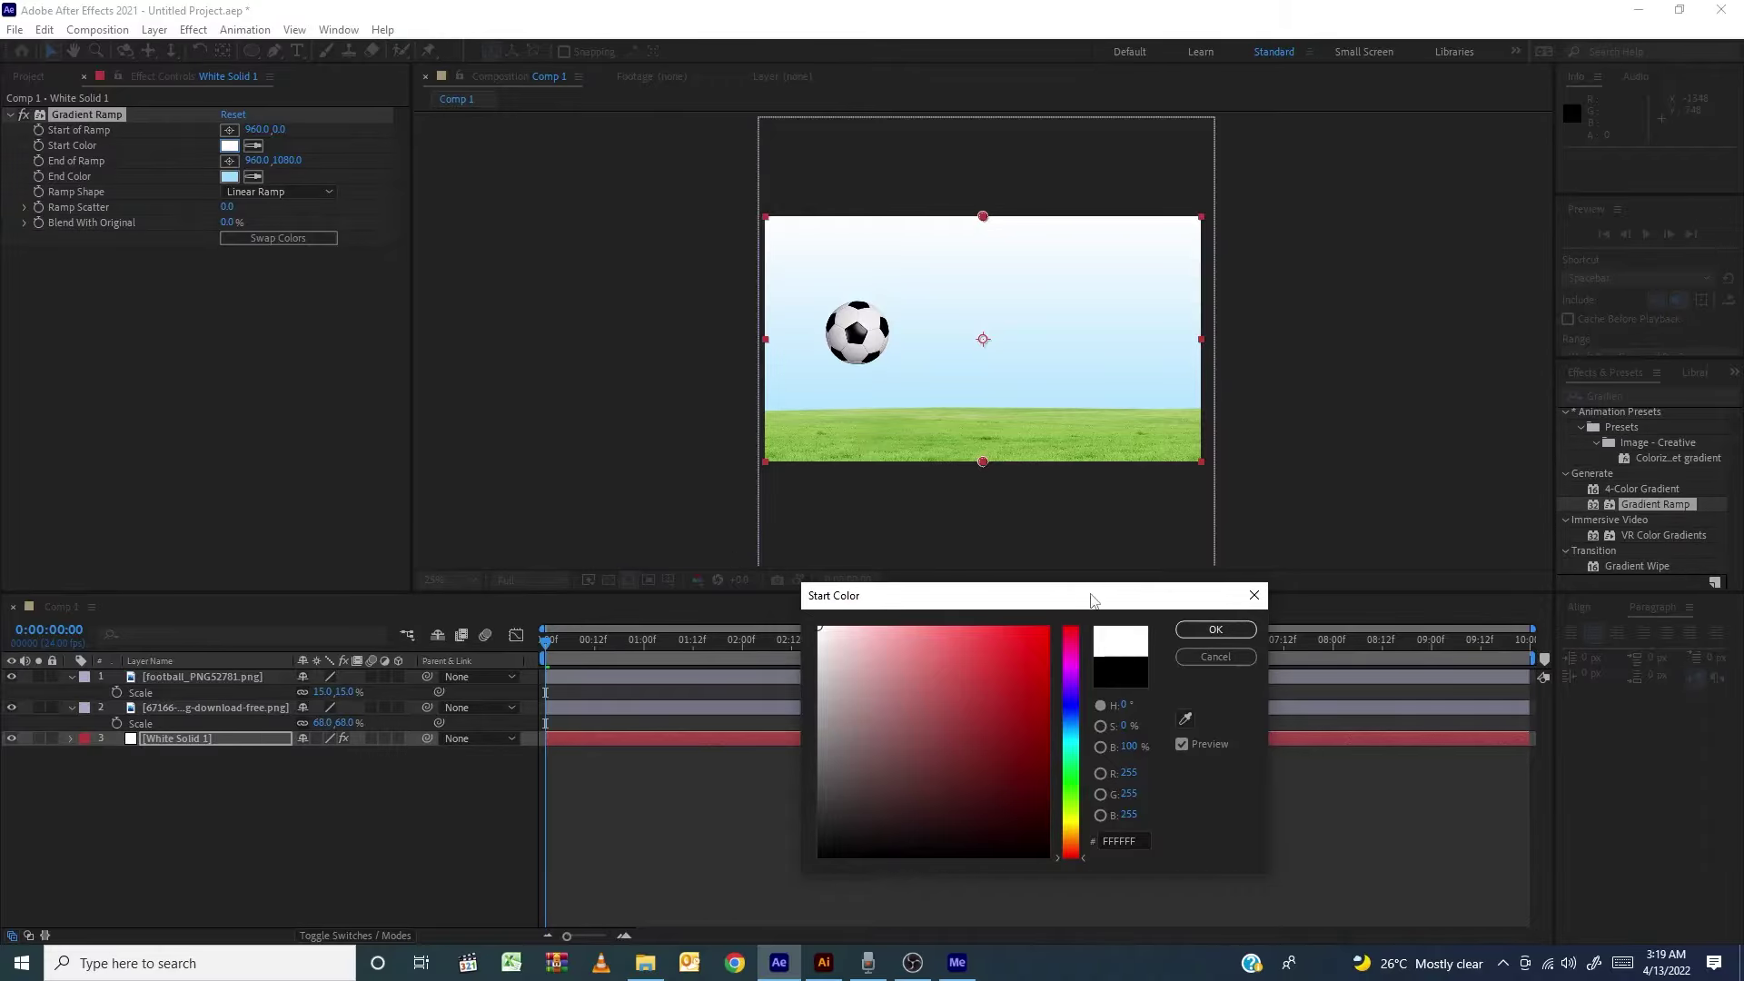
left_click(1215, 630)
left_click(1149, 722)
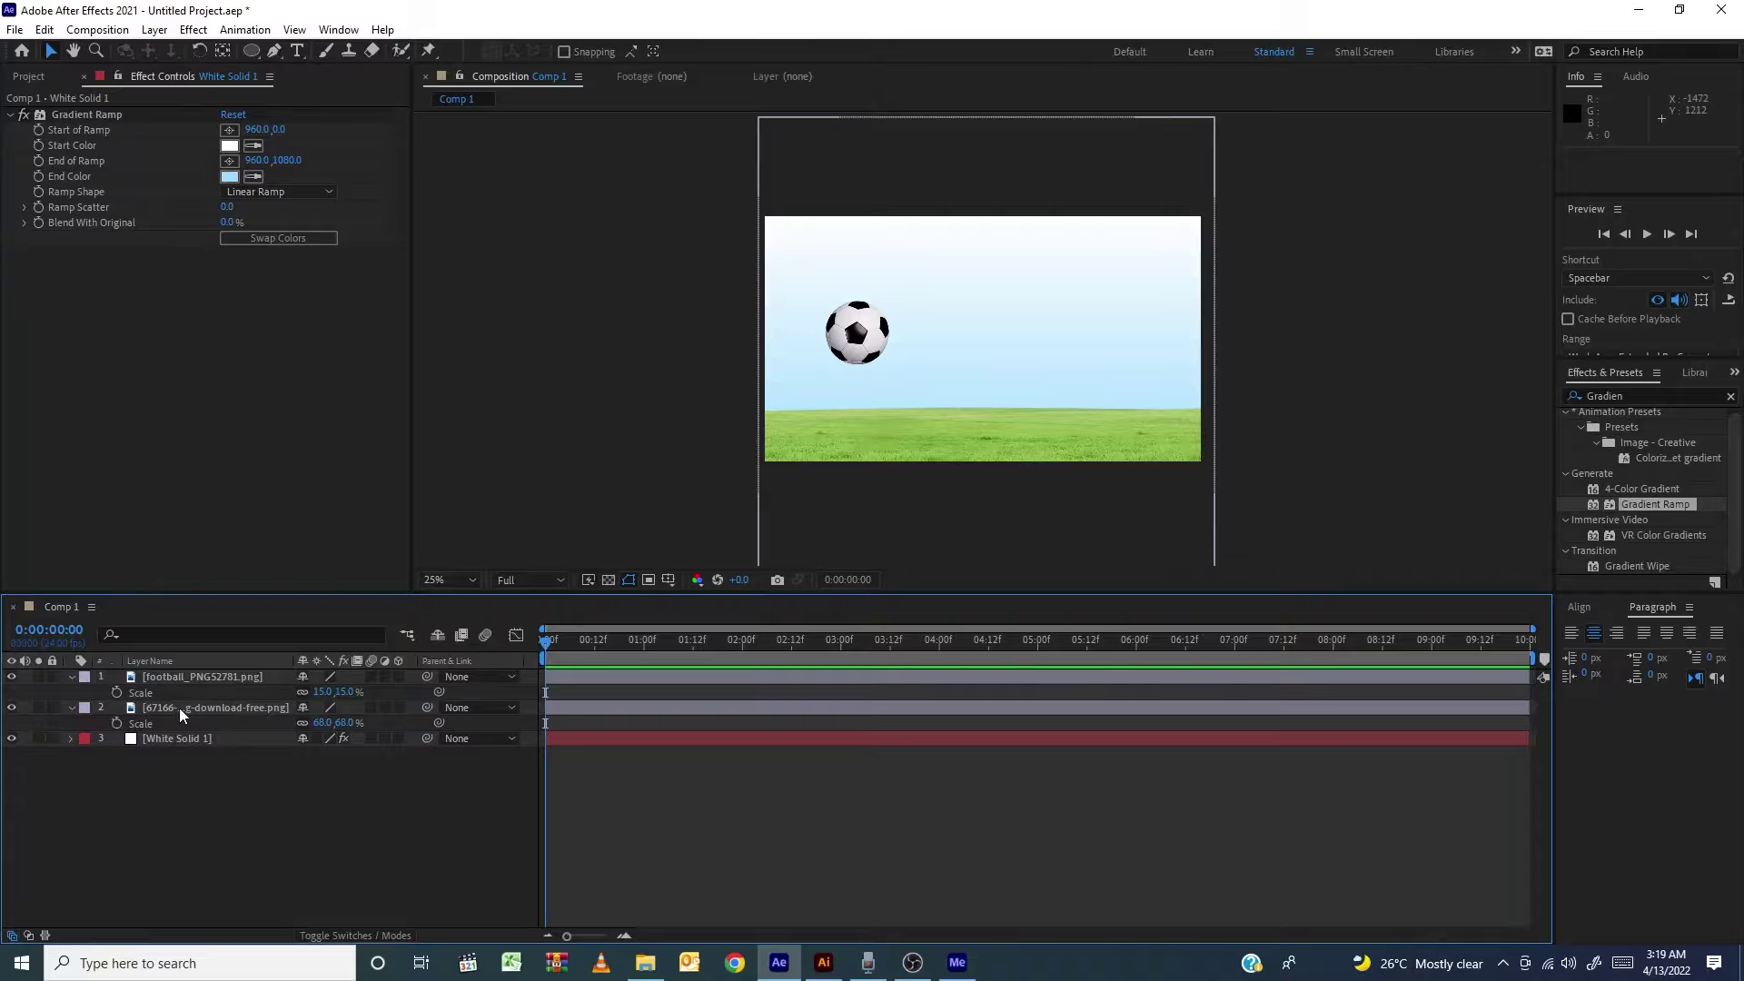
Lock the white solid and grass layers and collapse the grass layer's properties
left_click(62, 677)
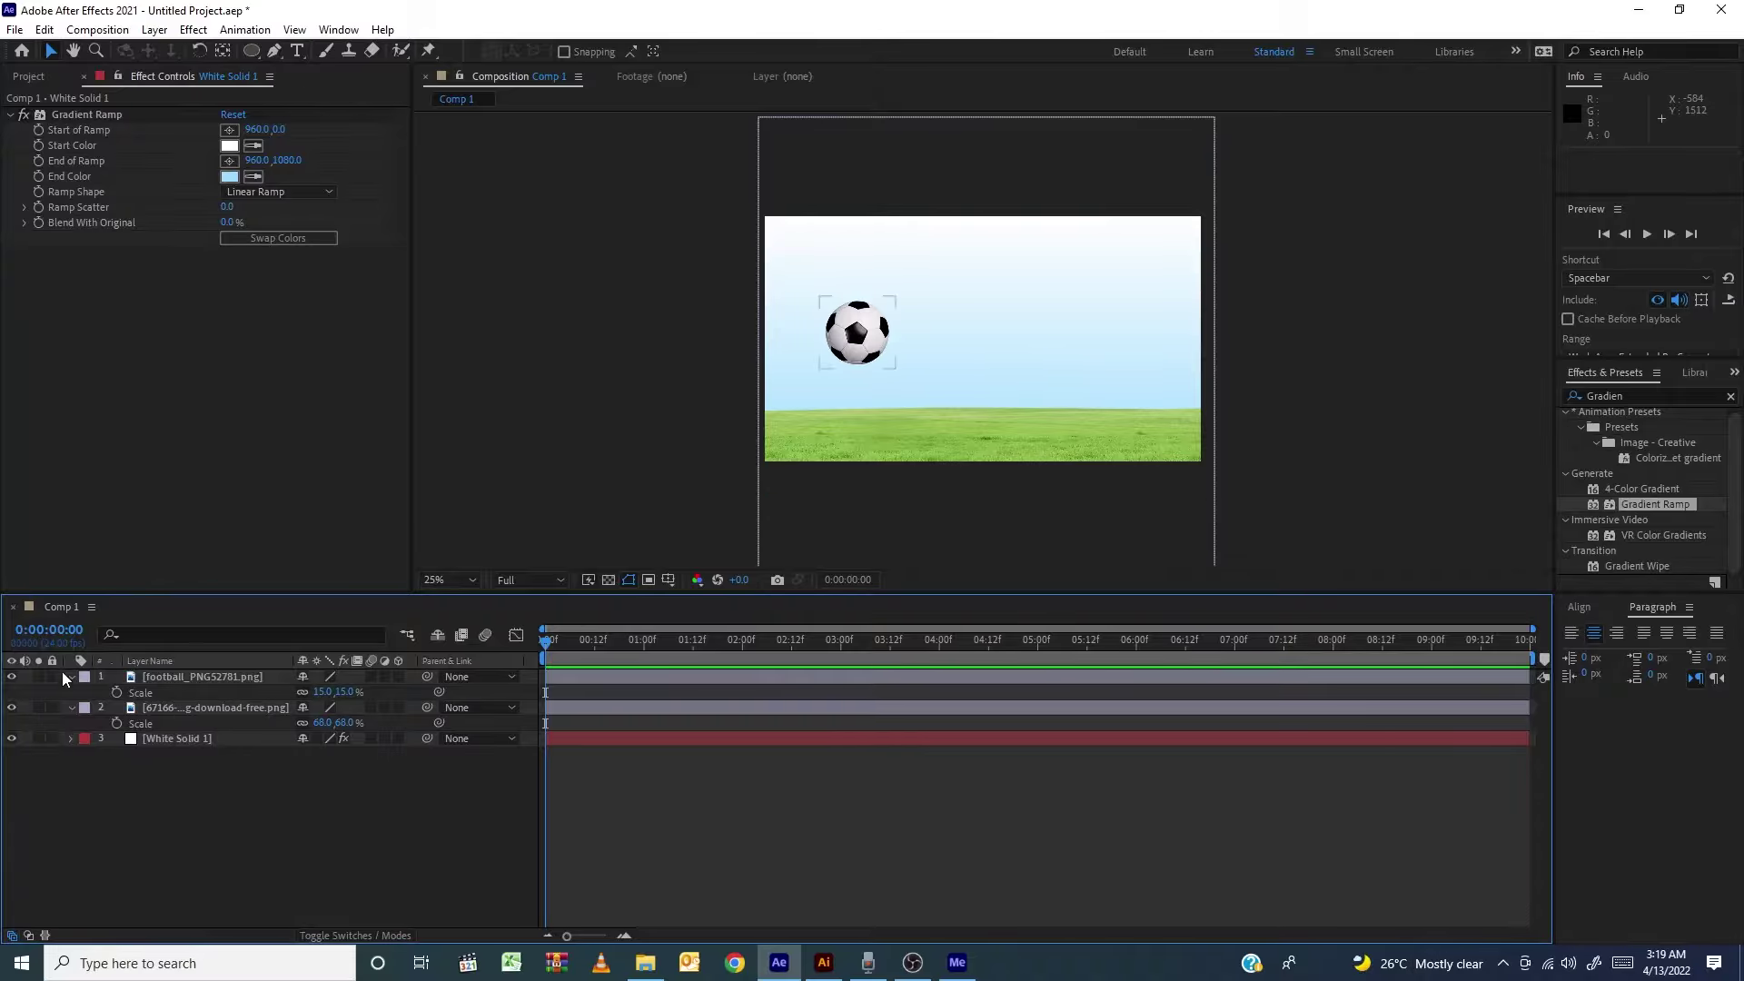
left_click(52, 738)
left_click(40, 77)
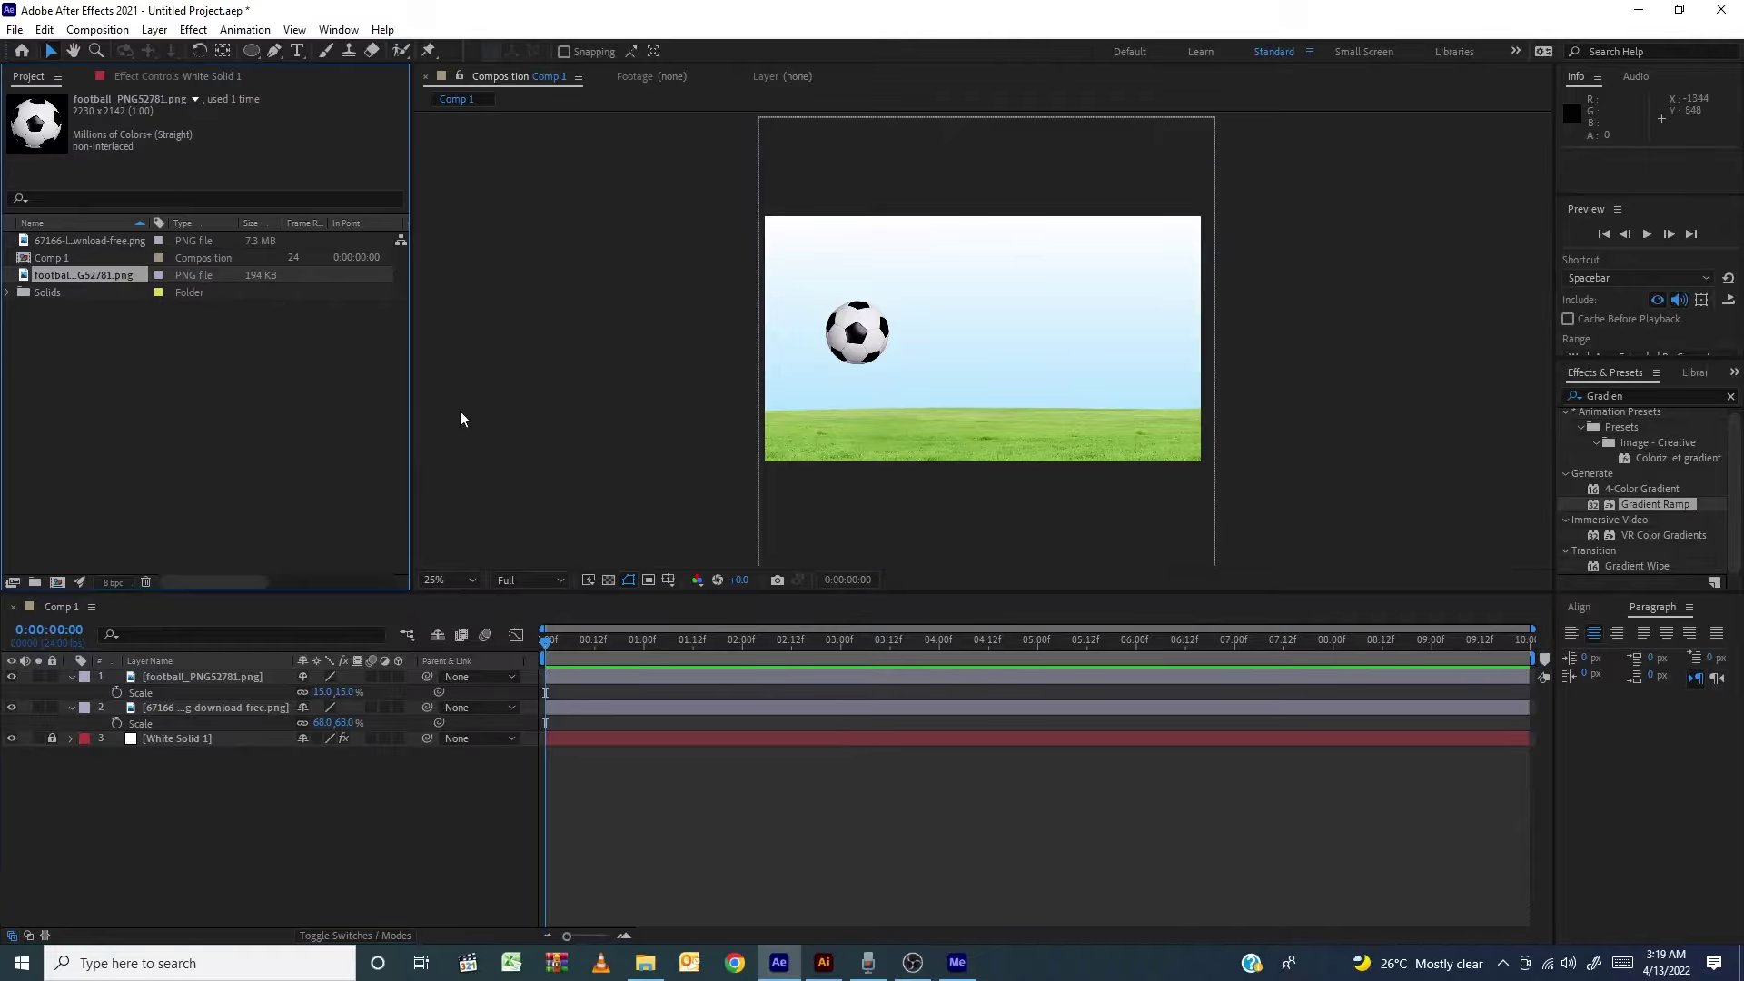
left_click(207, 714)
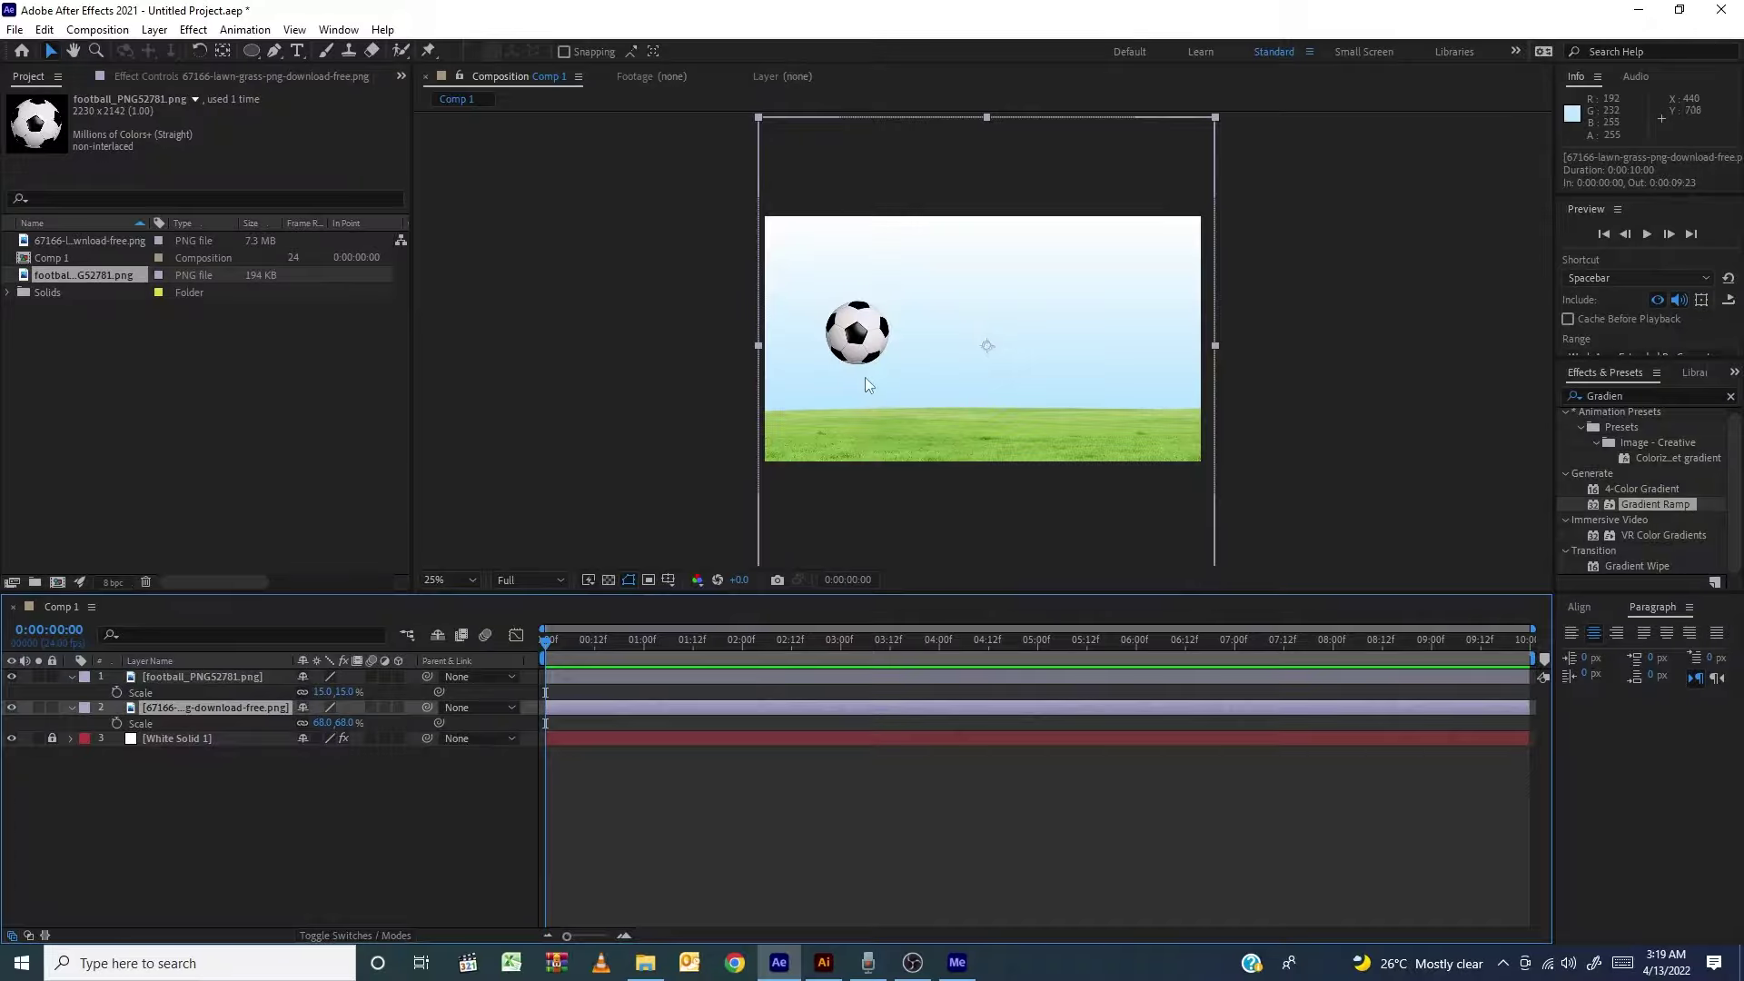
left_click(231, 741)
left_click(227, 710)
left_click(53, 706)
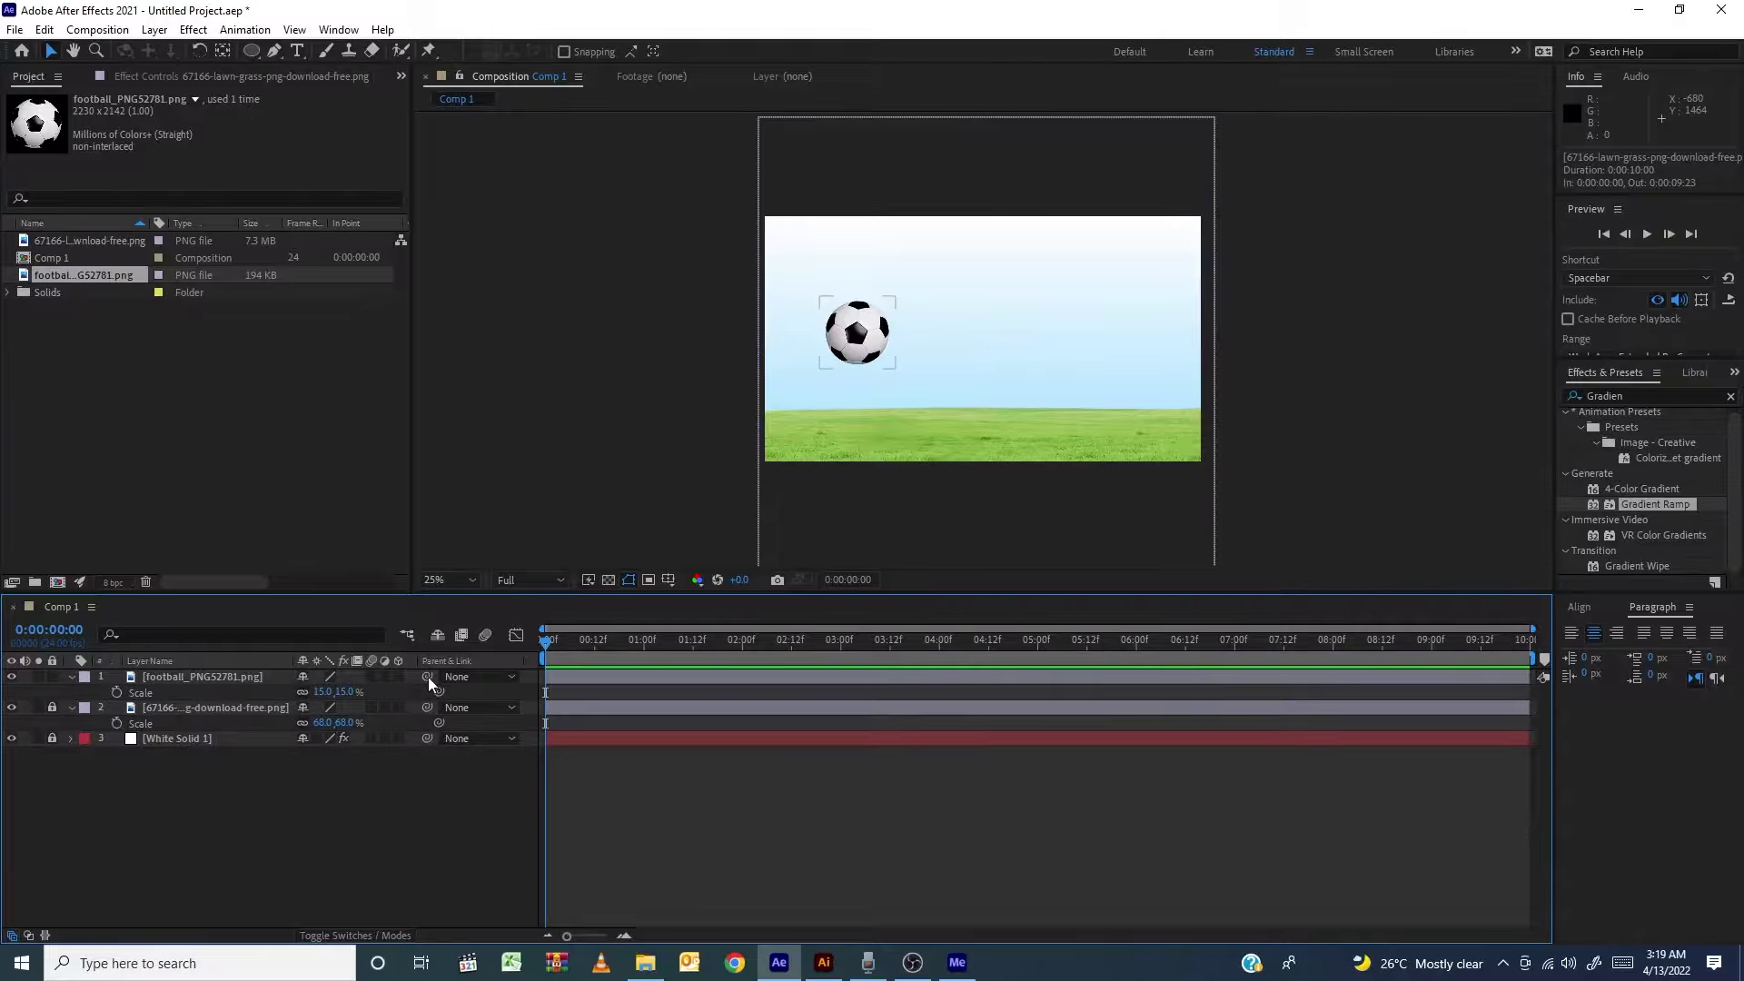
left_click(72, 709)
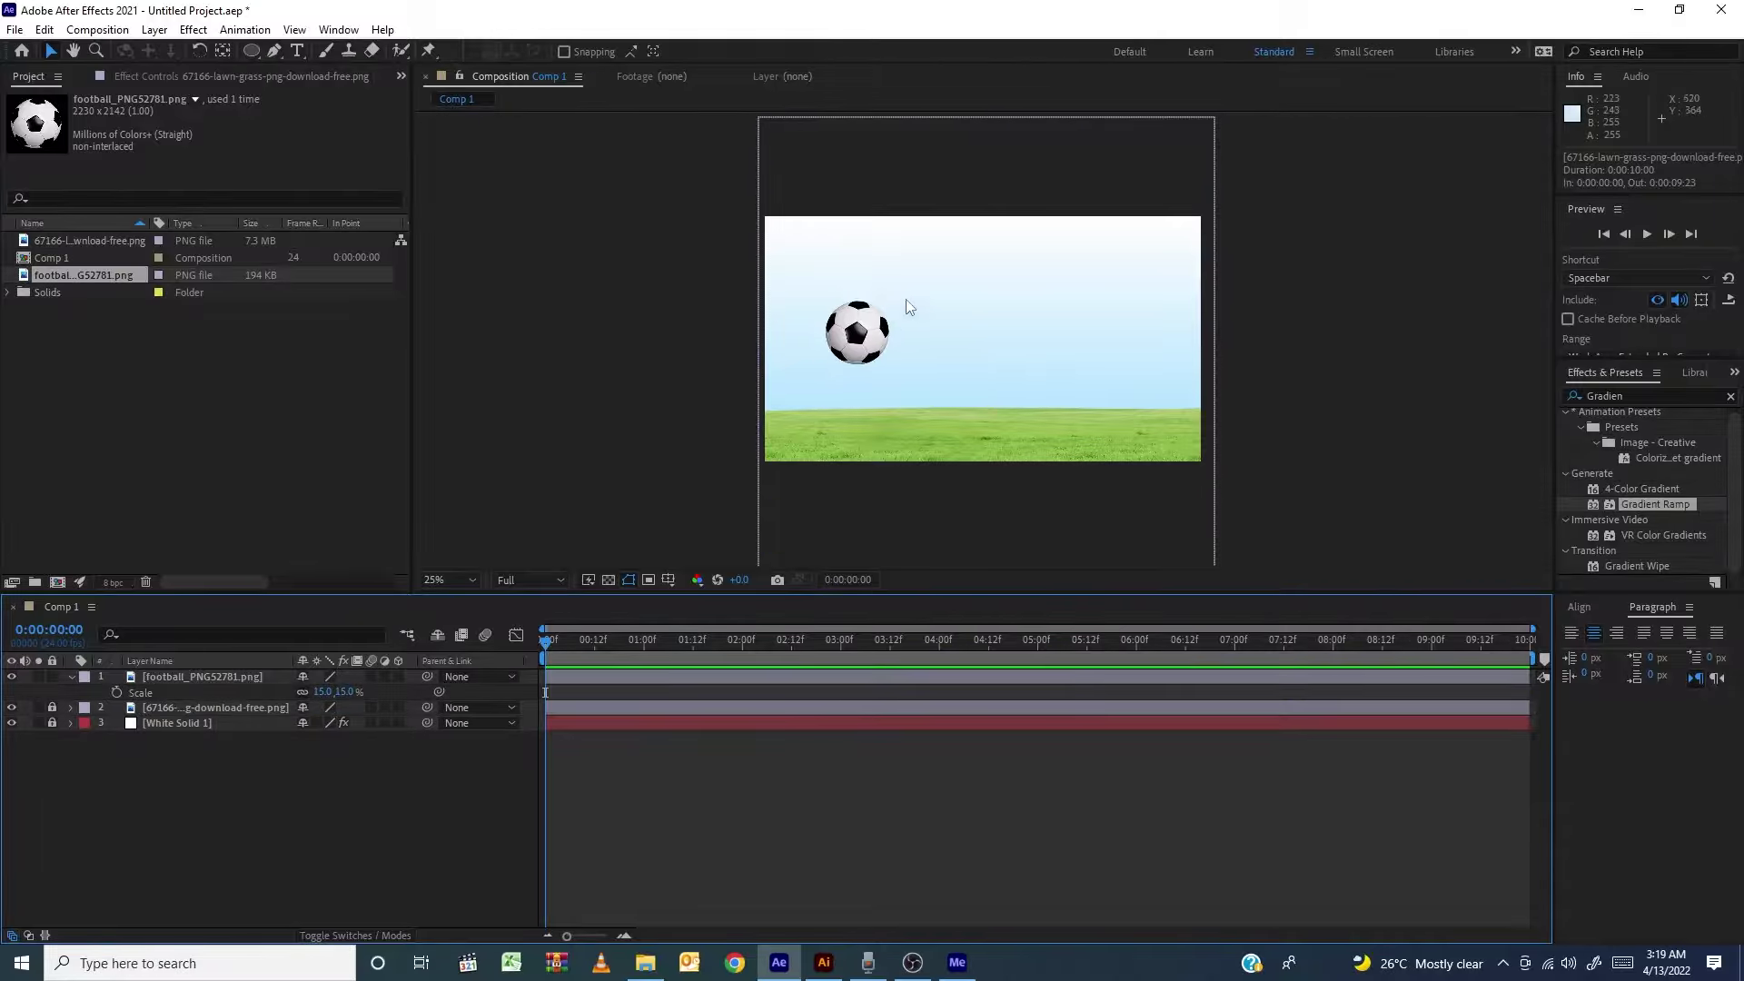
Move the football higher in the sky to about position 444, 346
key("period")
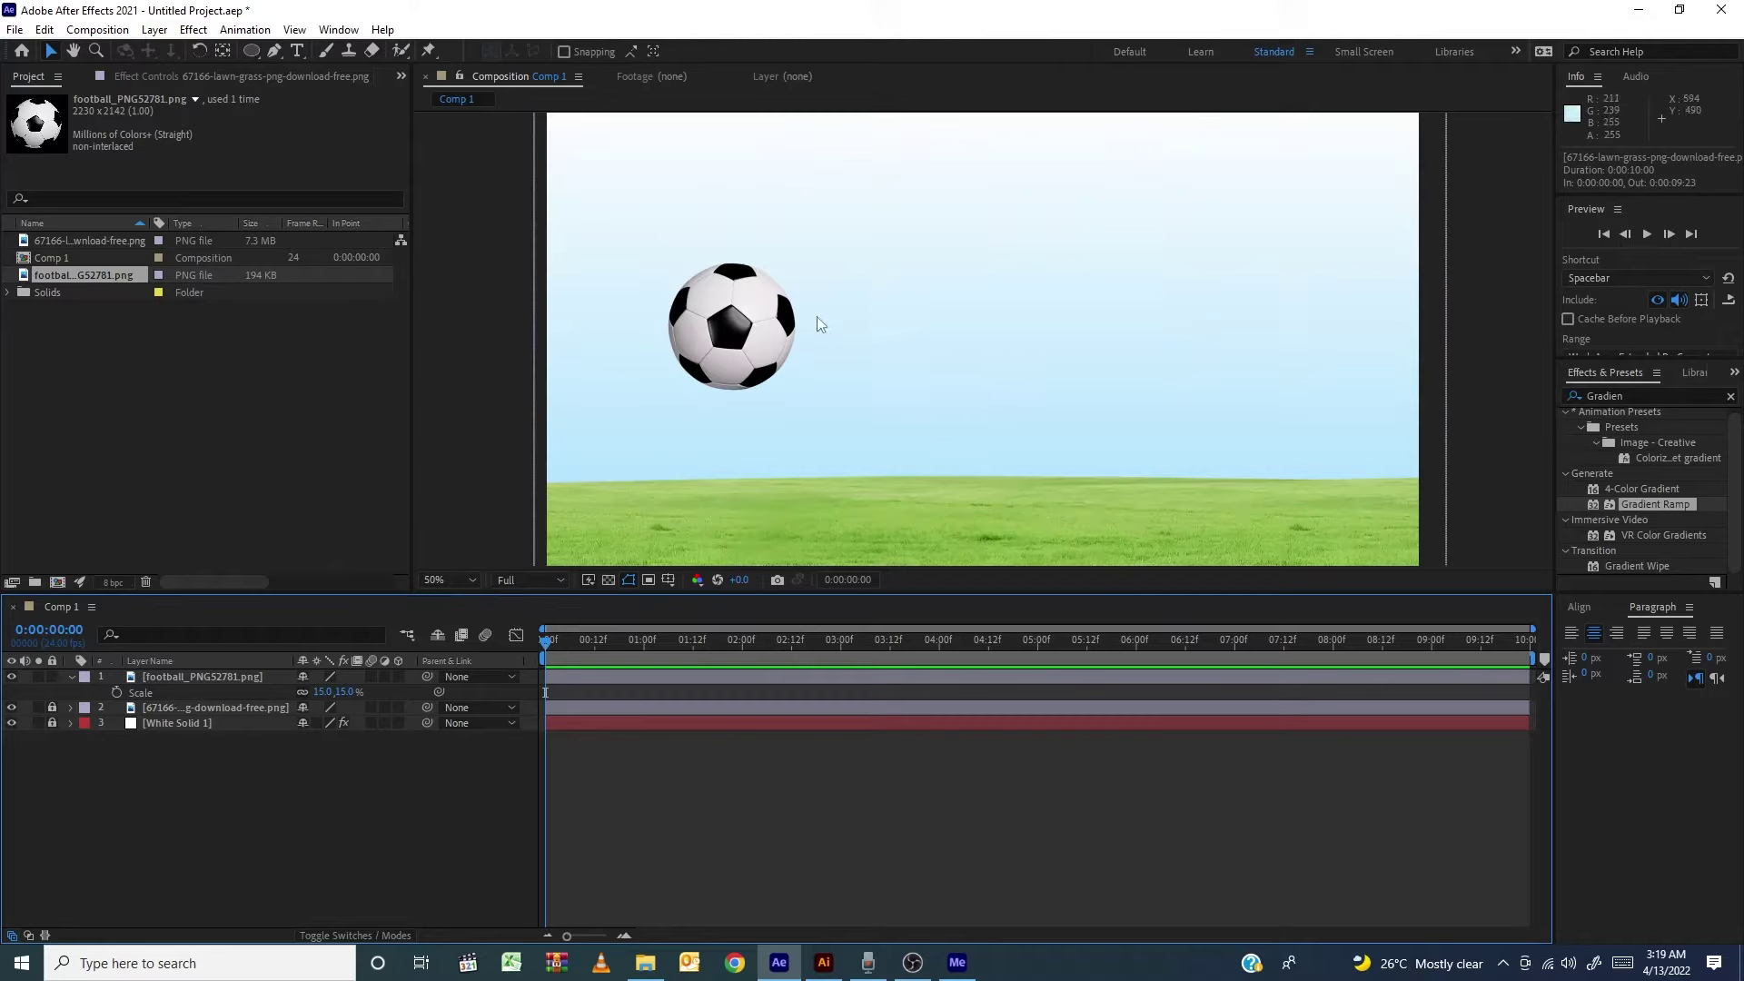
left_click_drag(722, 349, 751, 287)
key("comma")
key("period")
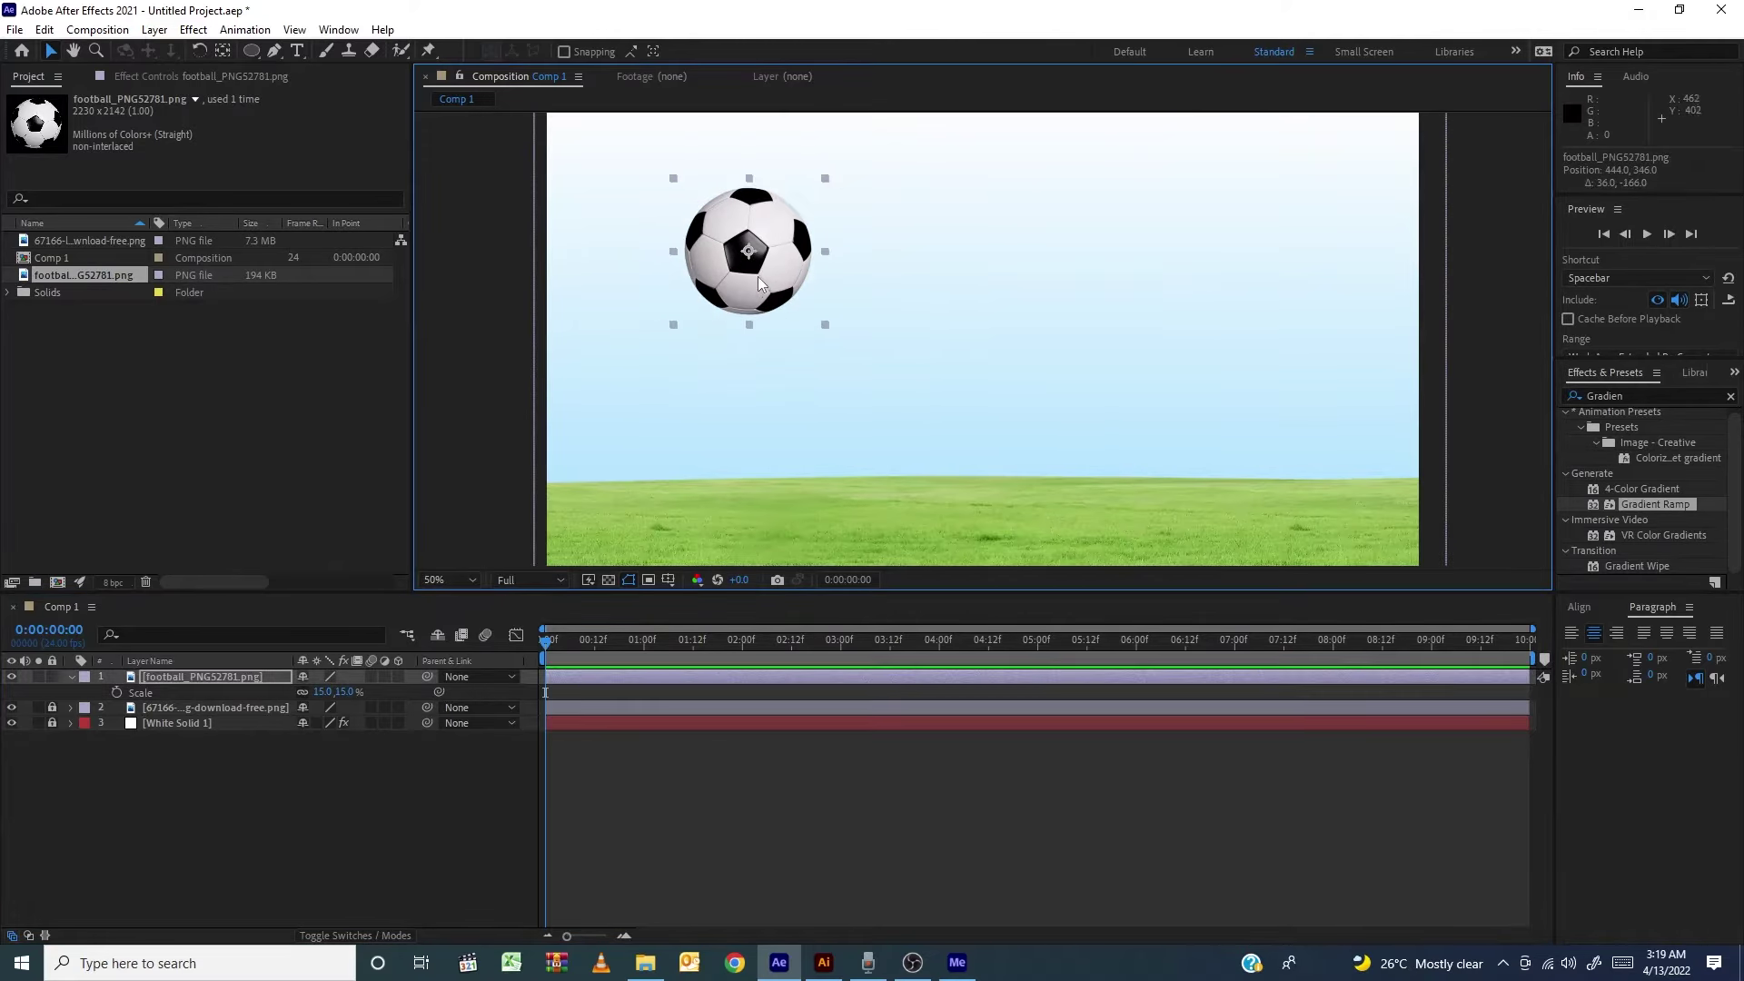
Move the football to the upper-left part of the sky at about position 188, 258
key("comma")
left_click_drag(877, 310, 808, 284)
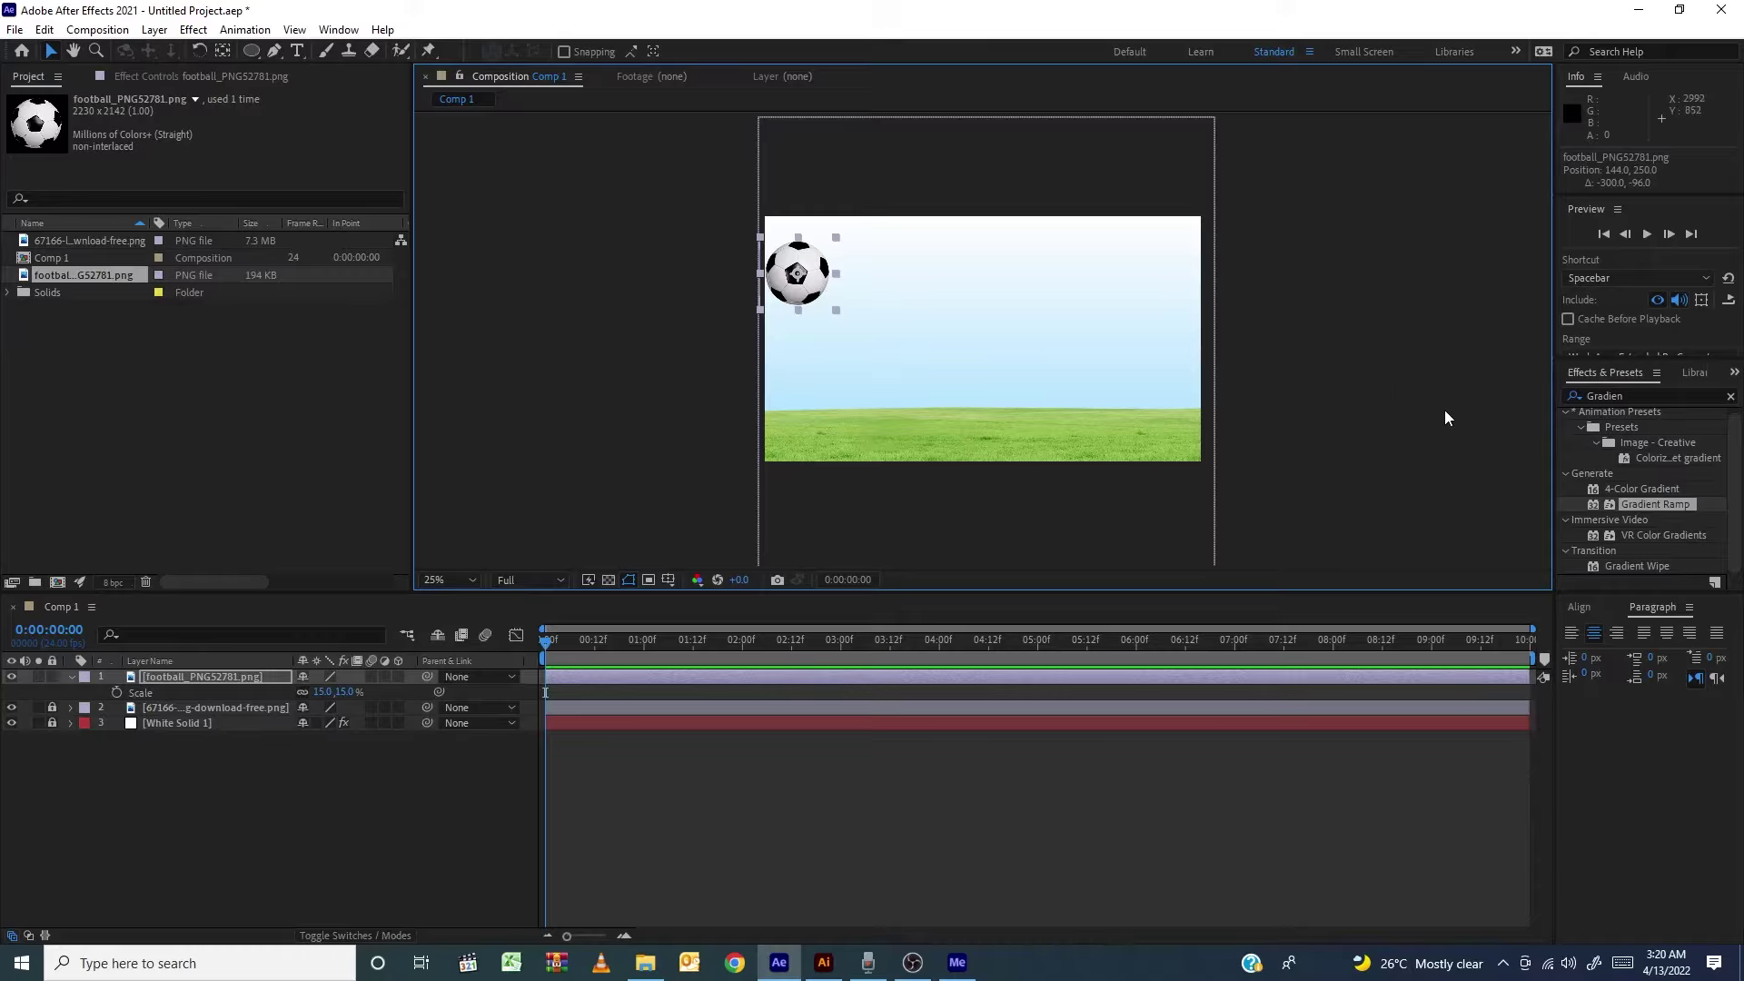
left_click_drag(807, 295, 817, 297)
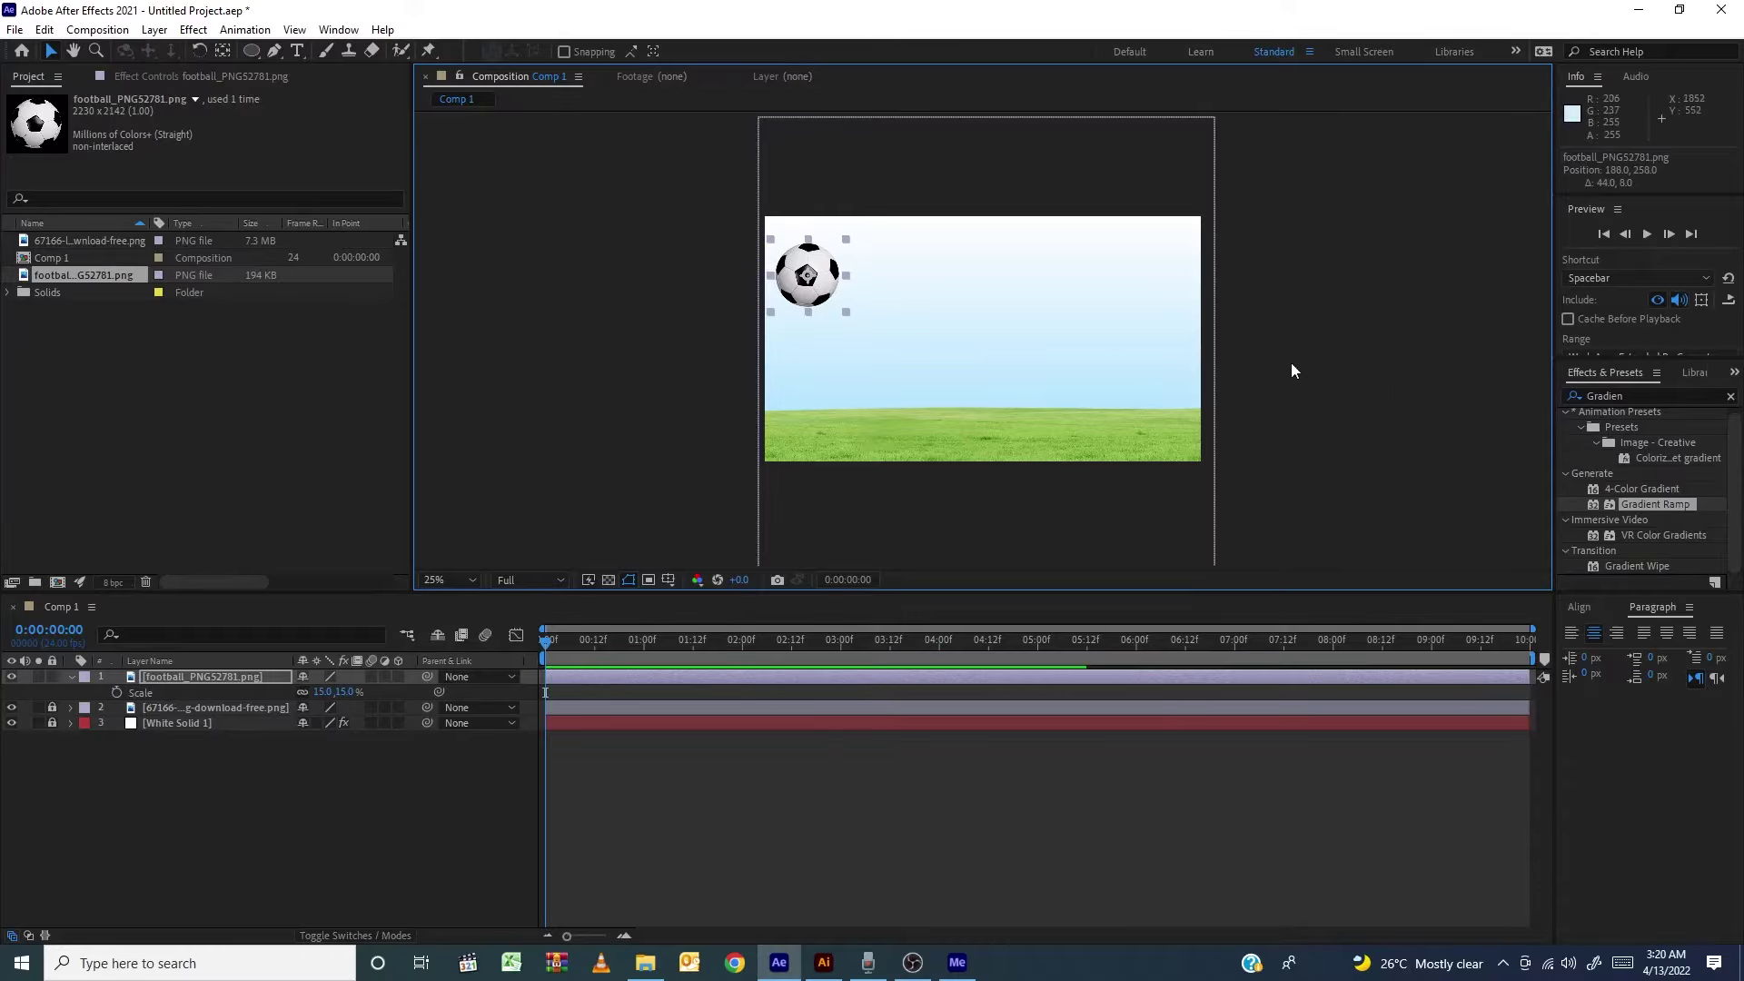
Reposition the football to about 224, 302 and separate its Position property into X and Y dimensions
left_click(163, 681)
left_click(71, 678)
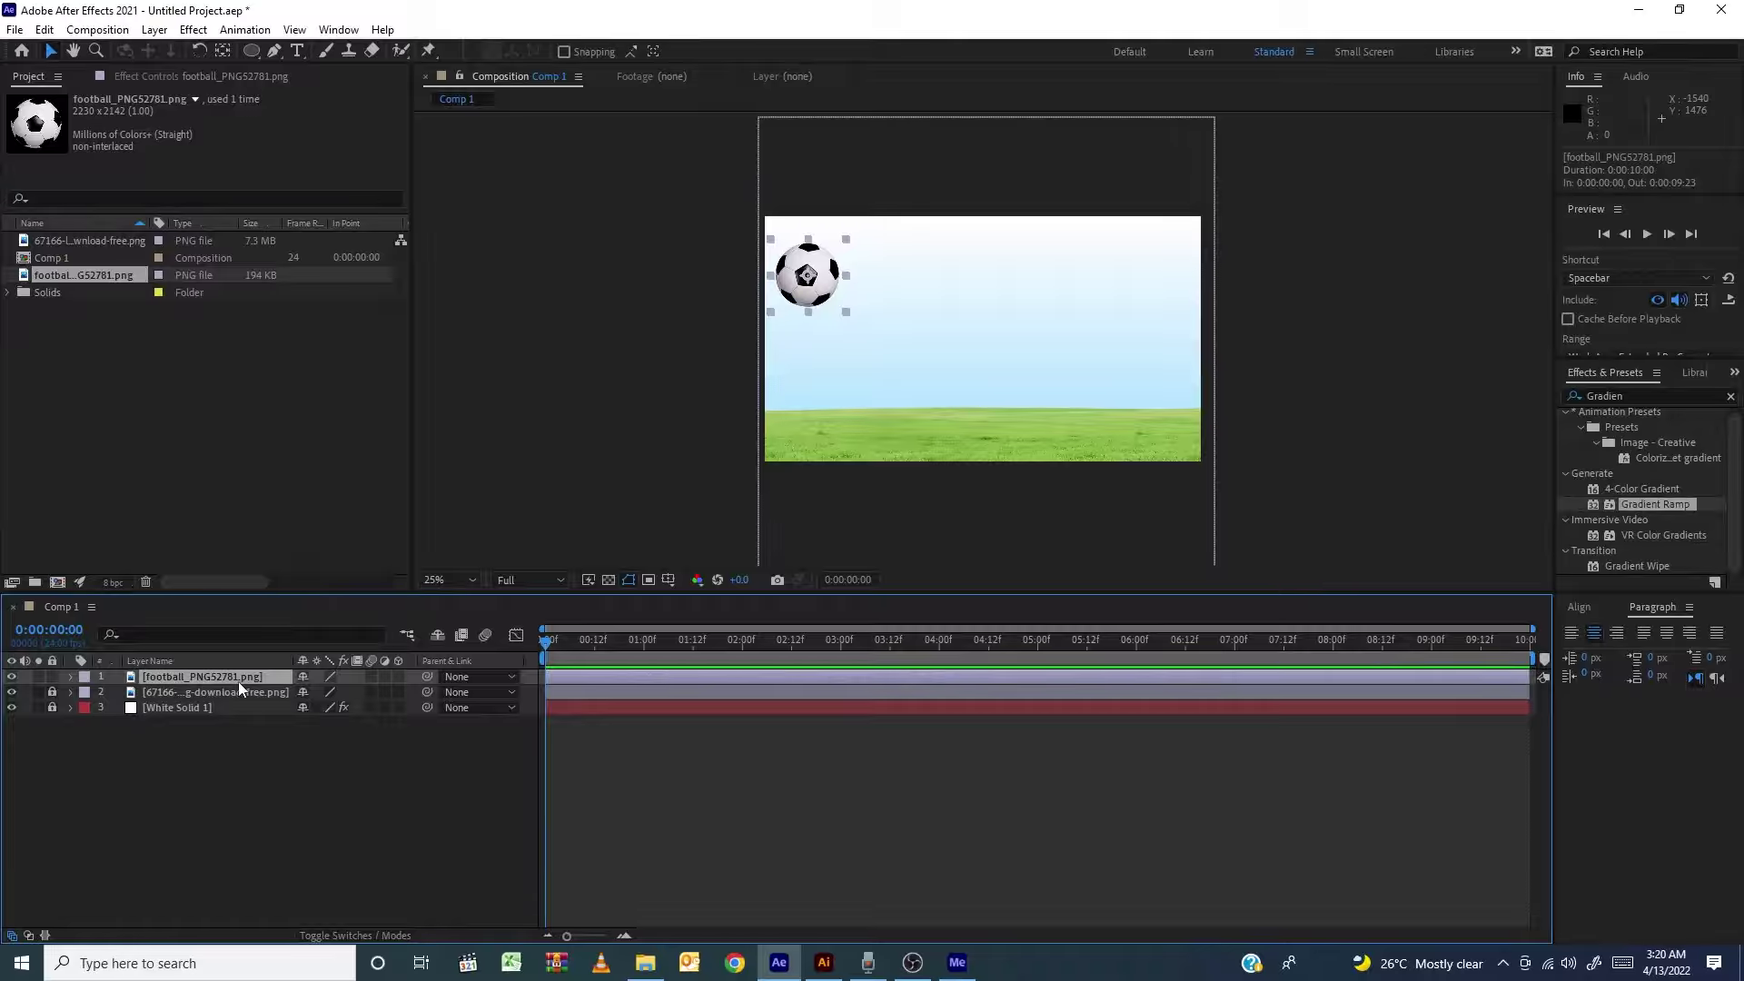
key("p")
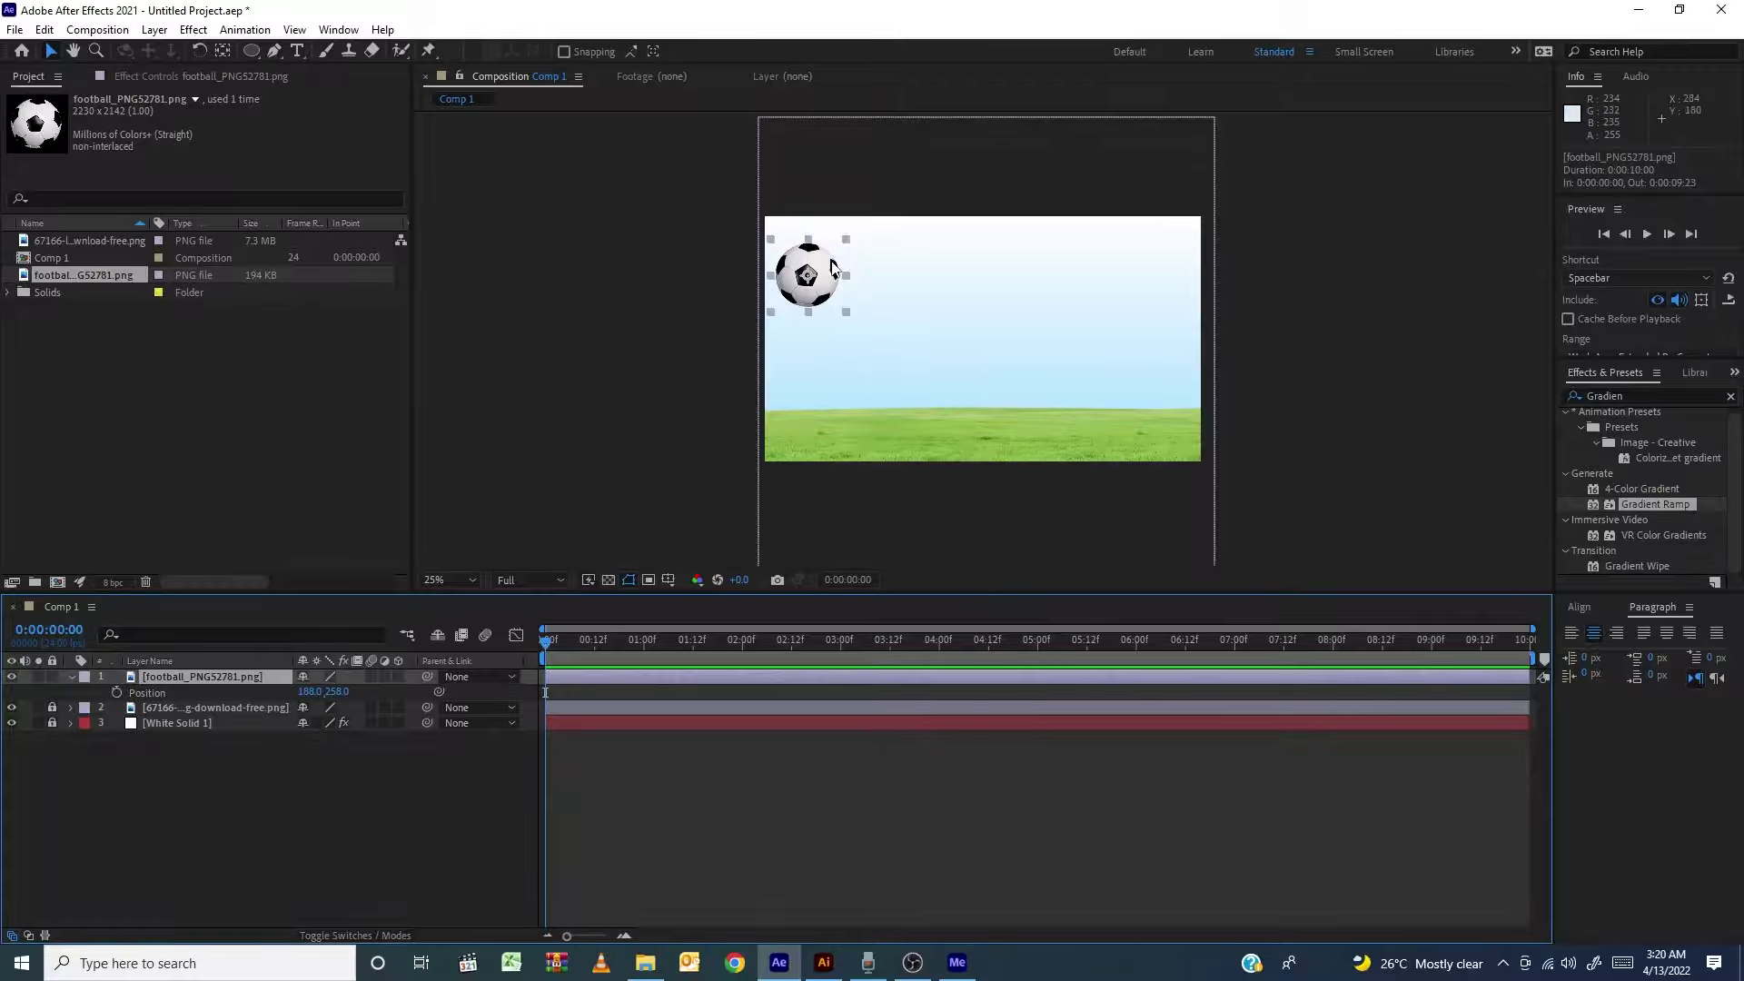
mouse_move(830, 297)
left_mouse_down()
mouse_move(828, 418)
mouse_move(816, 306)
mouse_move(835, 380)
mouse_move(839, 277)
left_mouse_up()
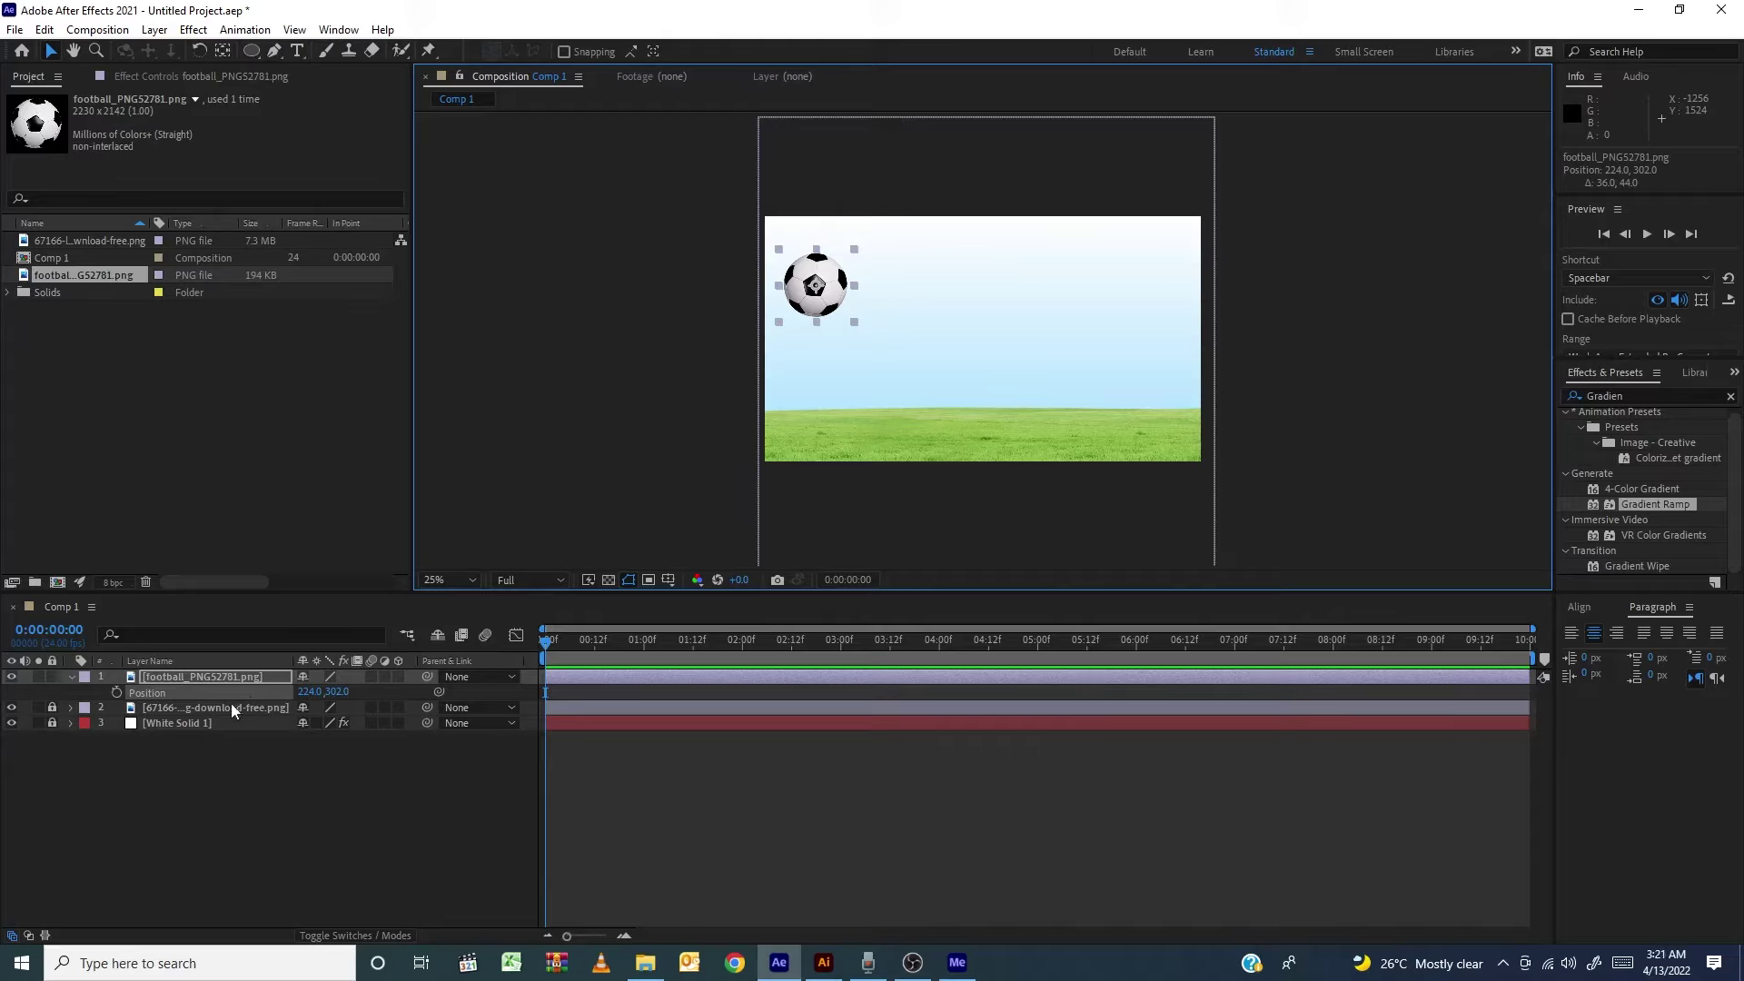
right_click(147, 697)
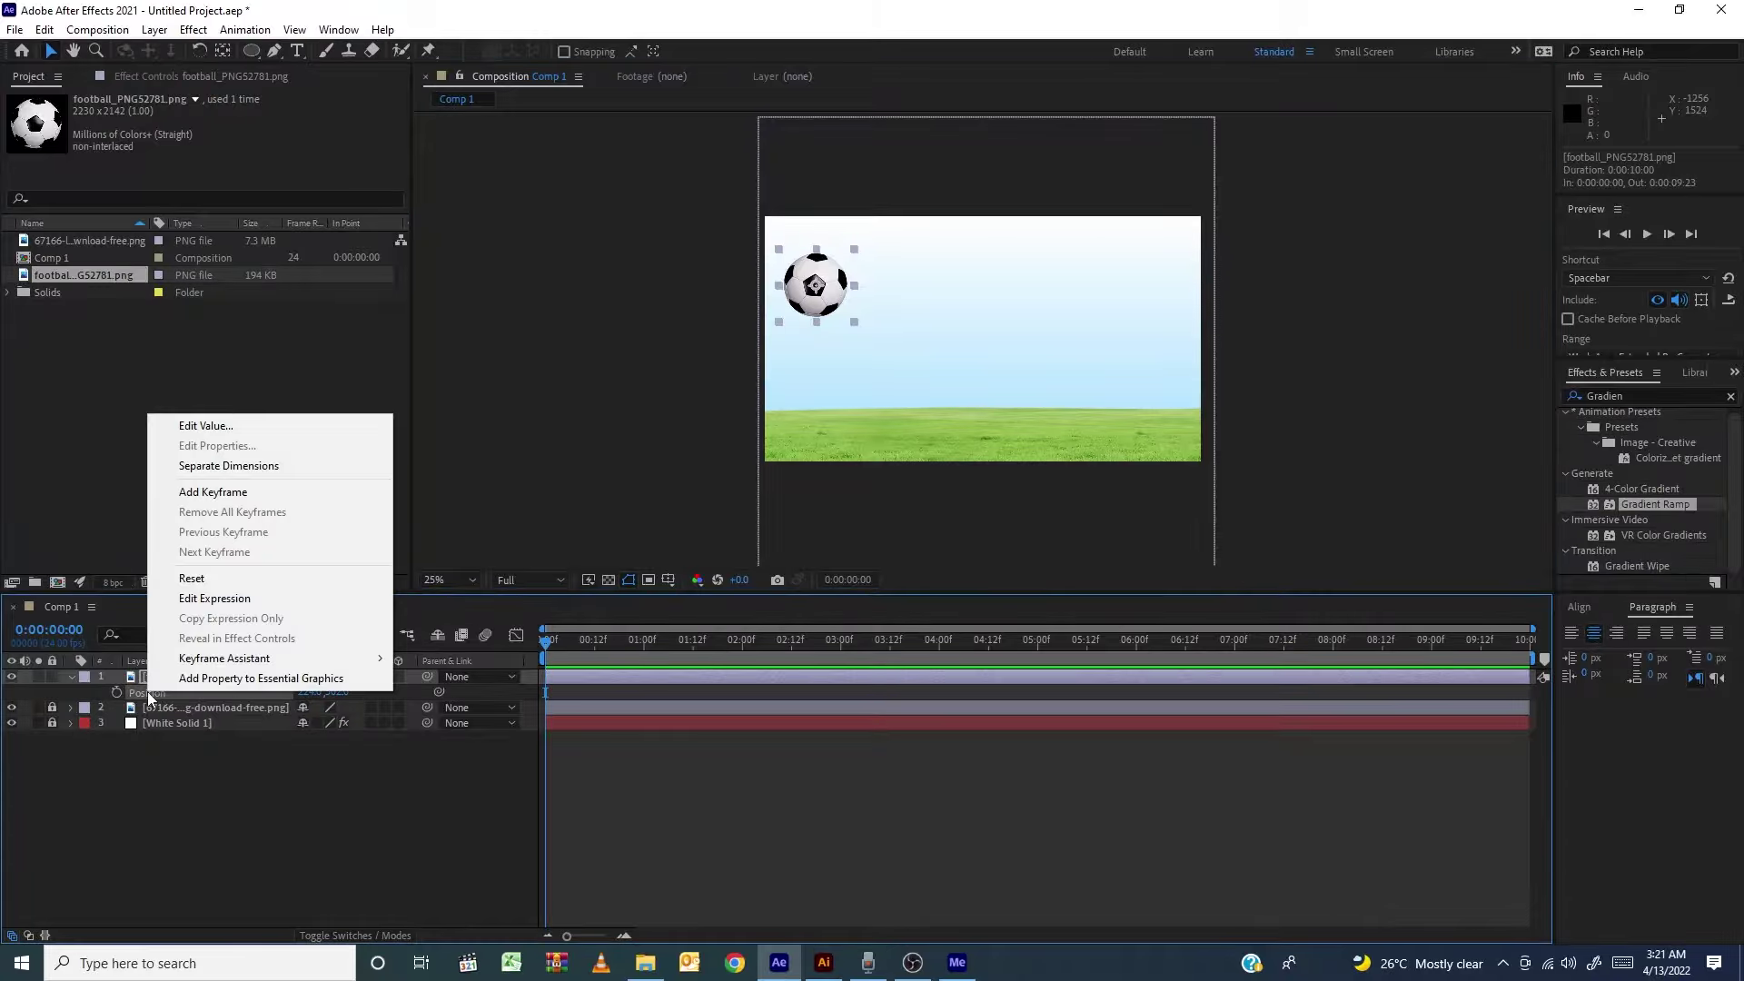
left_click(258, 469)
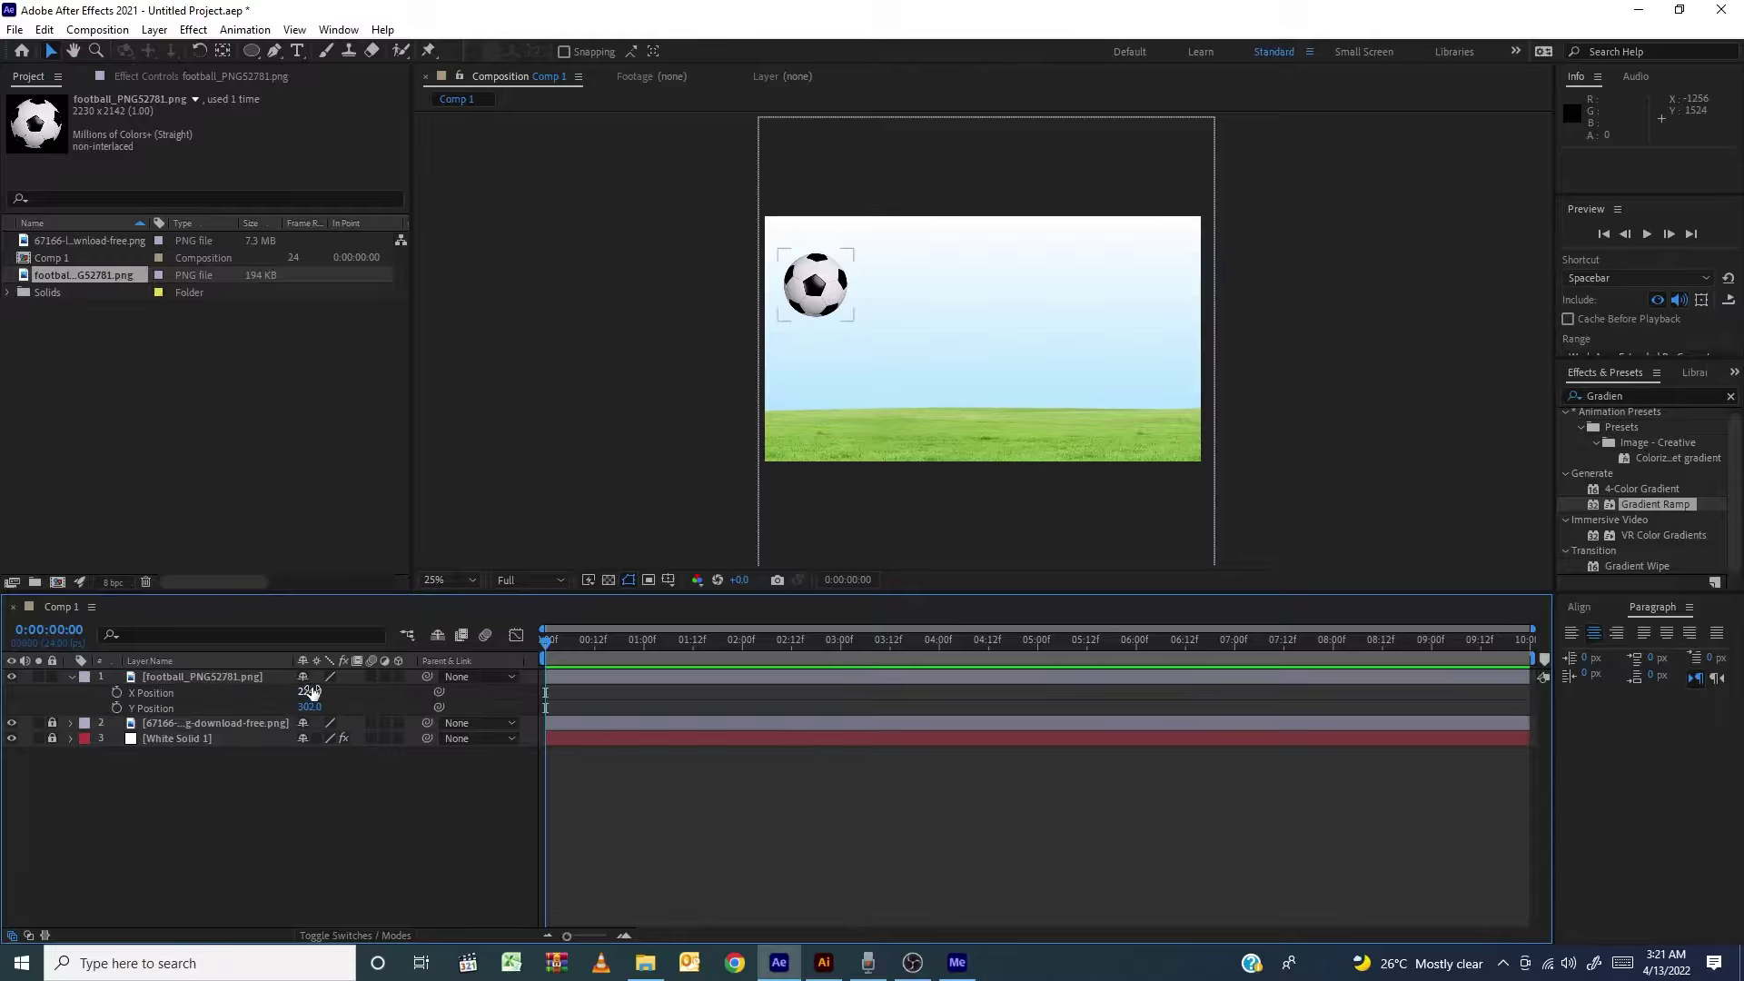
Try out the separate X and Y Position values of the football, ending at about 232 and 293
left_click_drag(310, 707, 143, 708)
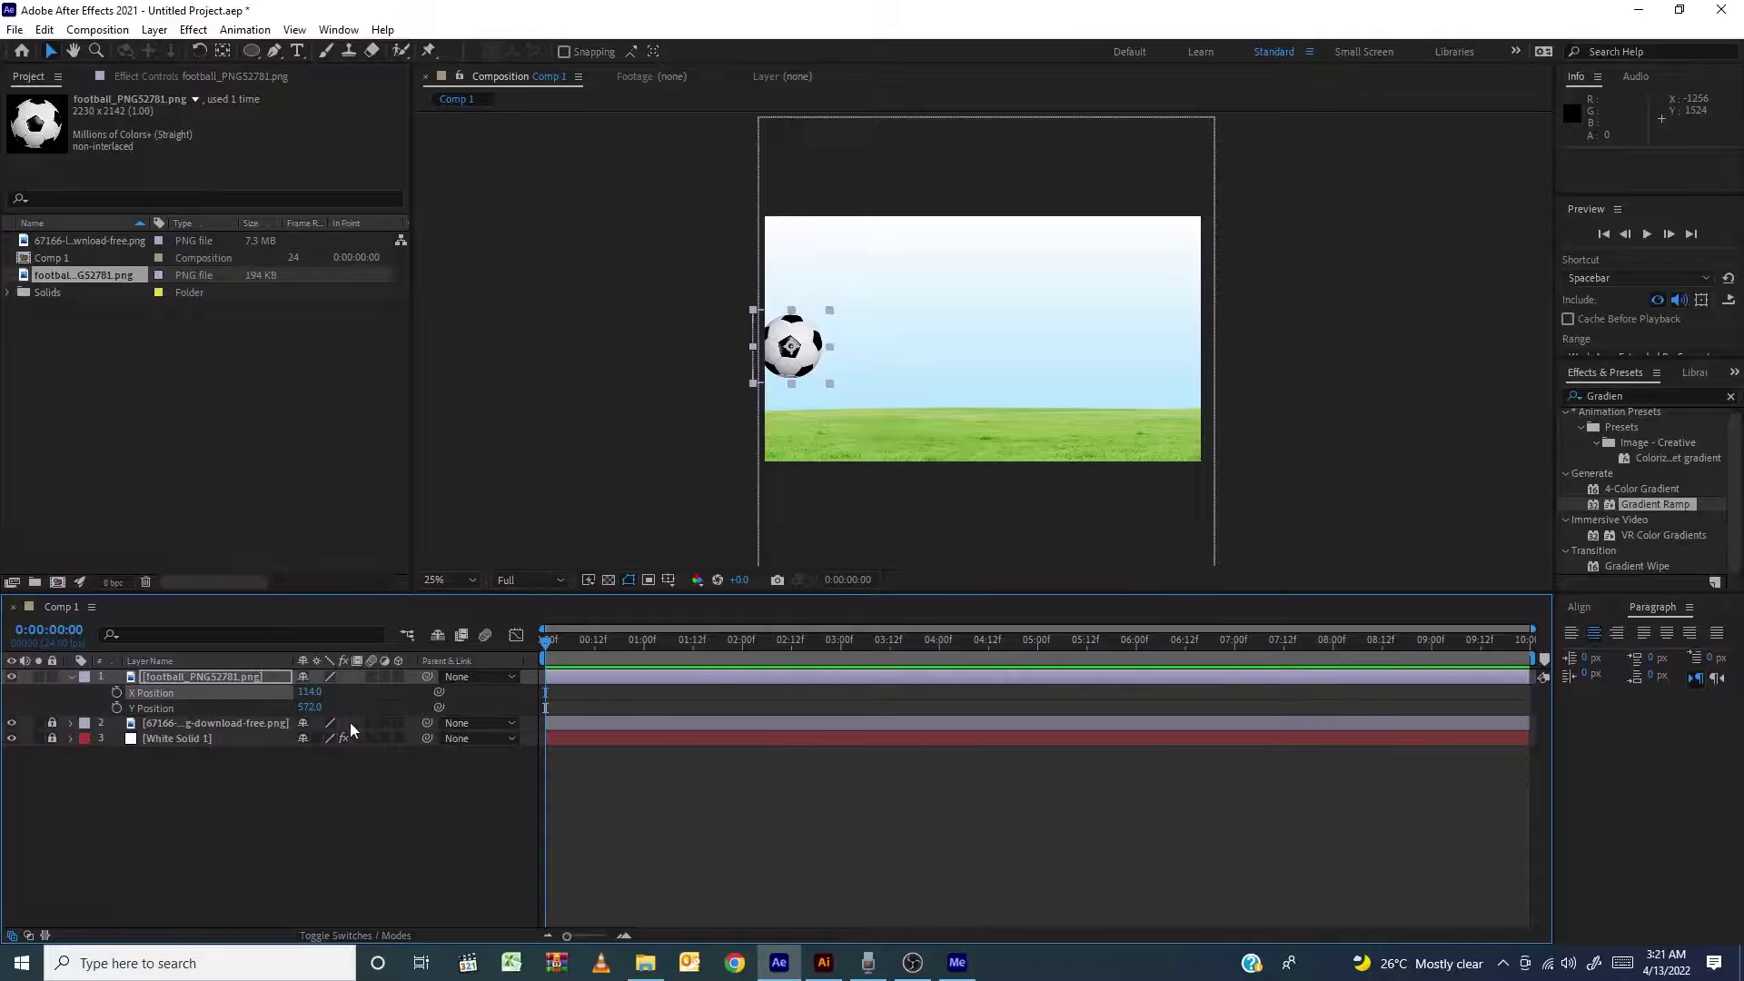
left_click_drag(317, 695, 427, 686)
left_click_drag(300, 719, 227, 815)
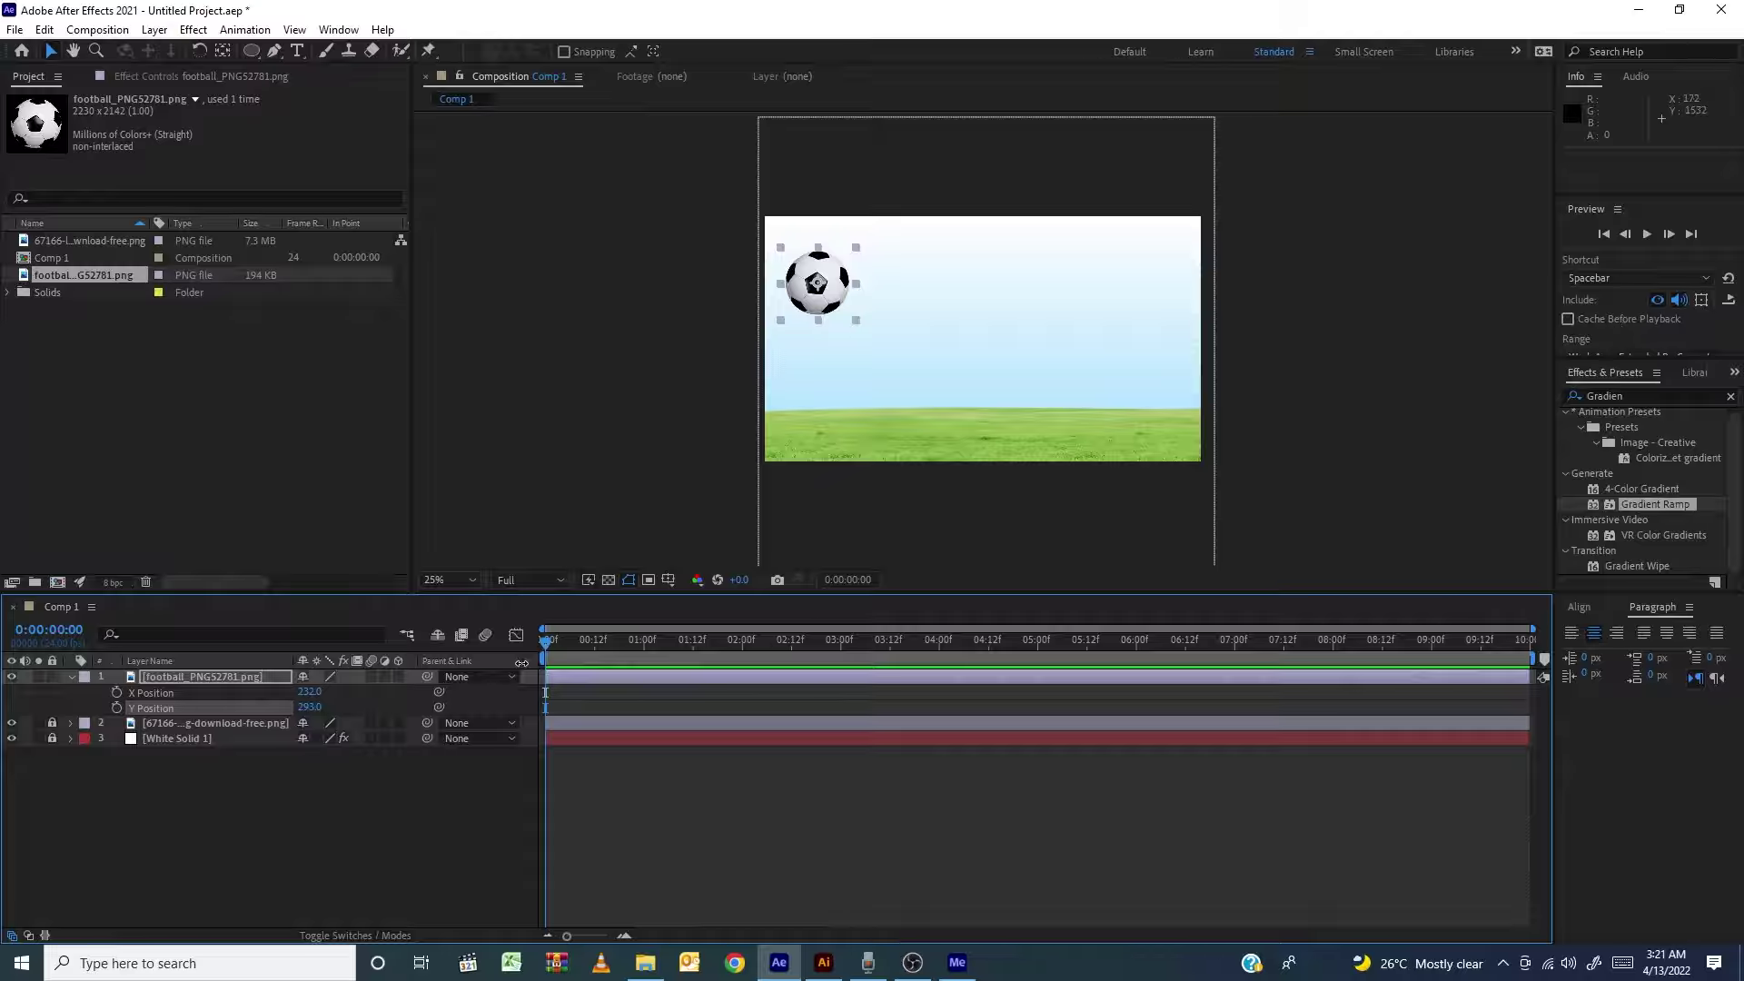
left_click(325, 808)
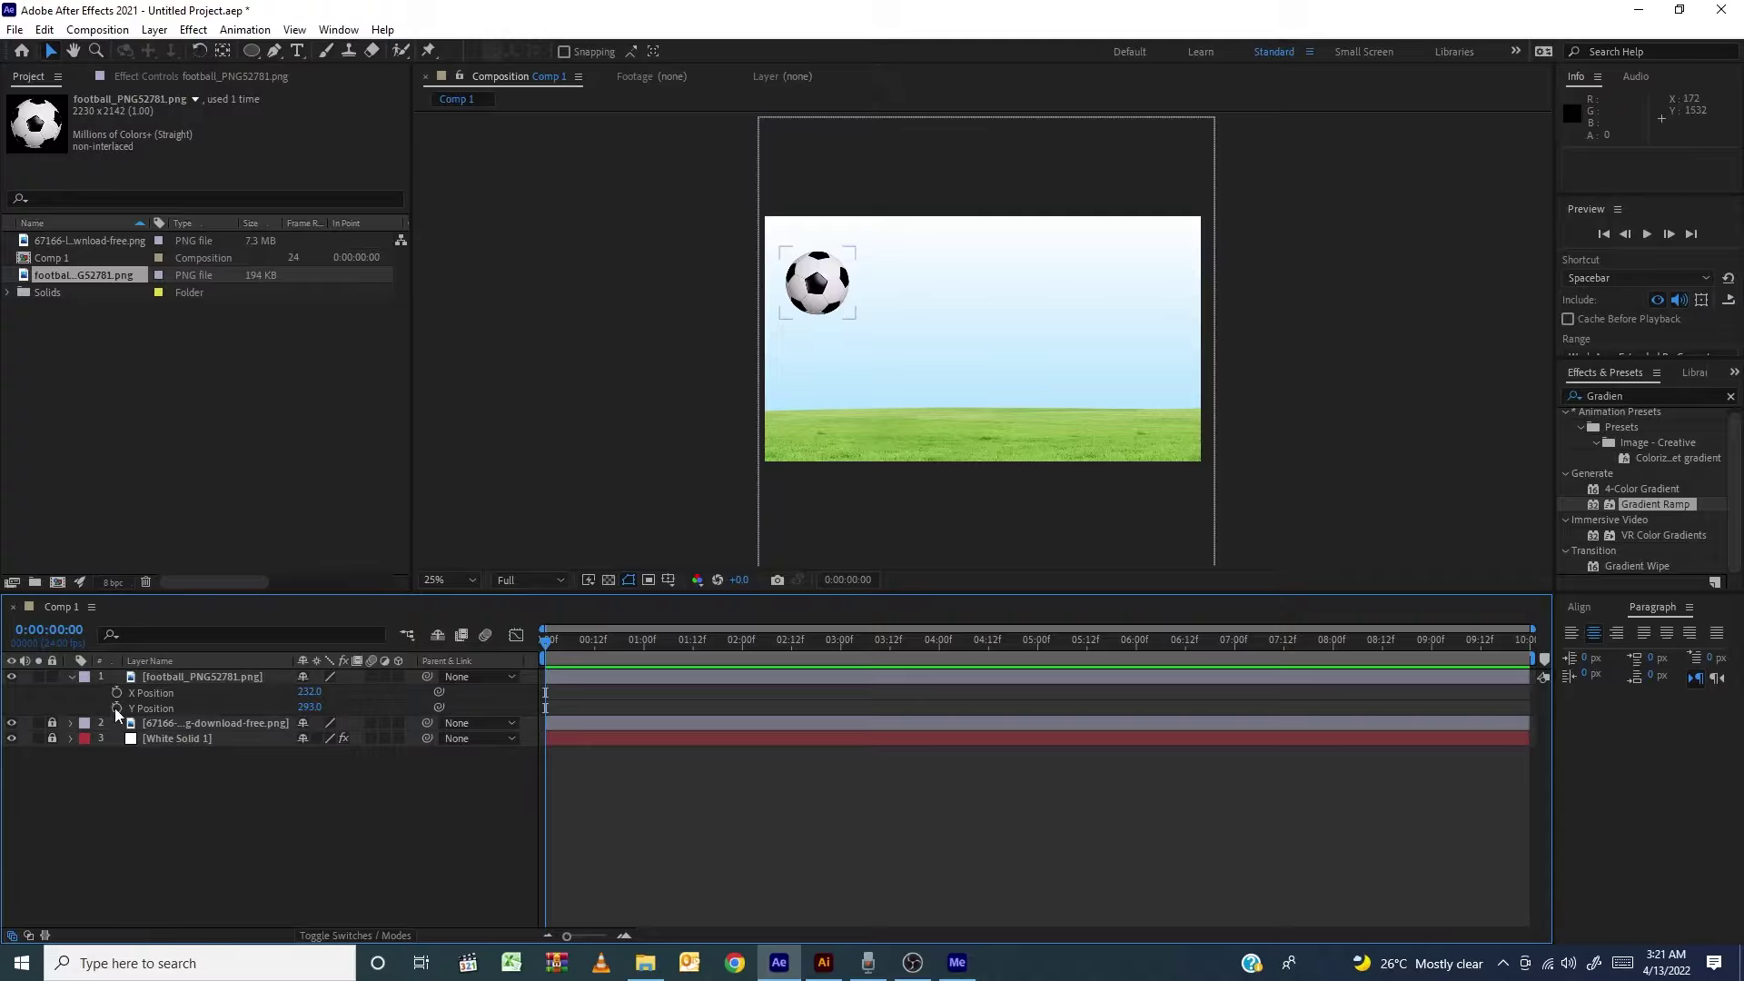
Move the football to its starting point high in the sky at about position 200, 253
key("period")
key("comma")
mouse_move(834, 298)
left_mouse_down()
mouse_move(810, 287)
mouse_move(827, 289)
left_mouse_up()
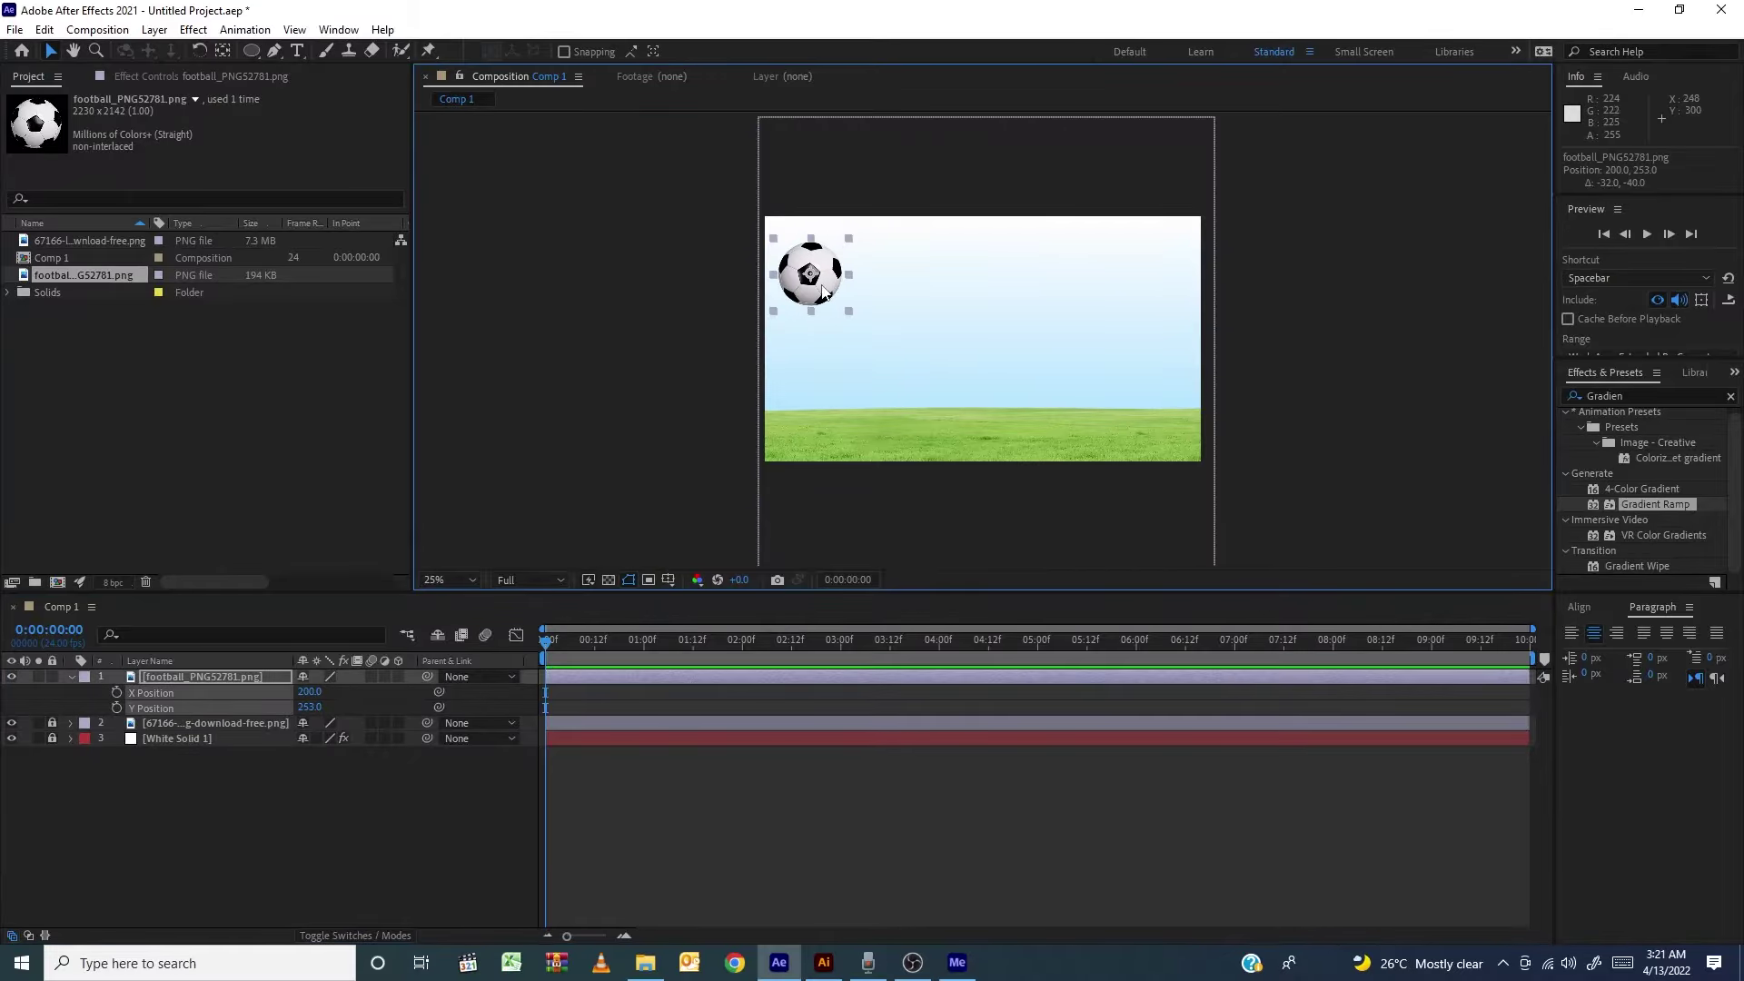
left_click(206, 792)
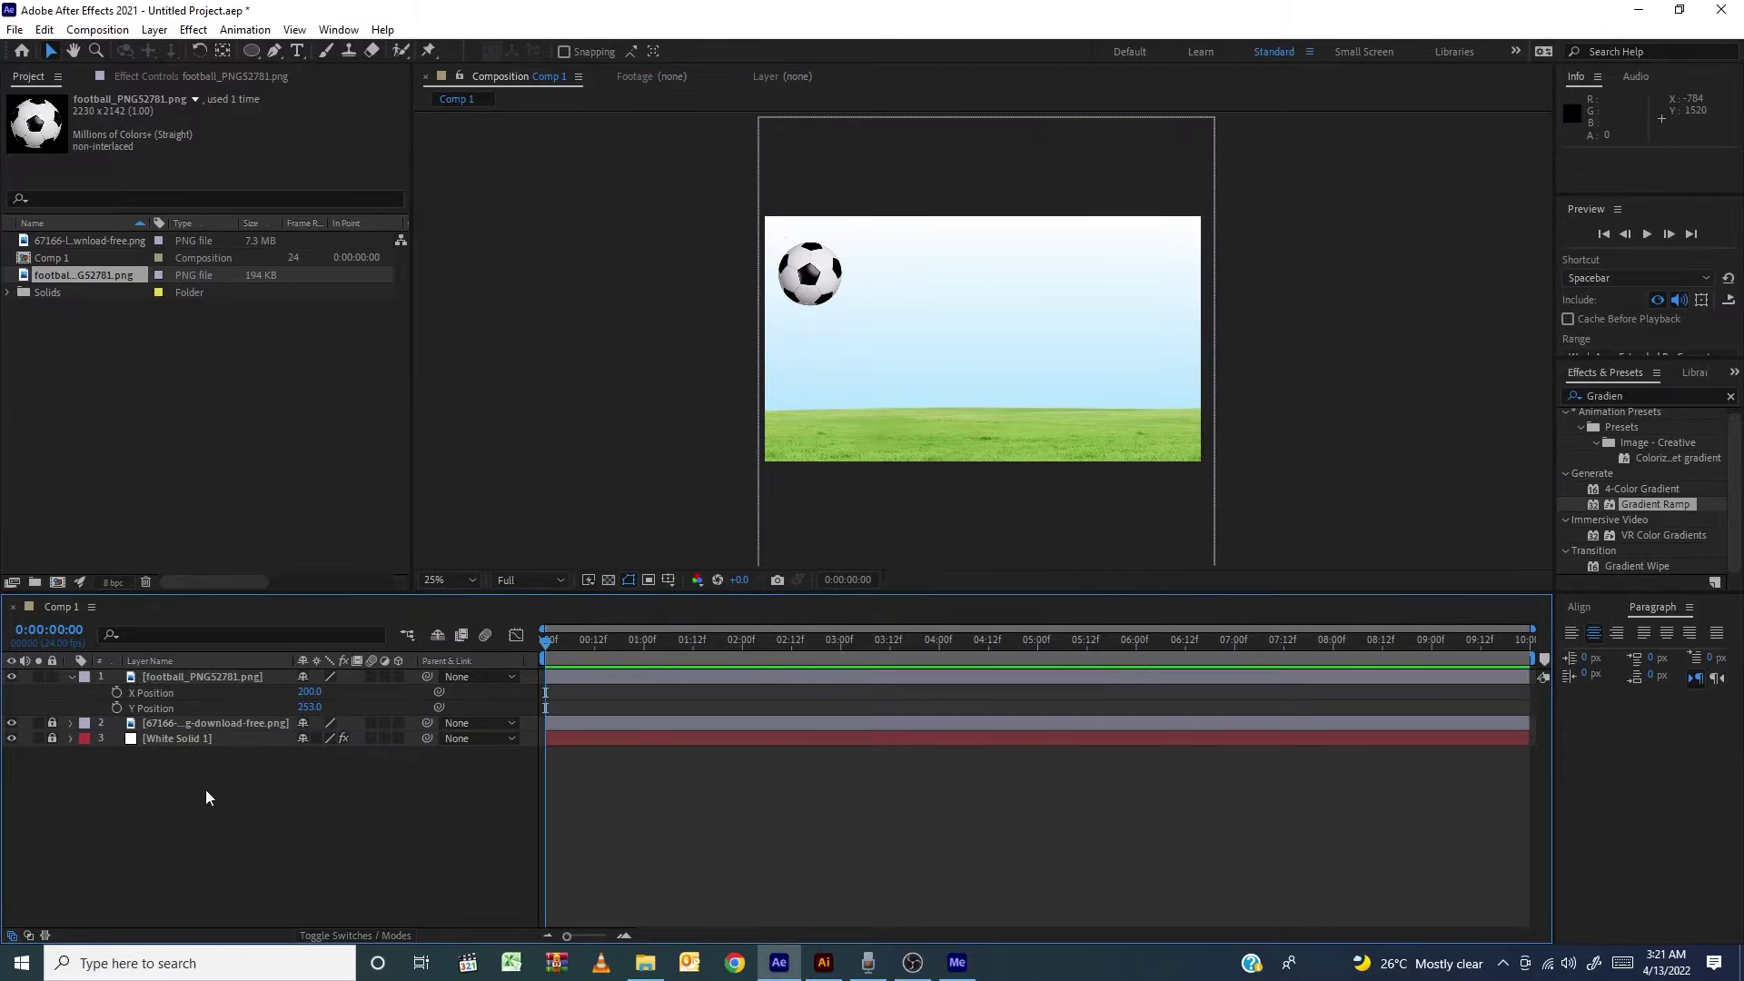
Keyframe the football's Y Position at the start, and add a Y Position keyframe of 846 at 0:00:00:12
left_click(116, 707)
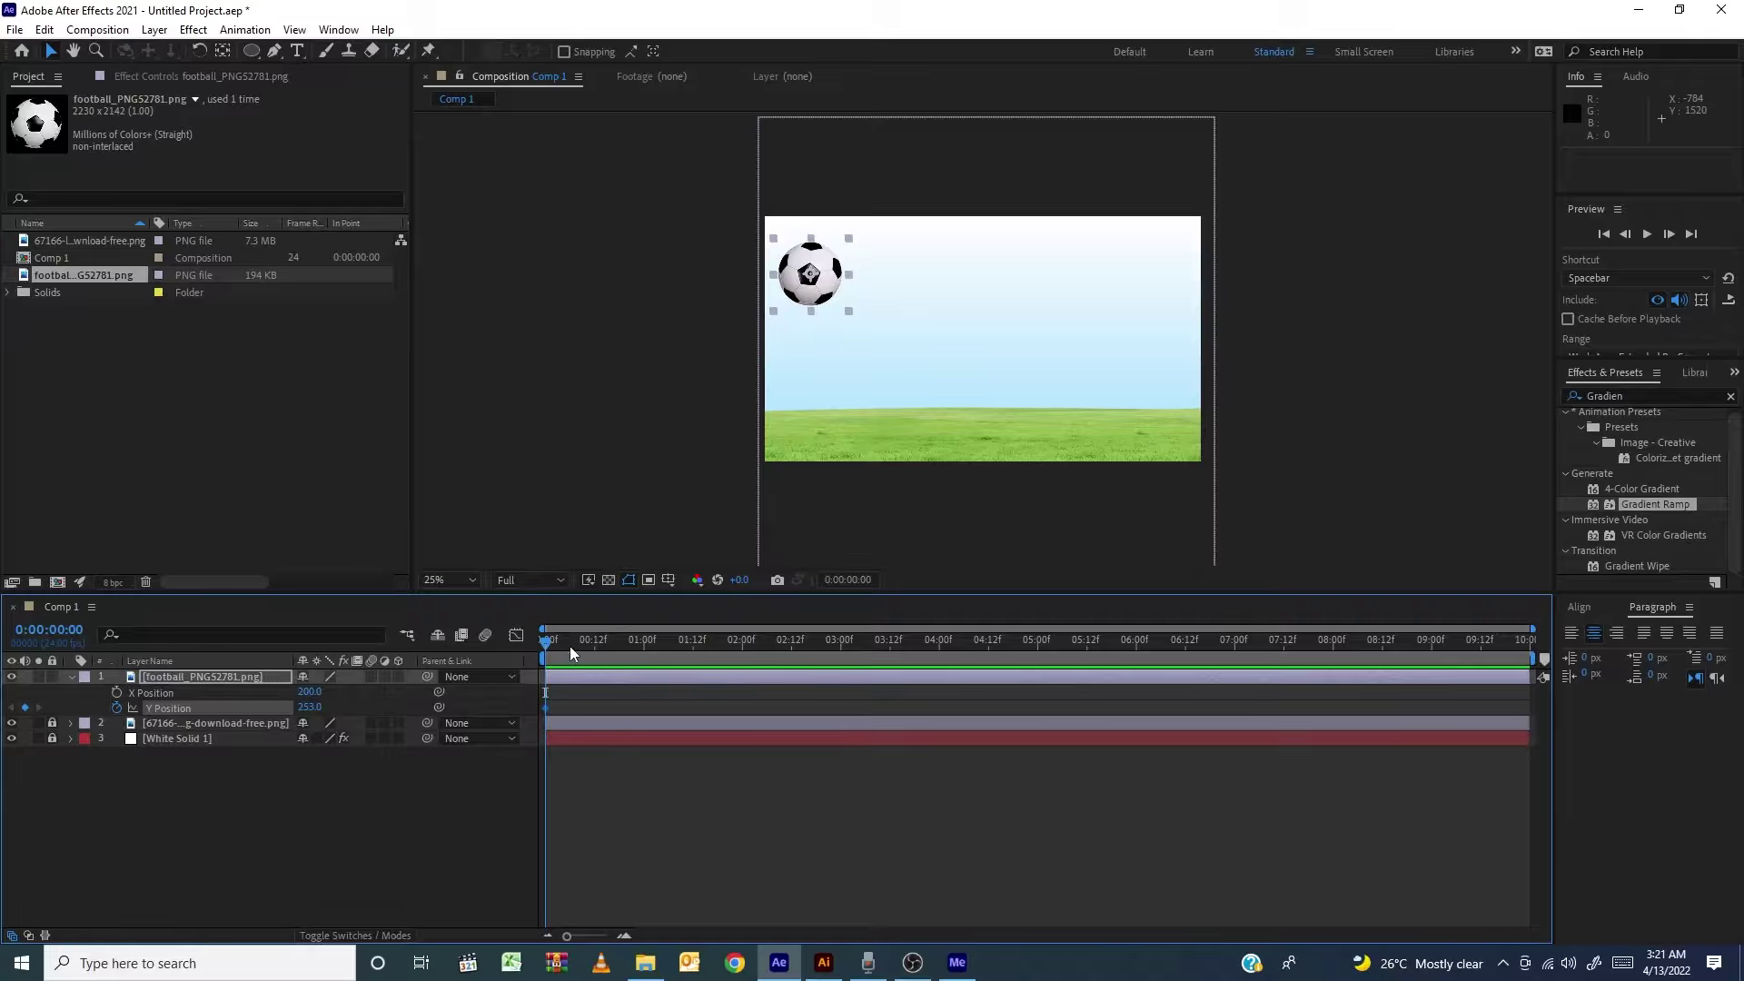
left_click_drag(569, 646, 596, 659)
left_click_drag(310, 707, 807, 667)
key("equal")
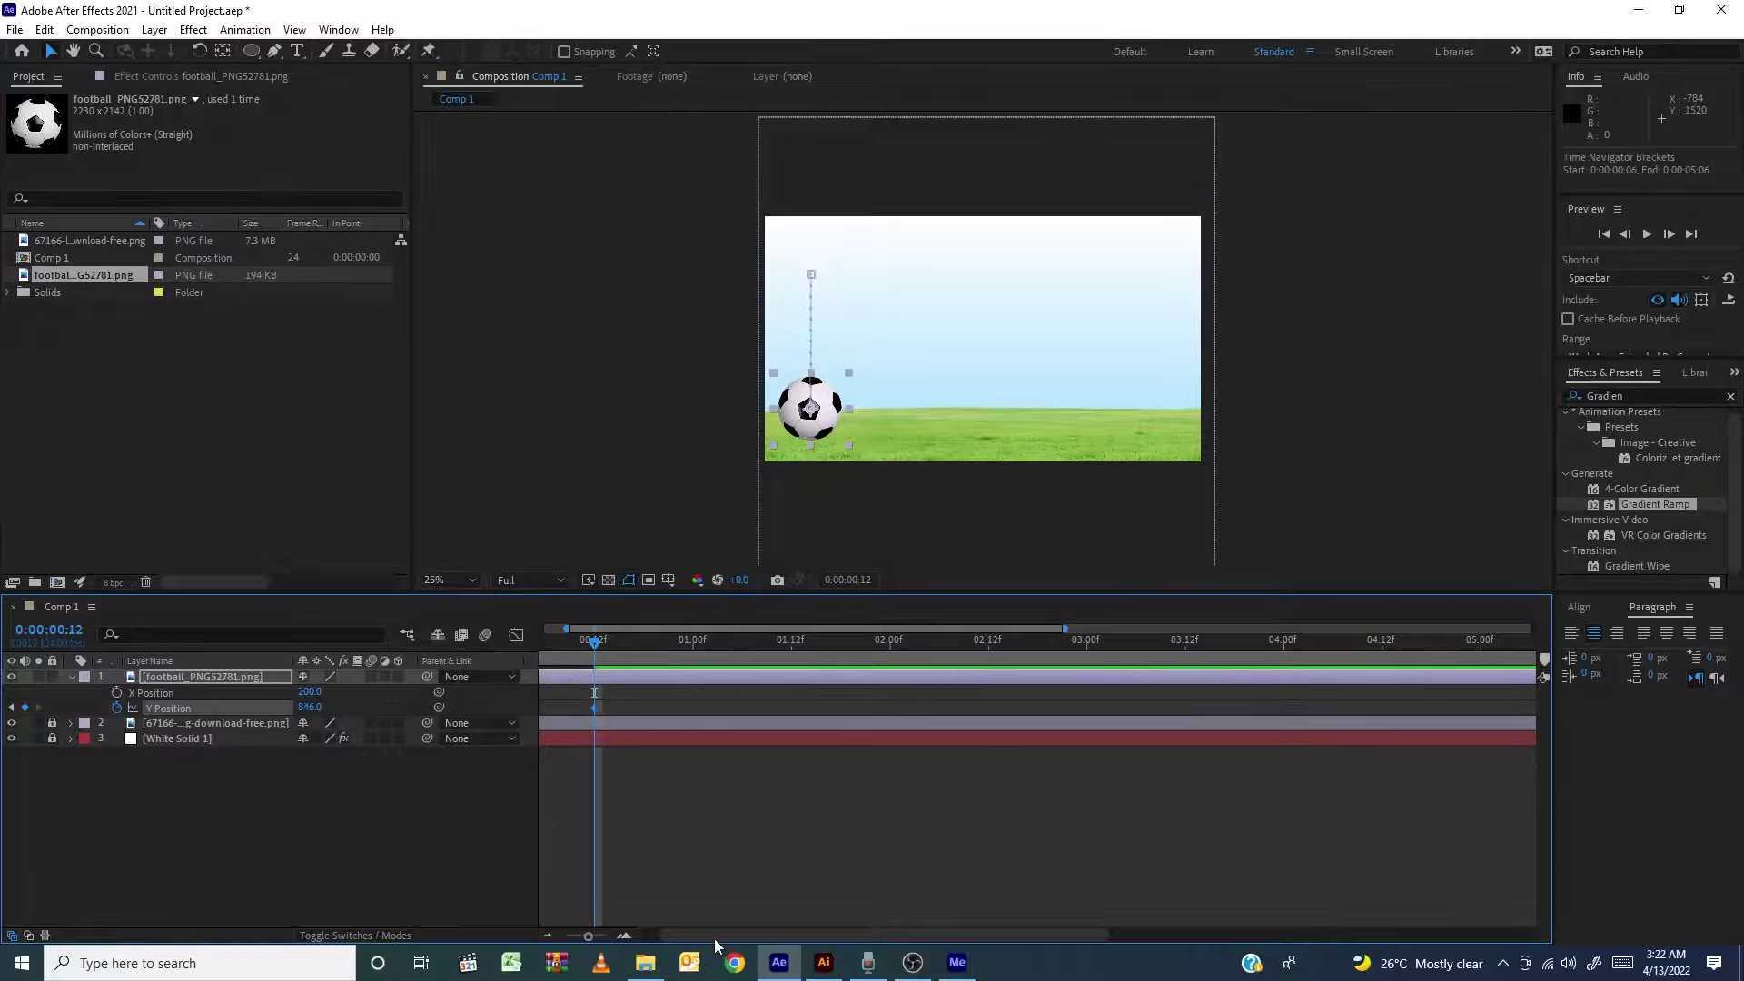
left_click_drag(805, 937, 781, 938)
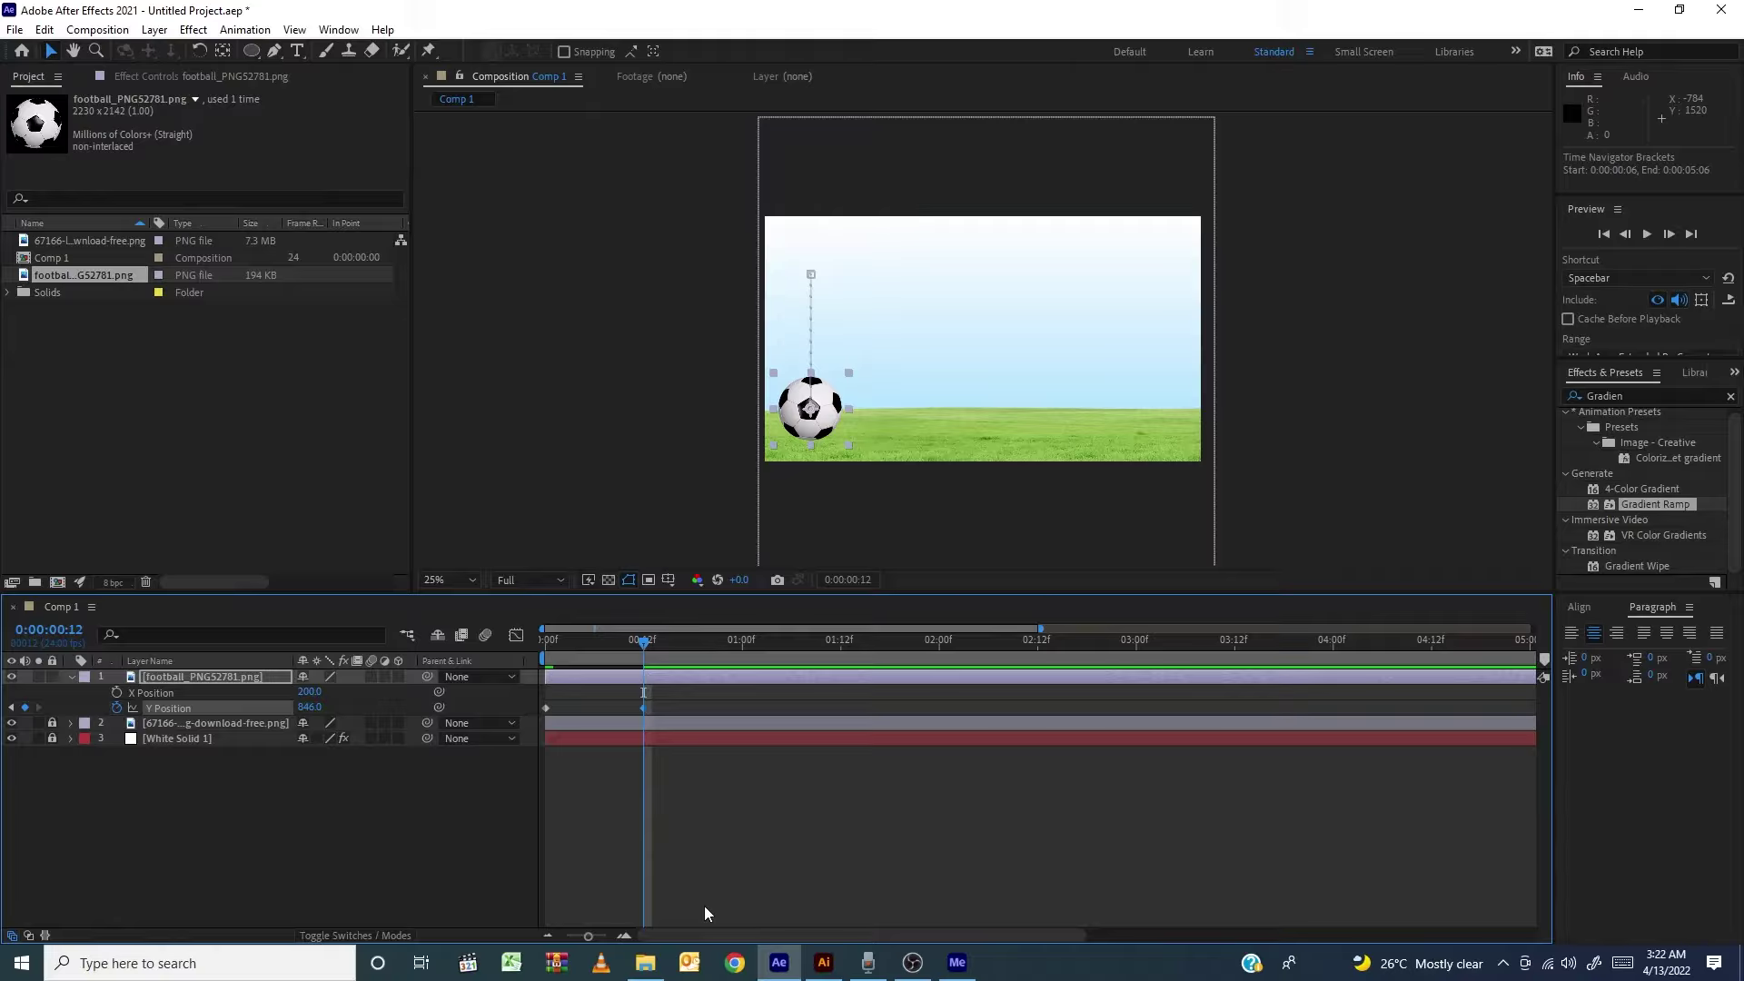
Copy the starting Y Position keyframe to 0:00:01:00 and set its value there to 364 for a lower rebound
key("Home")
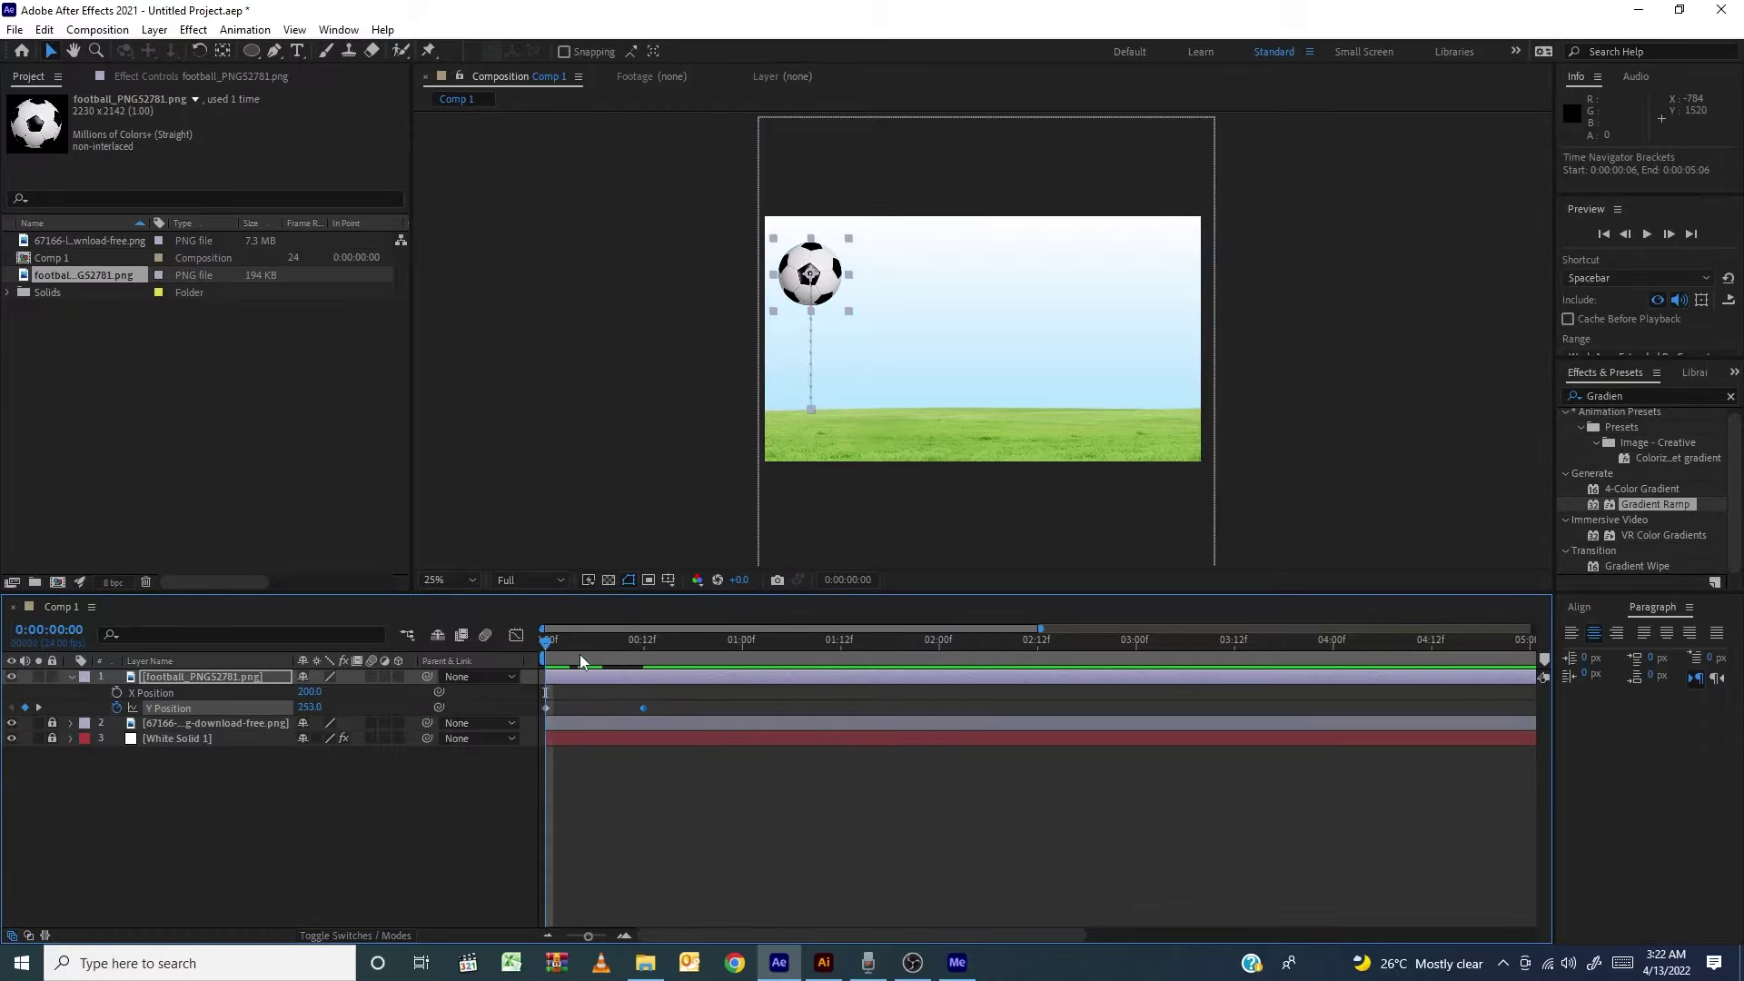
left_click_drag(580, 654, 742, 670)
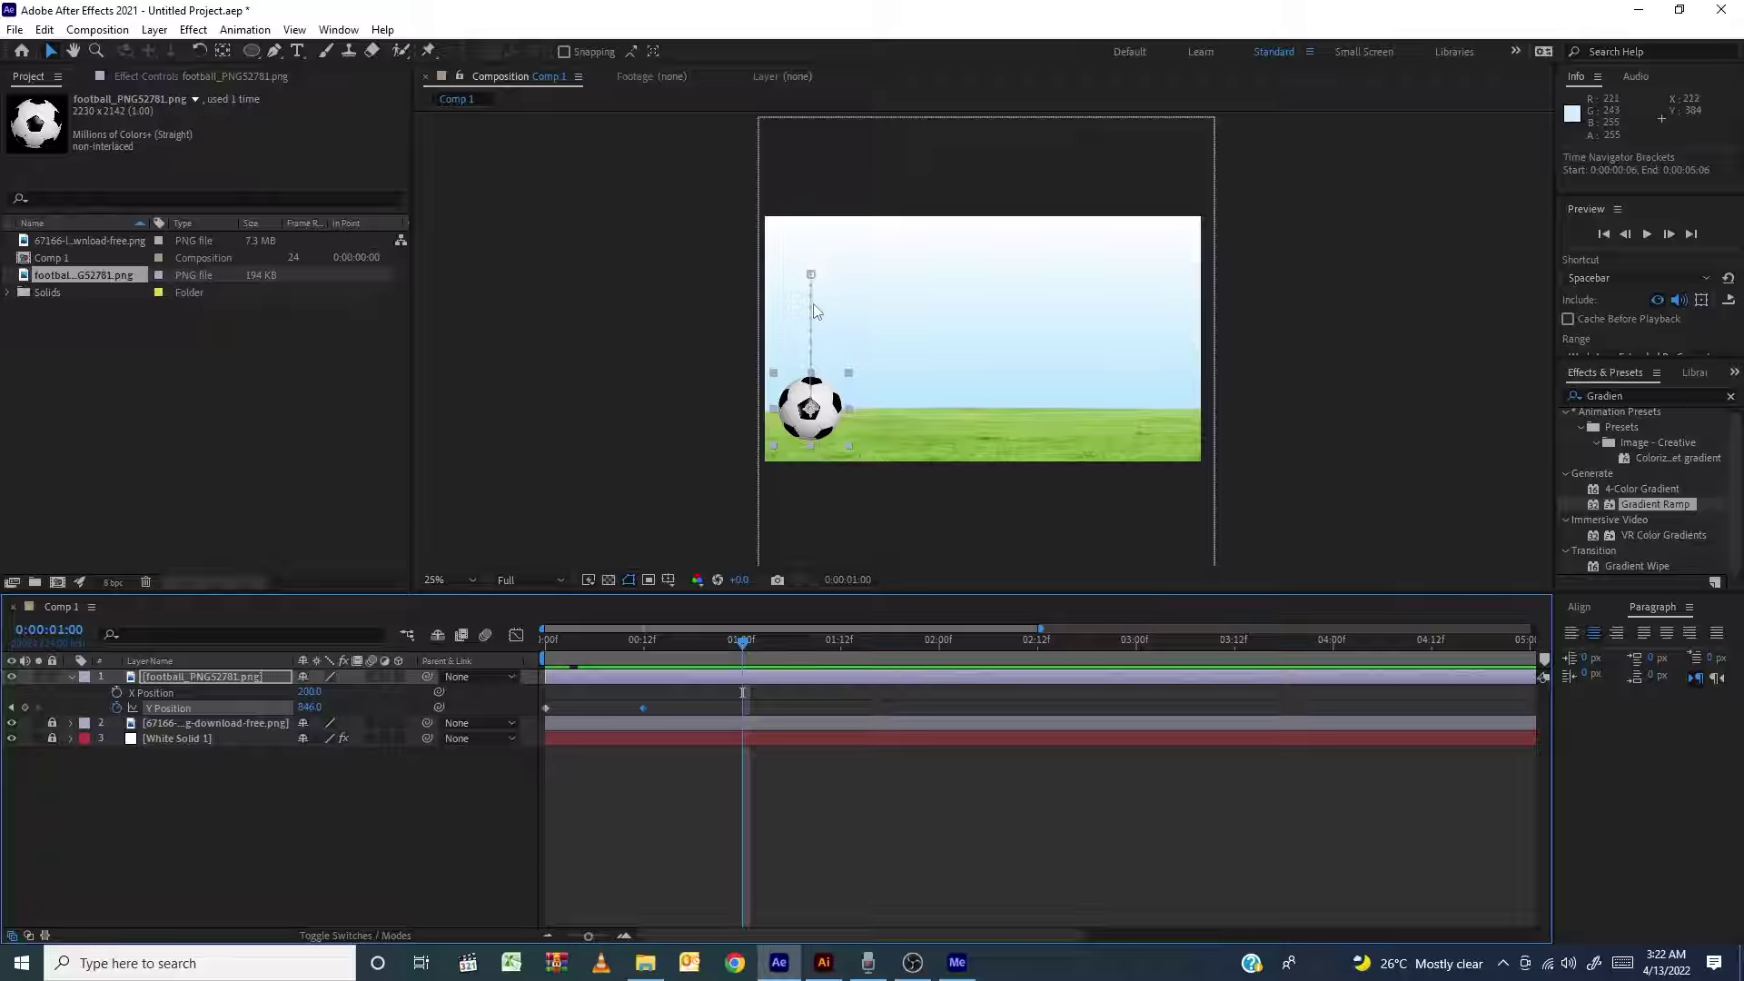
left_click(563, 711)
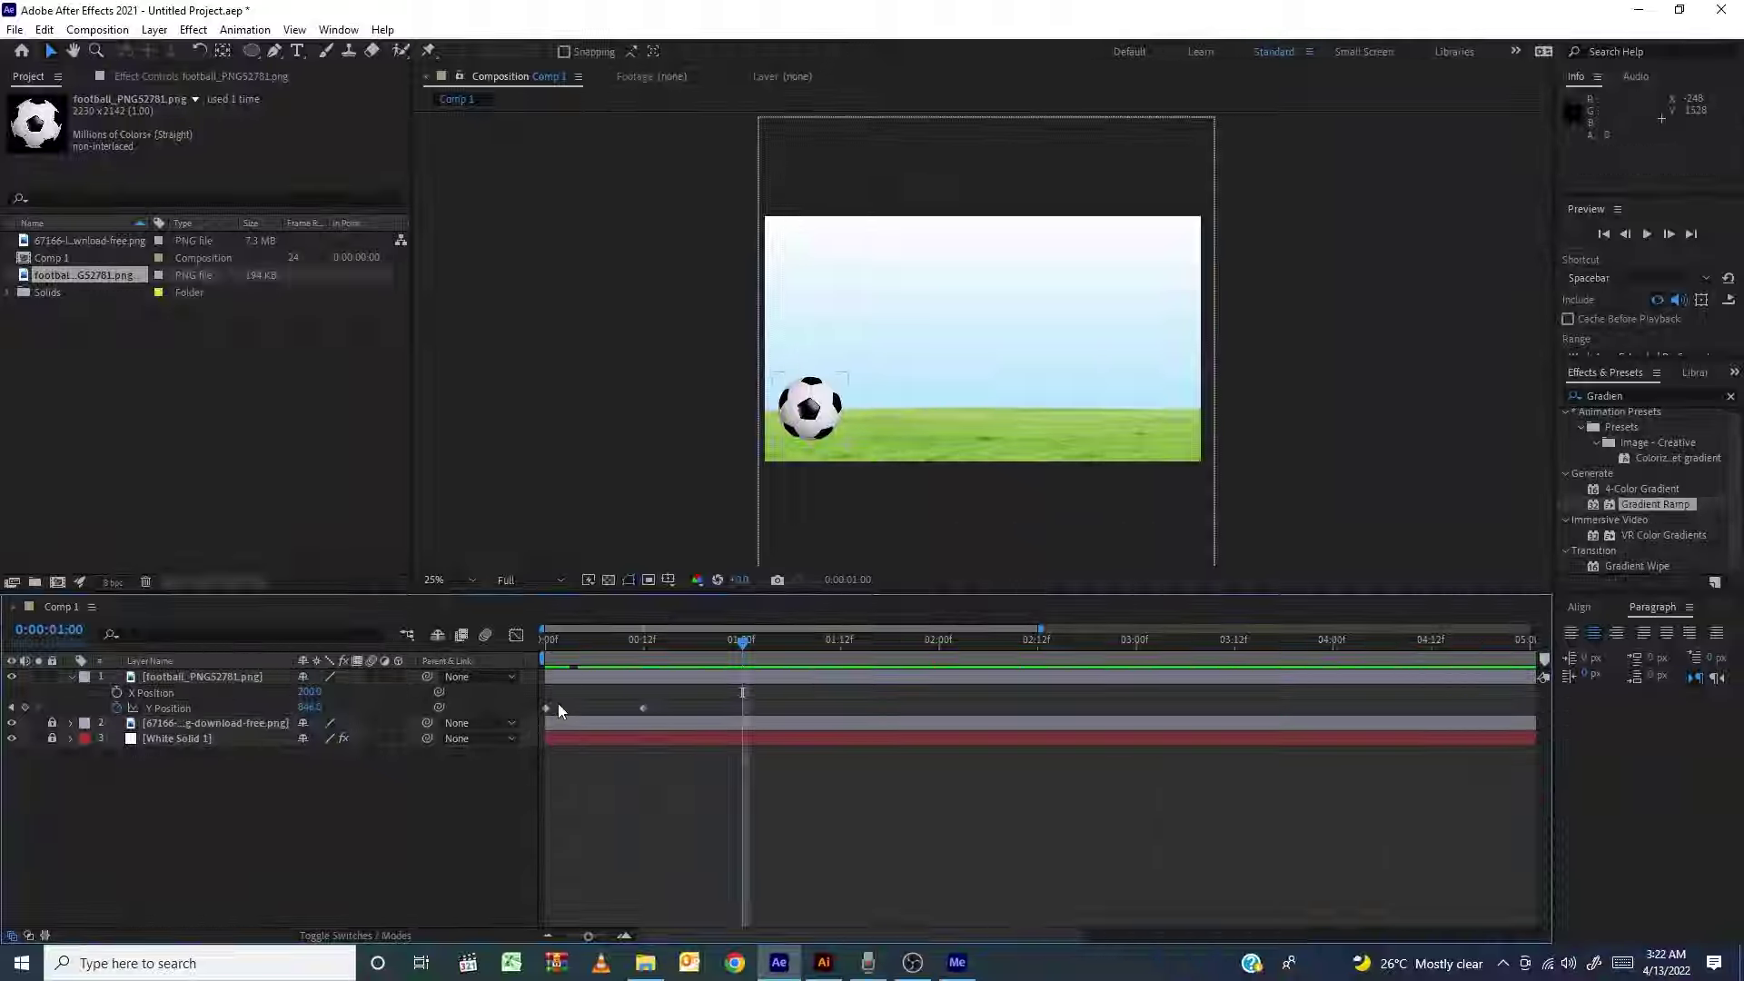
left_click(541, 707)
left_click_drag(540, 715, 540, 715)
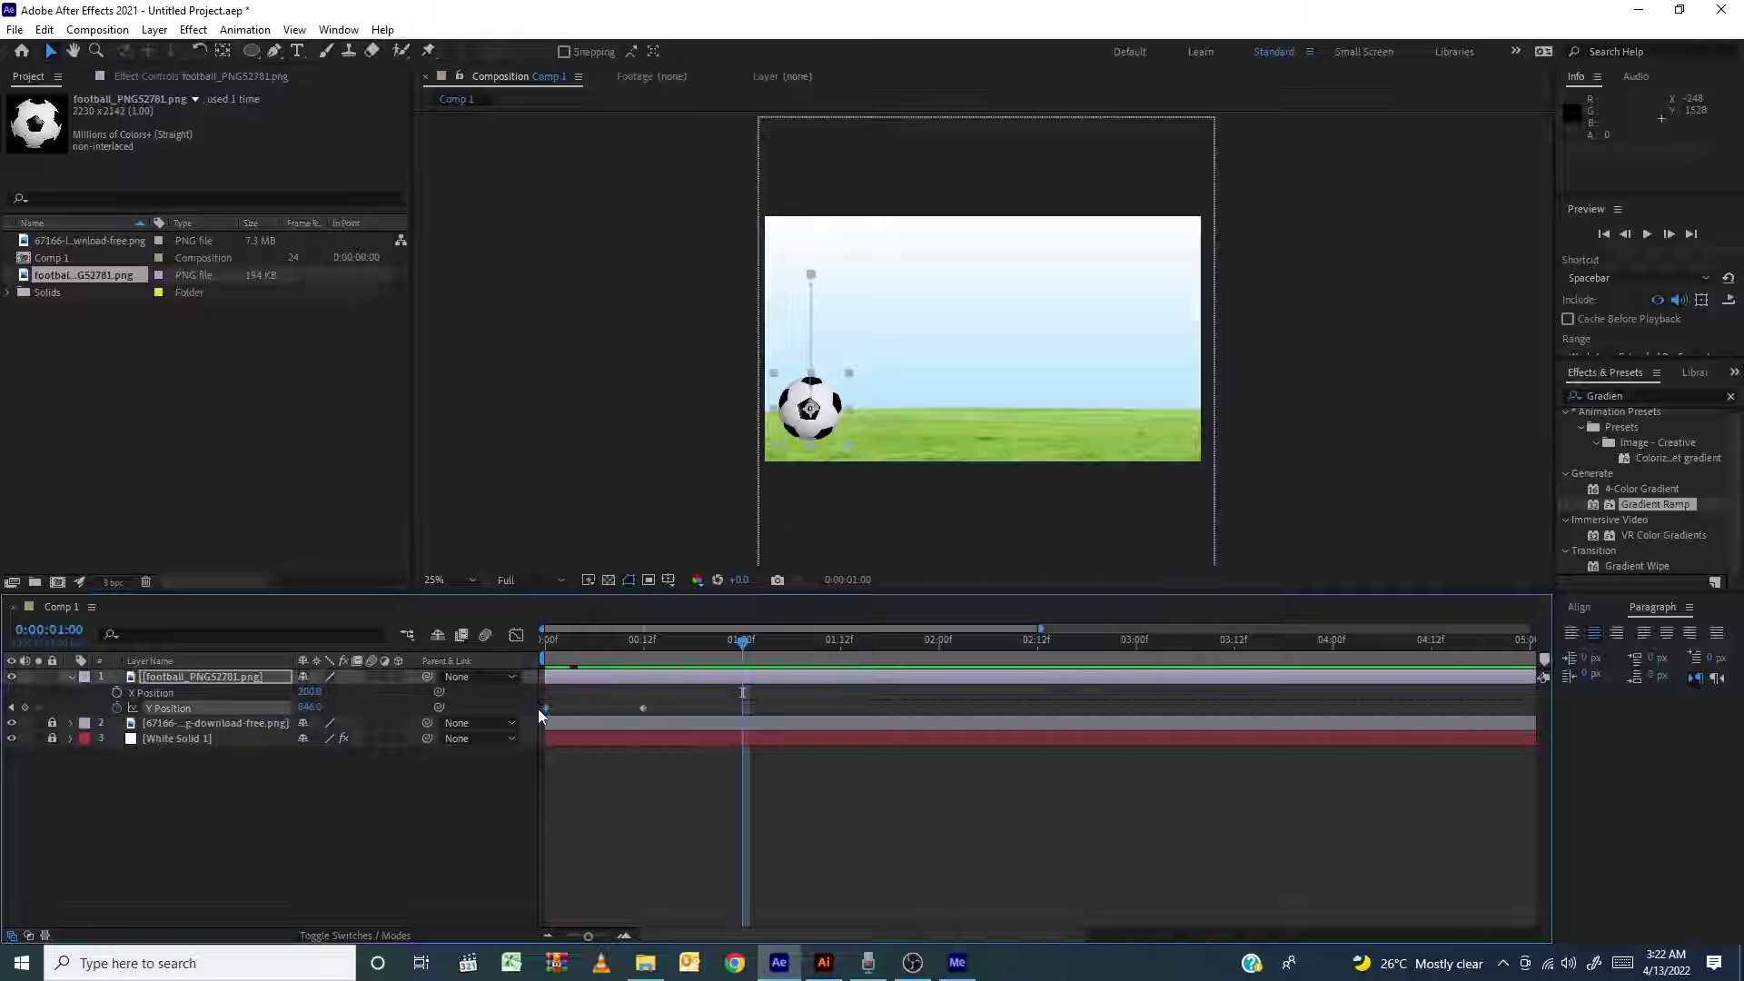
key("ctrl+c")
key("ctrl+v")
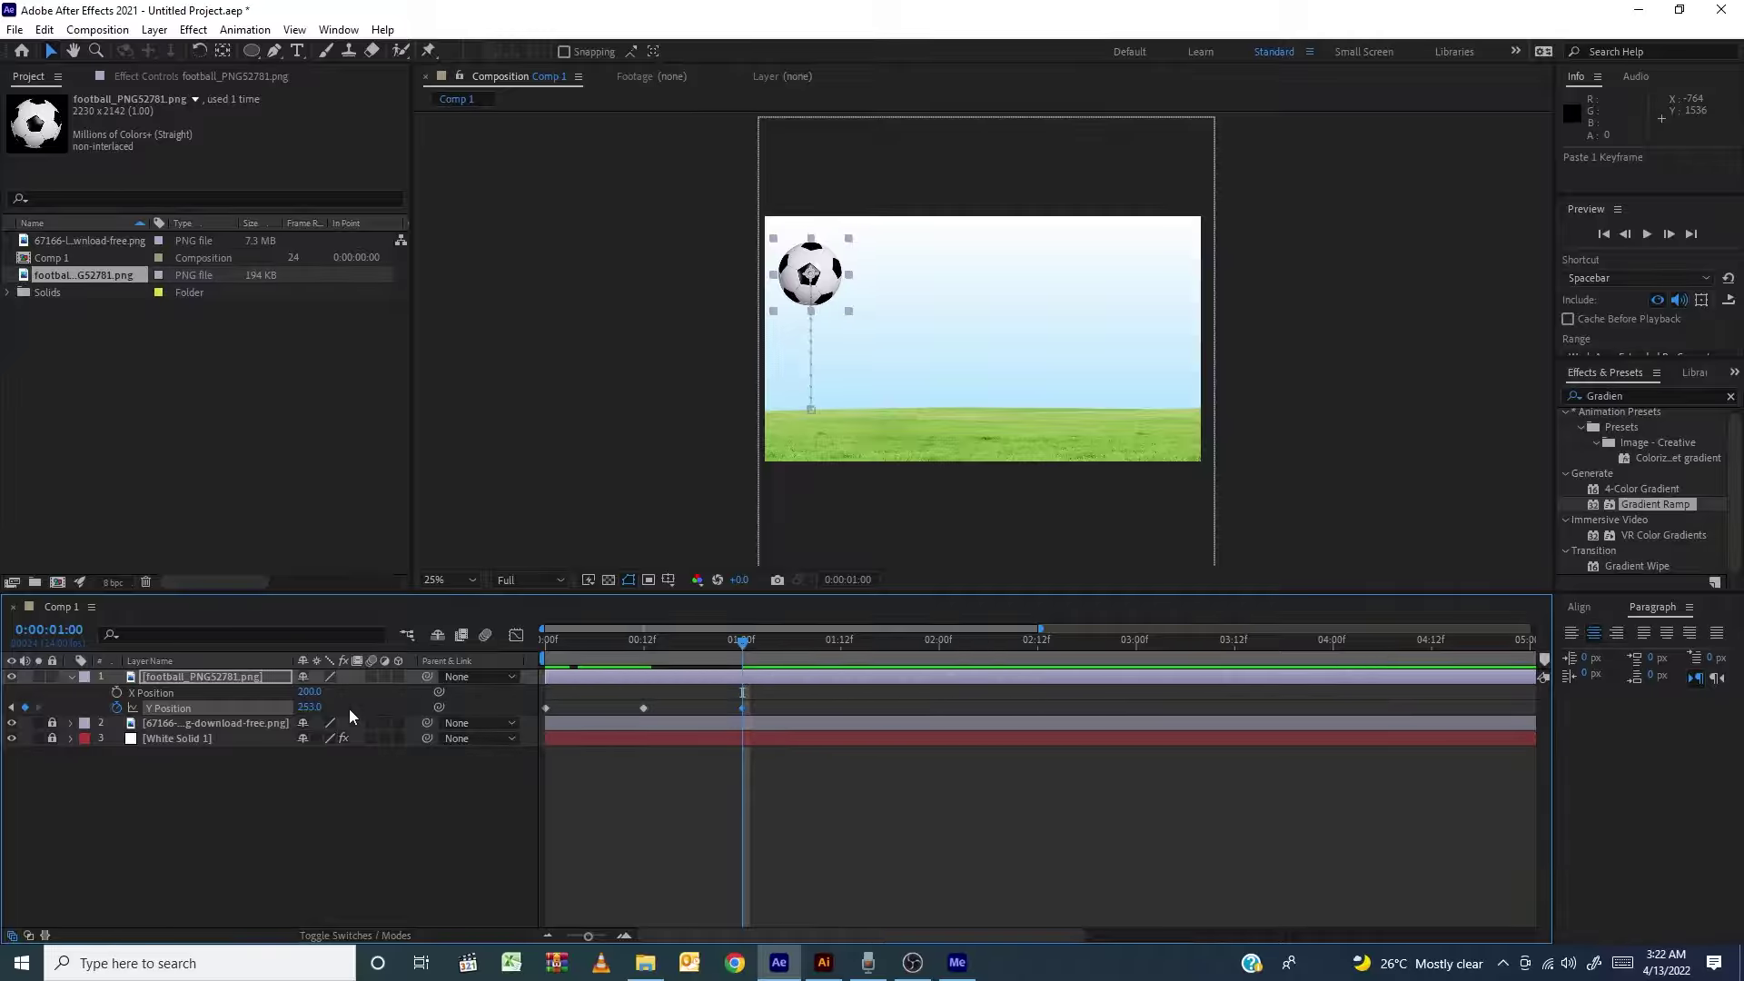
left_click_drag(320, 708, 421, 706)
Preview the football's first drop and rebound from the start of the composition
left_click_drag(739, 639, 314, 651)
key("space")
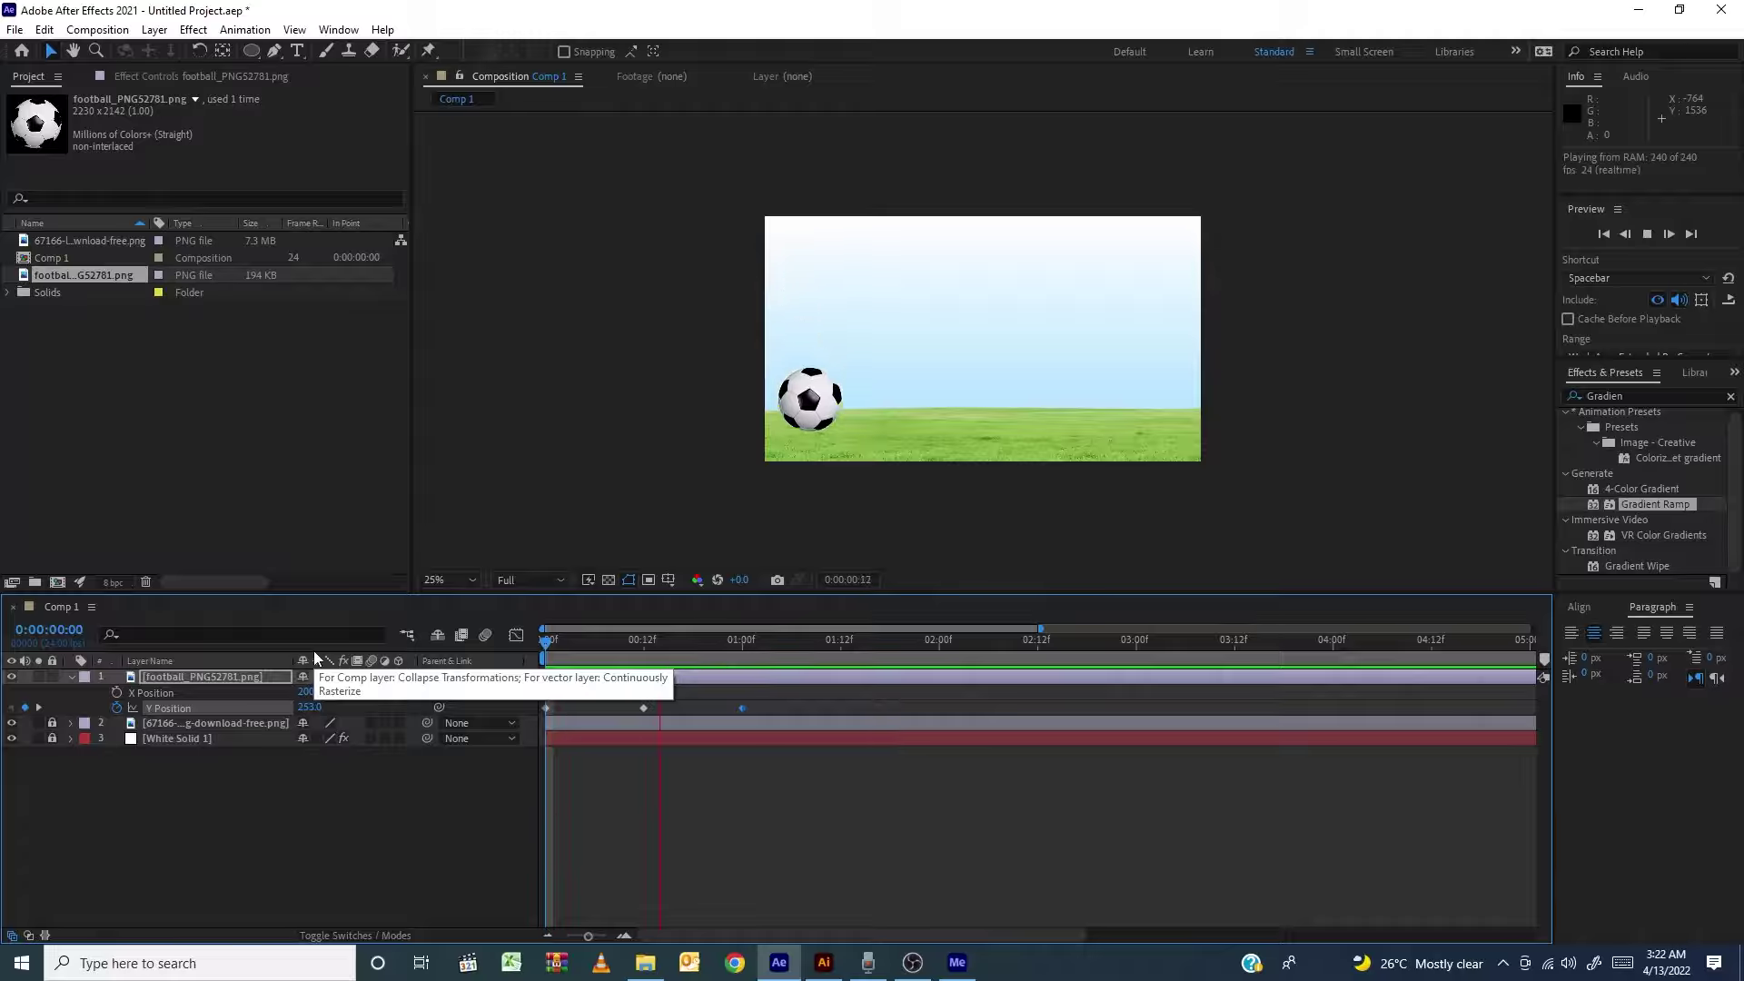
key("space")
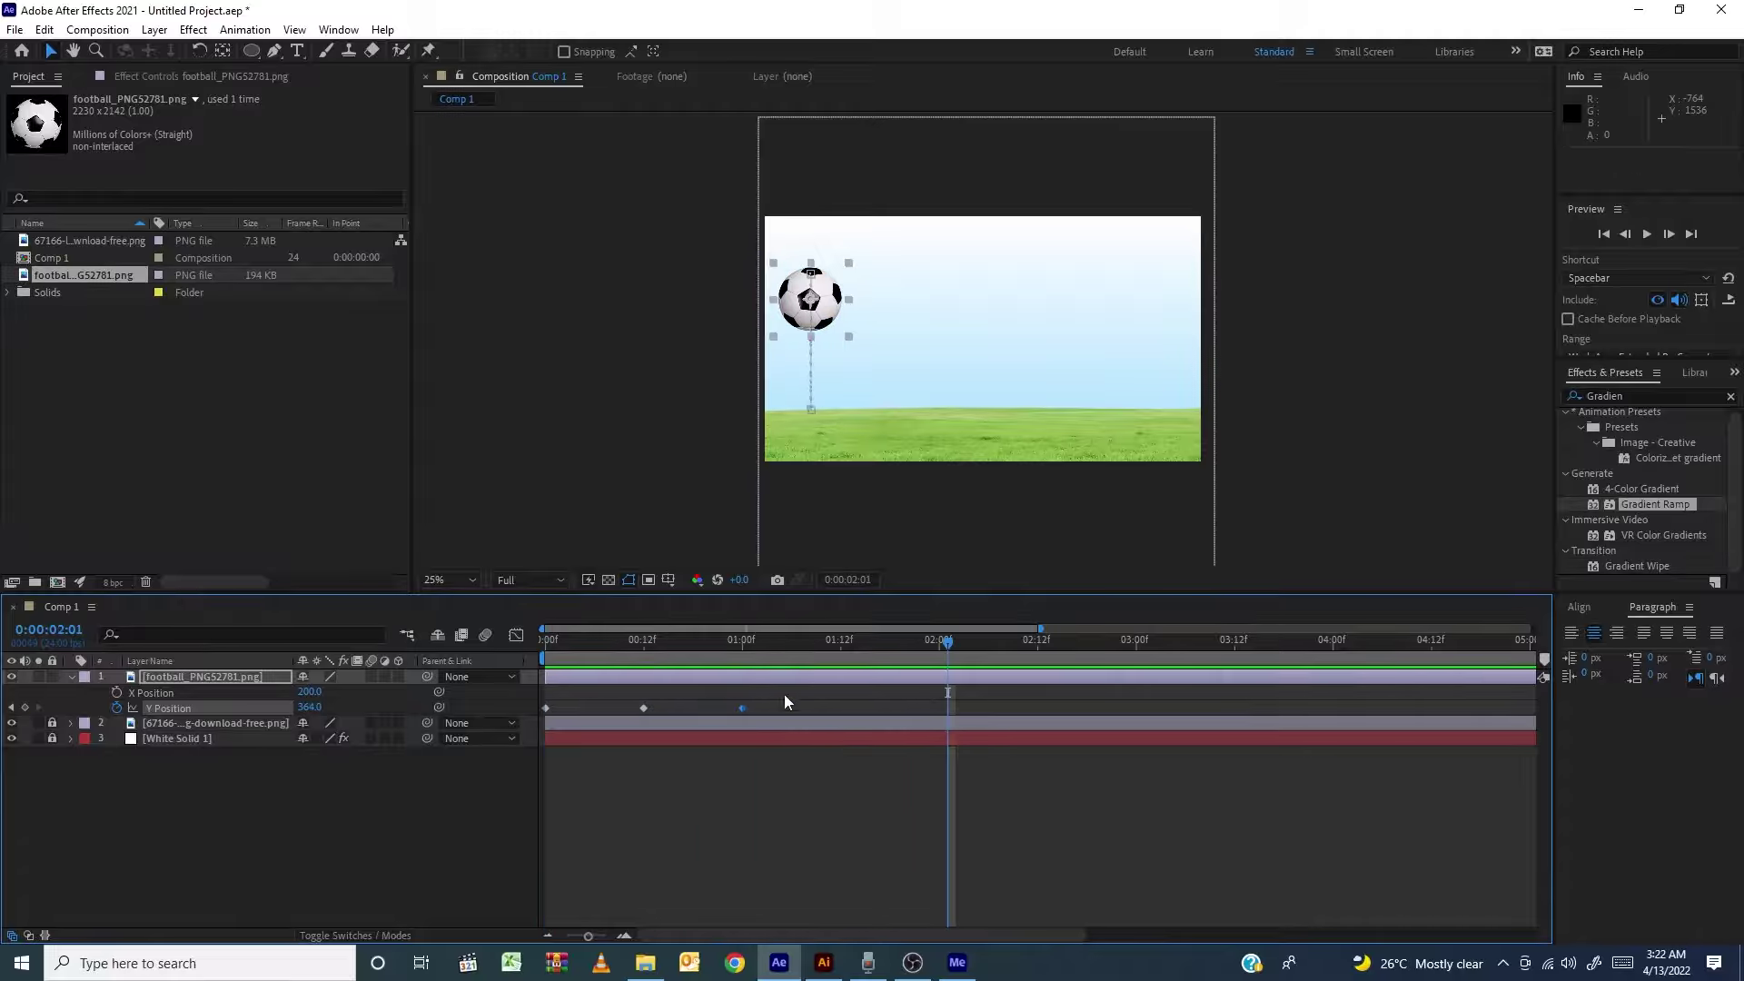
Copy the football's ground-level Y Position keyframe from 0:00:00:12 to 0:00:01:10
left_click_drag(792, 652, 830, 658)
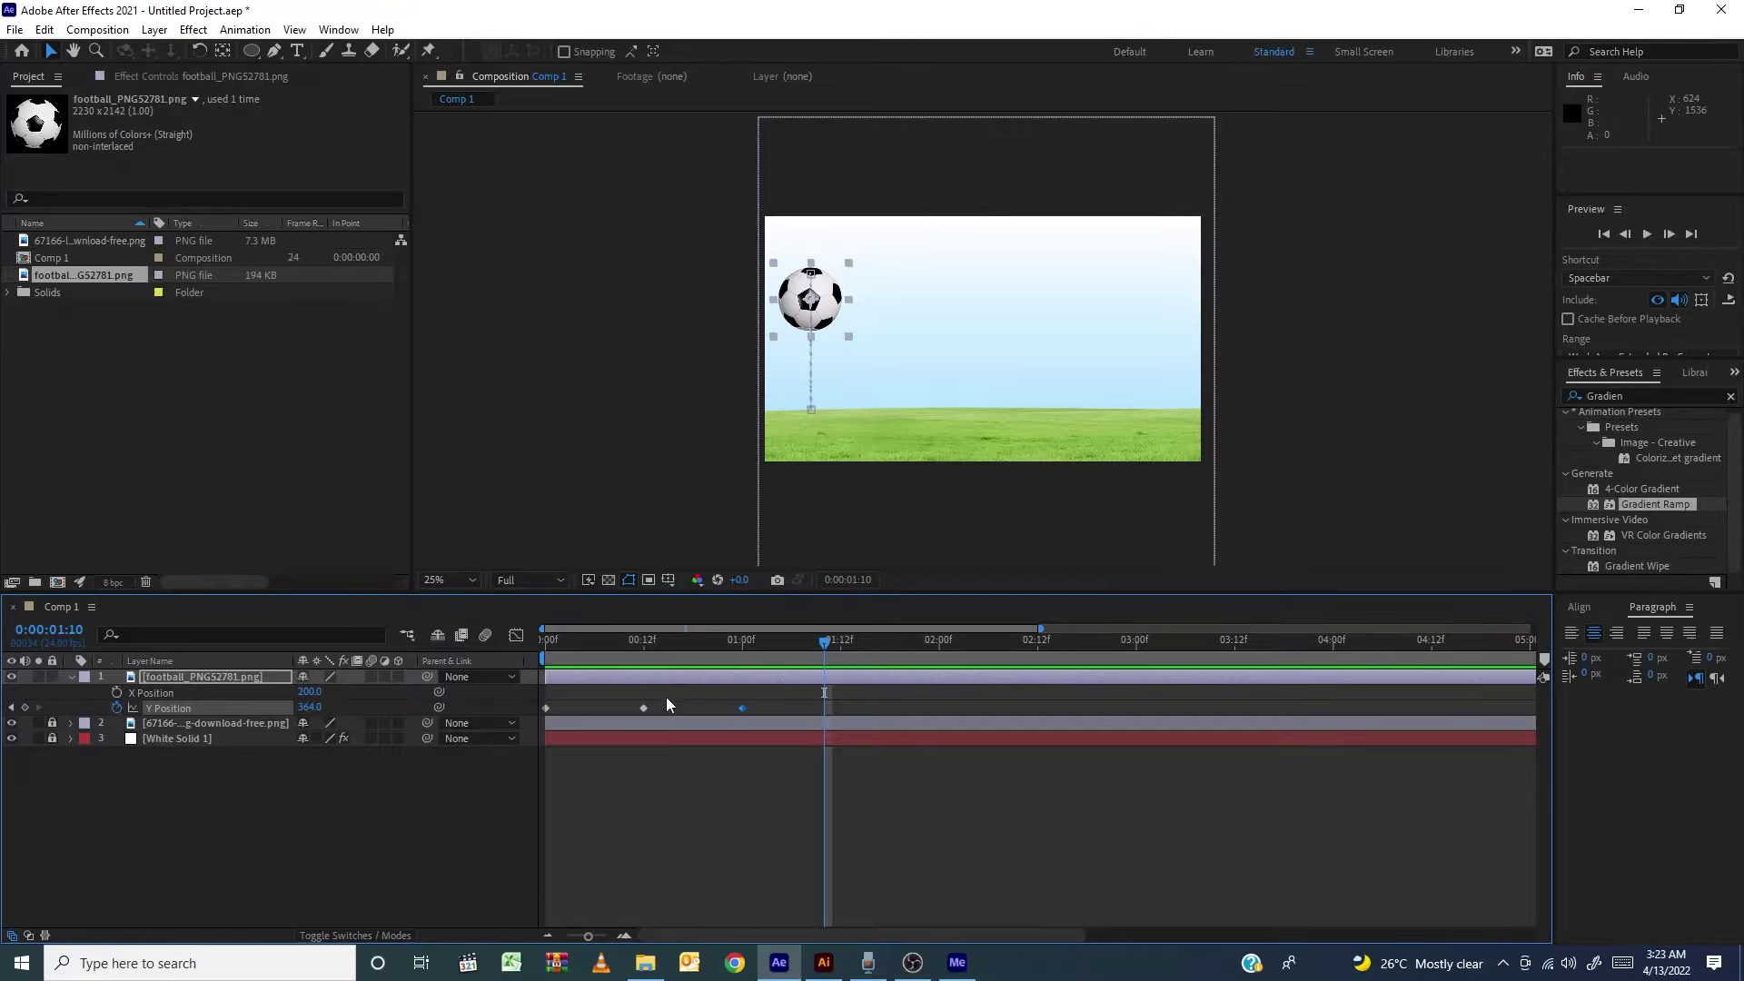
left_click(642, 641)
left_click(644, 708)
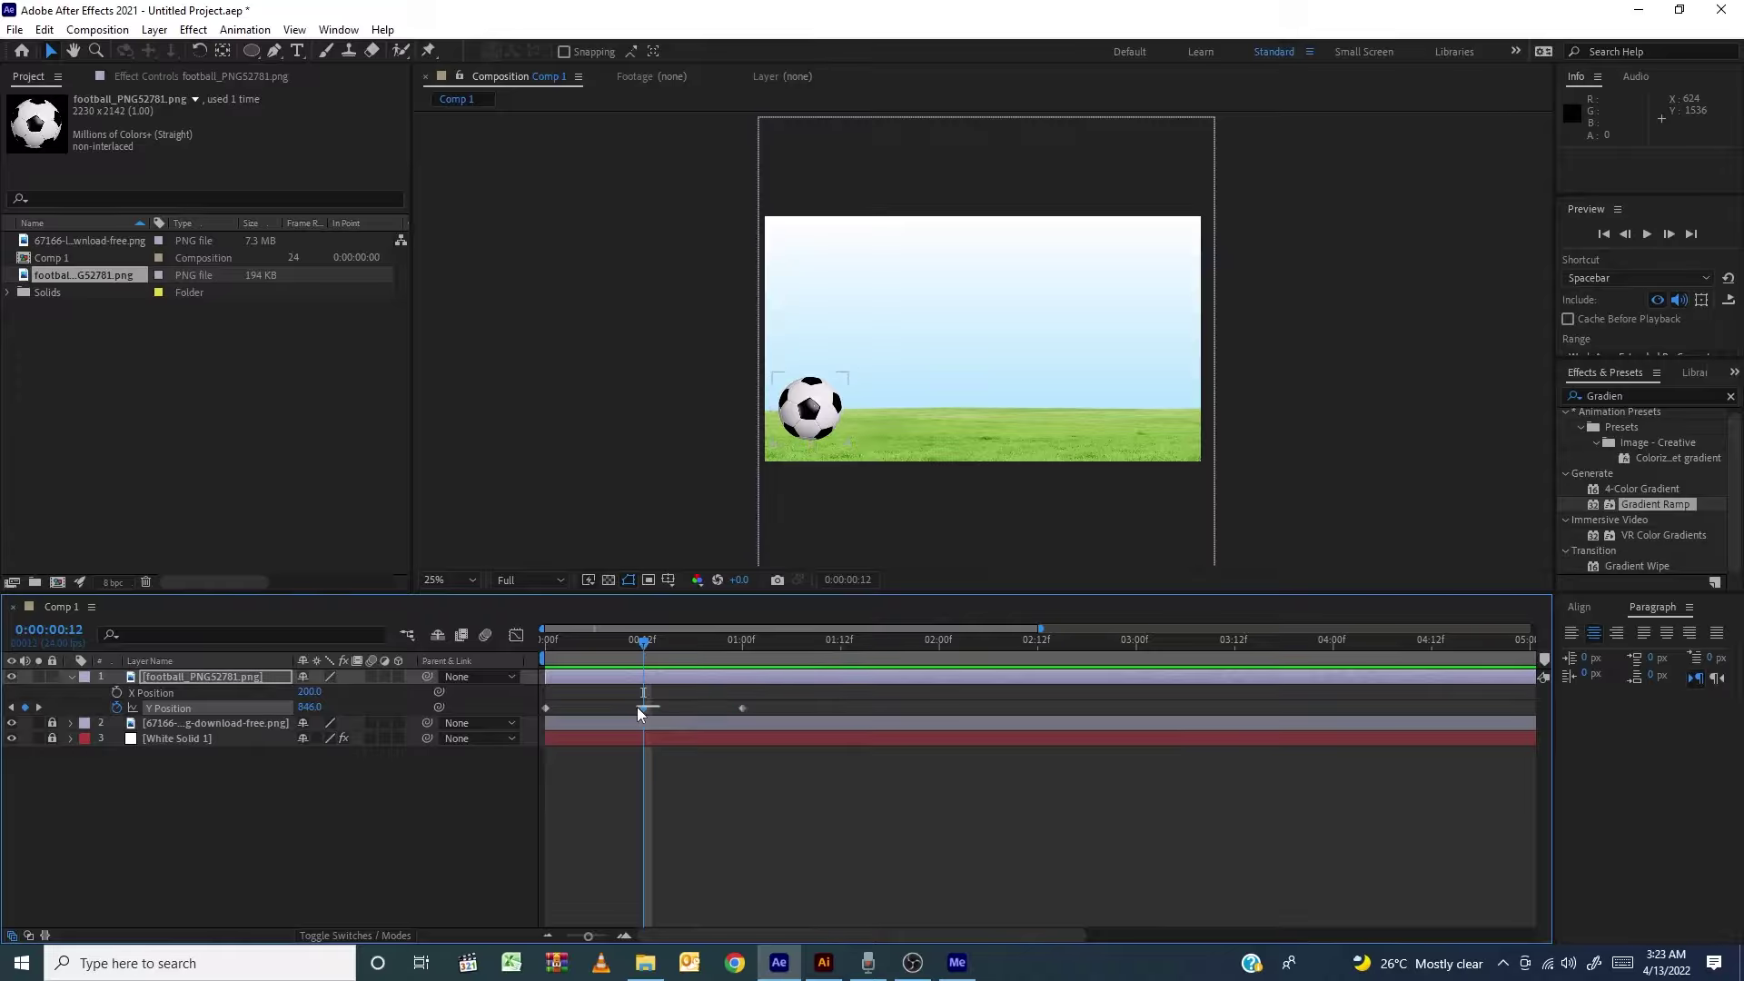
left_click_drag(668, 658, 823, 664)
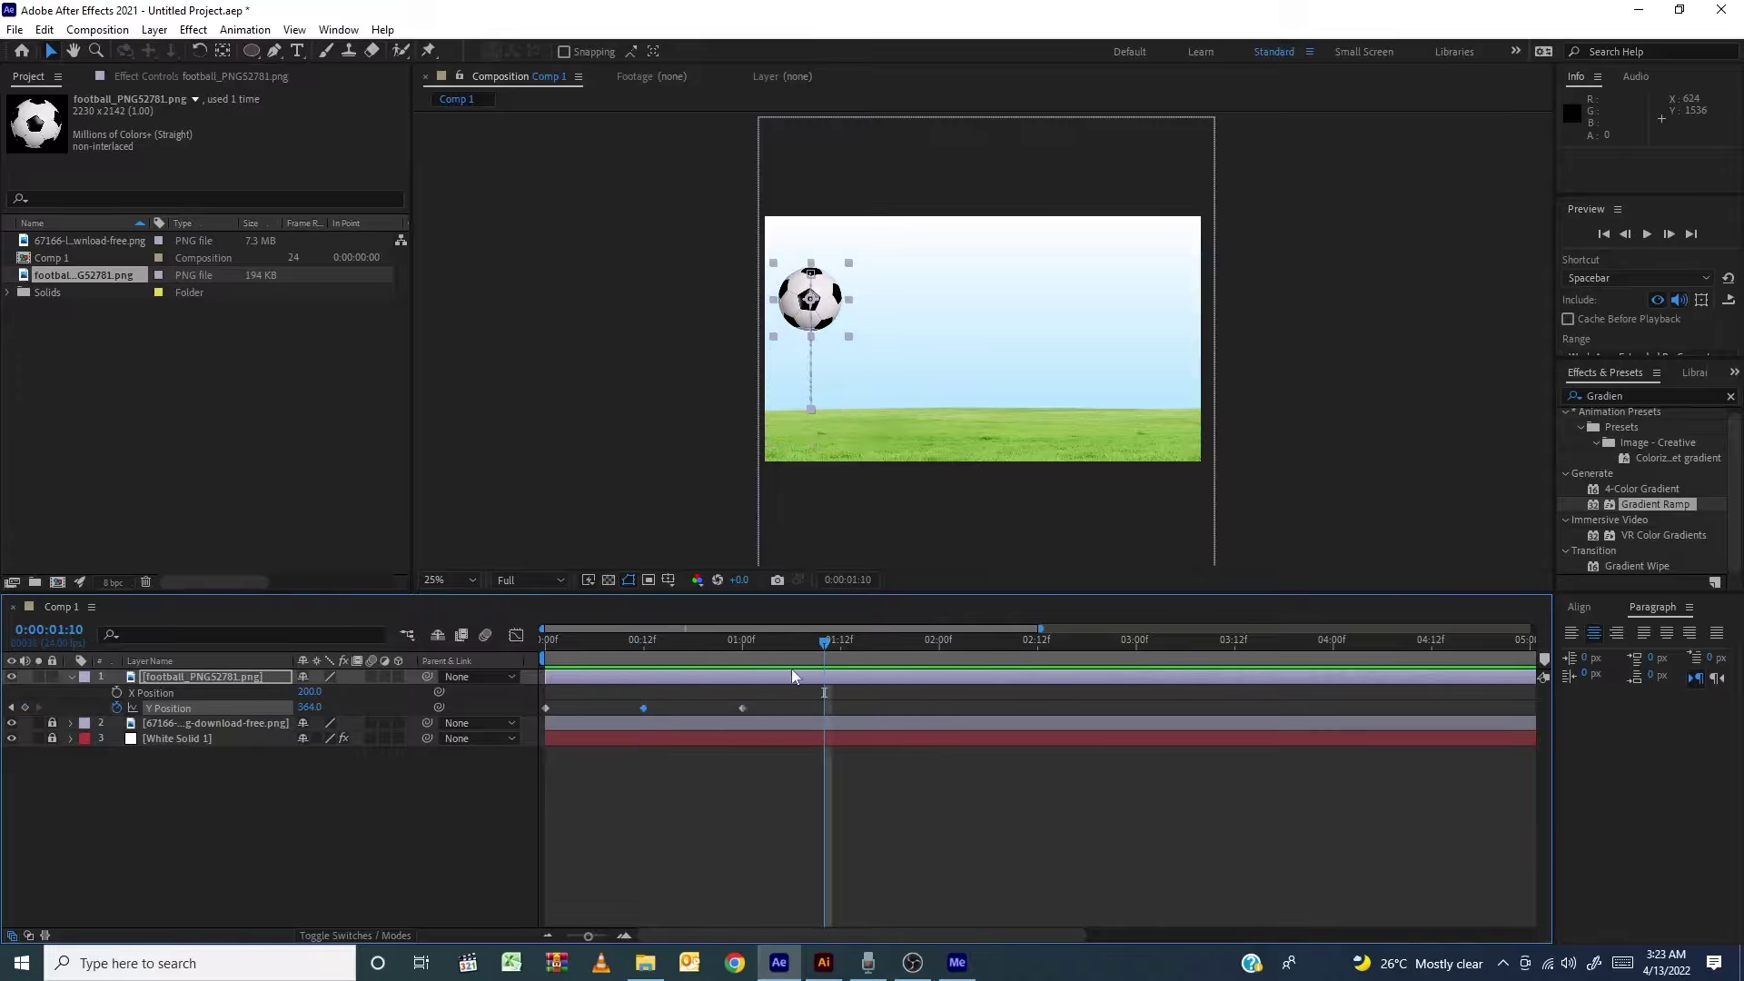
key("ctrl+c")
key("ctrl+v")
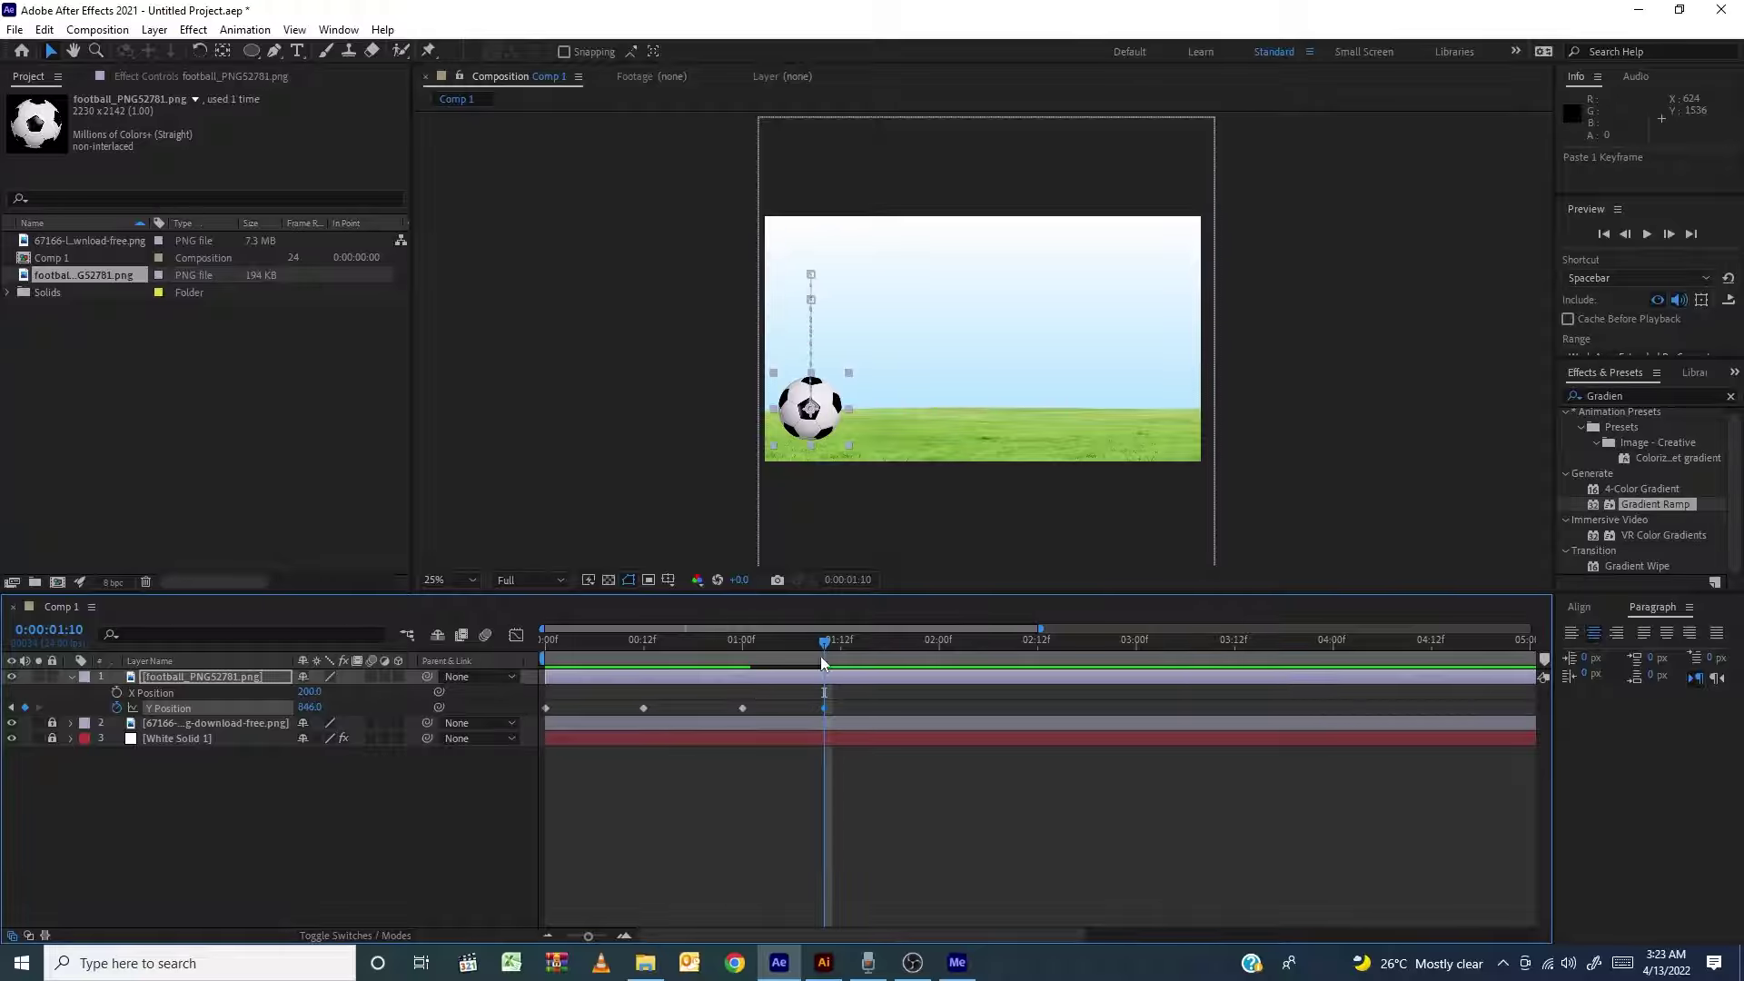
Copy the rebound Y Position keyframe from 0:00:01:00 to 0:00:01:21 and set its value there to 480
left_click_drag(801, 642, 912, 672)
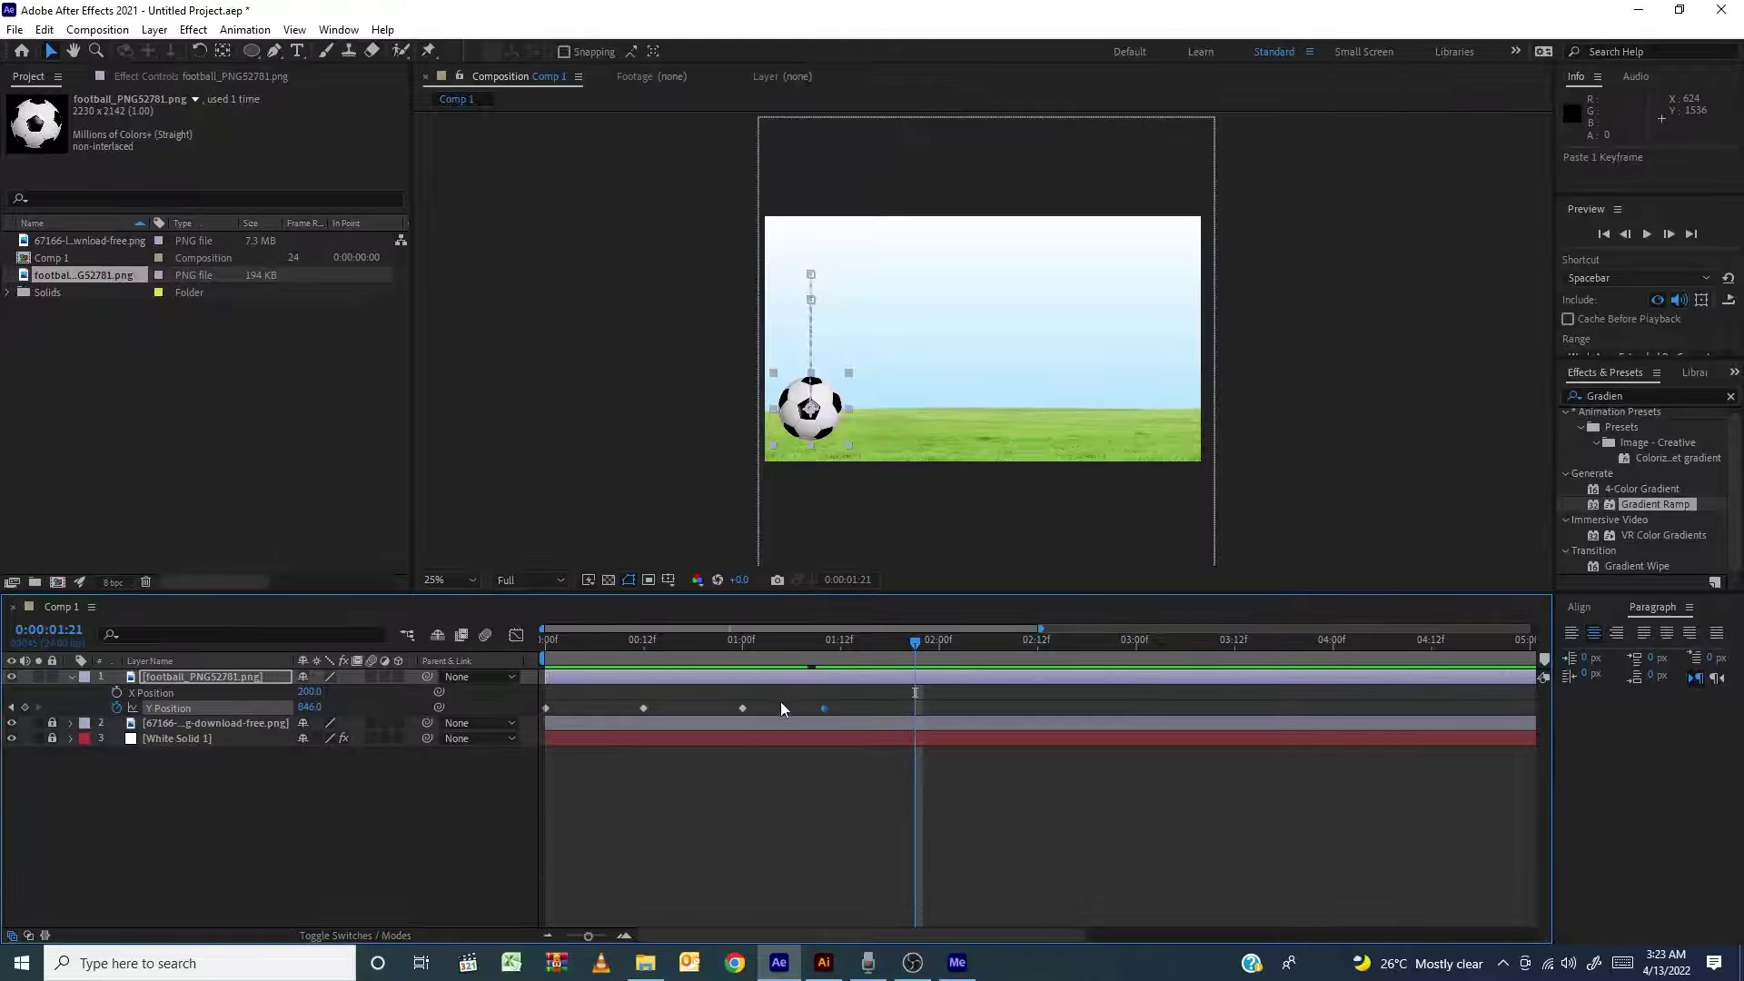
left_click(743, 708)
key("ctrl+c")
key("ctrl+v")
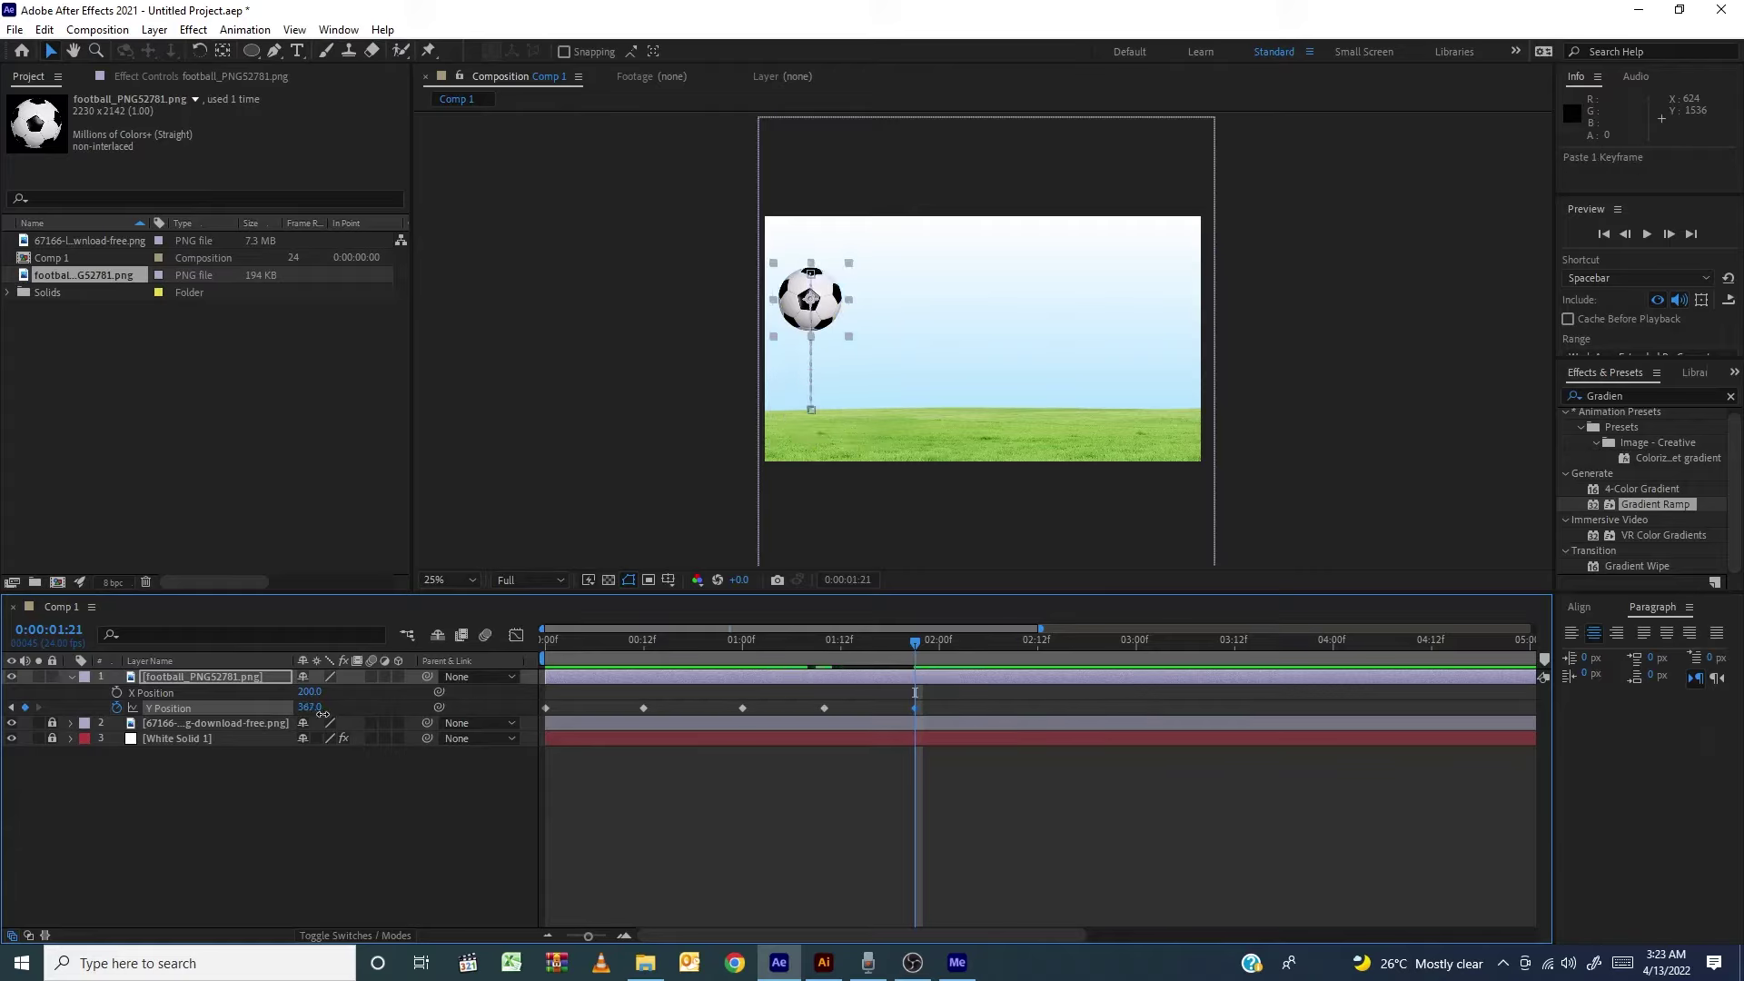
left_click_drag(322, 714, 427, 722)
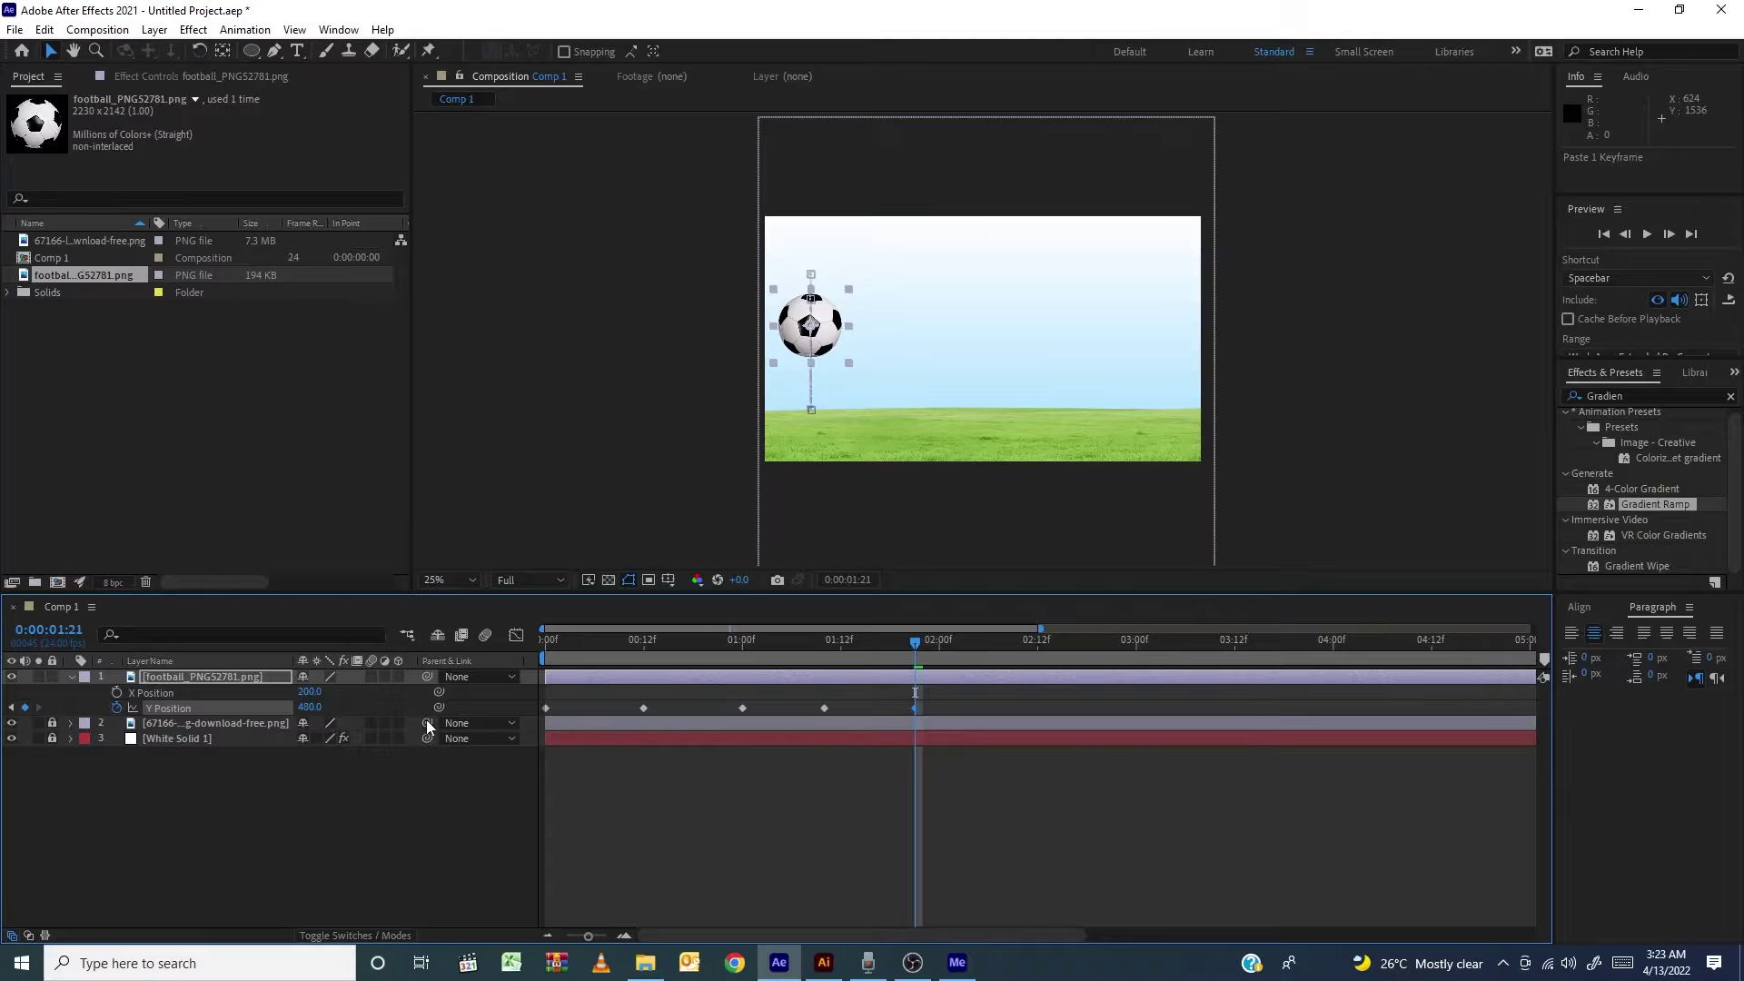
Copy the ground-level Y Position keyframe from 0:00:01:10 to 0:00:02:07
left_click_drag(905, 650, 989, 658)
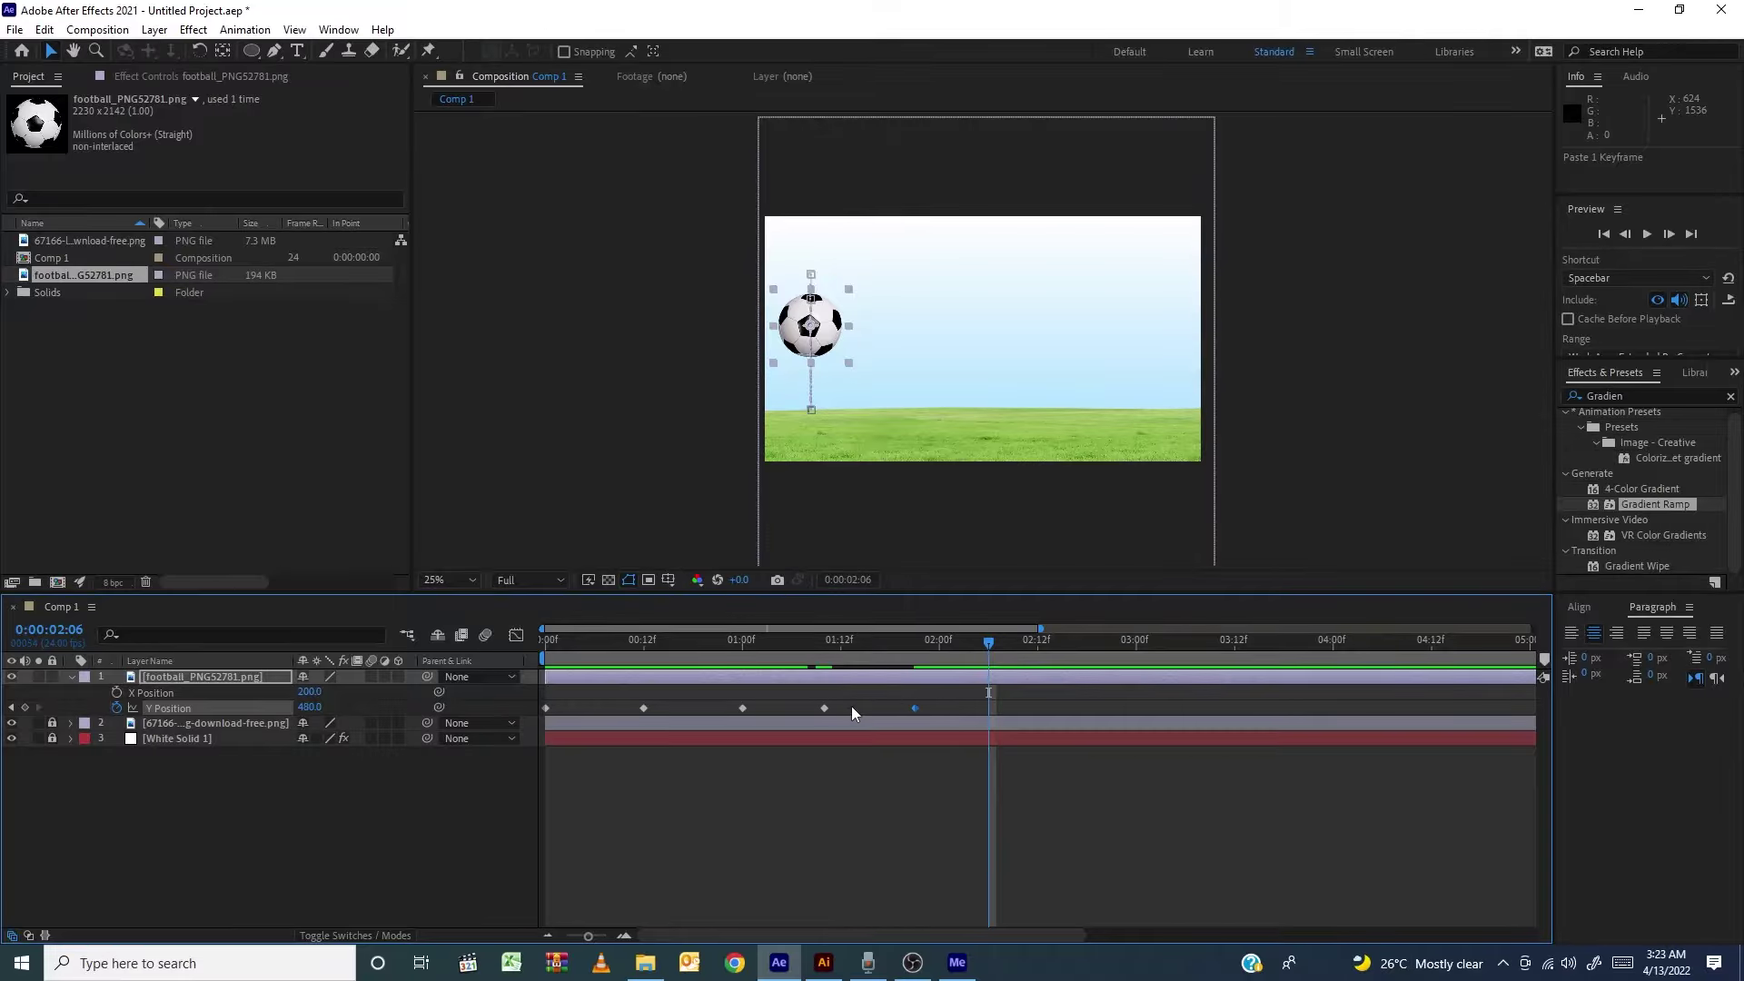
left_click(824, 708)
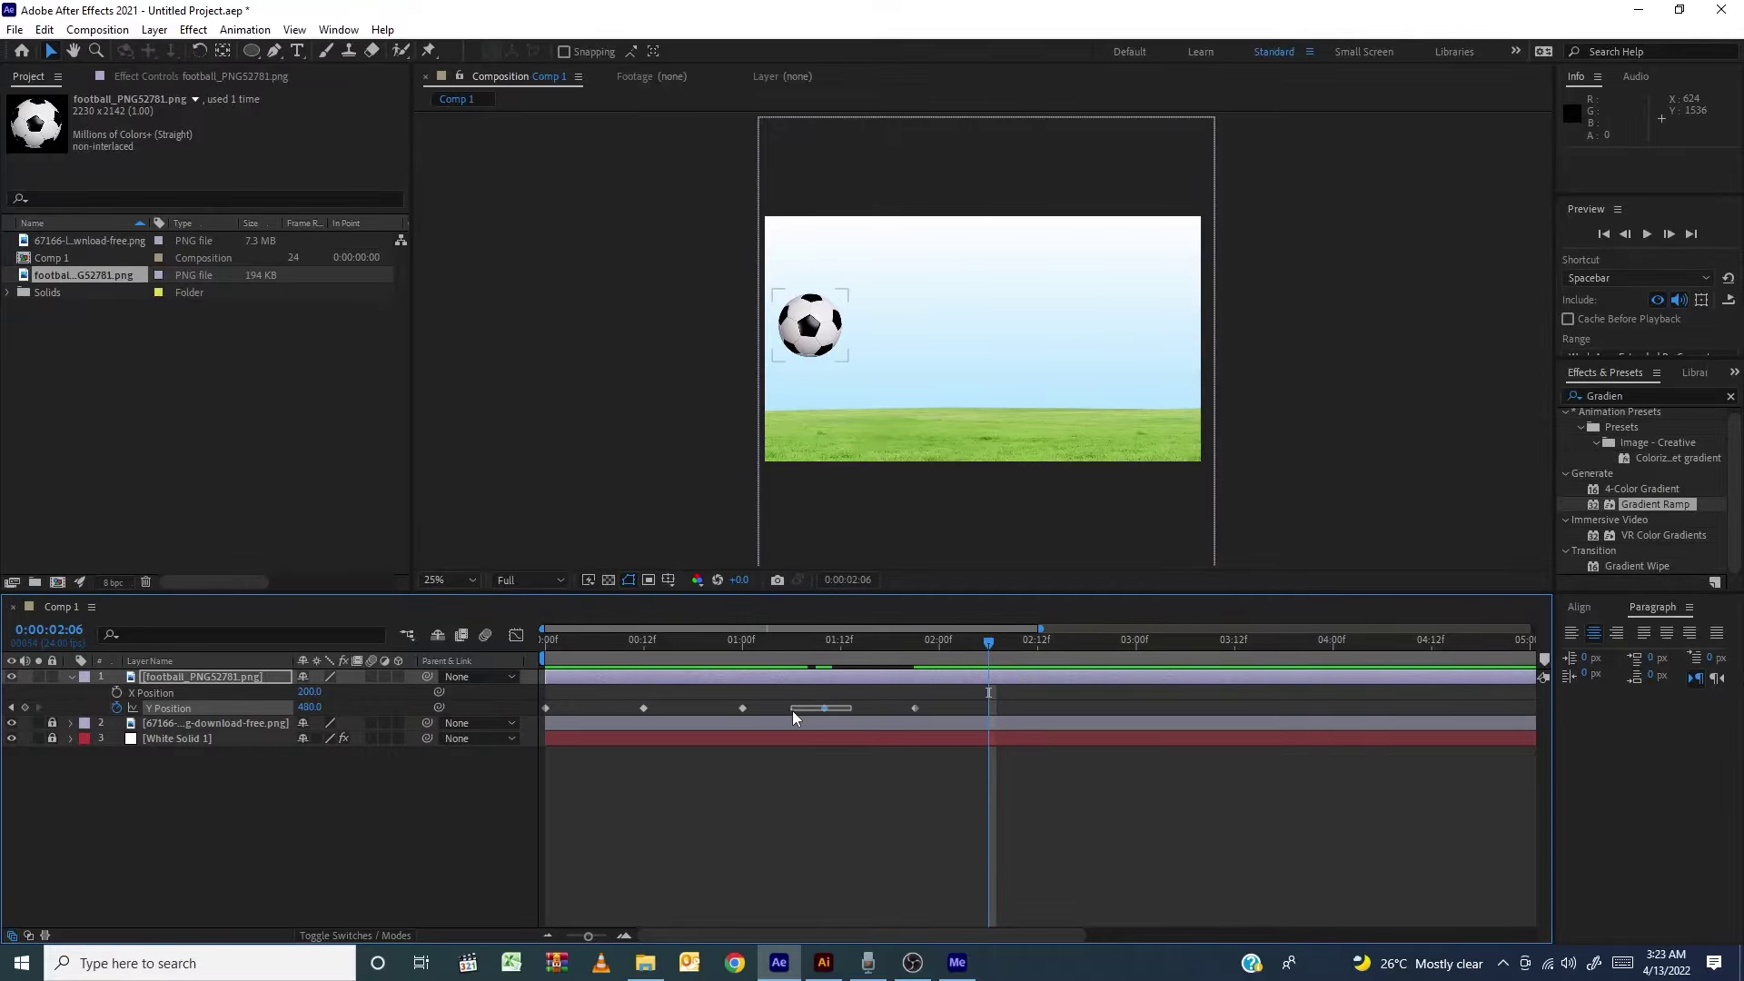
left_click_drag(992, 645, 999, 643)
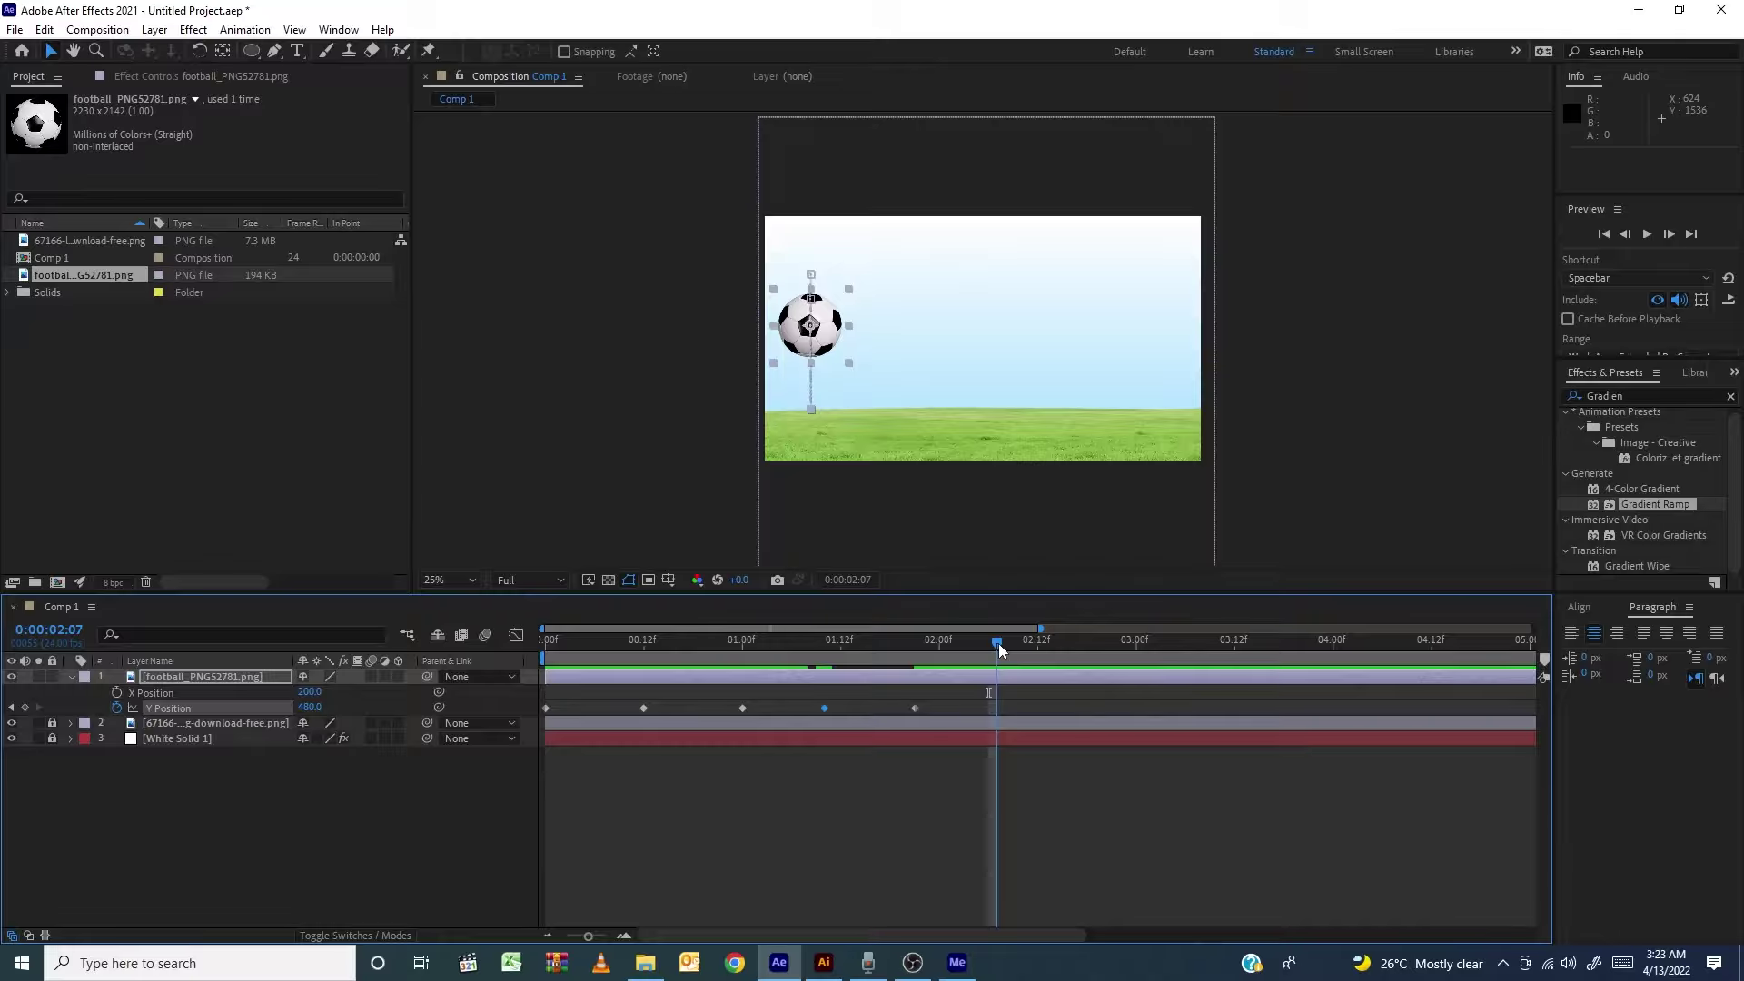
key("ctrl+c")
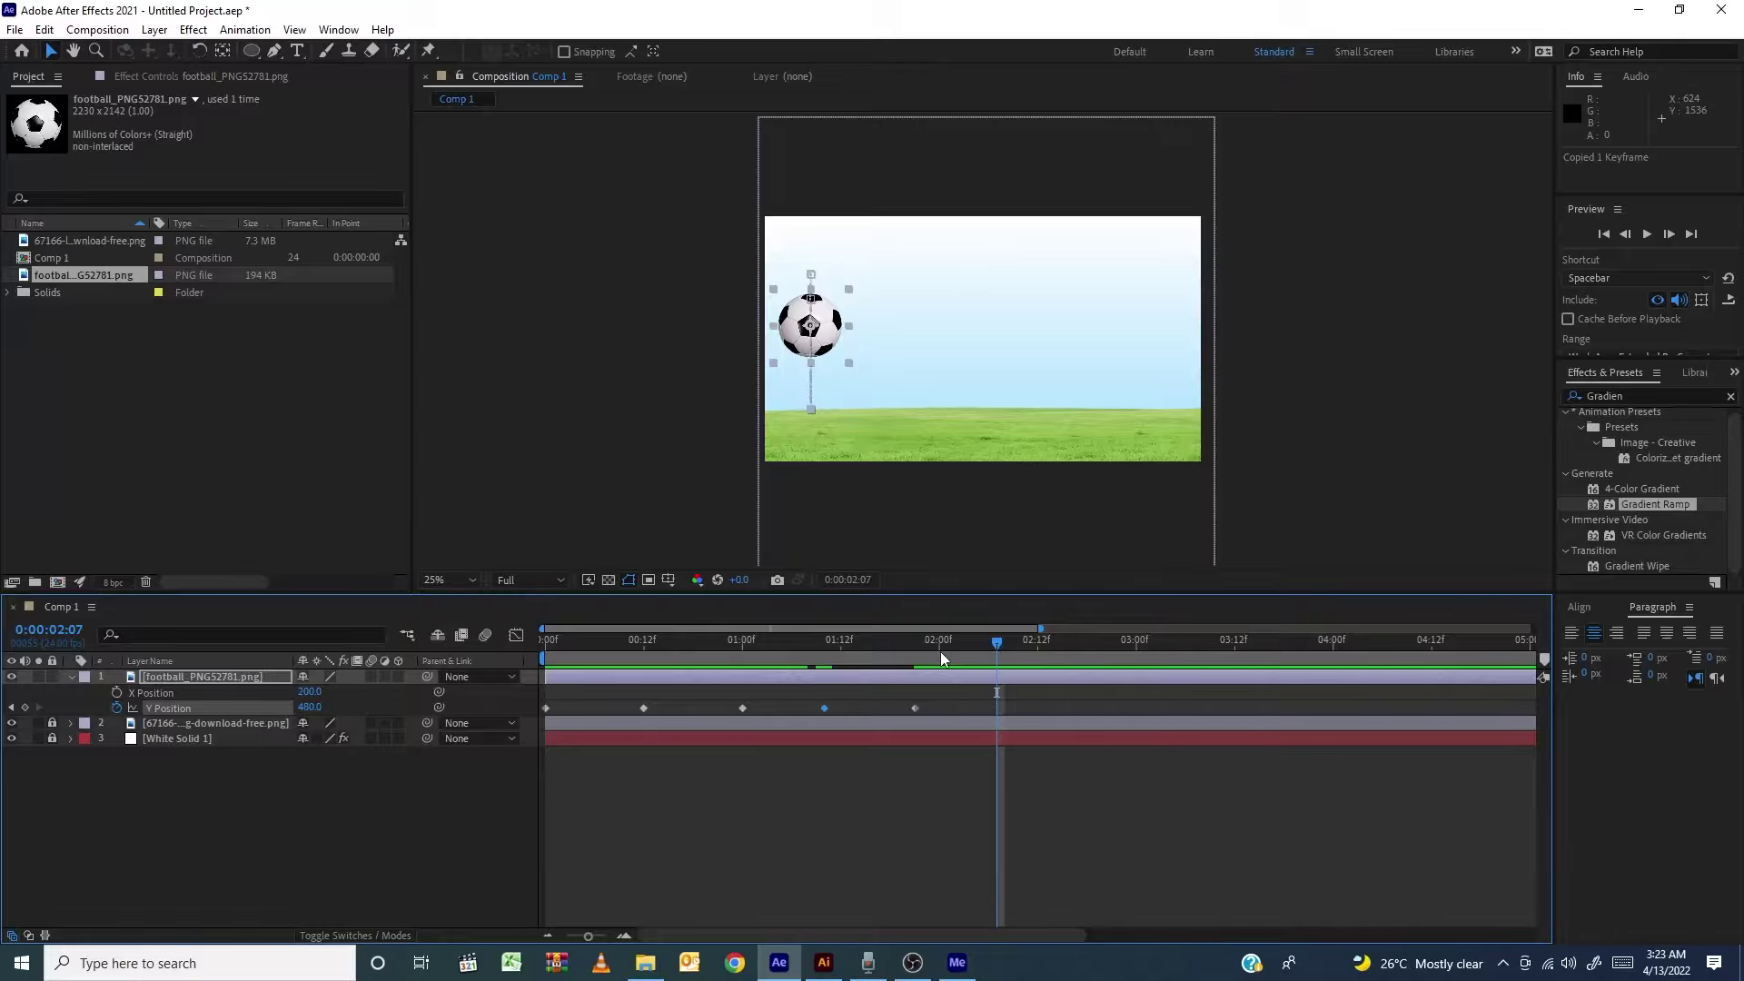
key("ctrl+v")
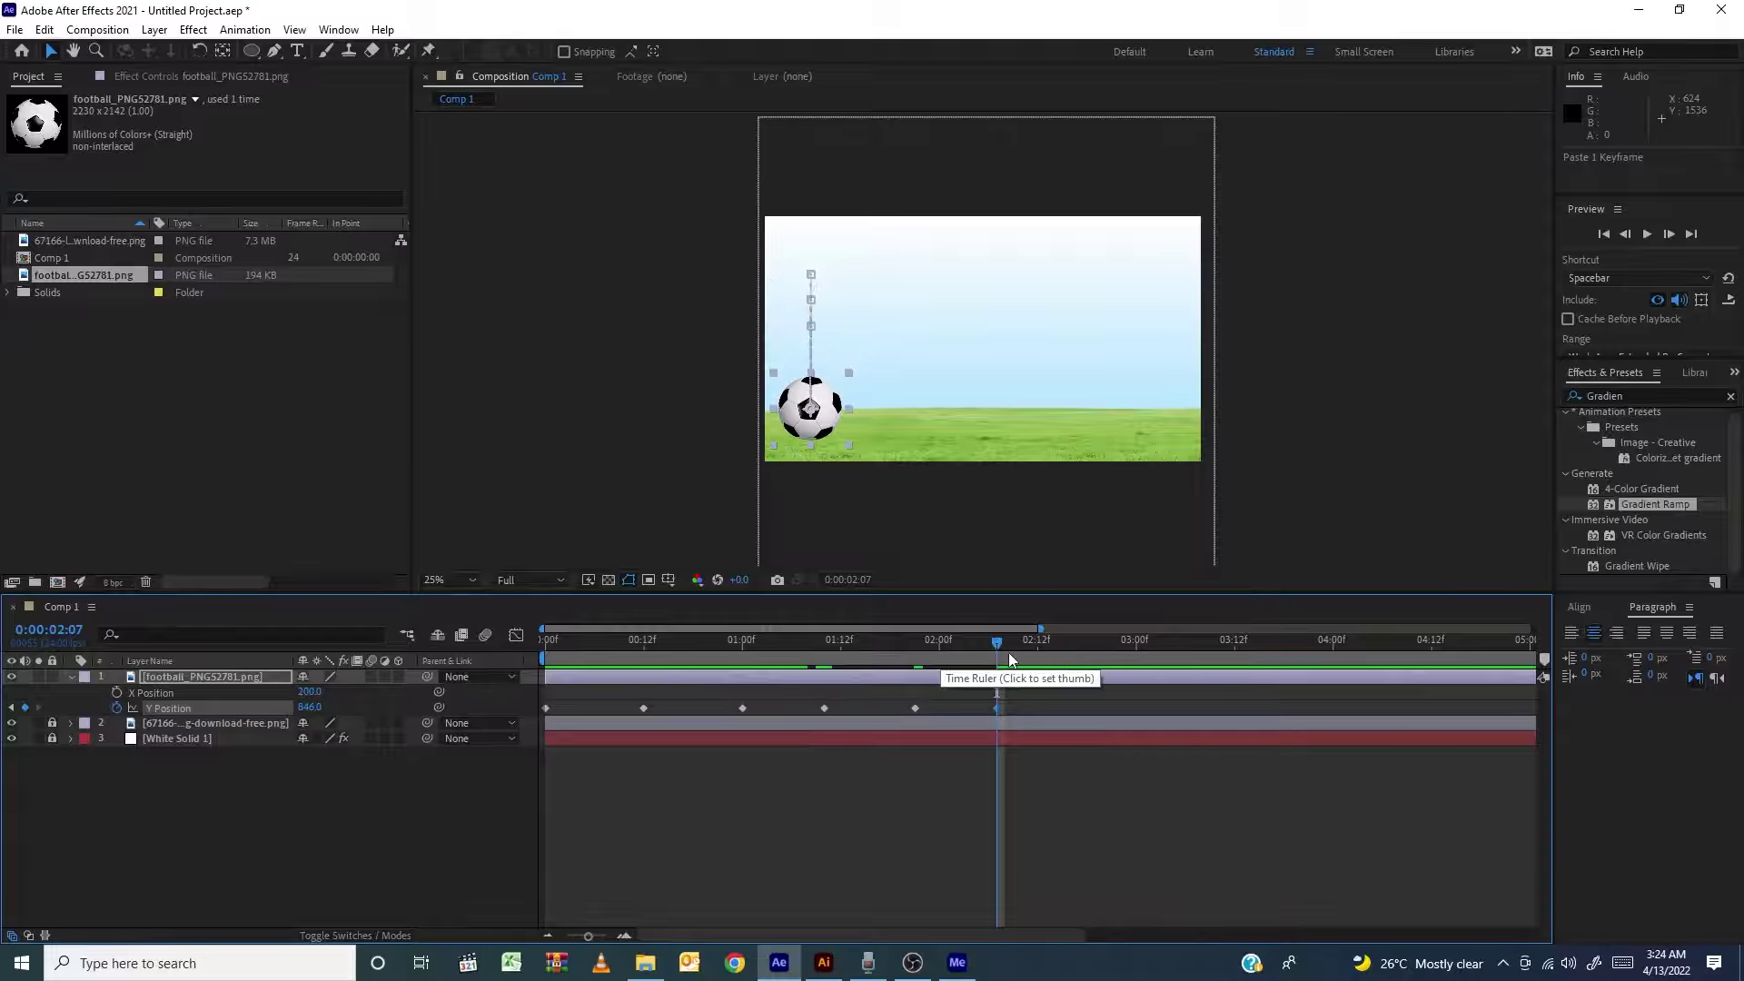
Add football Y Position keyframes for a lower third rebound at 0:00:02:16 and a ground-level landing at 0:00:03:00
left_click(1072, 654)
key("ctrl+v")
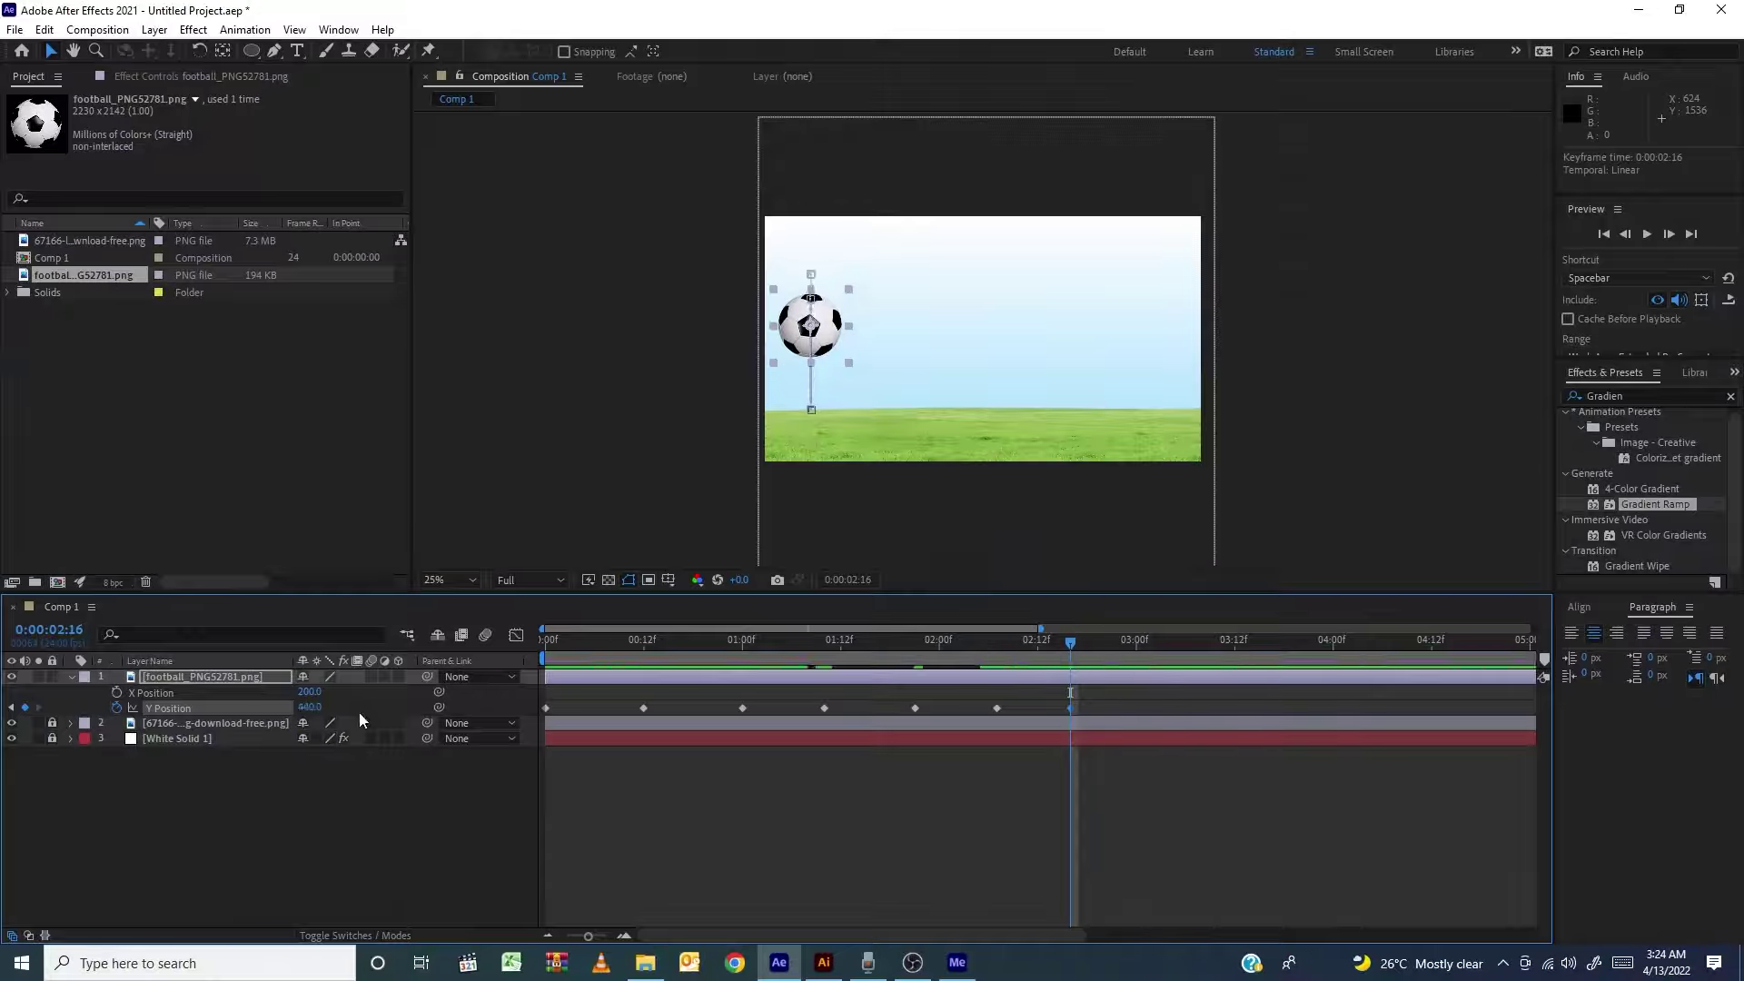
key("Page_Down")
key("Page_Down")
key("Page_Down")
key("Page_Down")
key("Page_Down")
key("Page_Down")
key("Page_Down")
key("Page_Down")
key("ctrl+v")
Add football Y Position keyframes with a rebound value of 704 at 0:00:03:06 and the ground-level value at 0:00:03:11
key("Page_Down")
key("Page_Down")
key("Page_Down")
key("Page_Down")
key("Page_Down")
key("Page_Down")
key("ctrl+v")
key("Page_Down")
key("Page_Down")
key("Page_Down")
key("Page_Down")
key("Page_Down")
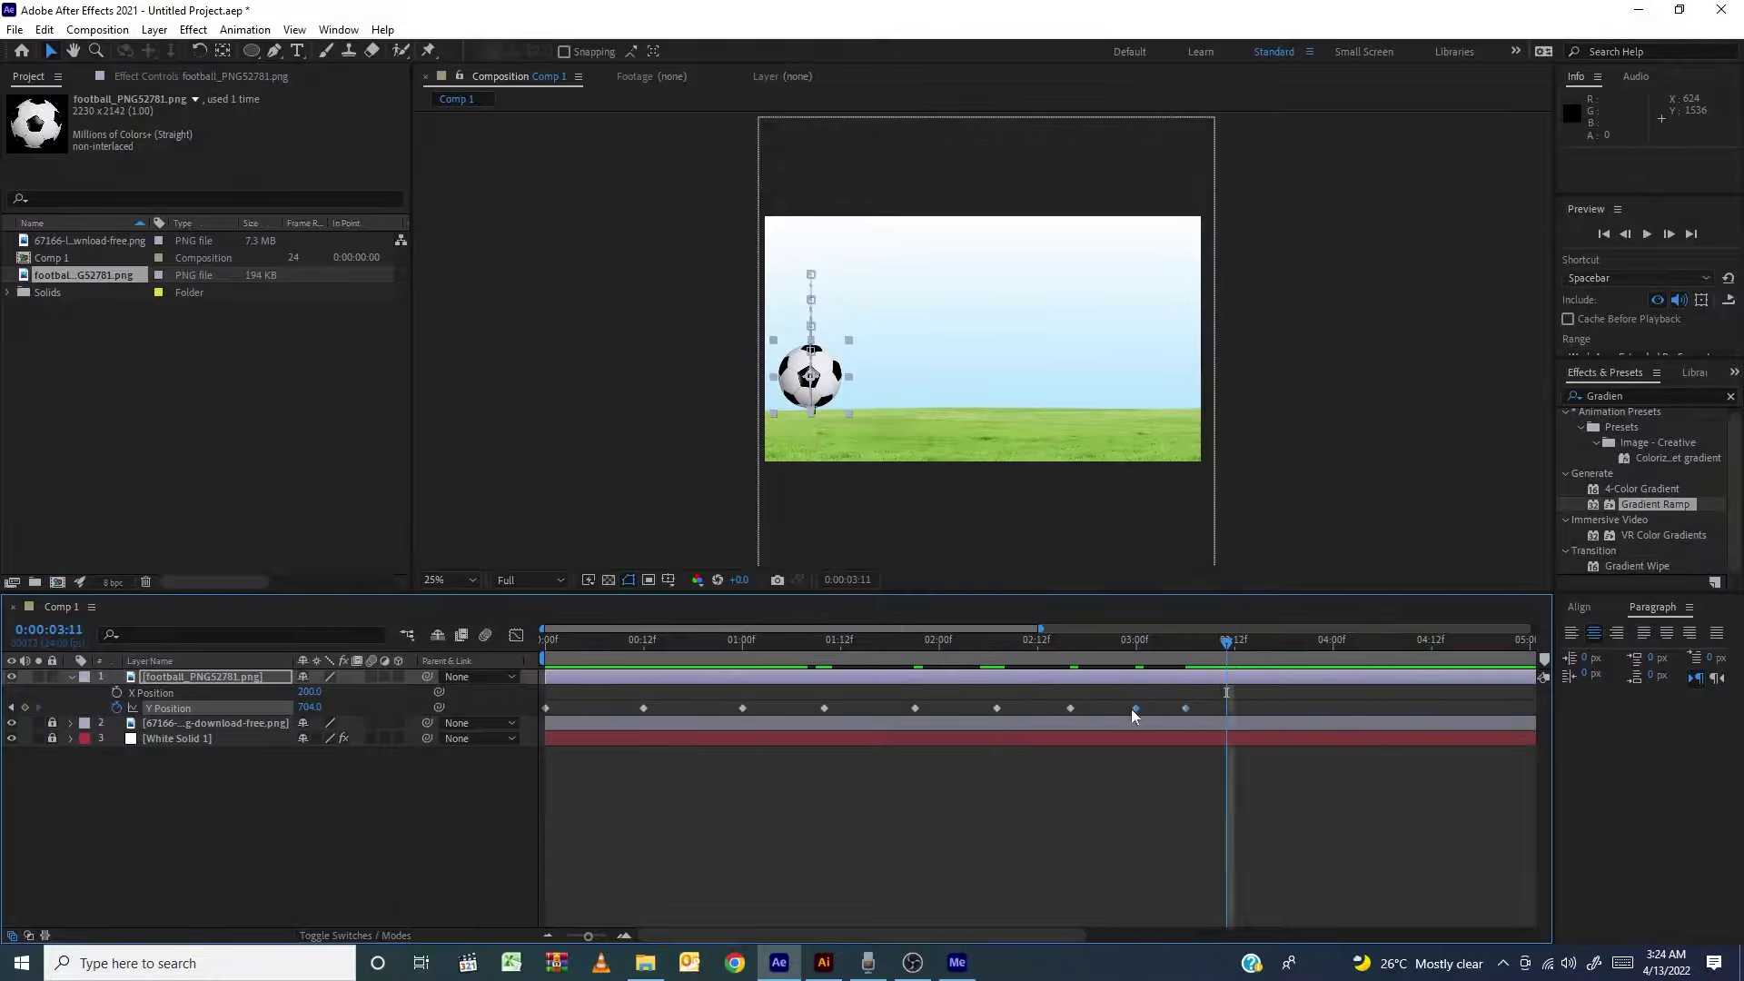
key("ctrl+v")
Add football Y Position keyframes with a value of 791 at 0:00:03:15 and 879 at 0:00:03:19
key("Page_Down")
key("Page_Down")
key("Page_Down")
key("Page_Down")
key("ctrl+v")
key("Page_Down")
key("Page_Down")
key("Page_Down")
key("Page_Down")
key("ctrl+v")
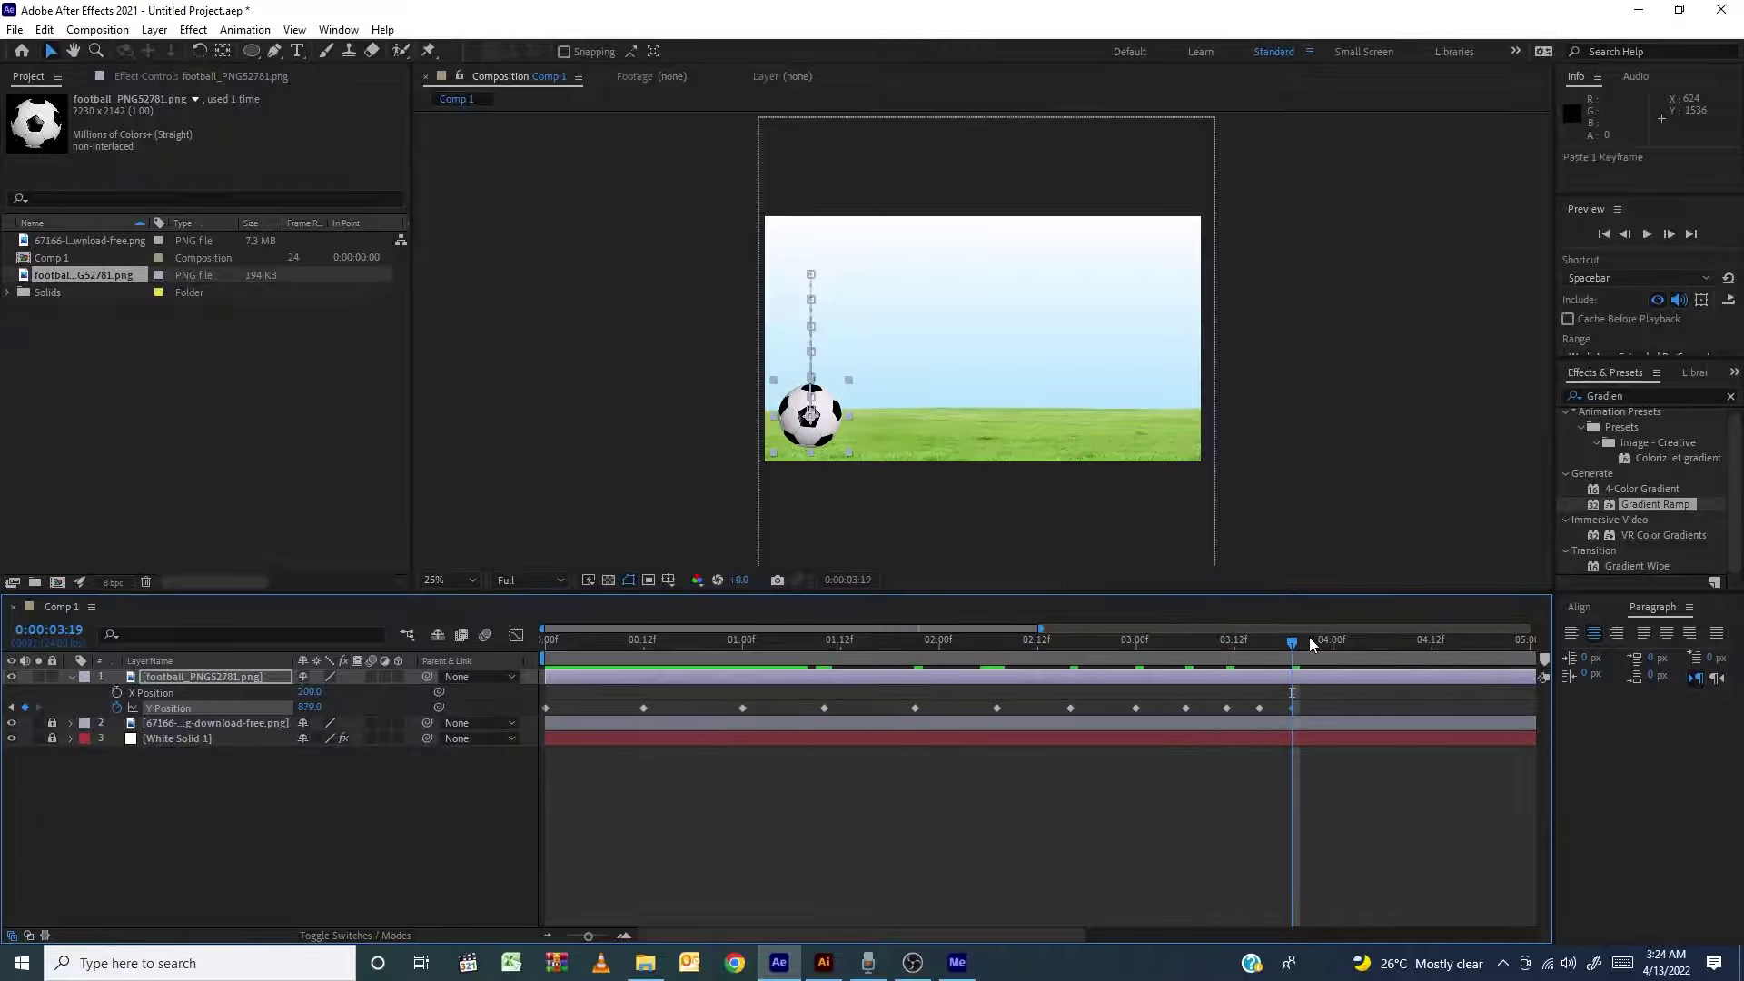
Add the last small bounce with Y Position keyframes of 834 at 0:00:03:22 and 879 at 0:00:04:00
key("Page_Down")
key("Page_Down")
key("Page_Down")
key("ctrl+v")
key("Page_Down")
key("Page_Down")
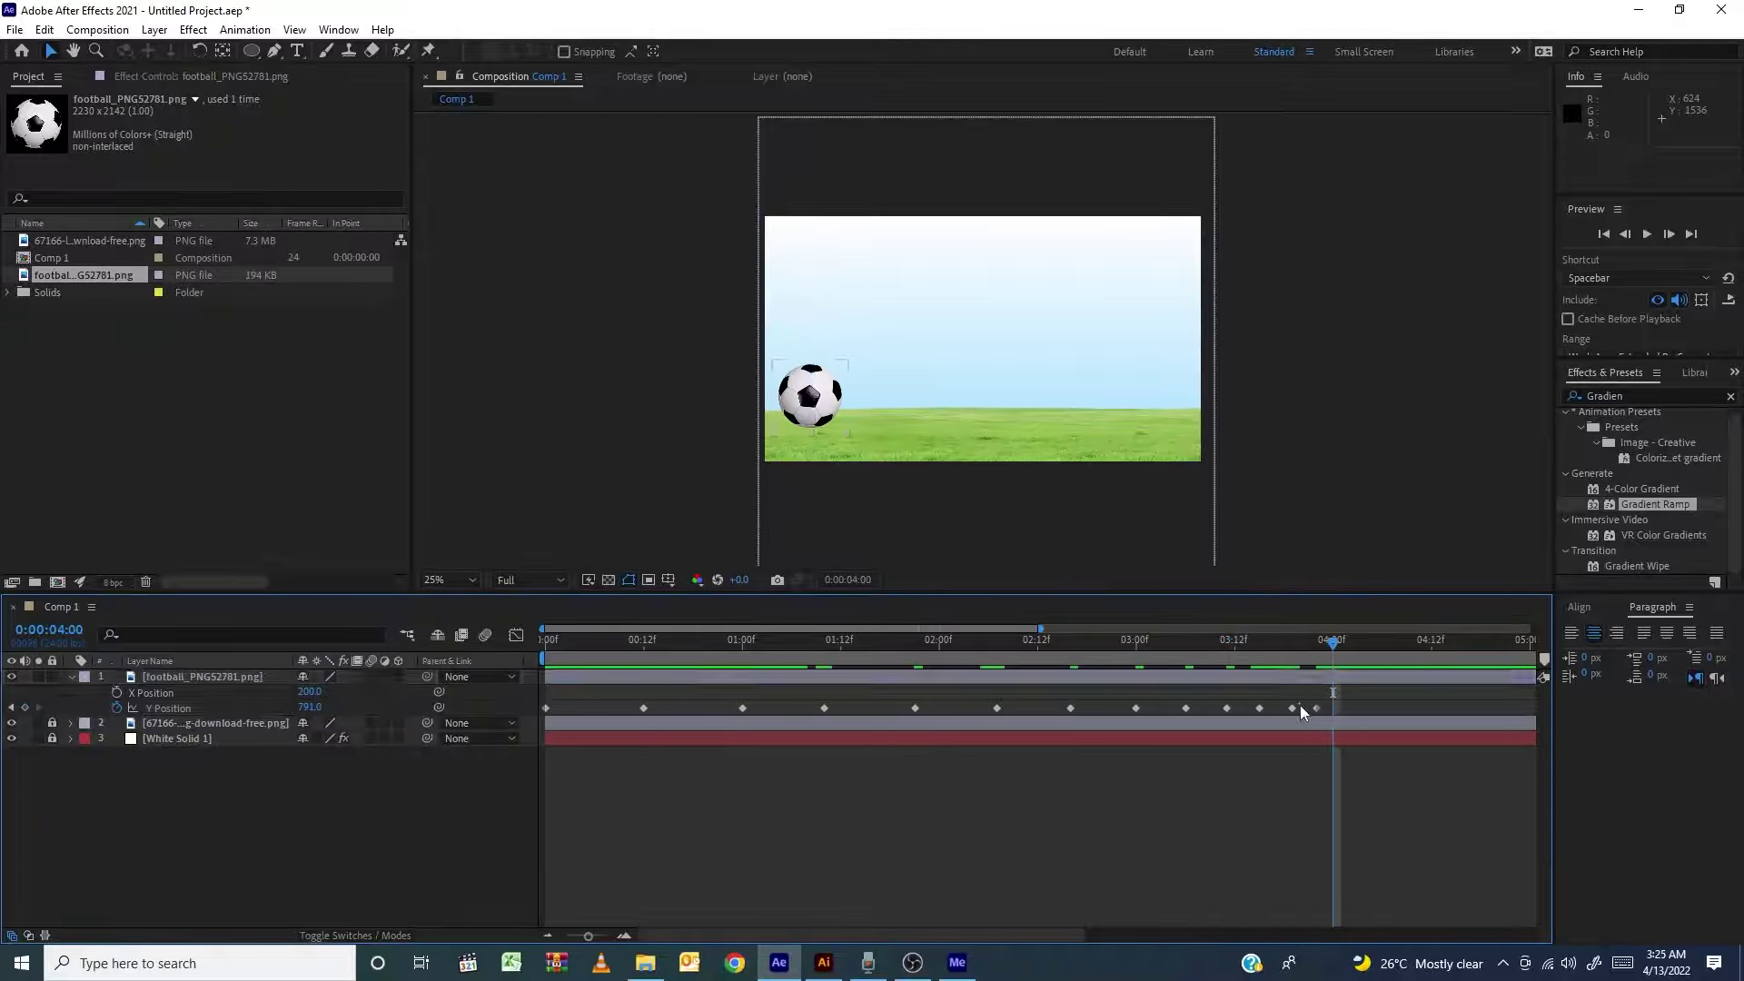
key("ctrl+v")
left_click(1312, 640)
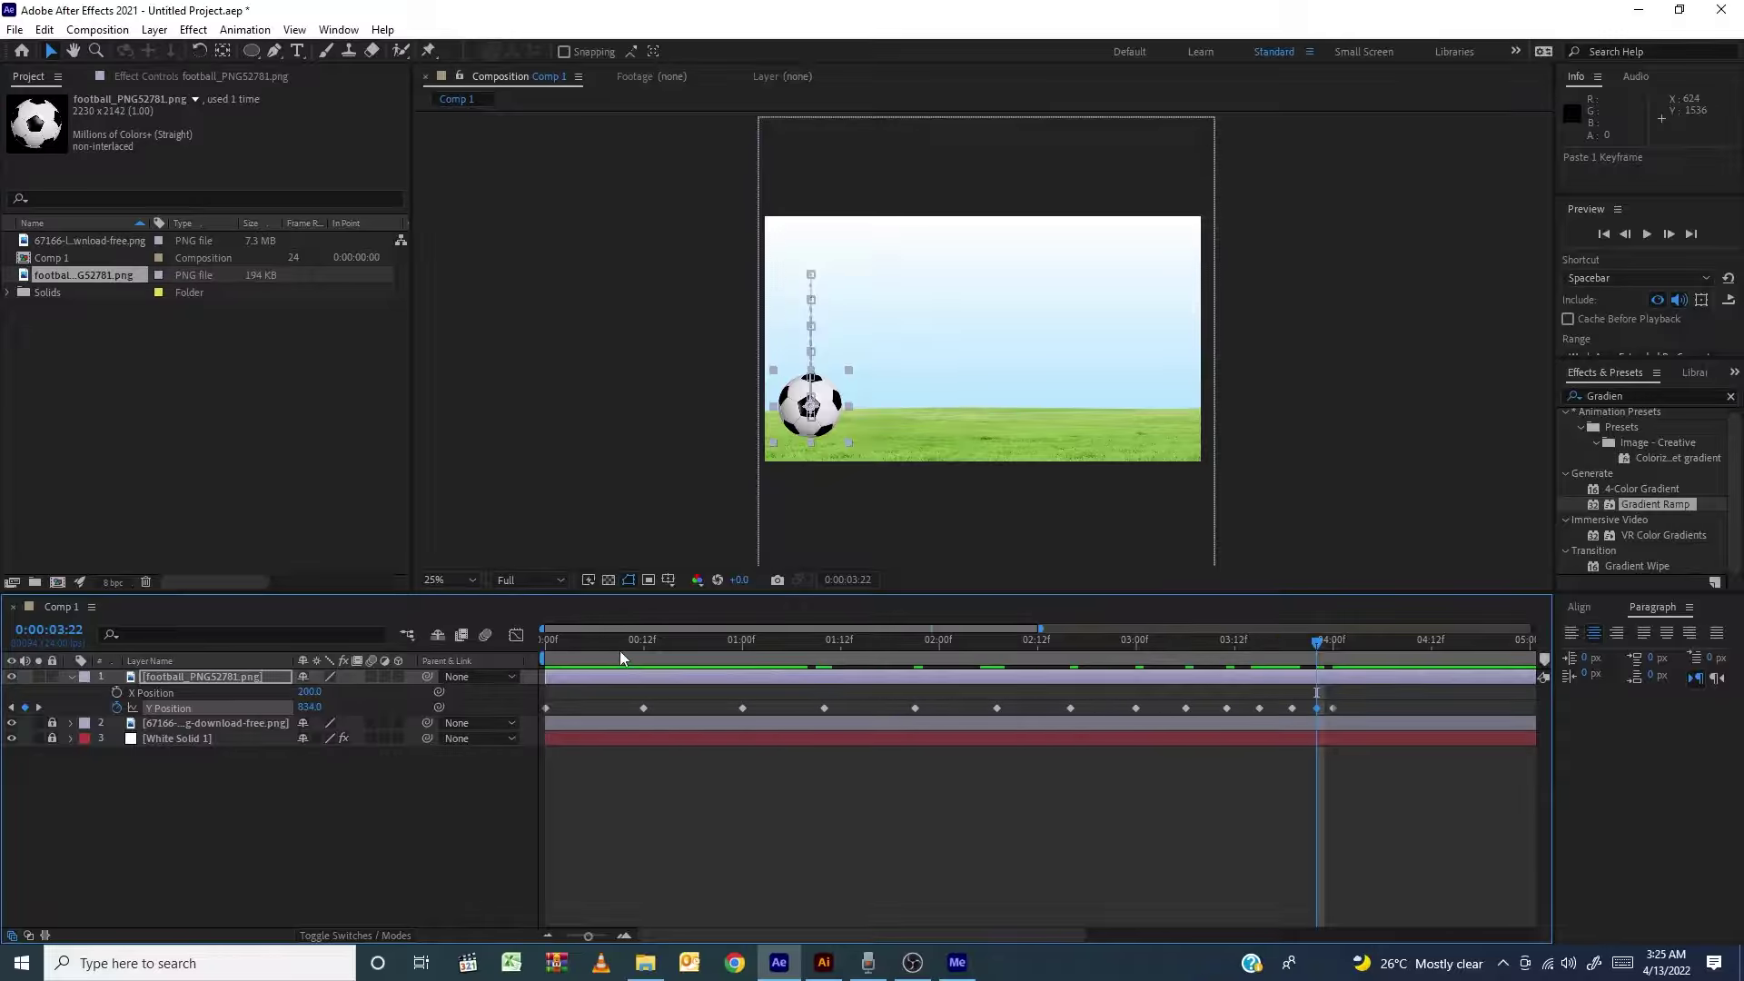
Preview the football's complete vertical bounce sequence from the start of the composition
left_click_drag(620, 650, 1302, 706)
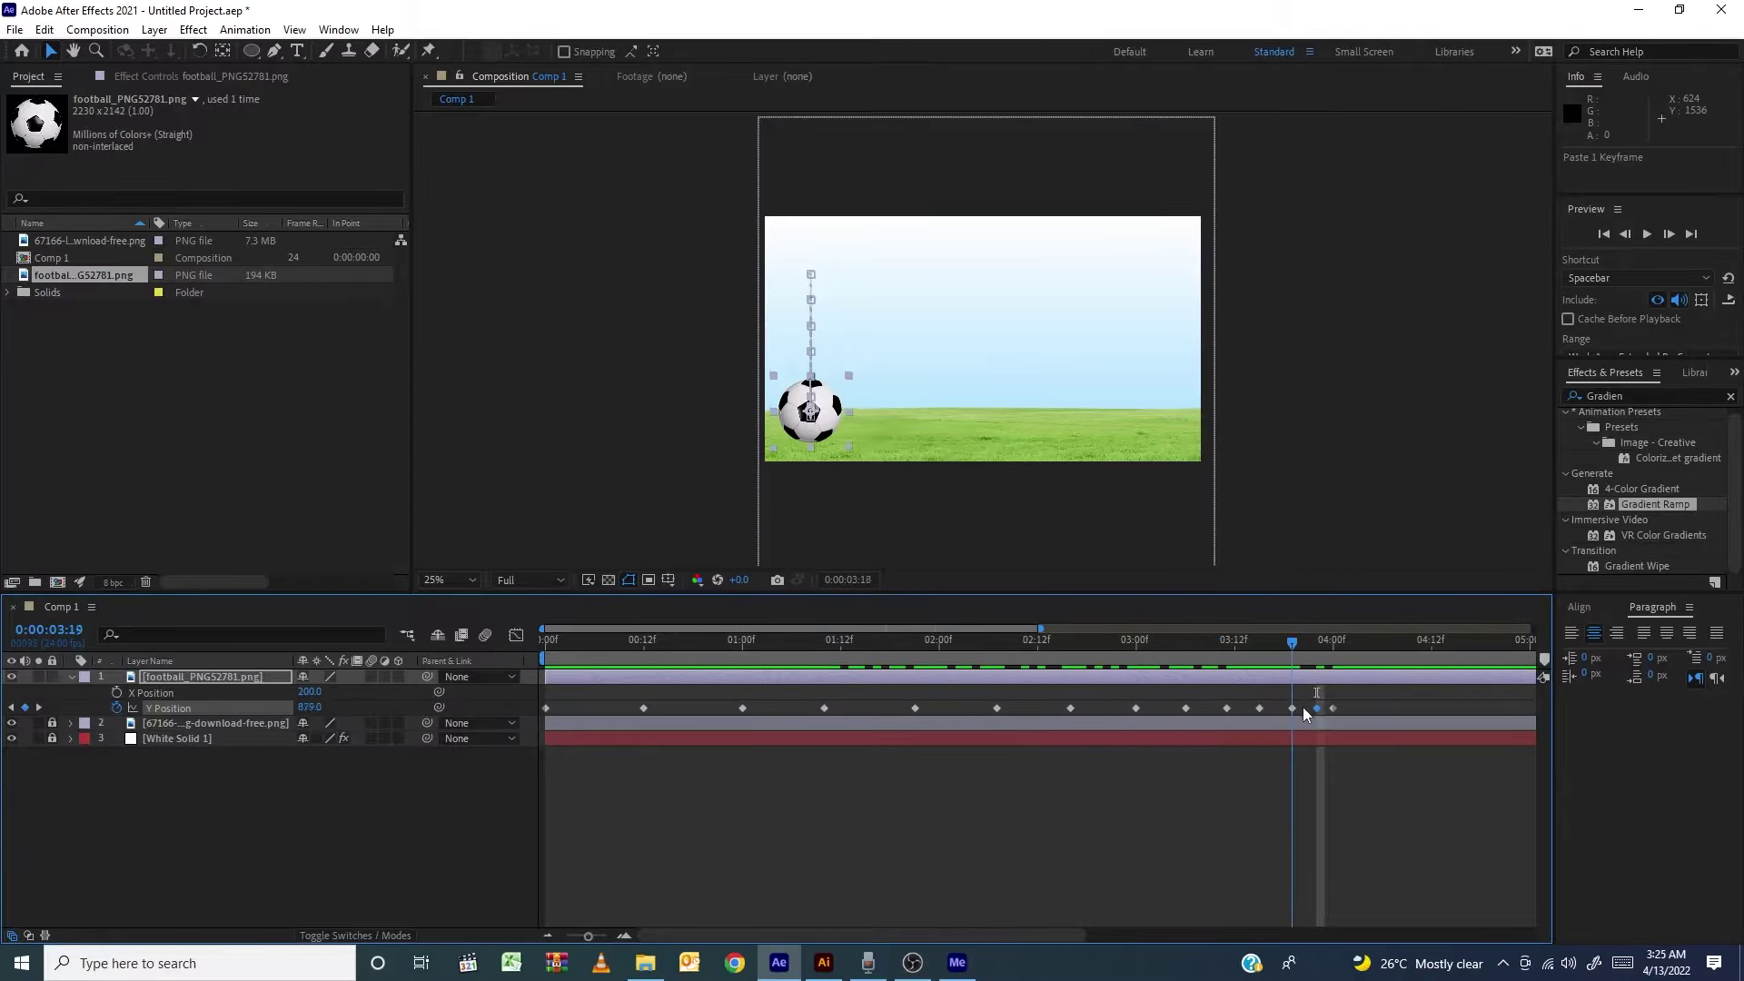
key("space")
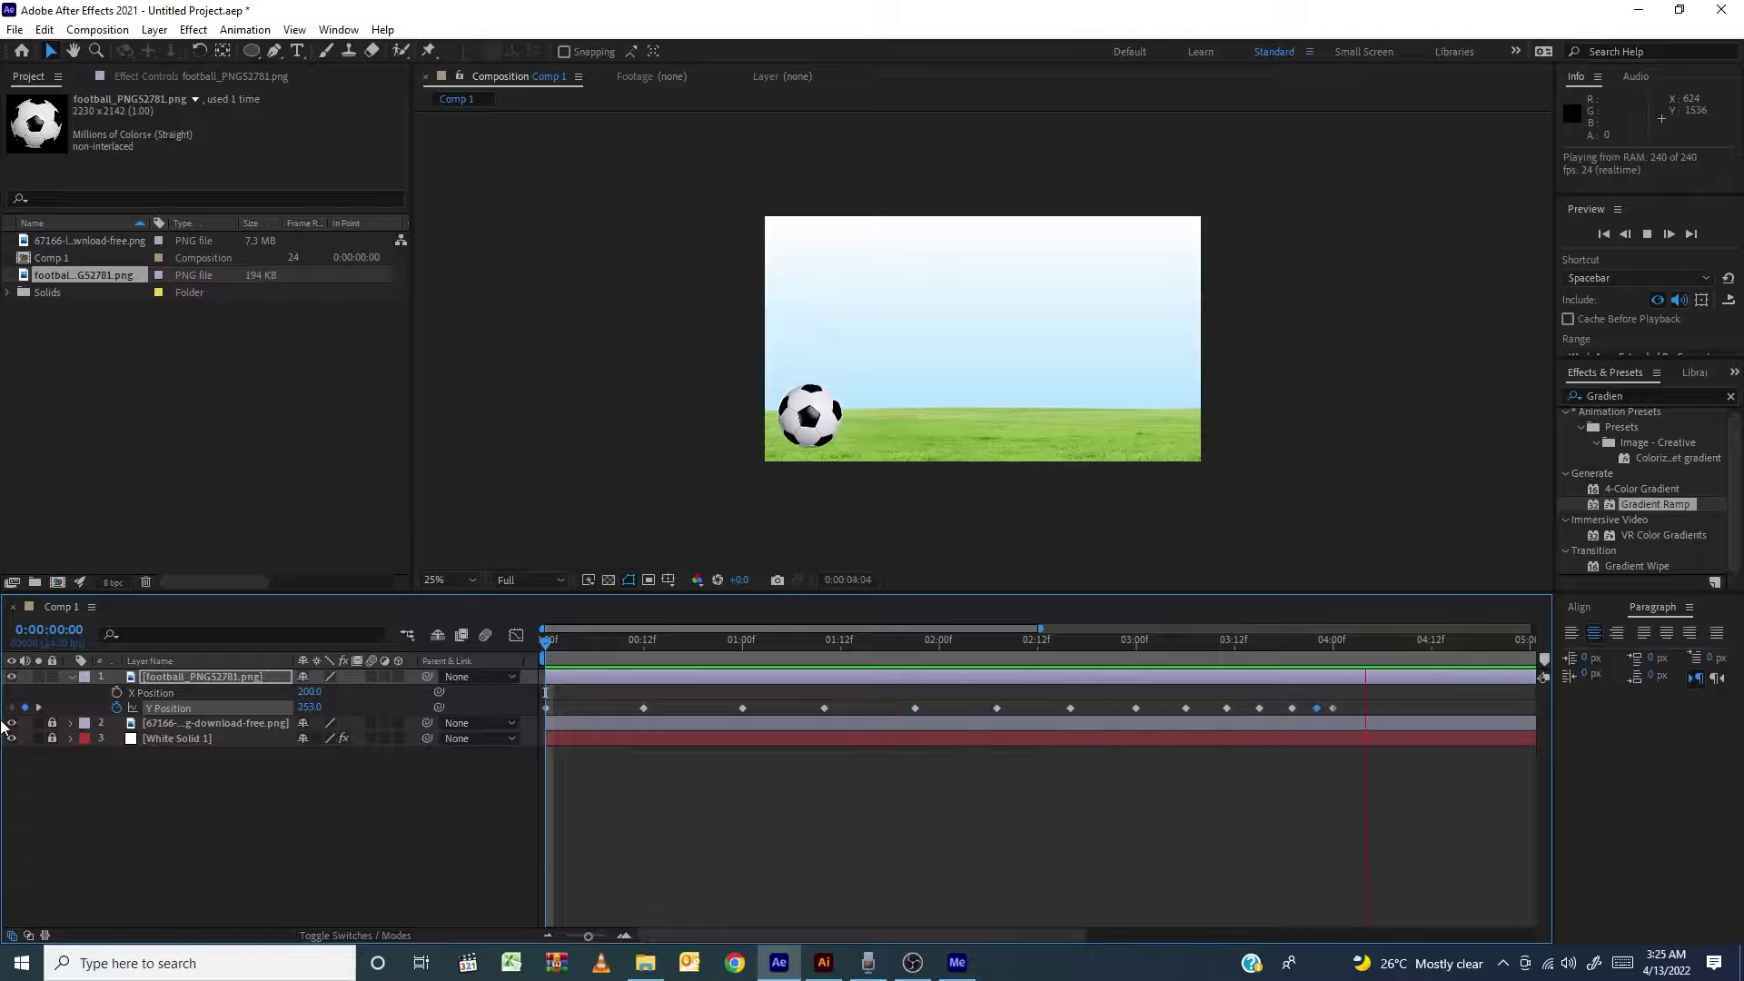
key("space")
Enable X Position keyframing for the football at 0:00:00:00 and set the value to -142
left_click_drag(1164, 647, 488, 724)
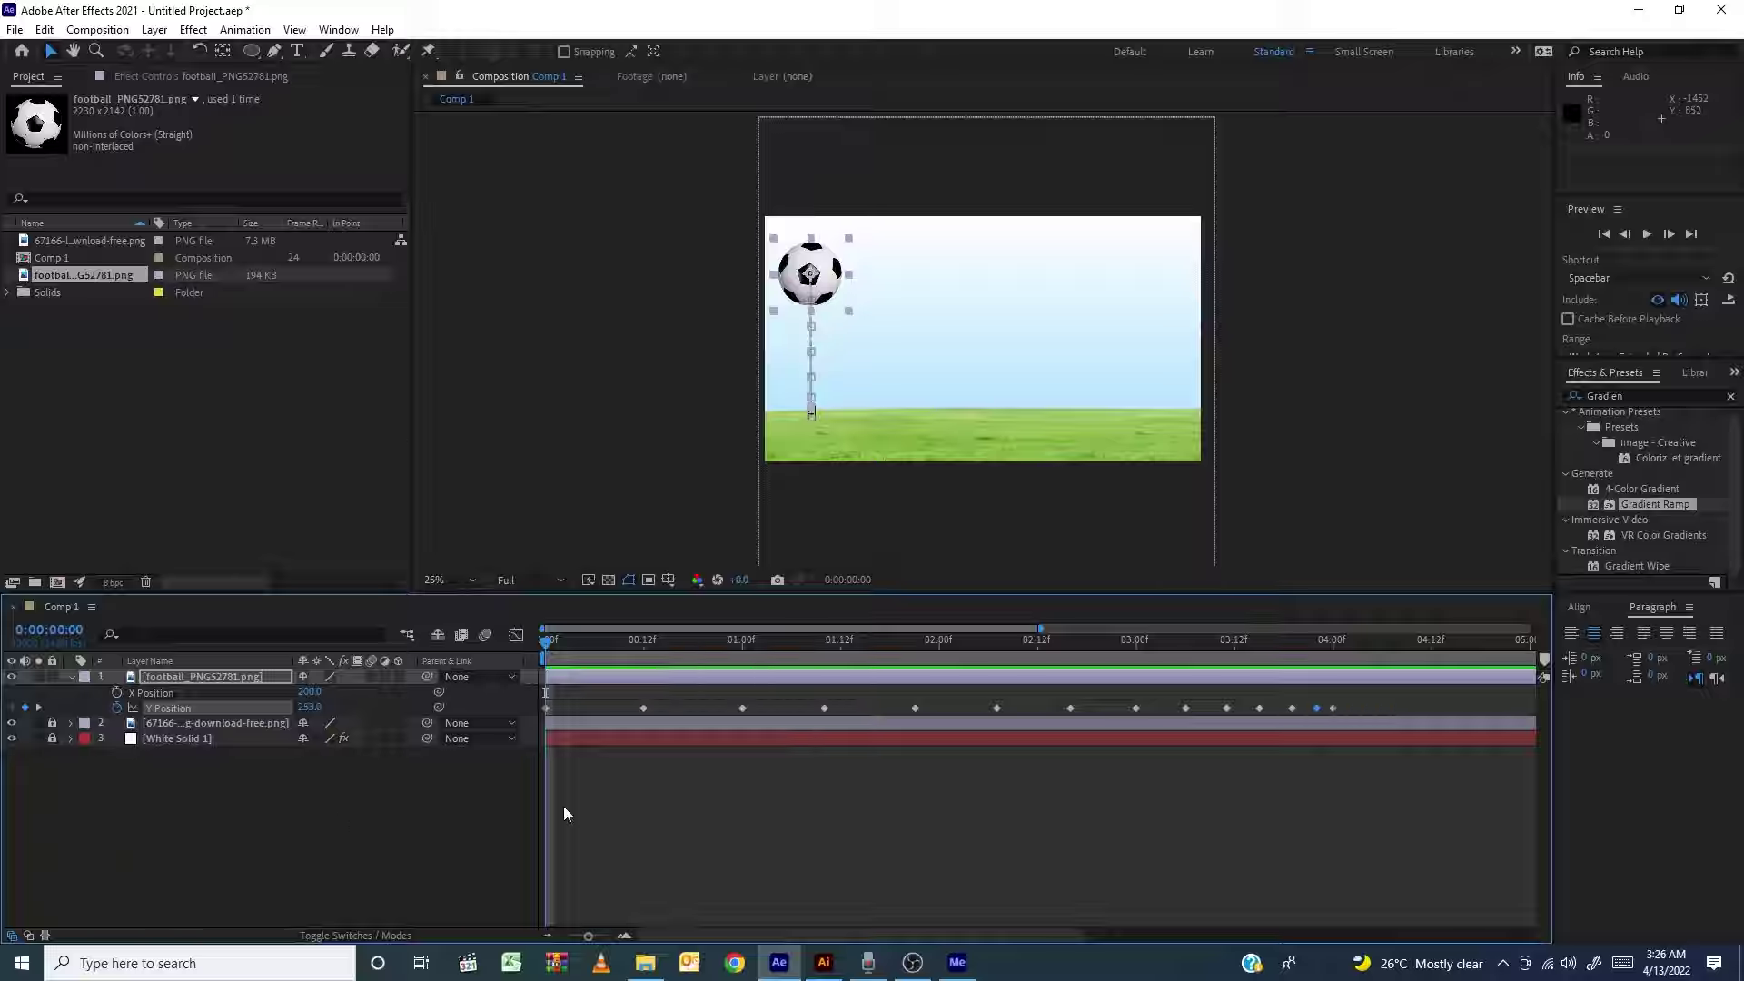
left_click(116, 693)
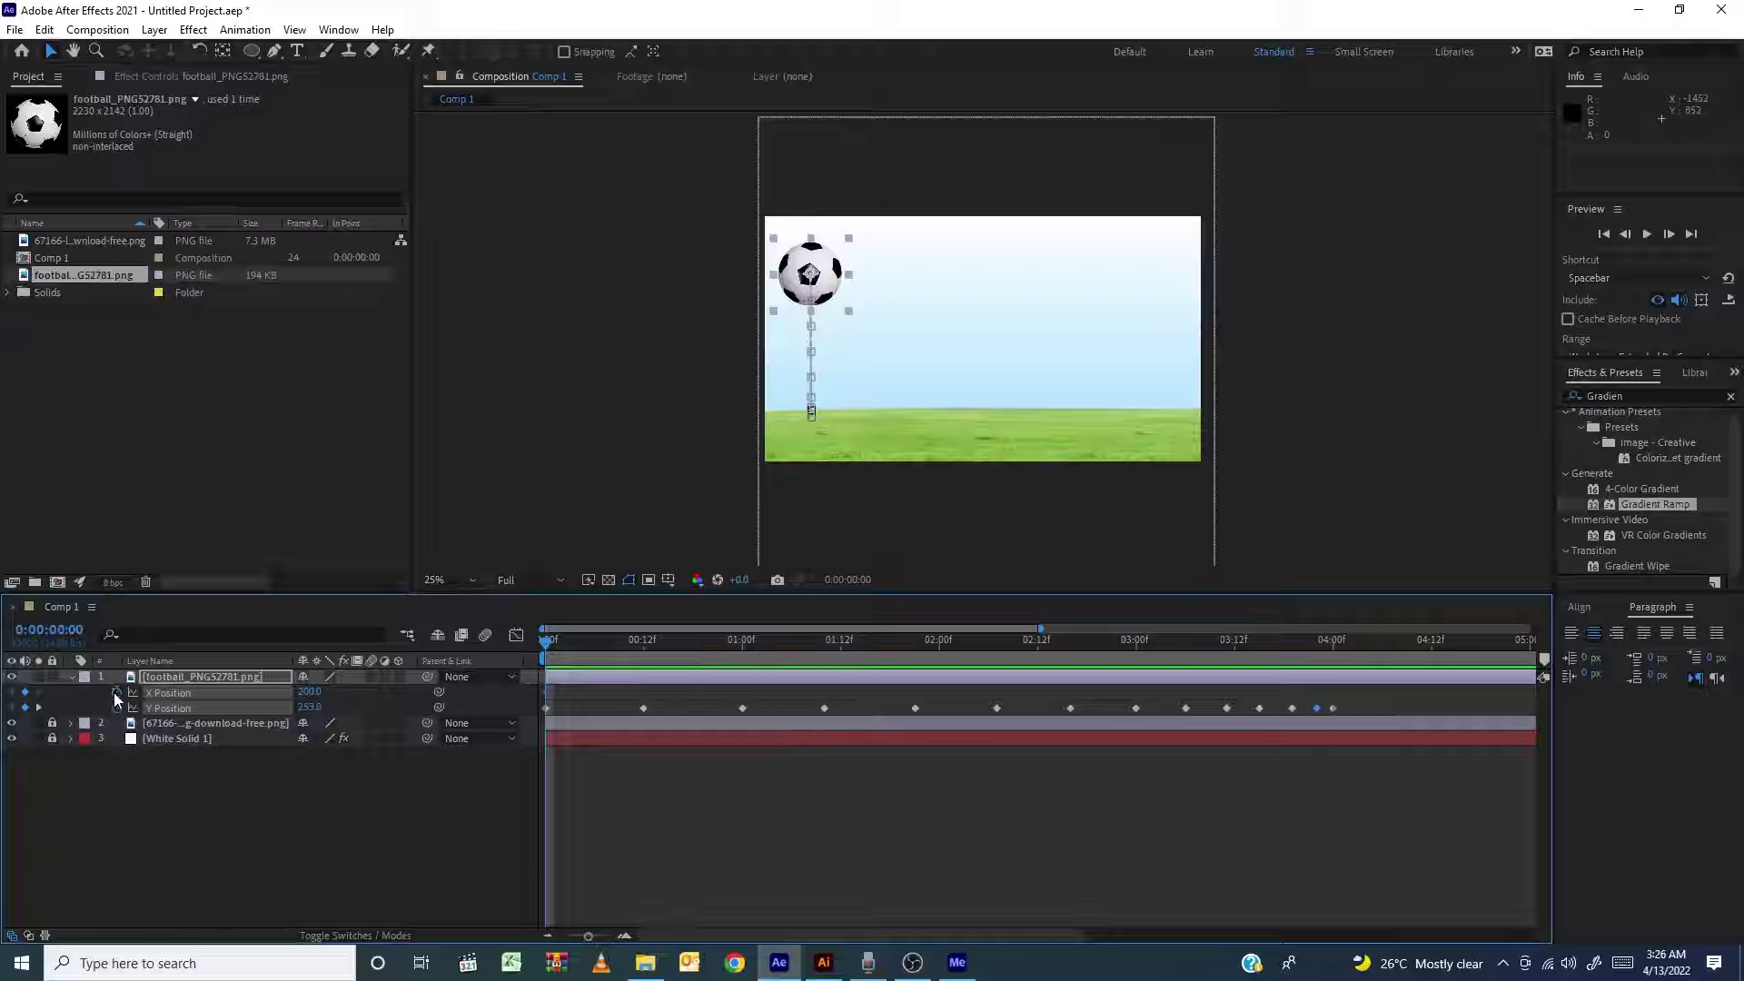
left_click(312, 695)
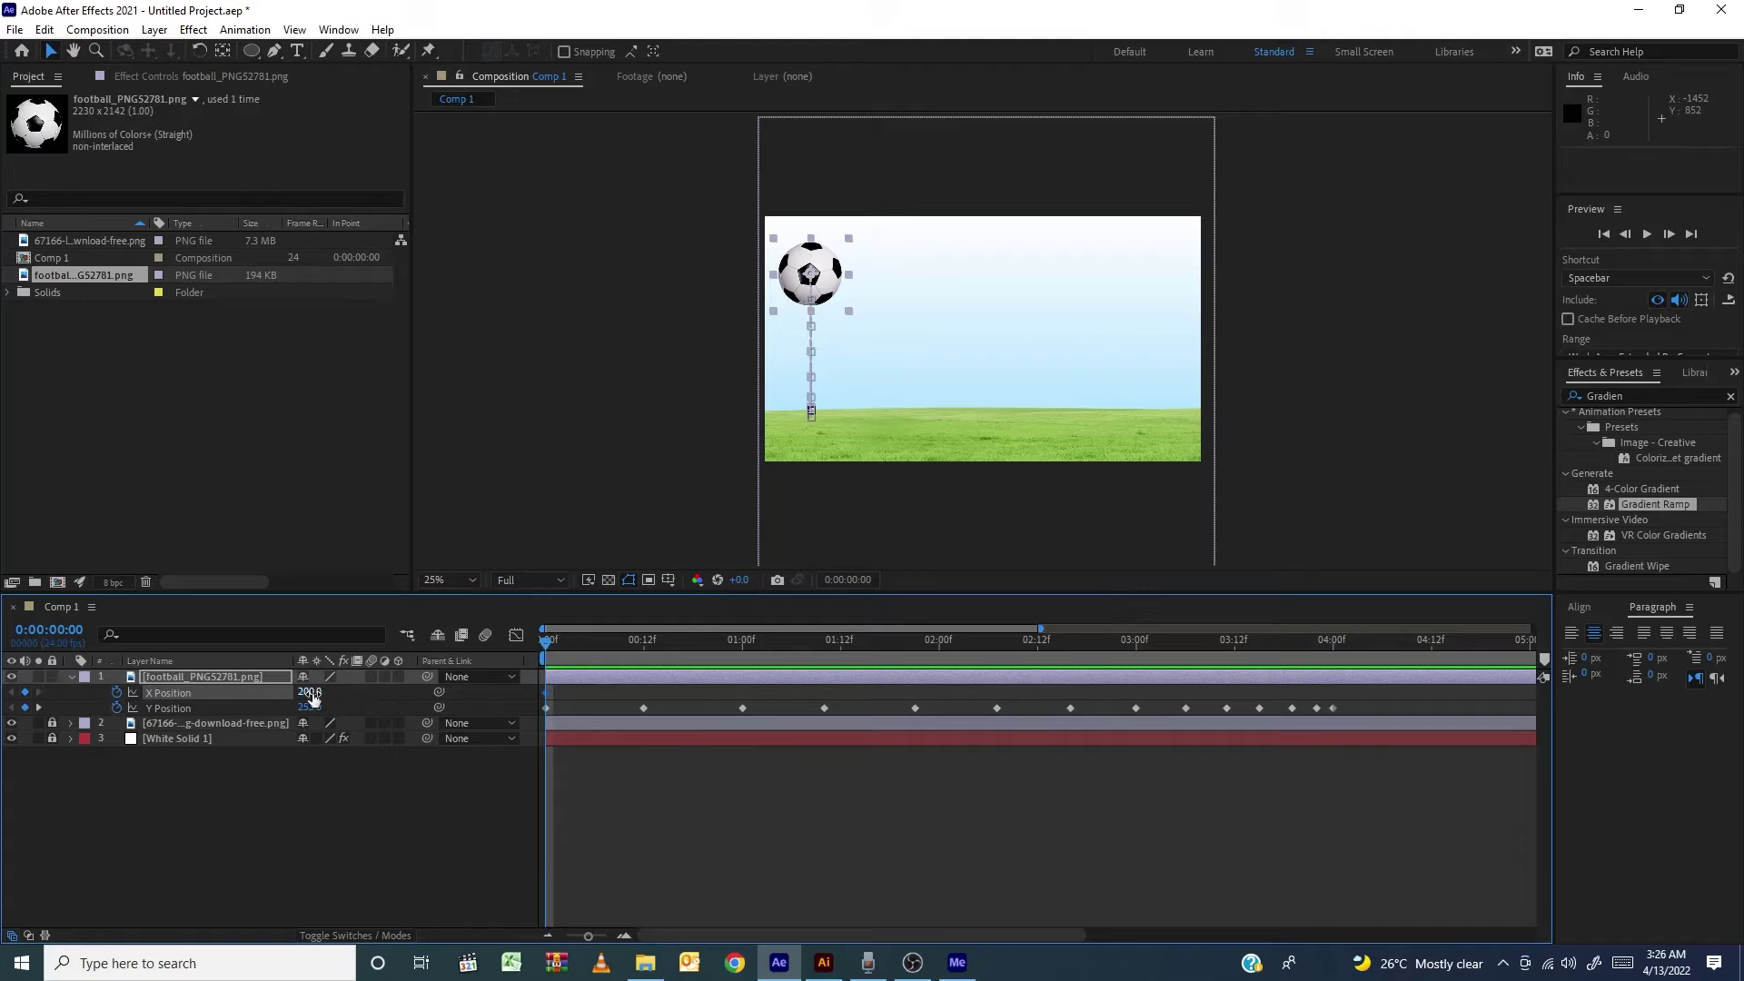
left_click_drag(311, 692, 5, 692)
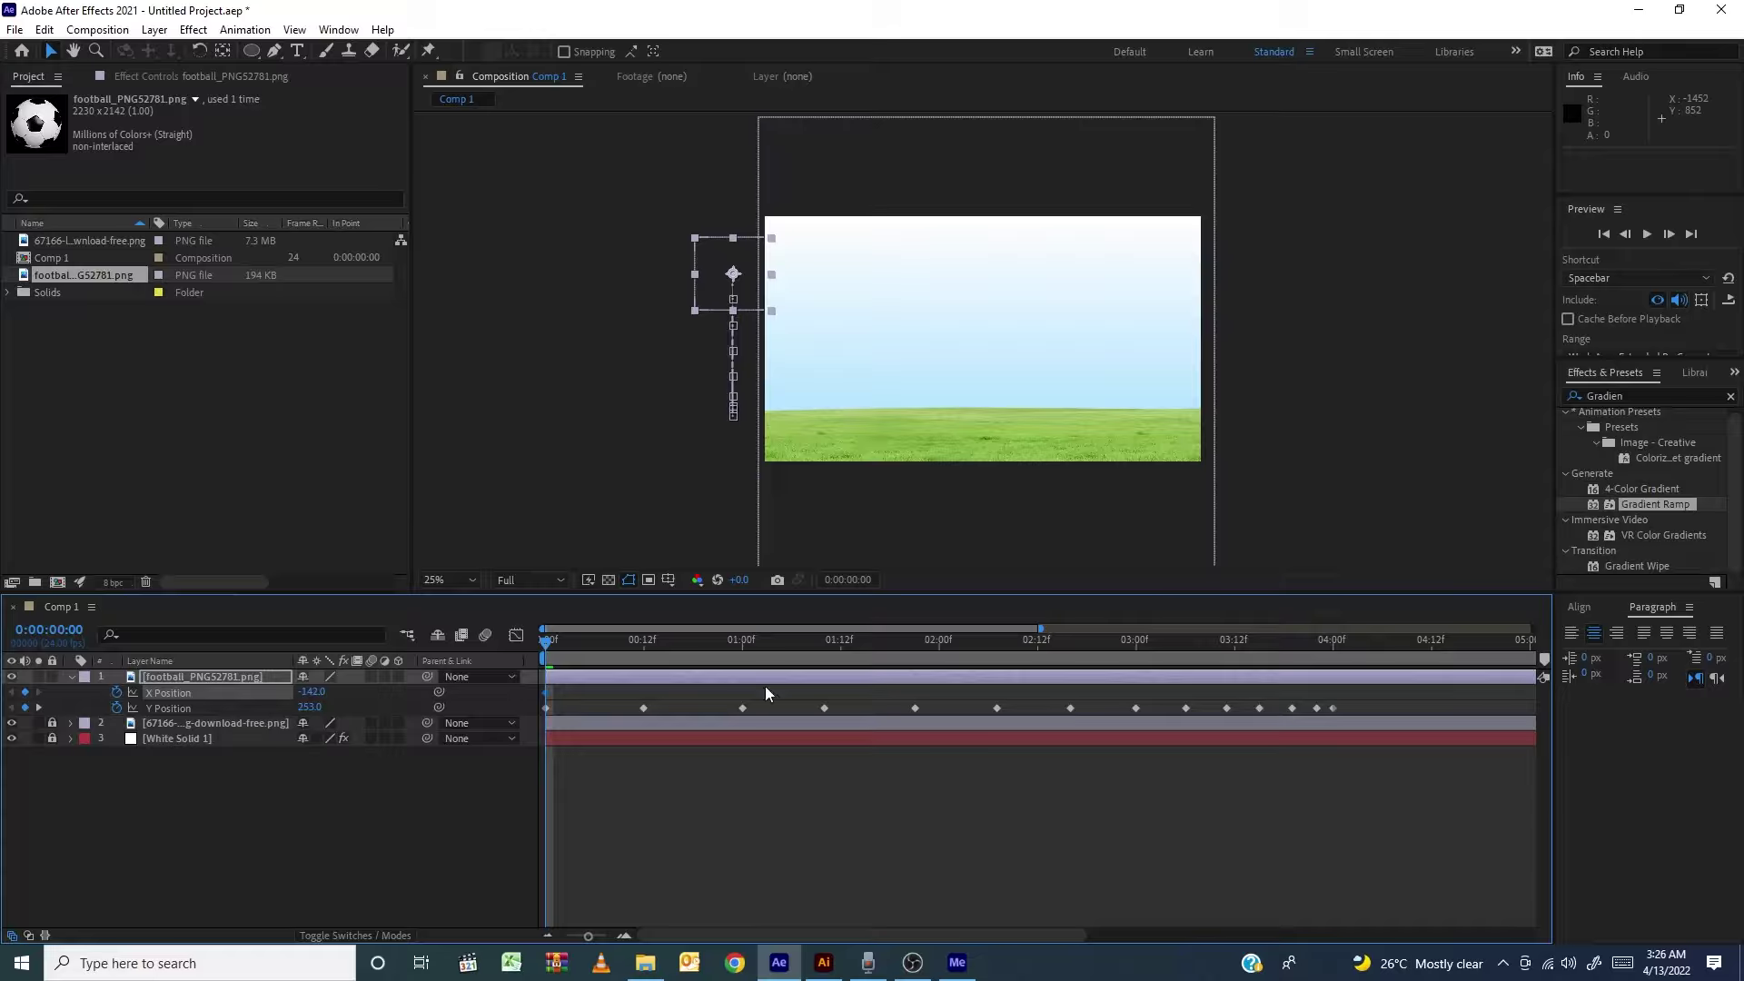
Set the football's X Position to 2237 at 0:00:05:00 so it travels out of the frame
left_click_drag(927, 643, 1357, 663)
left_click_drag(1226, 662, 1260, 695)
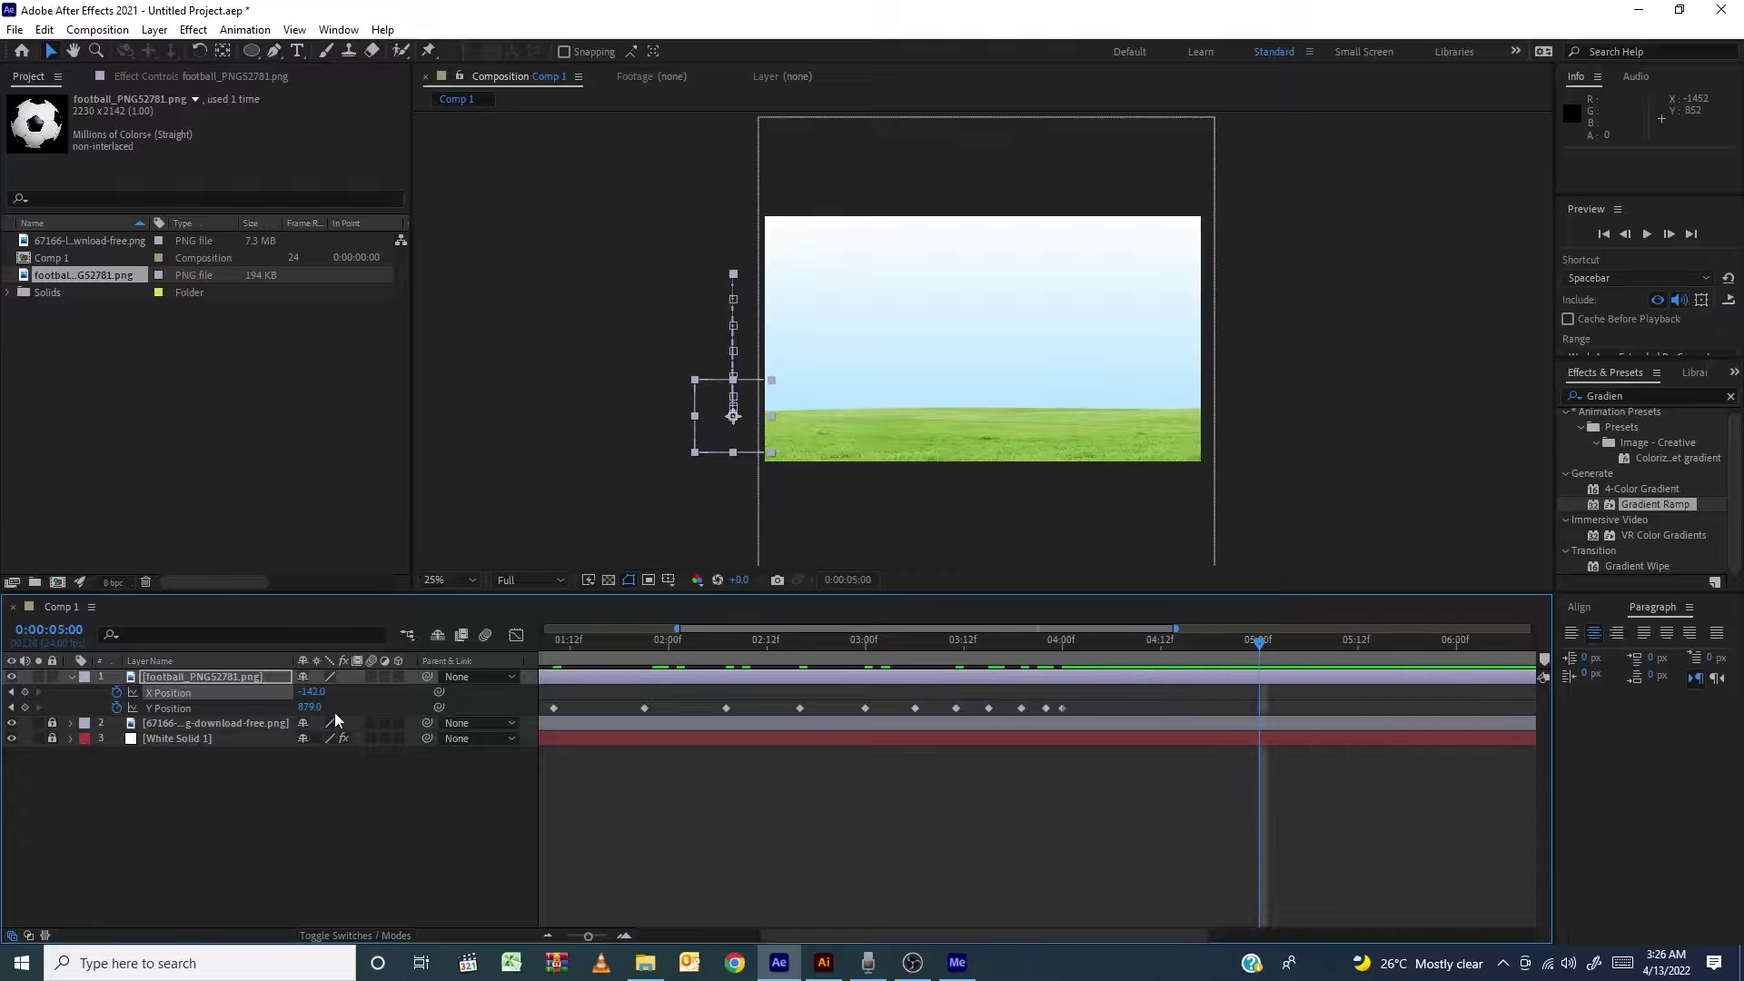
left_click_drag(324, 696, 861, 667)
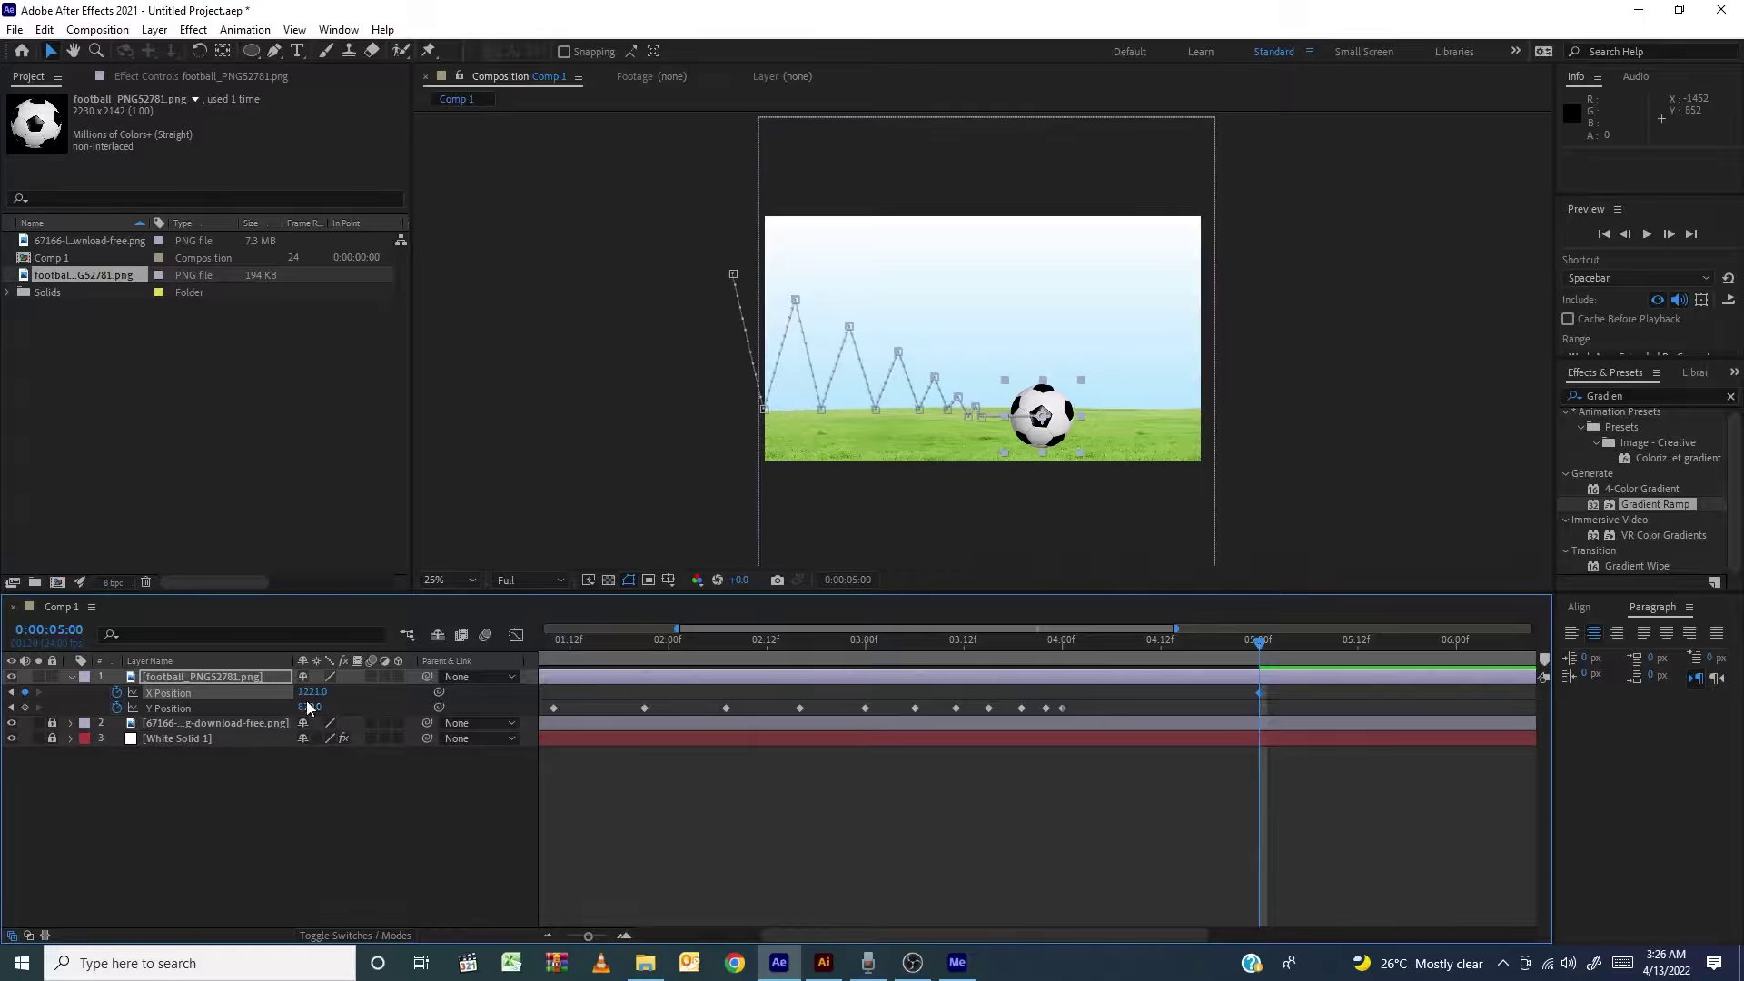
left_click_drag(312, 692, 4, 707)
Preview the football bouncing across the scene and return to the first frames
left_click(1079, 817)
key("space")
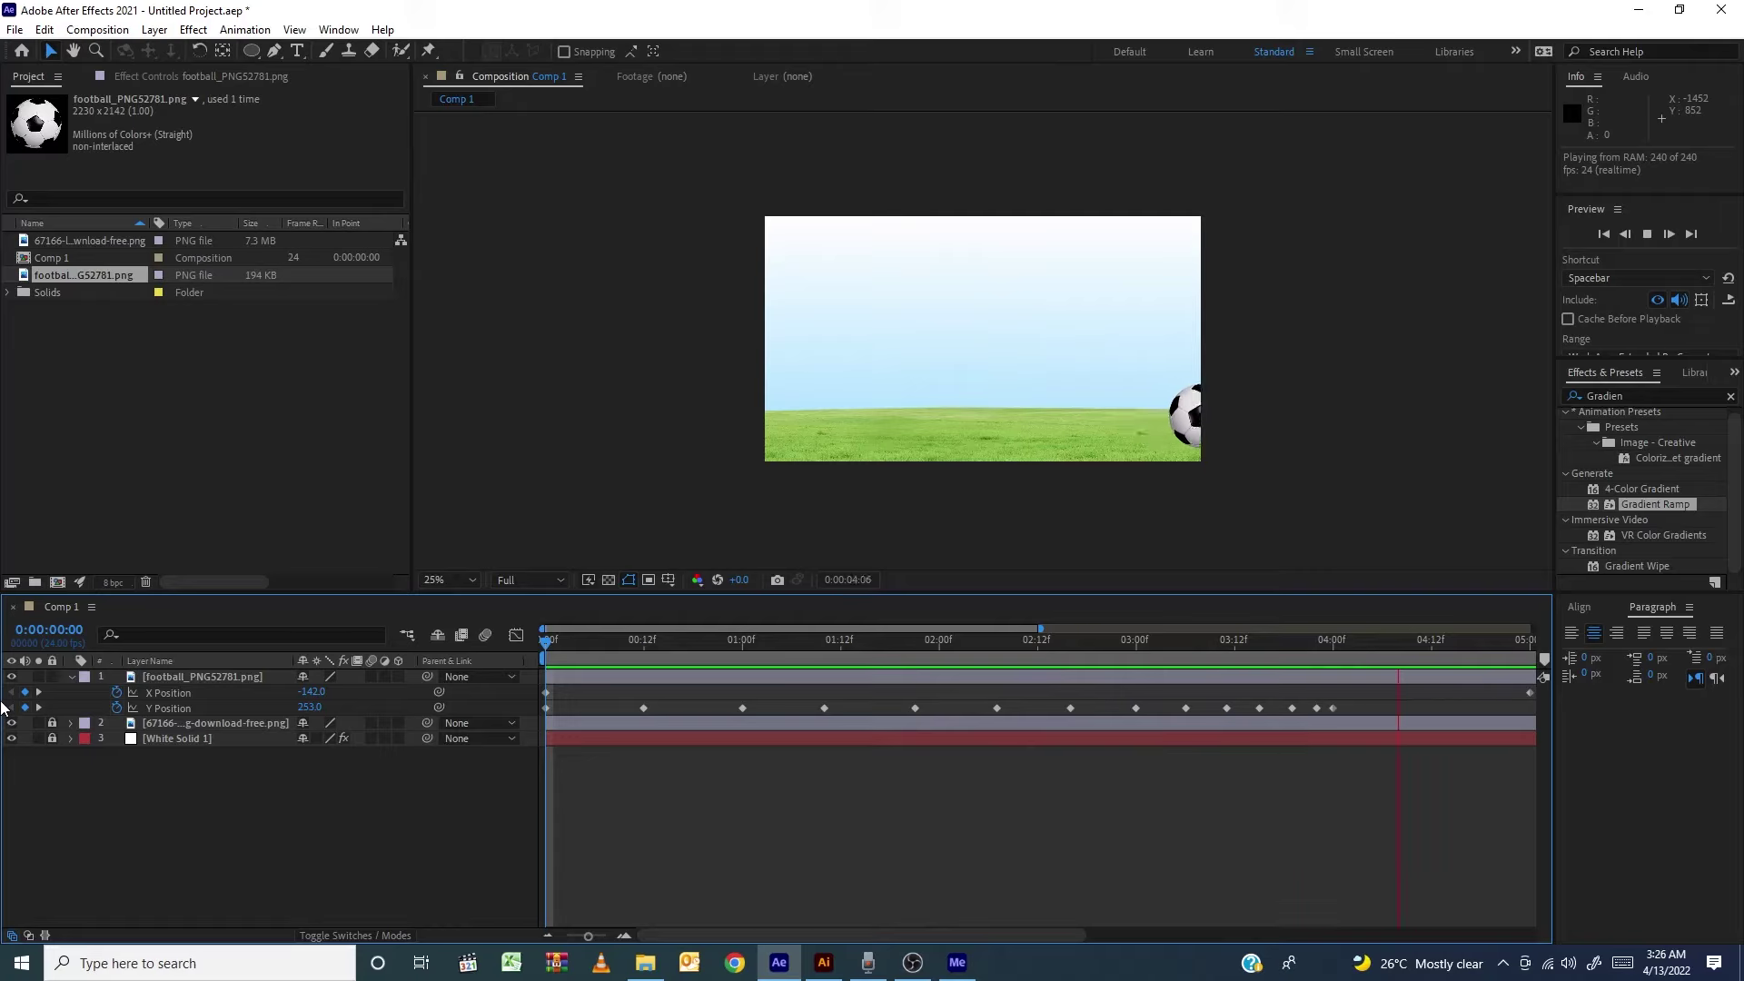
key("space")
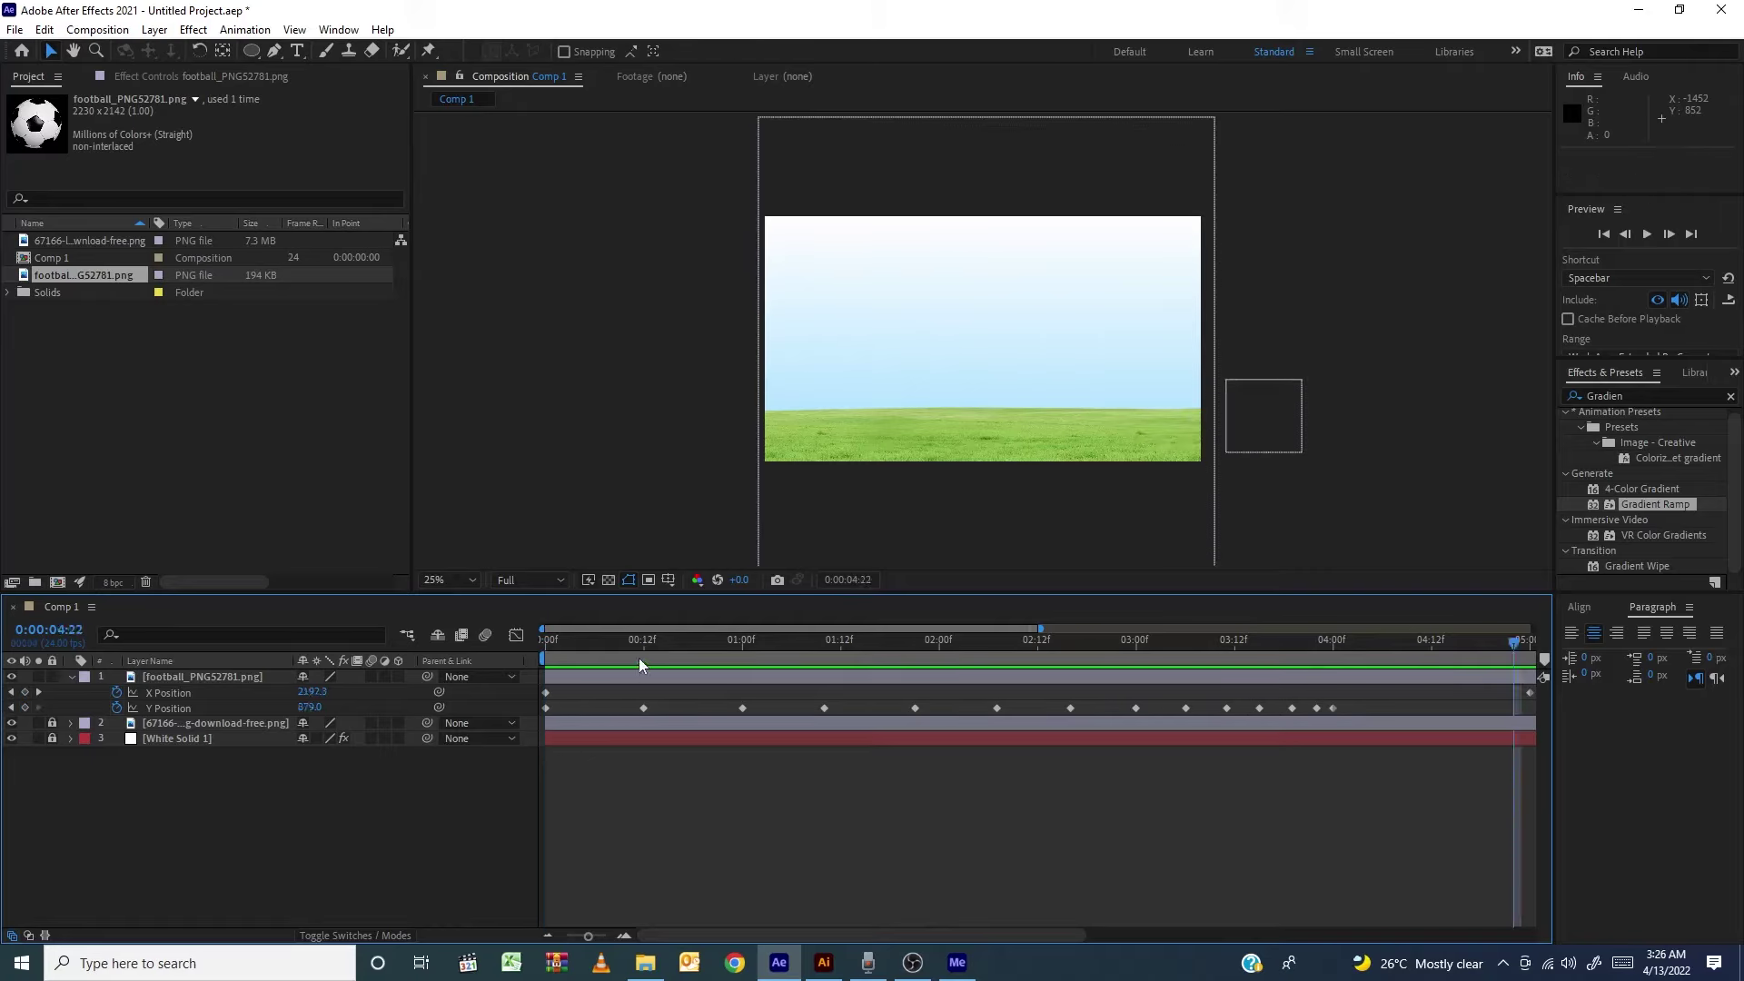
left_click_drag(640, 663, 543, 700)
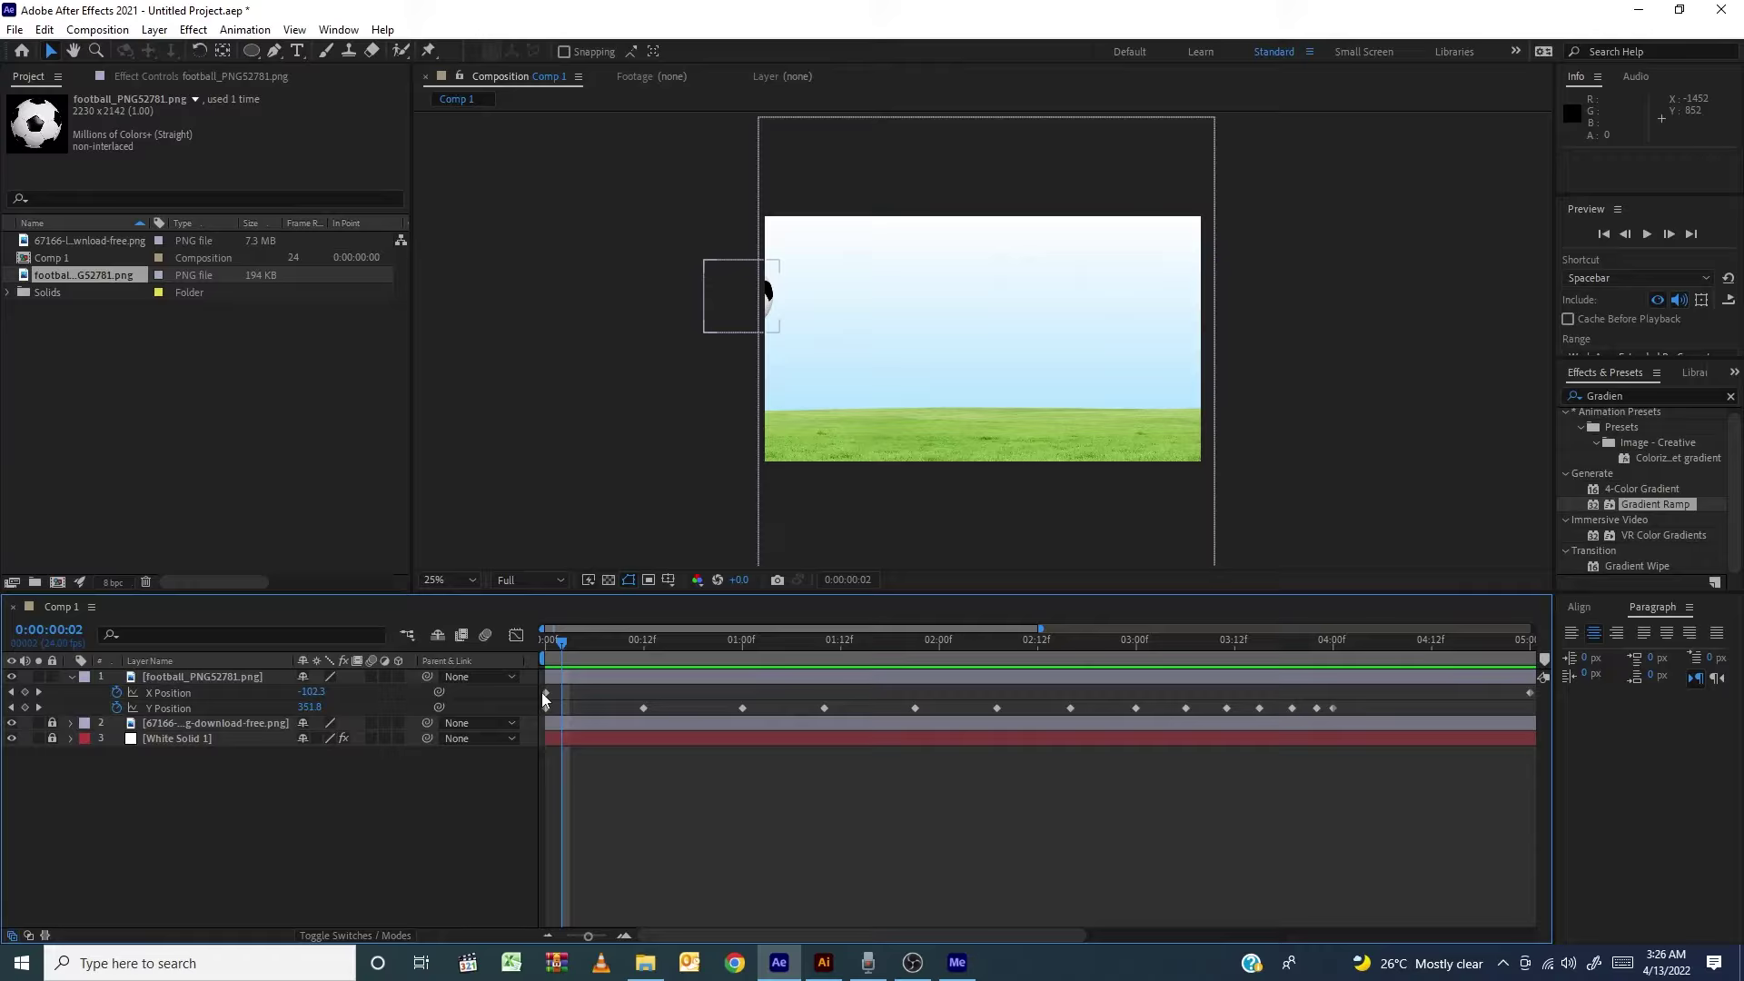
Apply Easy Ease to the football's Y Position keyframe at the first rebound peak, 0:00:01:00
mouse_move(541, 692)
left_click_drag(617, 641, 741, 694)
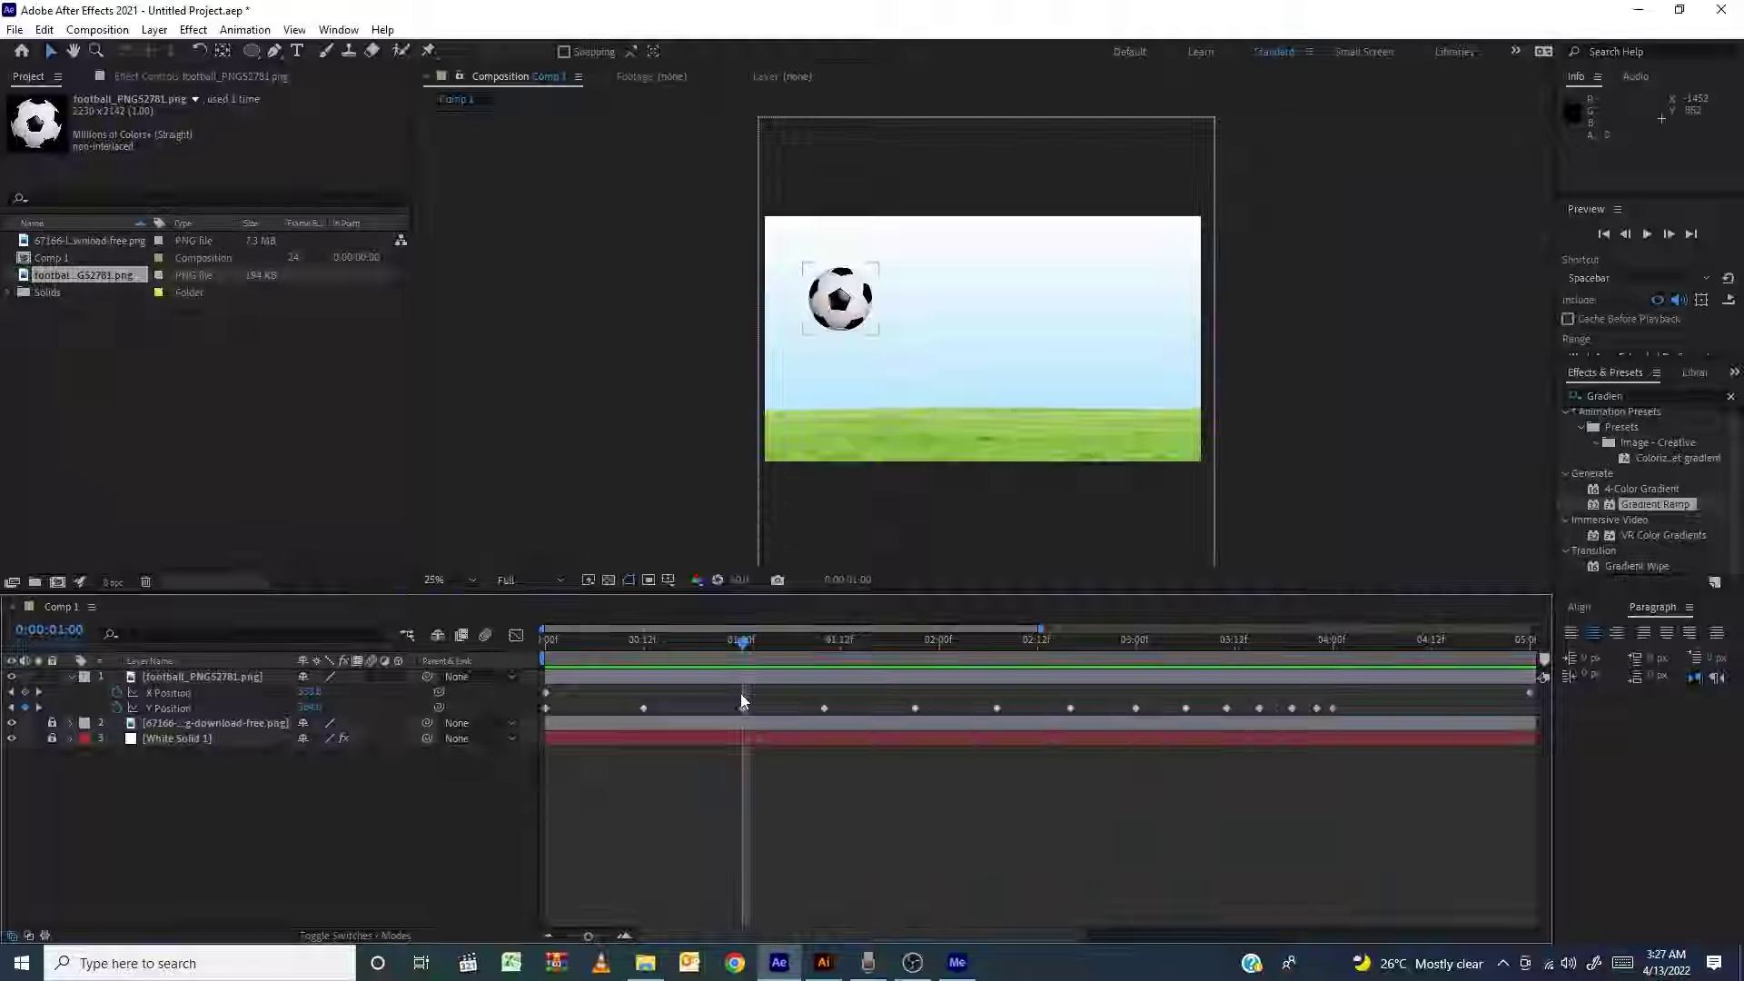
left_click(739, 694)
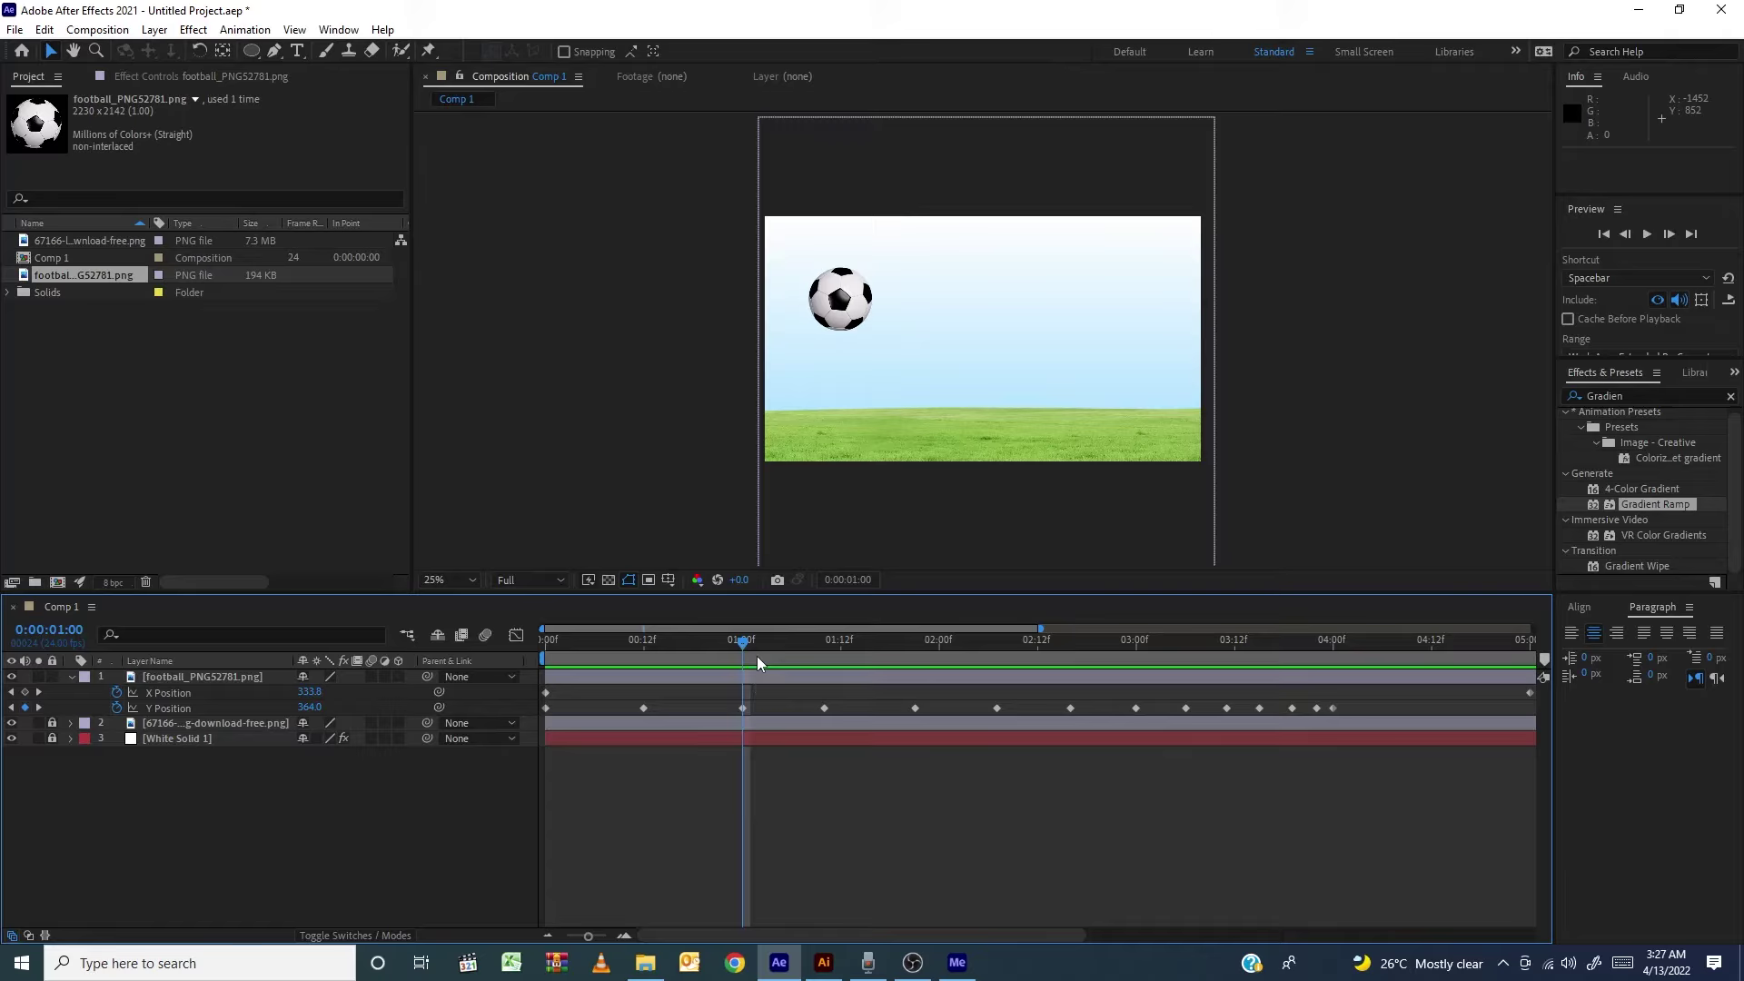
left_click(863, 318)
mouse_move(743, 644)
left_mouse_down()
mouse_move(777, 663)
mouse_move(741, 662)
left_mouse_up()
left_click(743, 708)
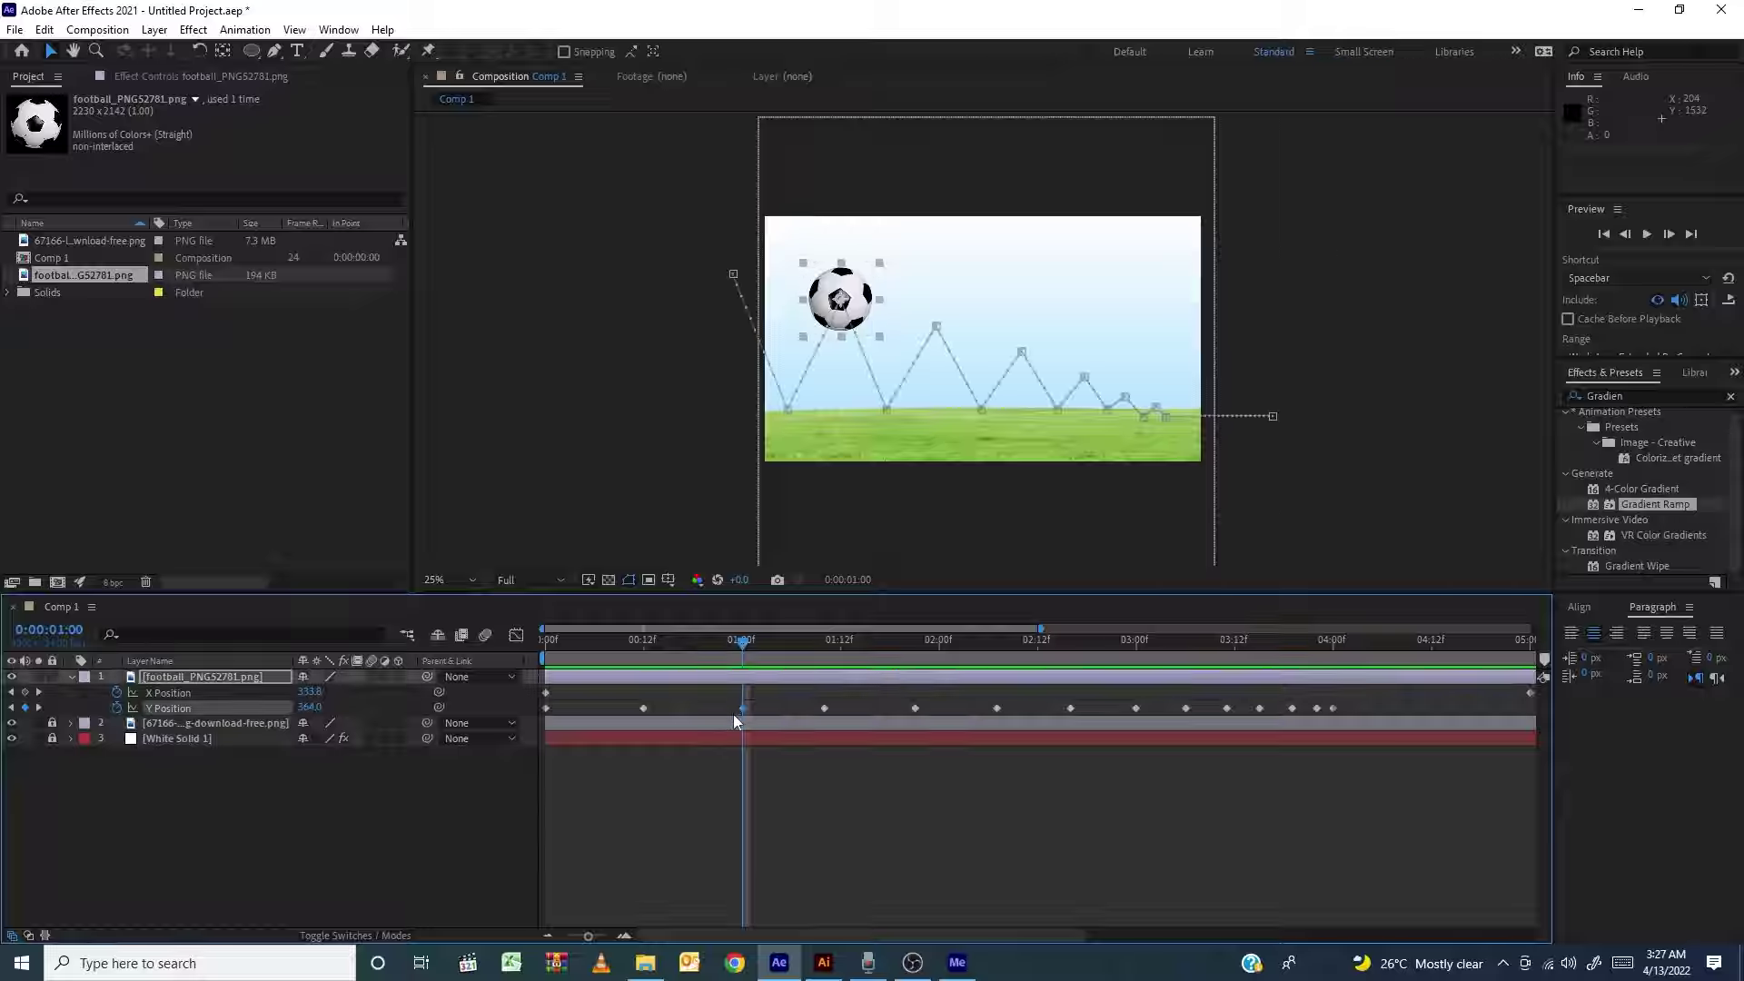
key("F9")
left_click(736, 718)
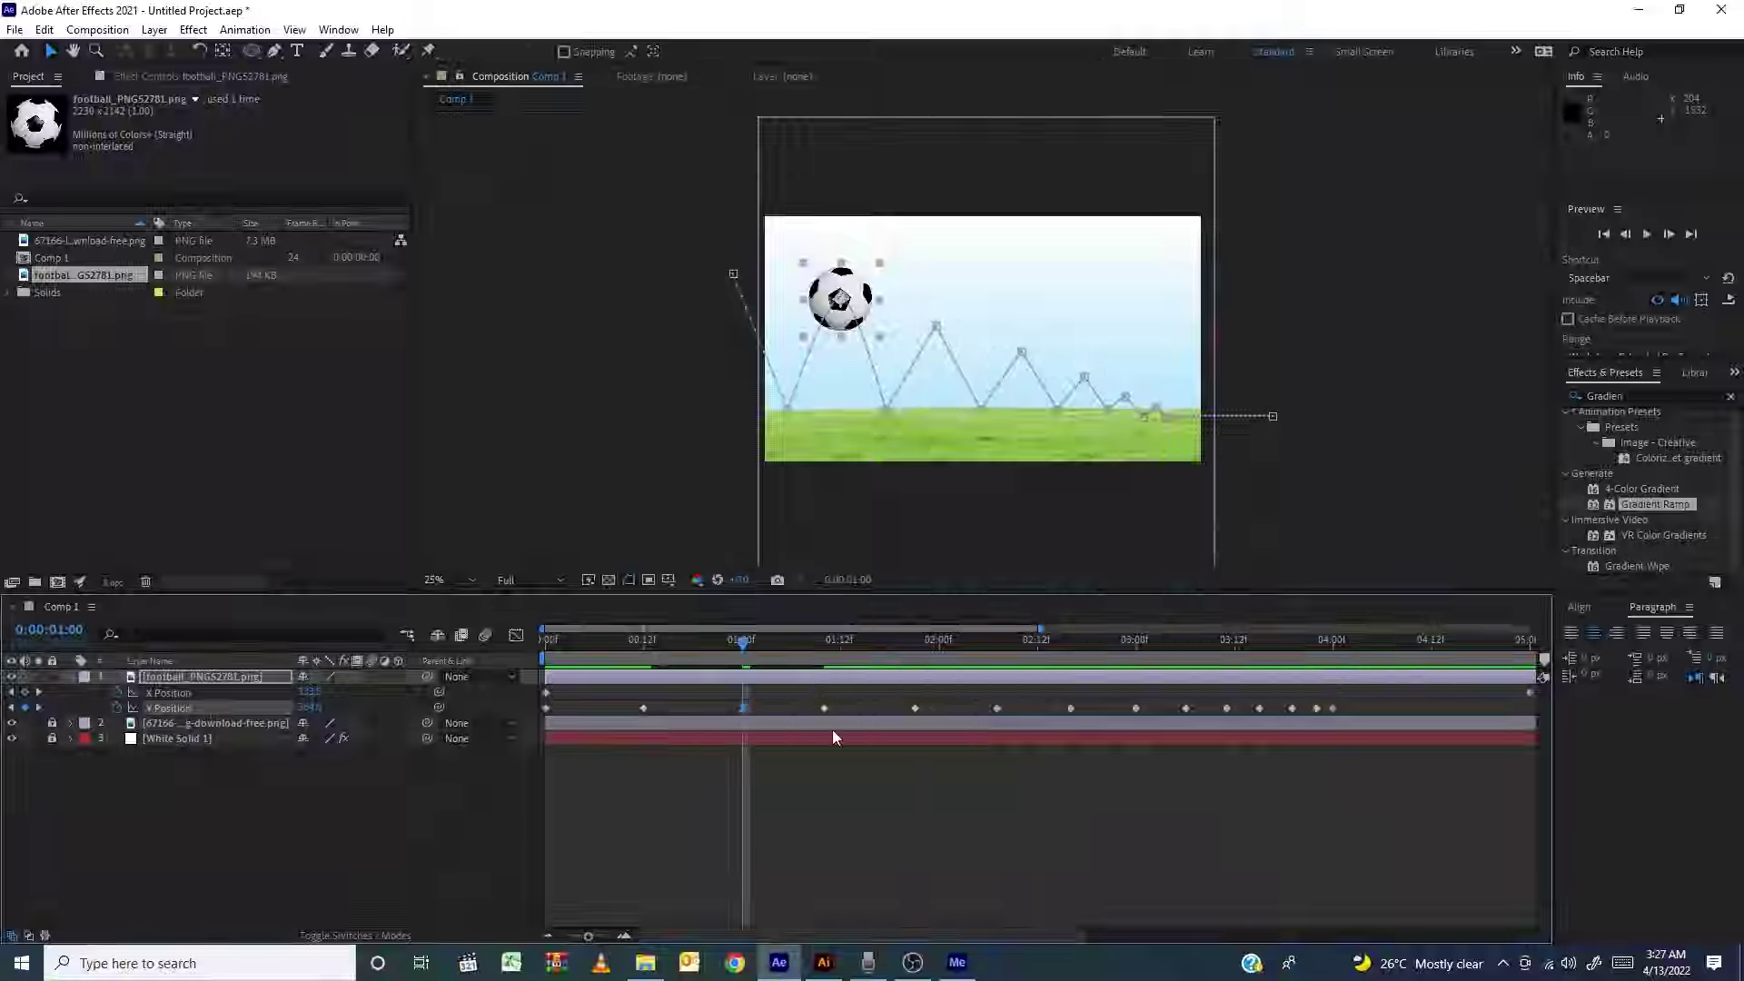
left_click(743, 708)
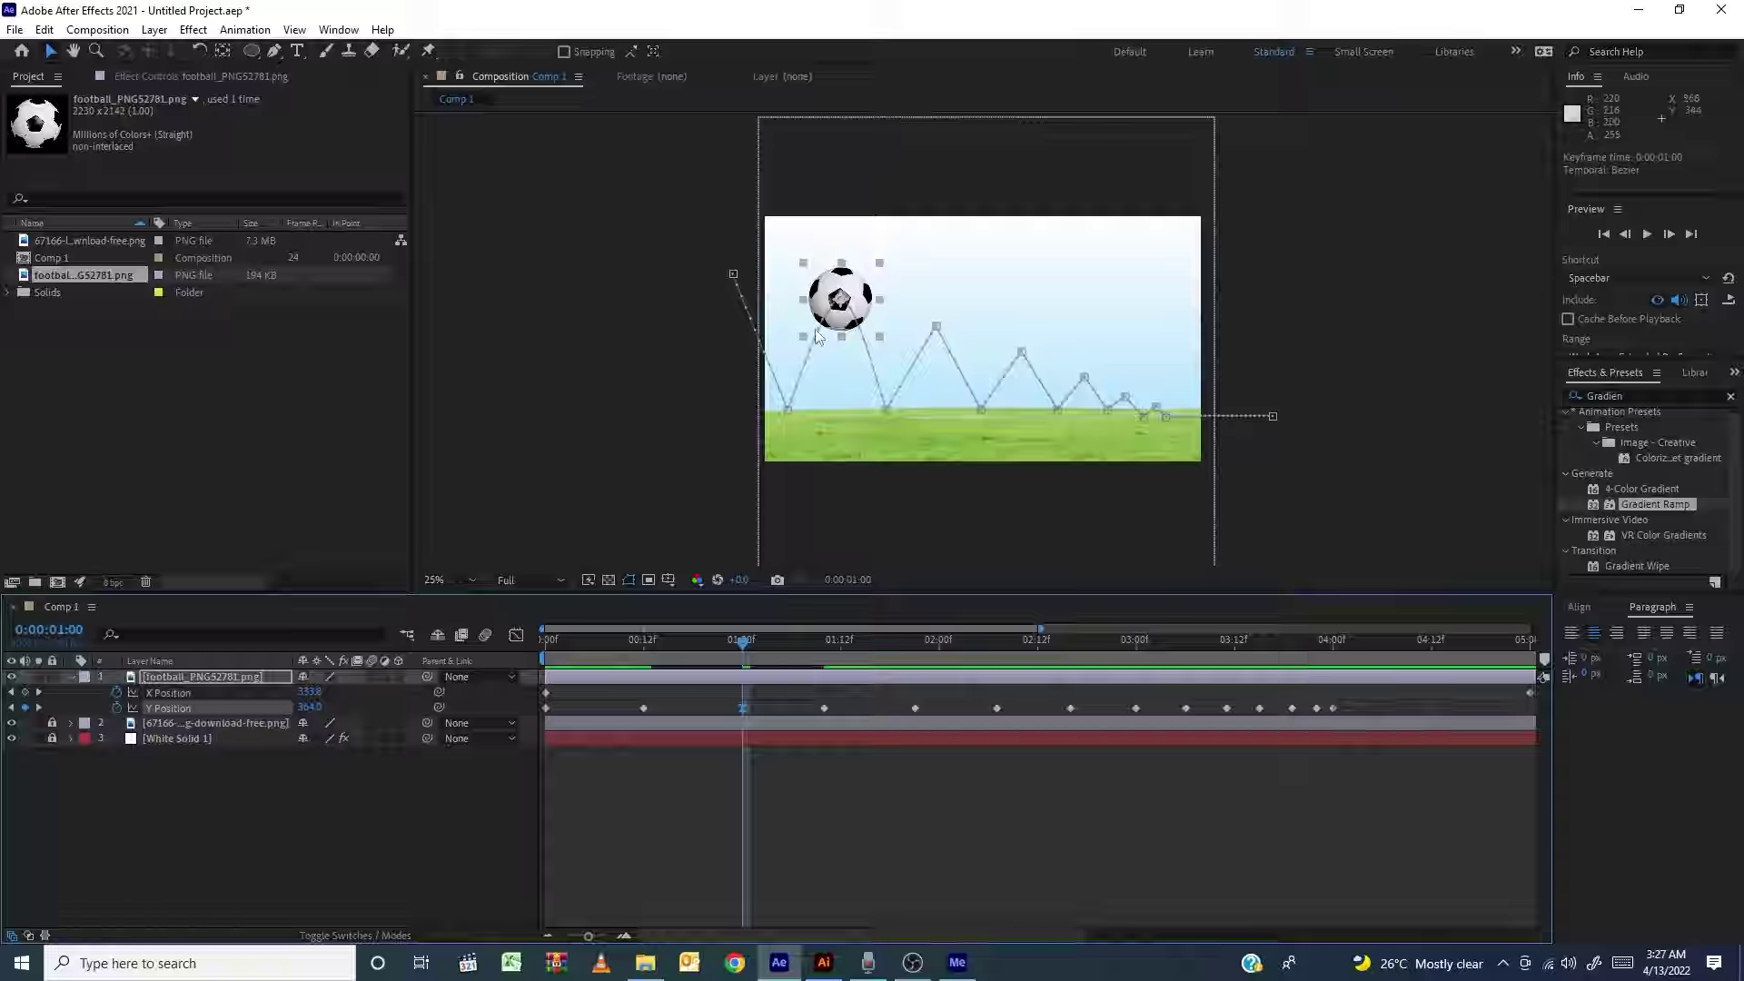
Apply Easy Ease to the Y Position peak keyframes at 0:00:01:21 and 0:00:02:16
left_click(898, 640)
key("k")
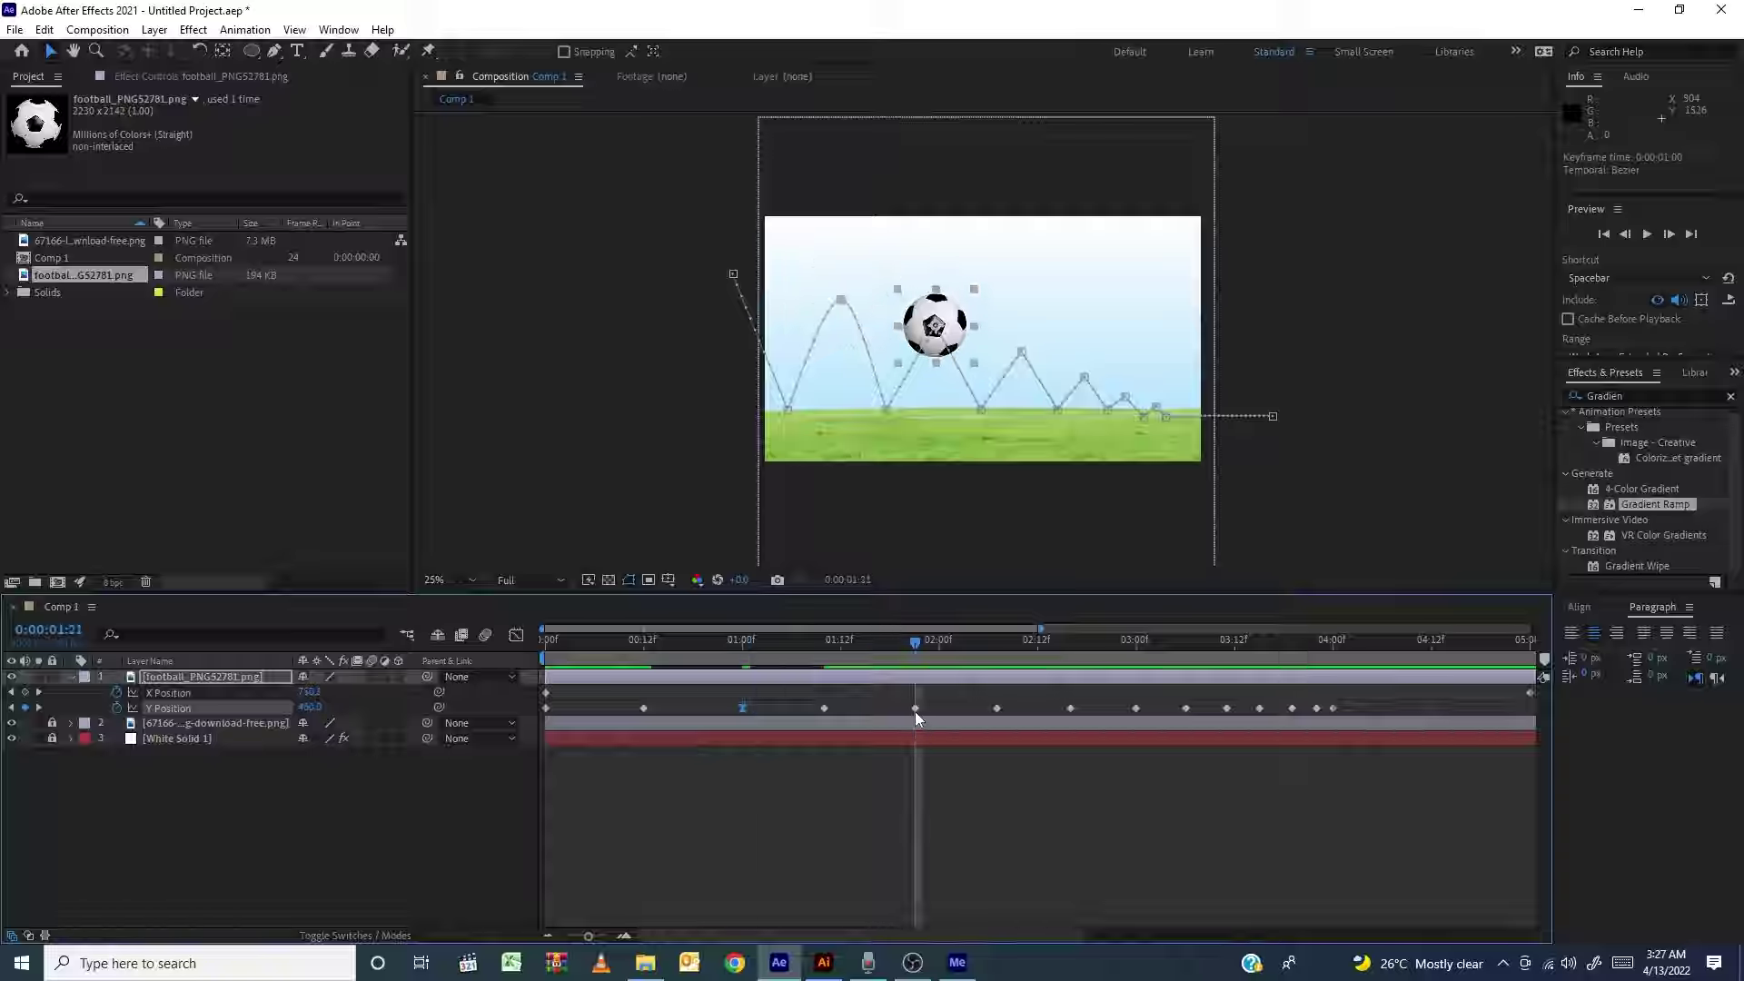
left_click(914, 708)
key("F9")
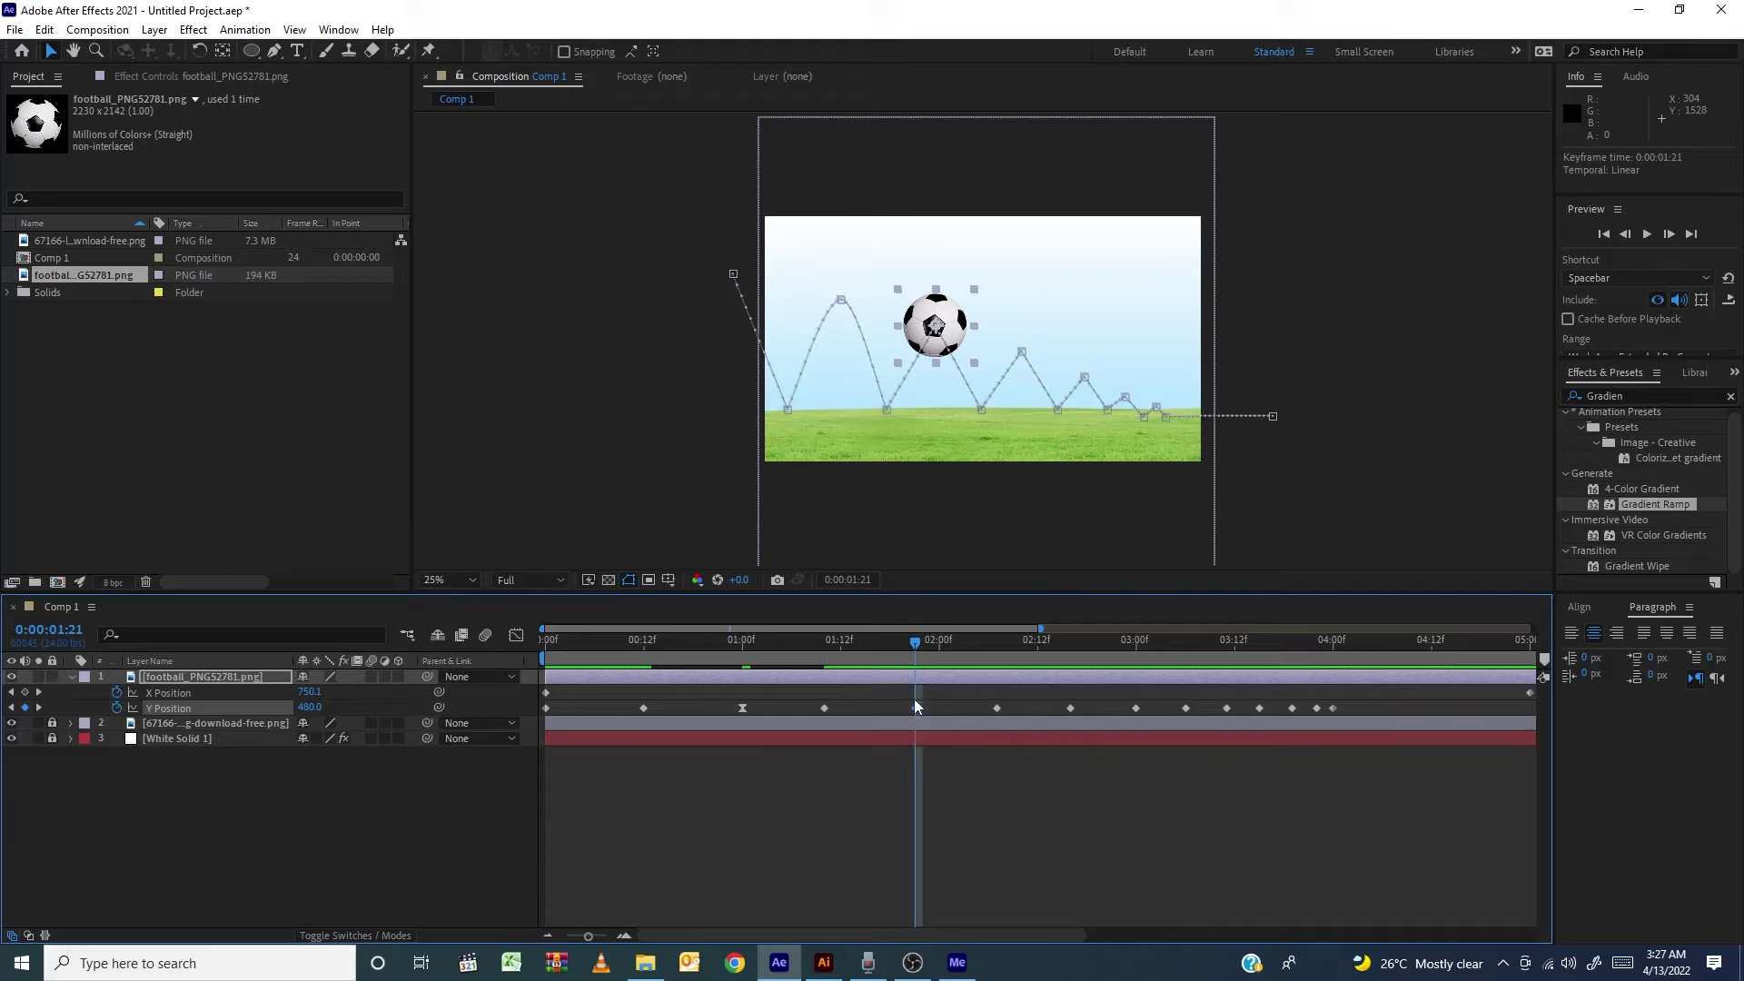
left_click_drag(999, 640, 1187, 647)
left_click(1068, 708)
key("F9")
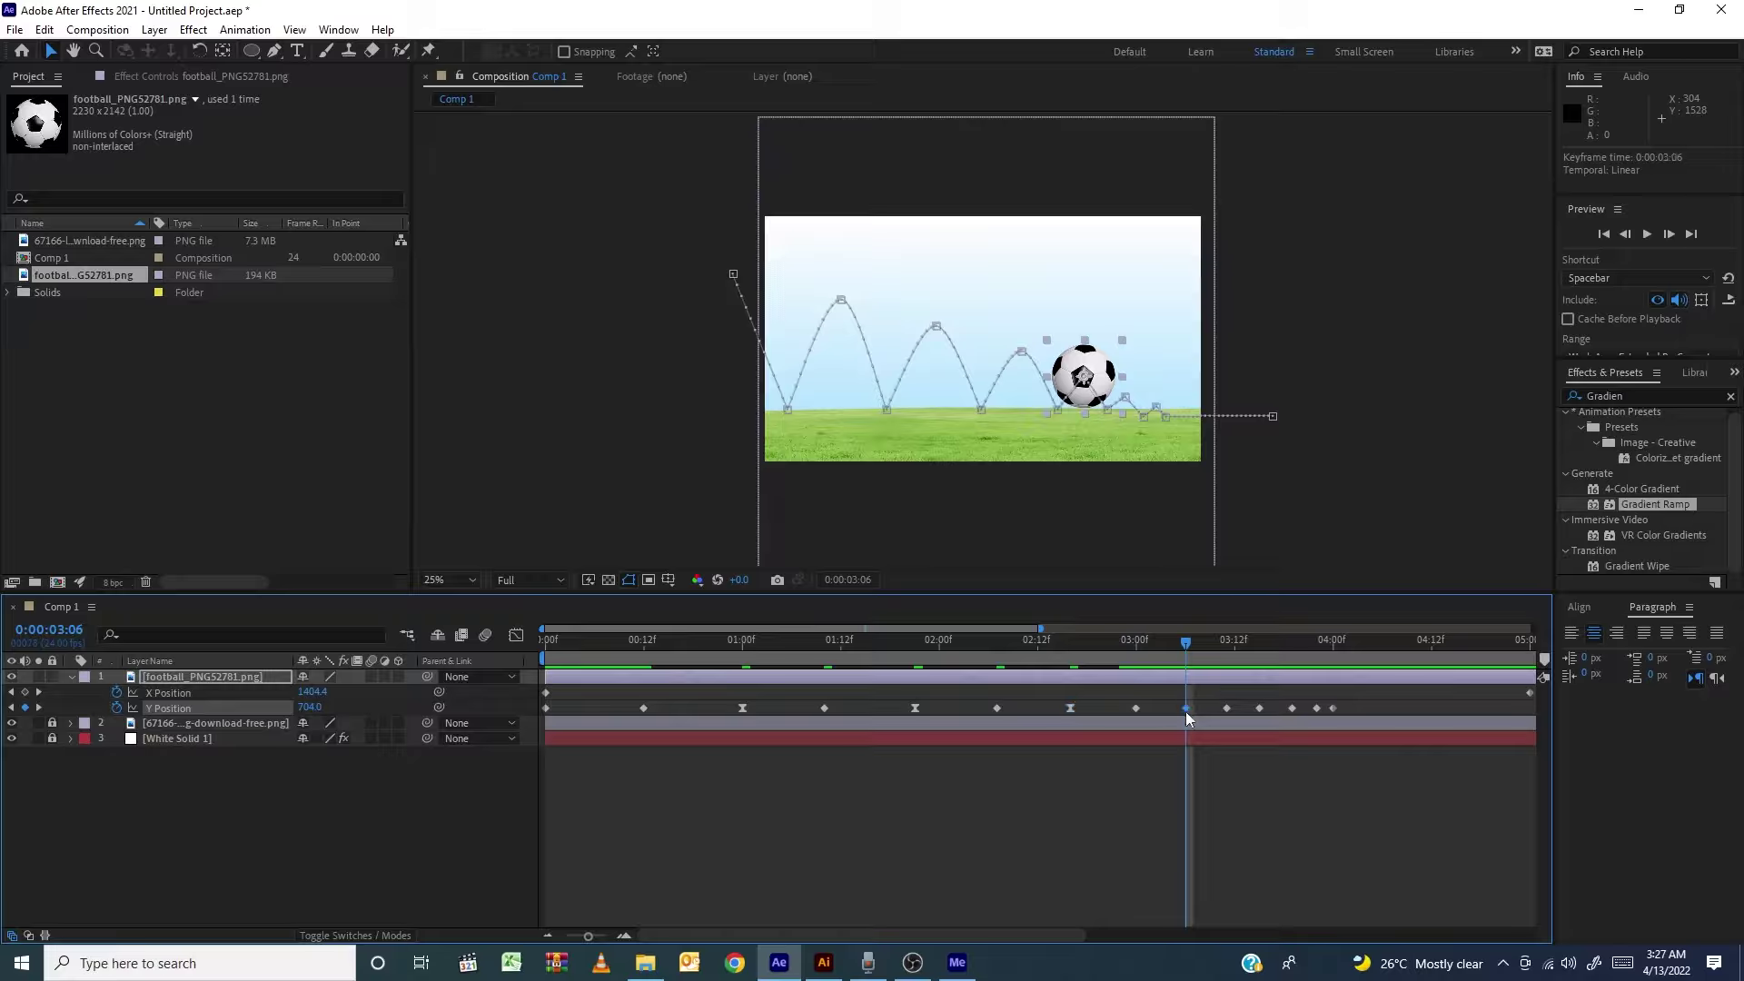
Apply Easy Ease to the remaining Y Position peak keyframes at 0:00:03:06, 0:00:03:15 and 0:00:03:22
key("F9")
left_click(1262, 643)
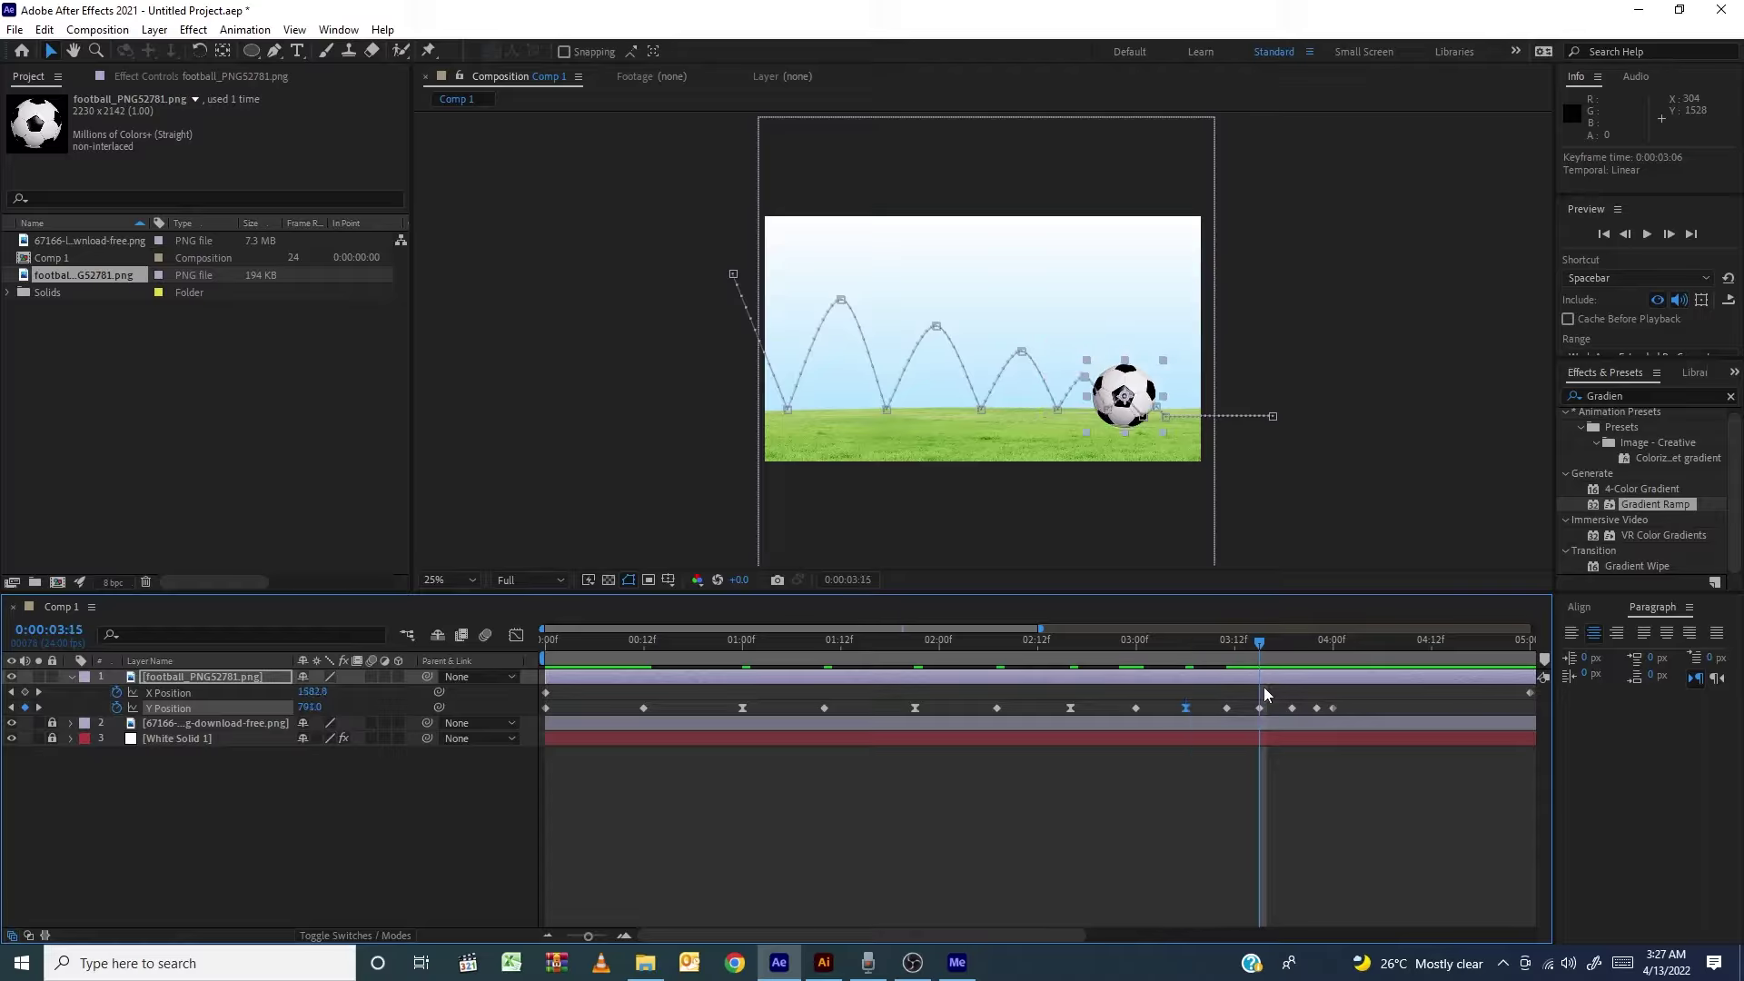
left_click(1261, 709)
key("F9")
left_click_drag(1307, 640, 1315, 647)
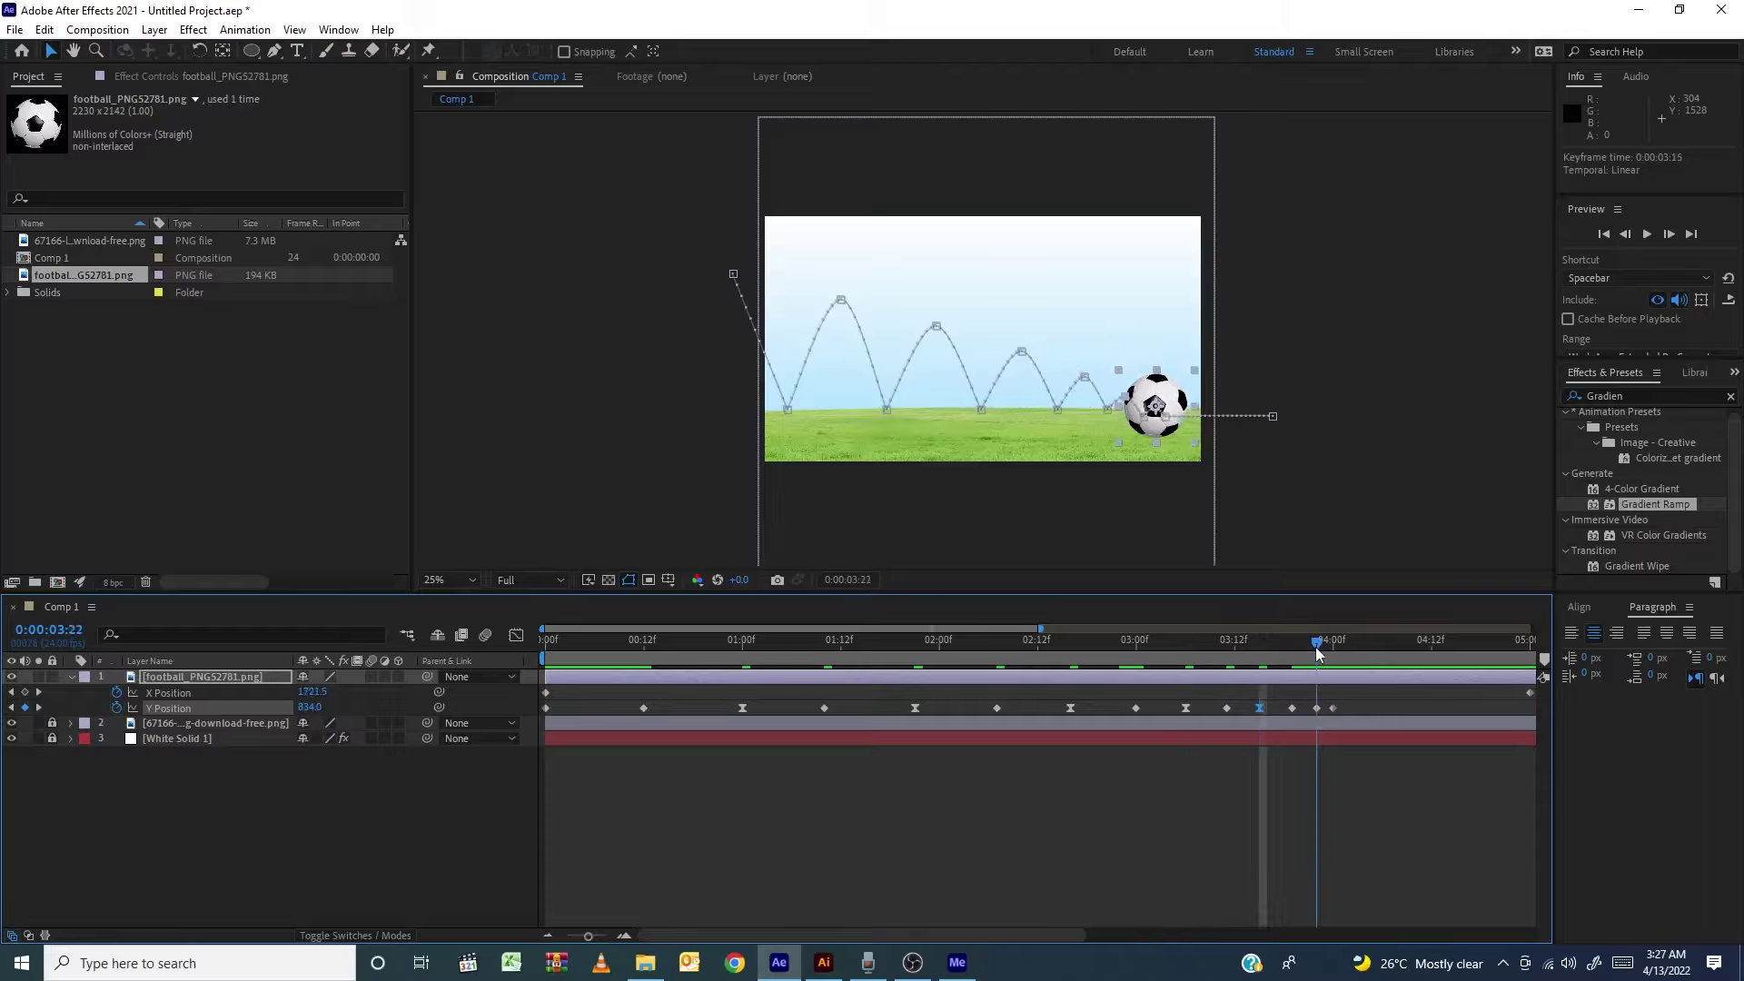
left_click(1316, 709)
key("F9")
Preview the football's eased bounce path across the scene from the start
key("space")
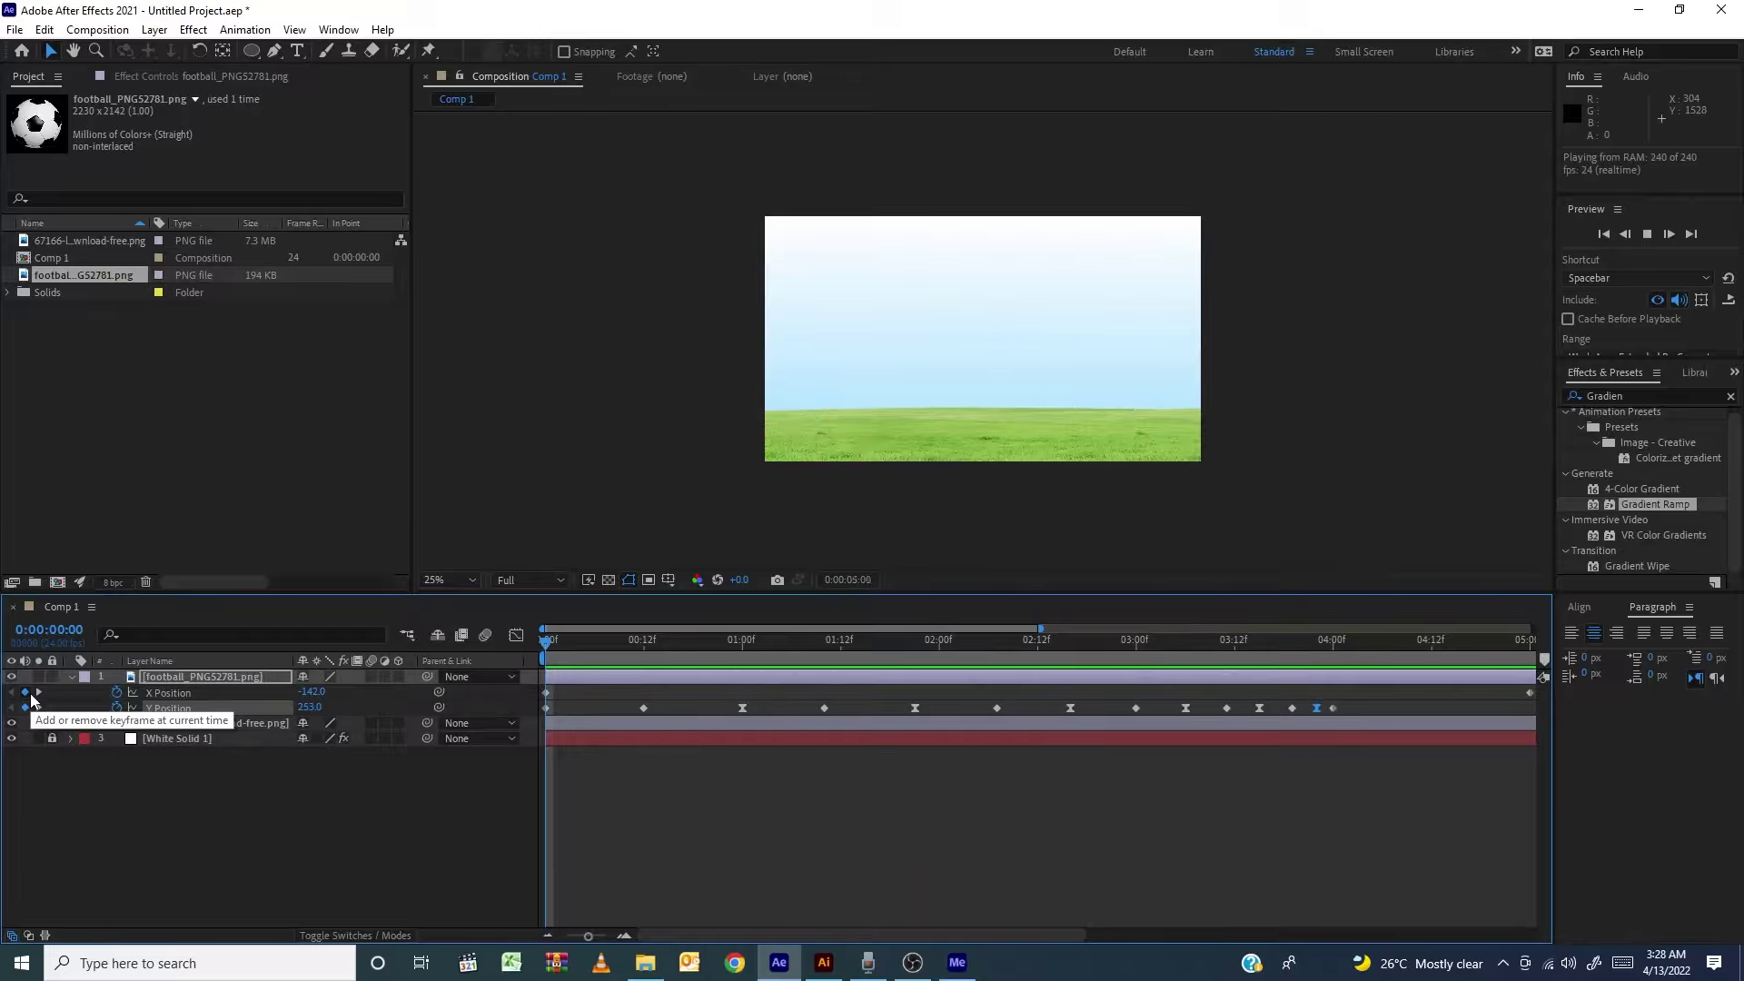
key("space")
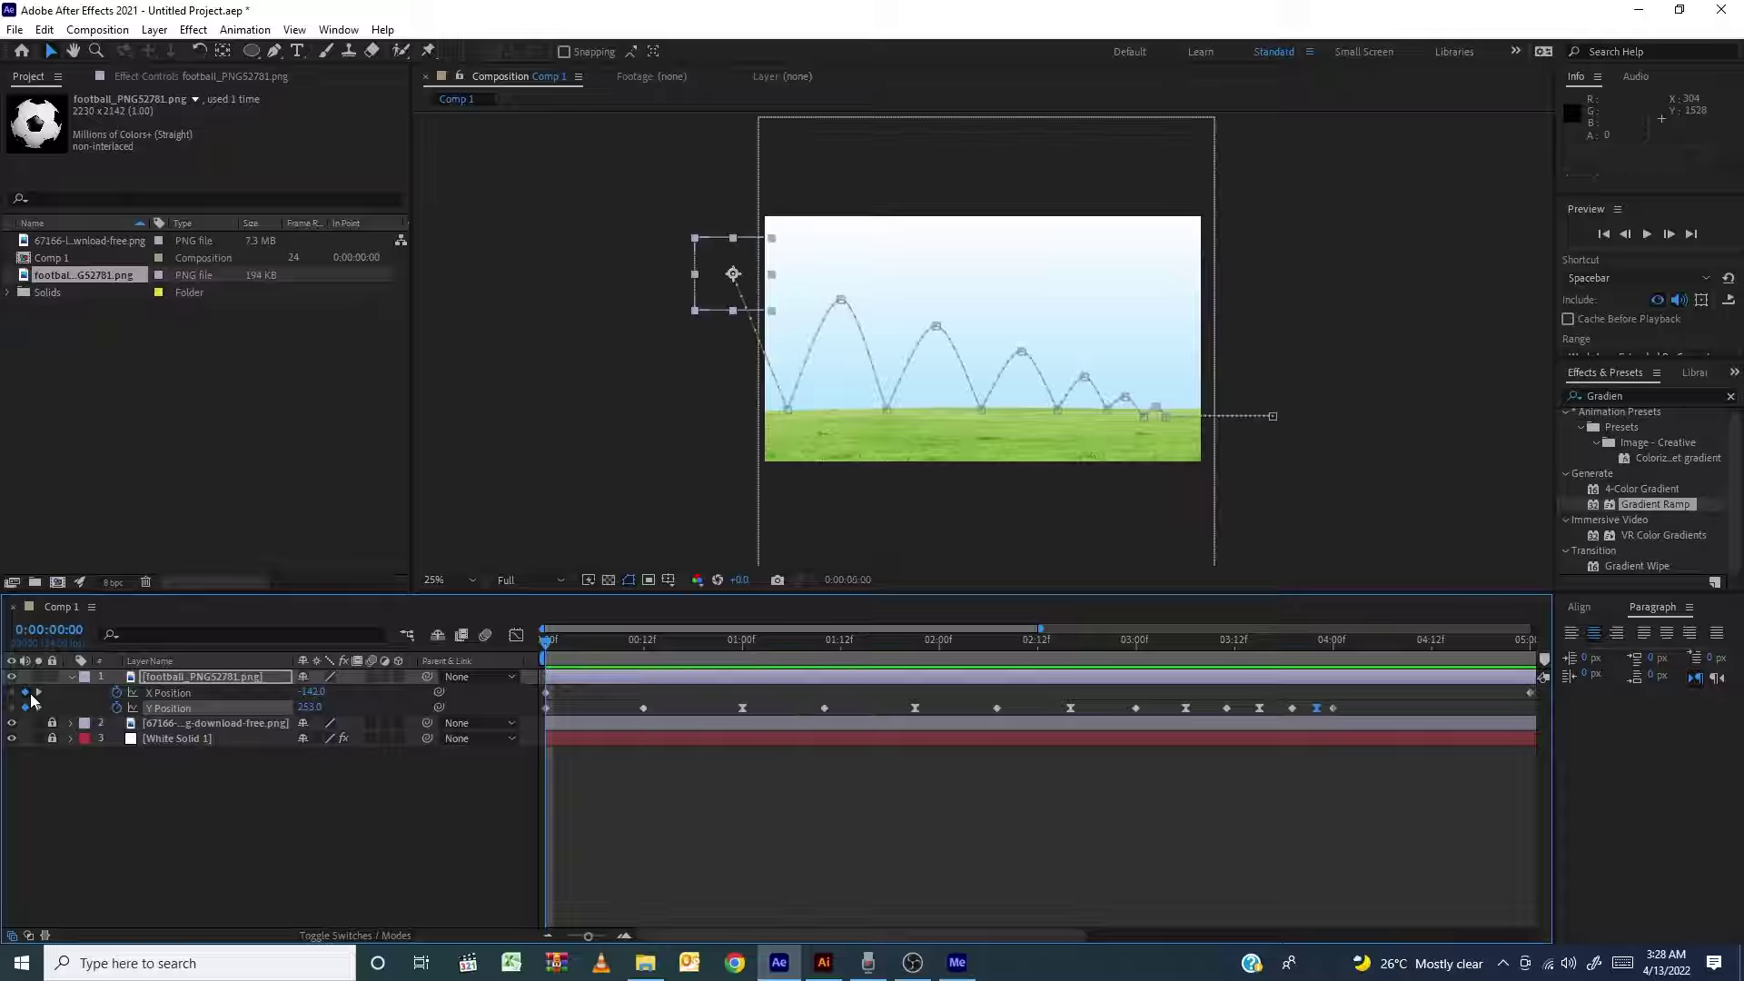
key("space")
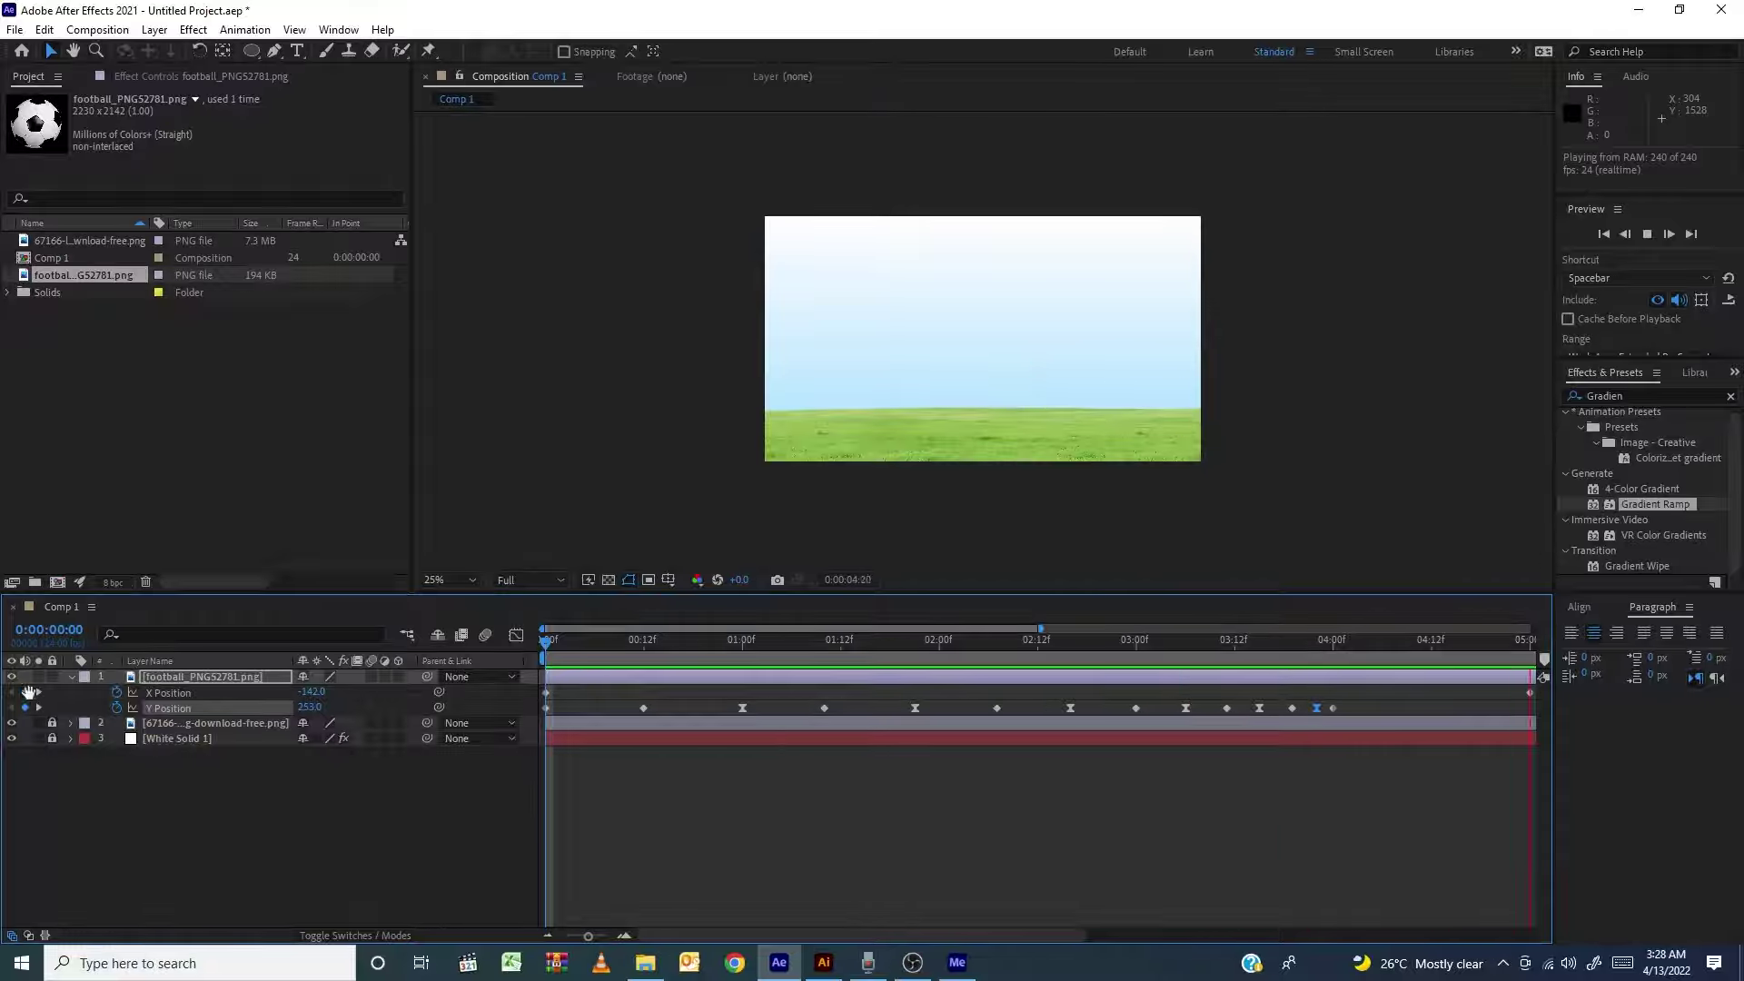
key("space")
Show only the football layer's Rotation property and add a 0x+0.0° Rotation keyframe at 0:00:00:00
key("semicolon")
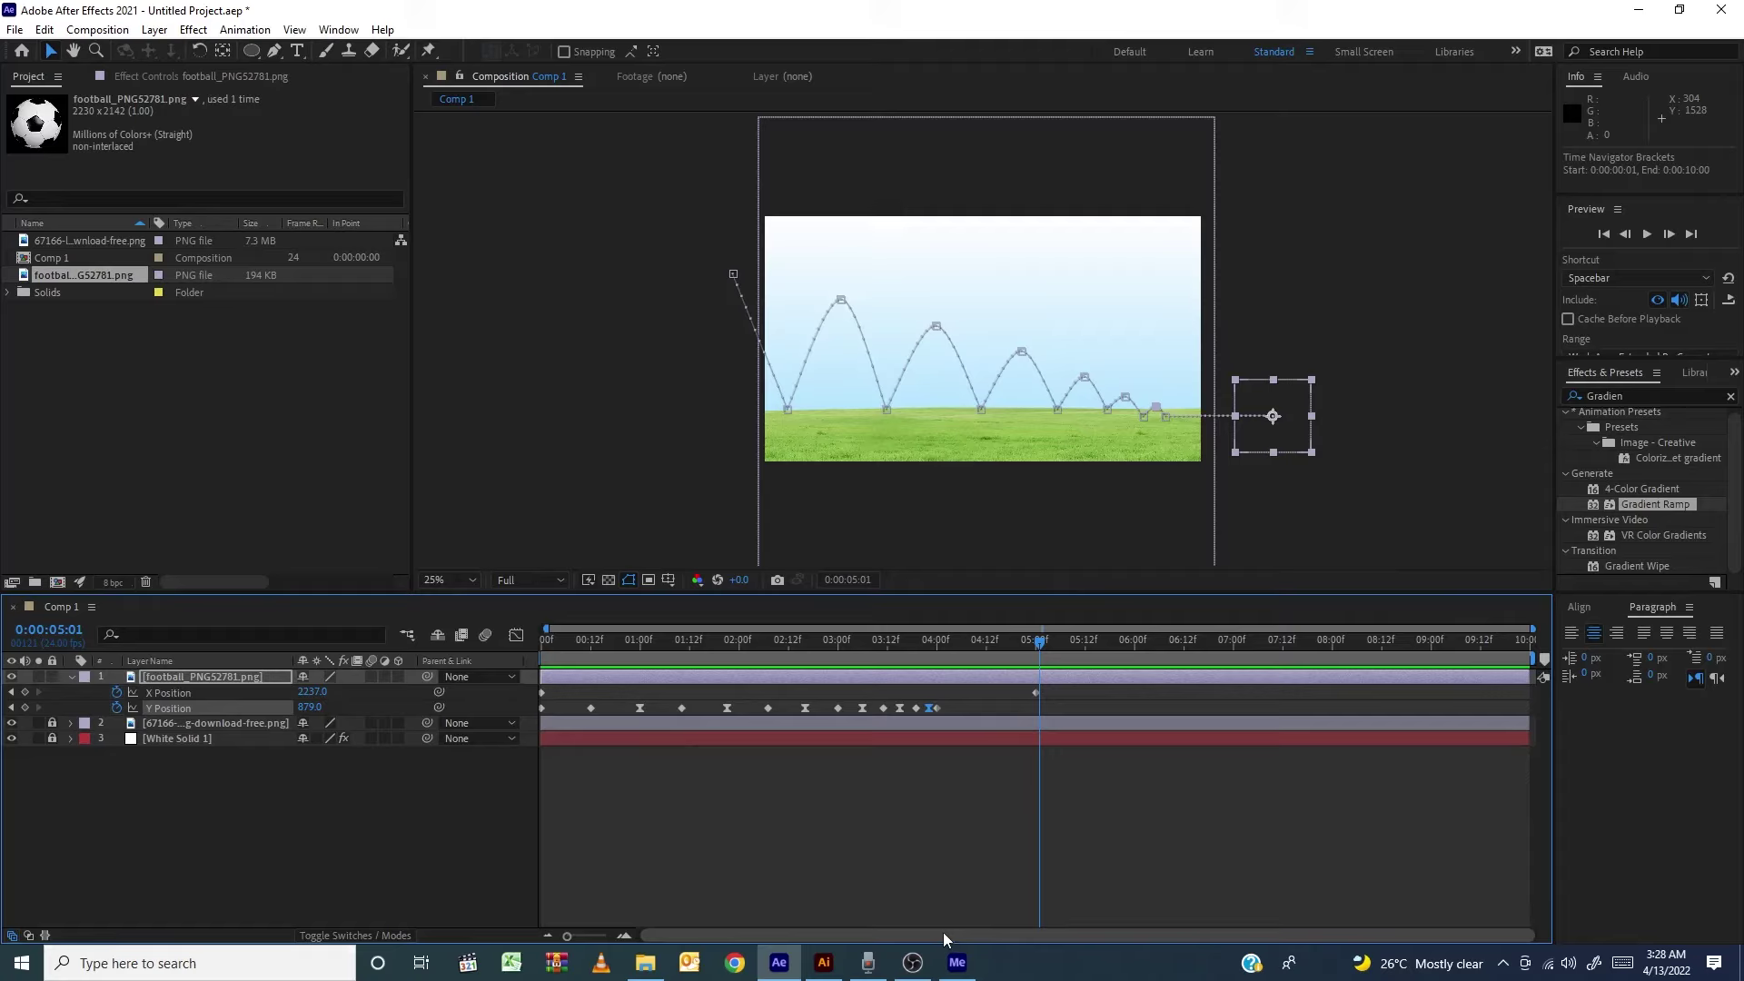
left_click(73, 679)
left_click(72, 679)
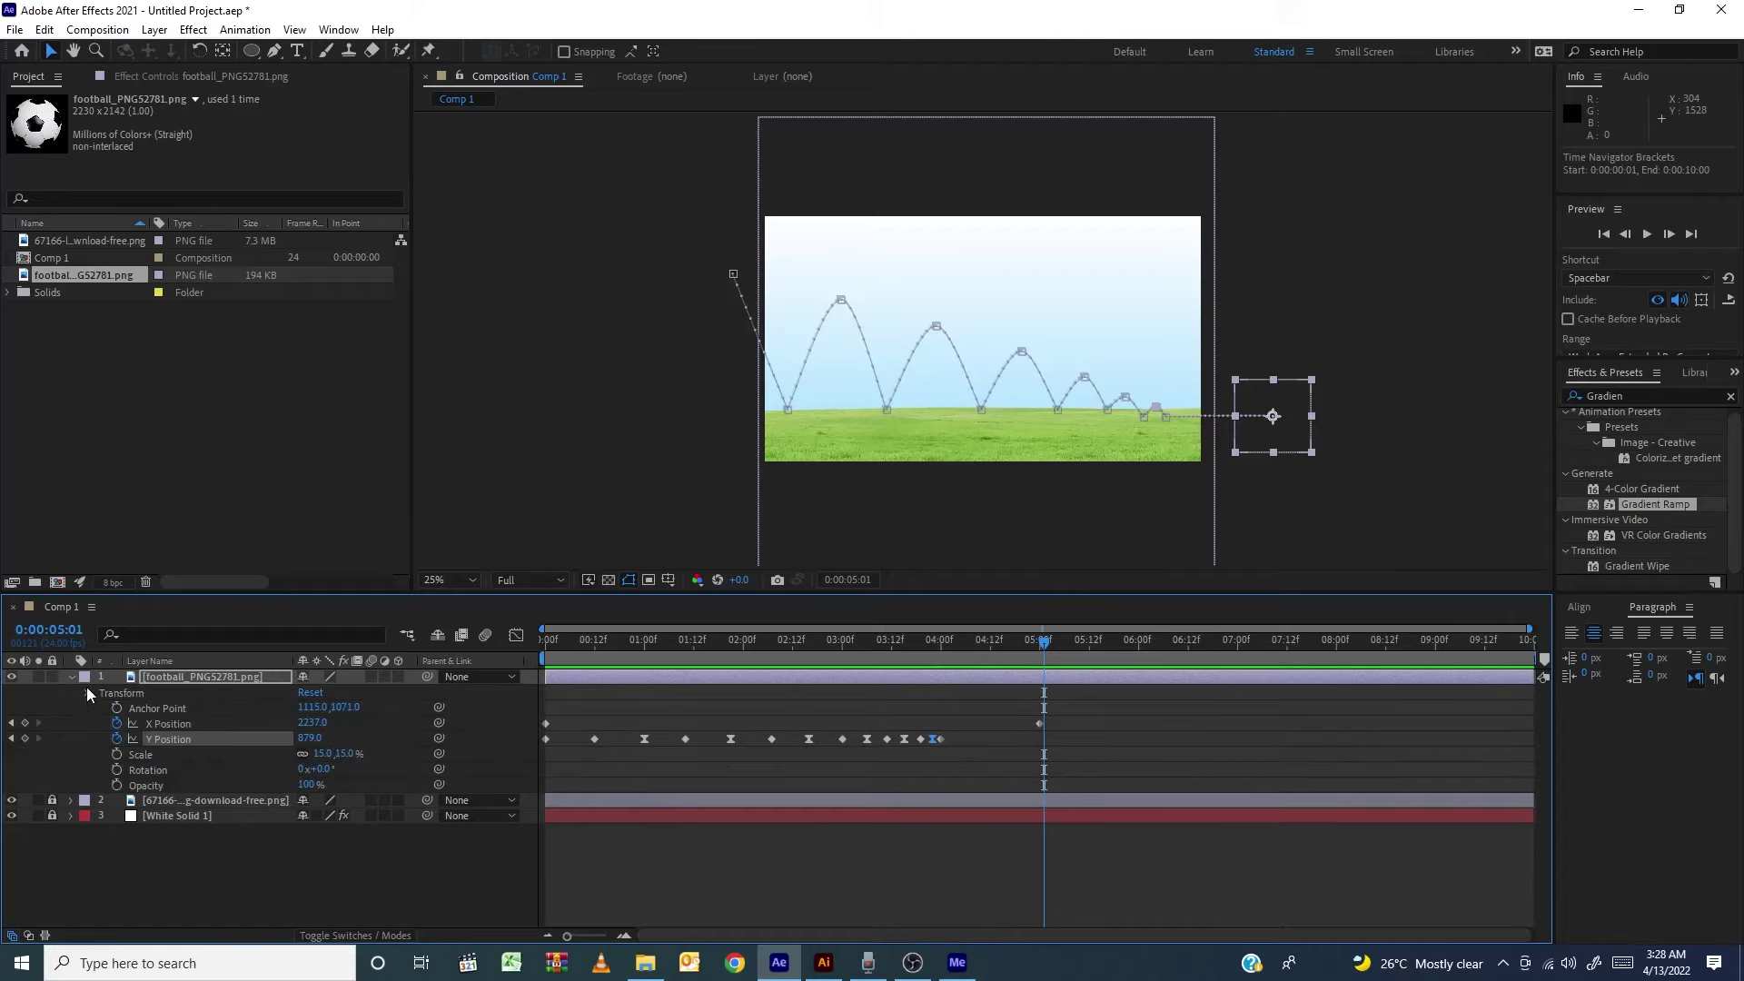
left_click(86, 689)
left_click(224, 679)
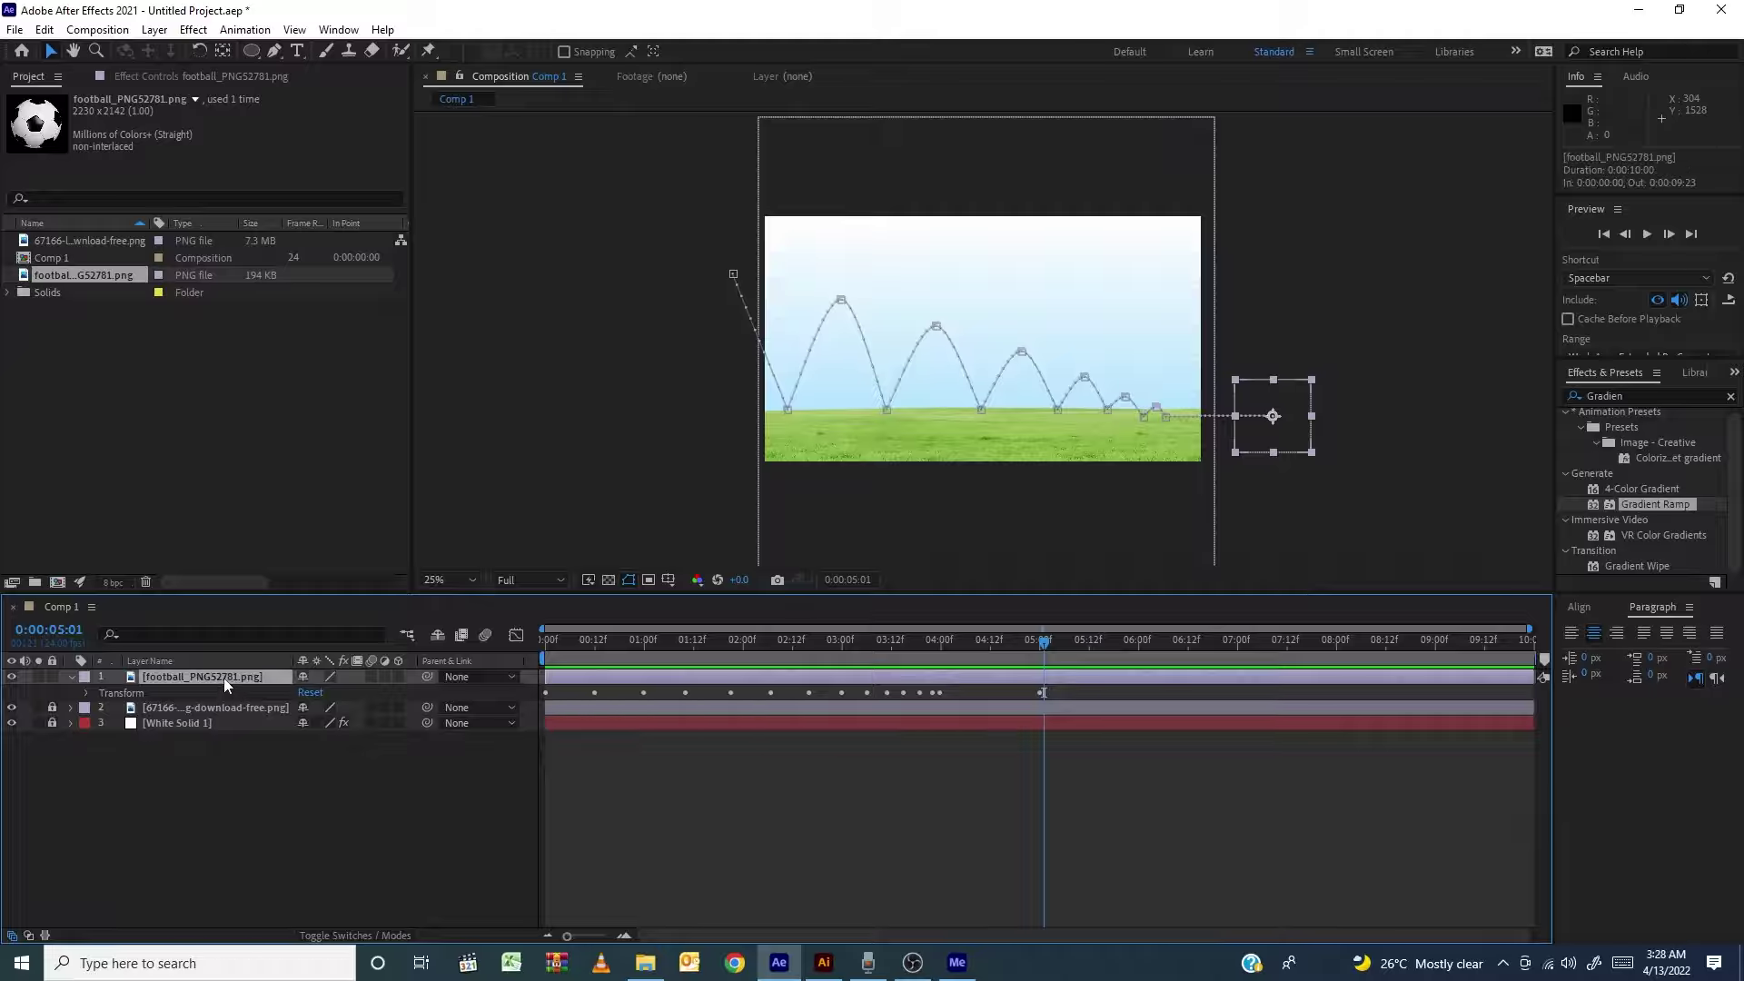
key("r")
left_click_drag(732, 642, 529, 641)
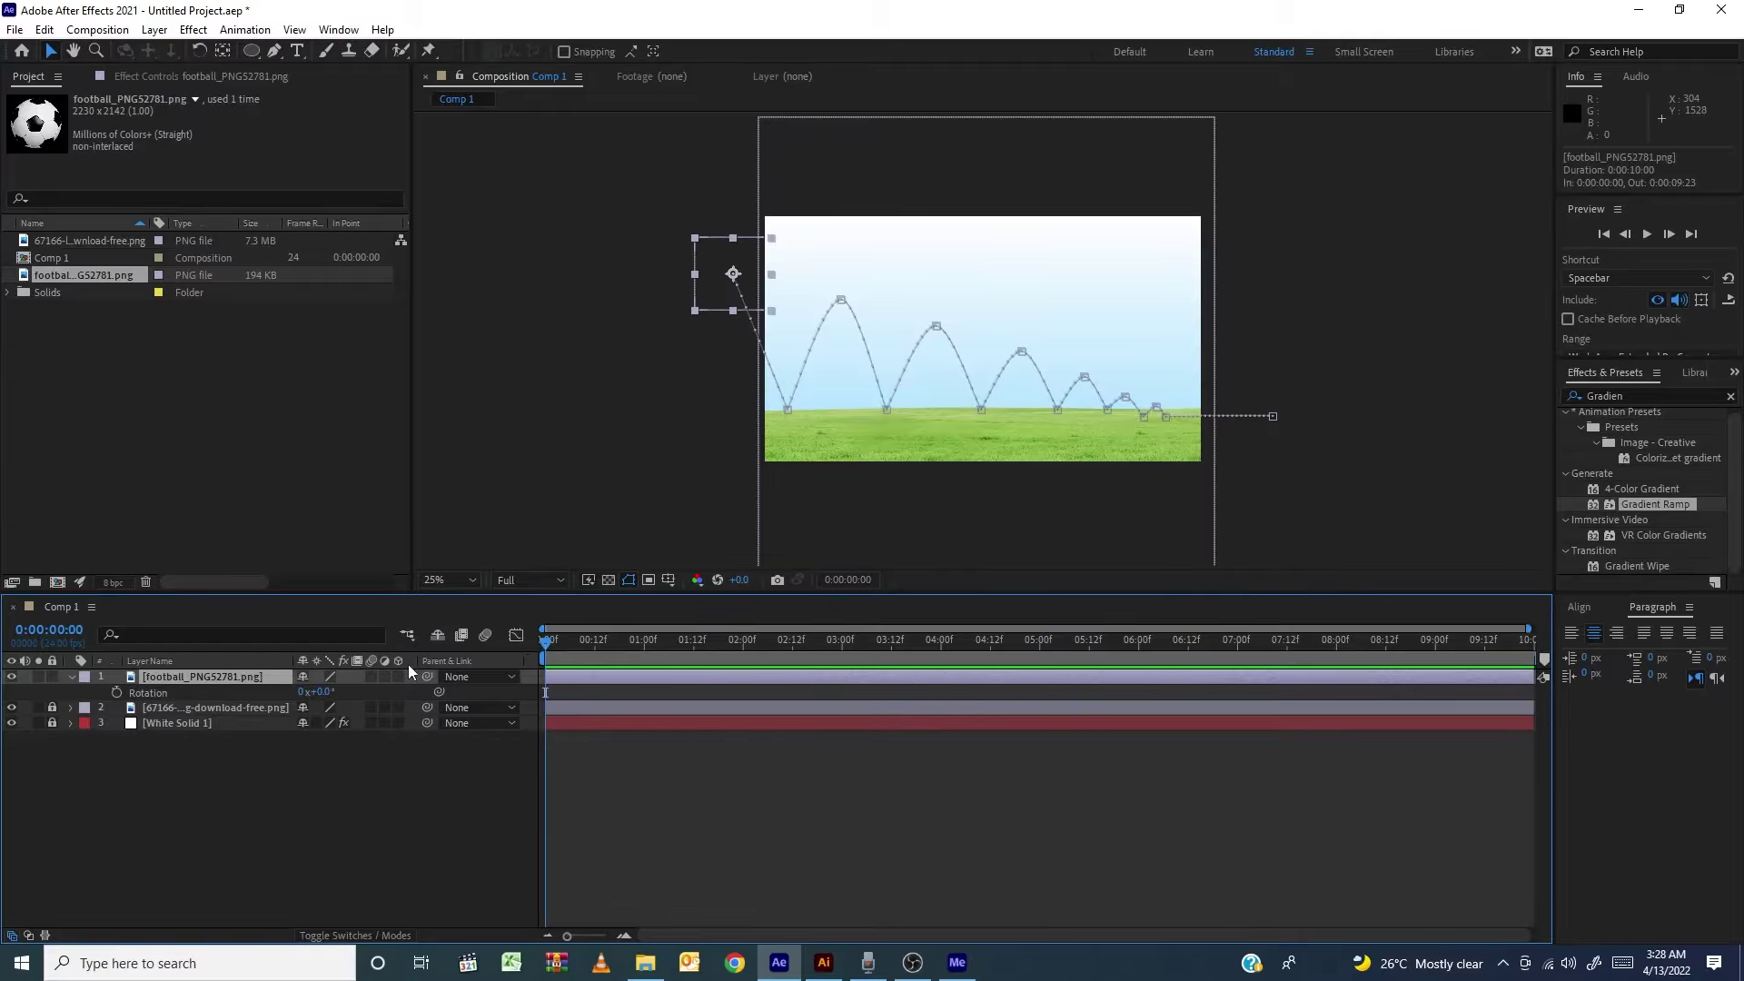
left_click(117, 692)
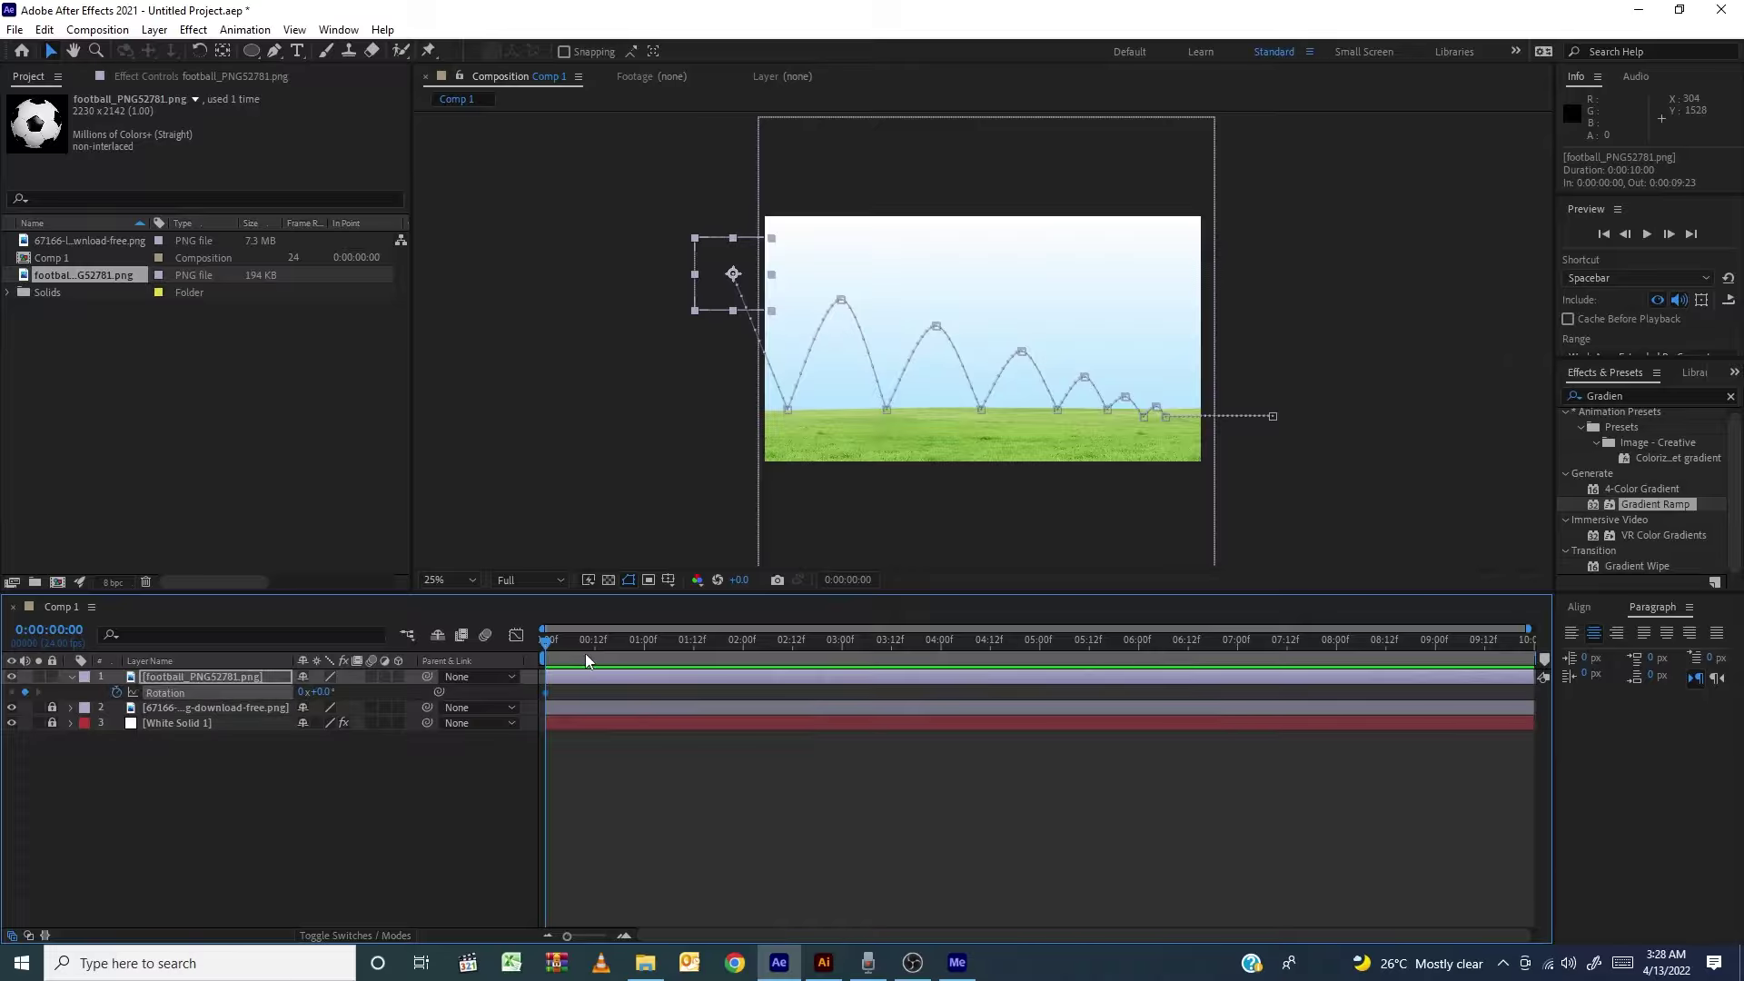
Reveal the football's animated properties and set a Rotation keyframe of 1x+0.0° at 0:00:05:00
left_click_drag(1028, 644, 1035, 648)
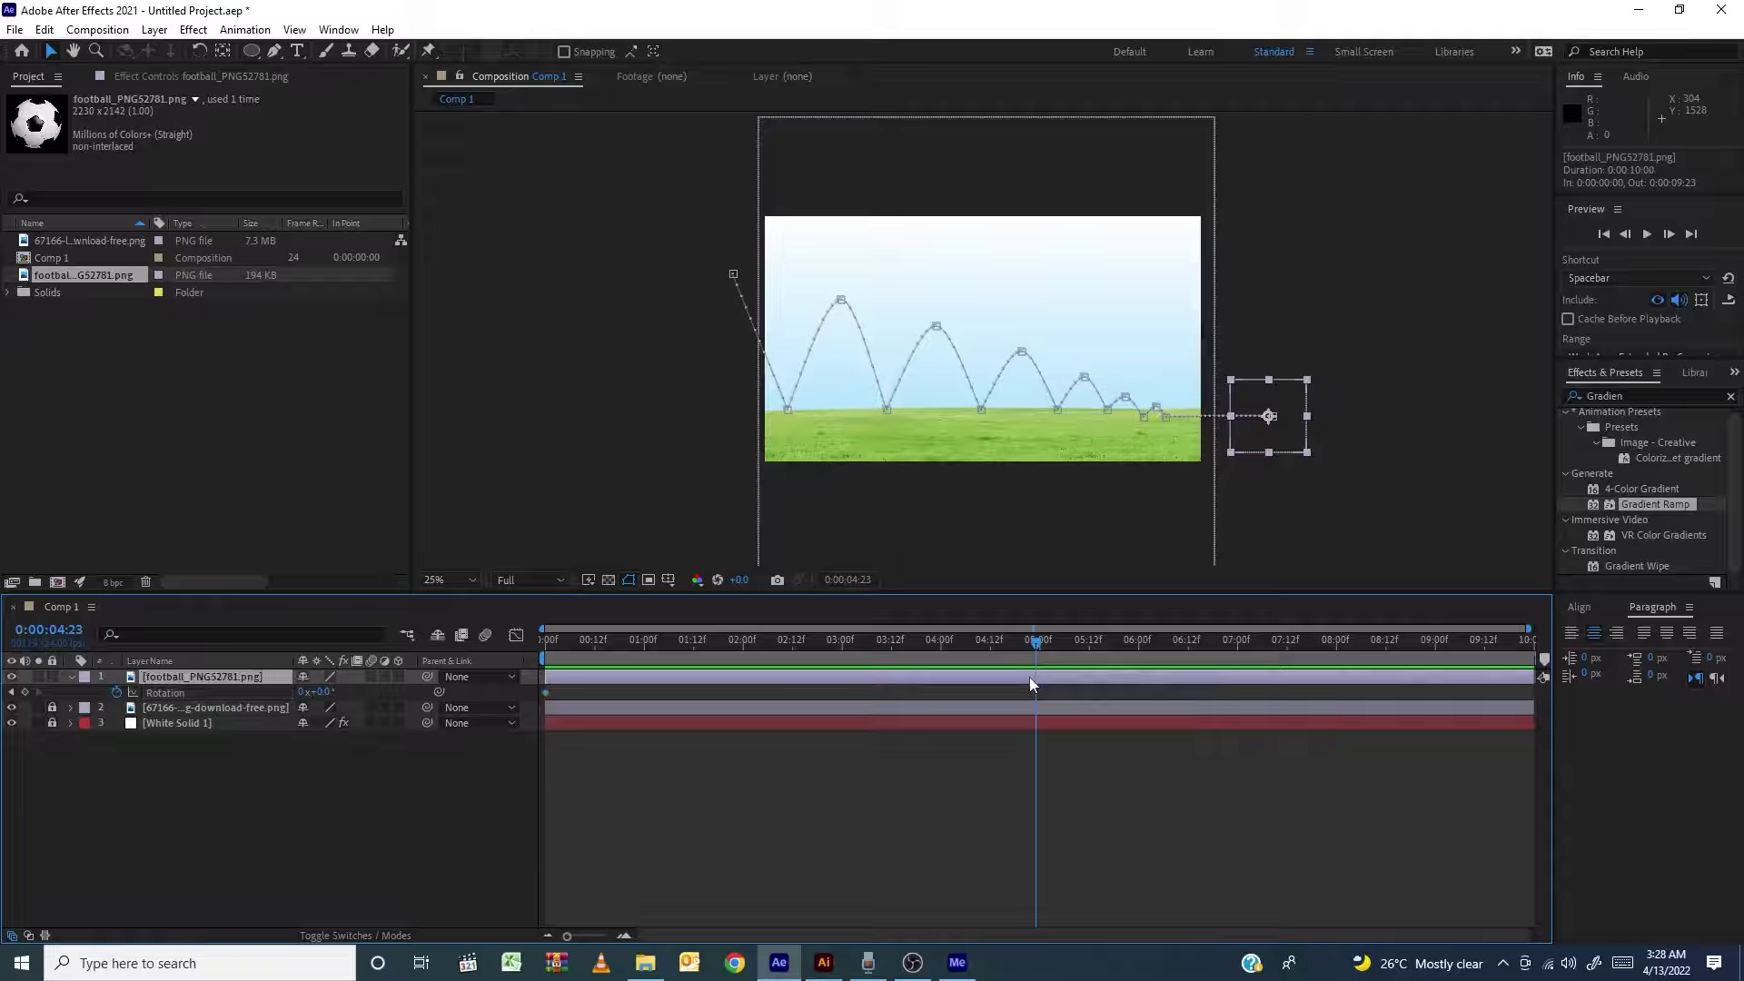
key("u")
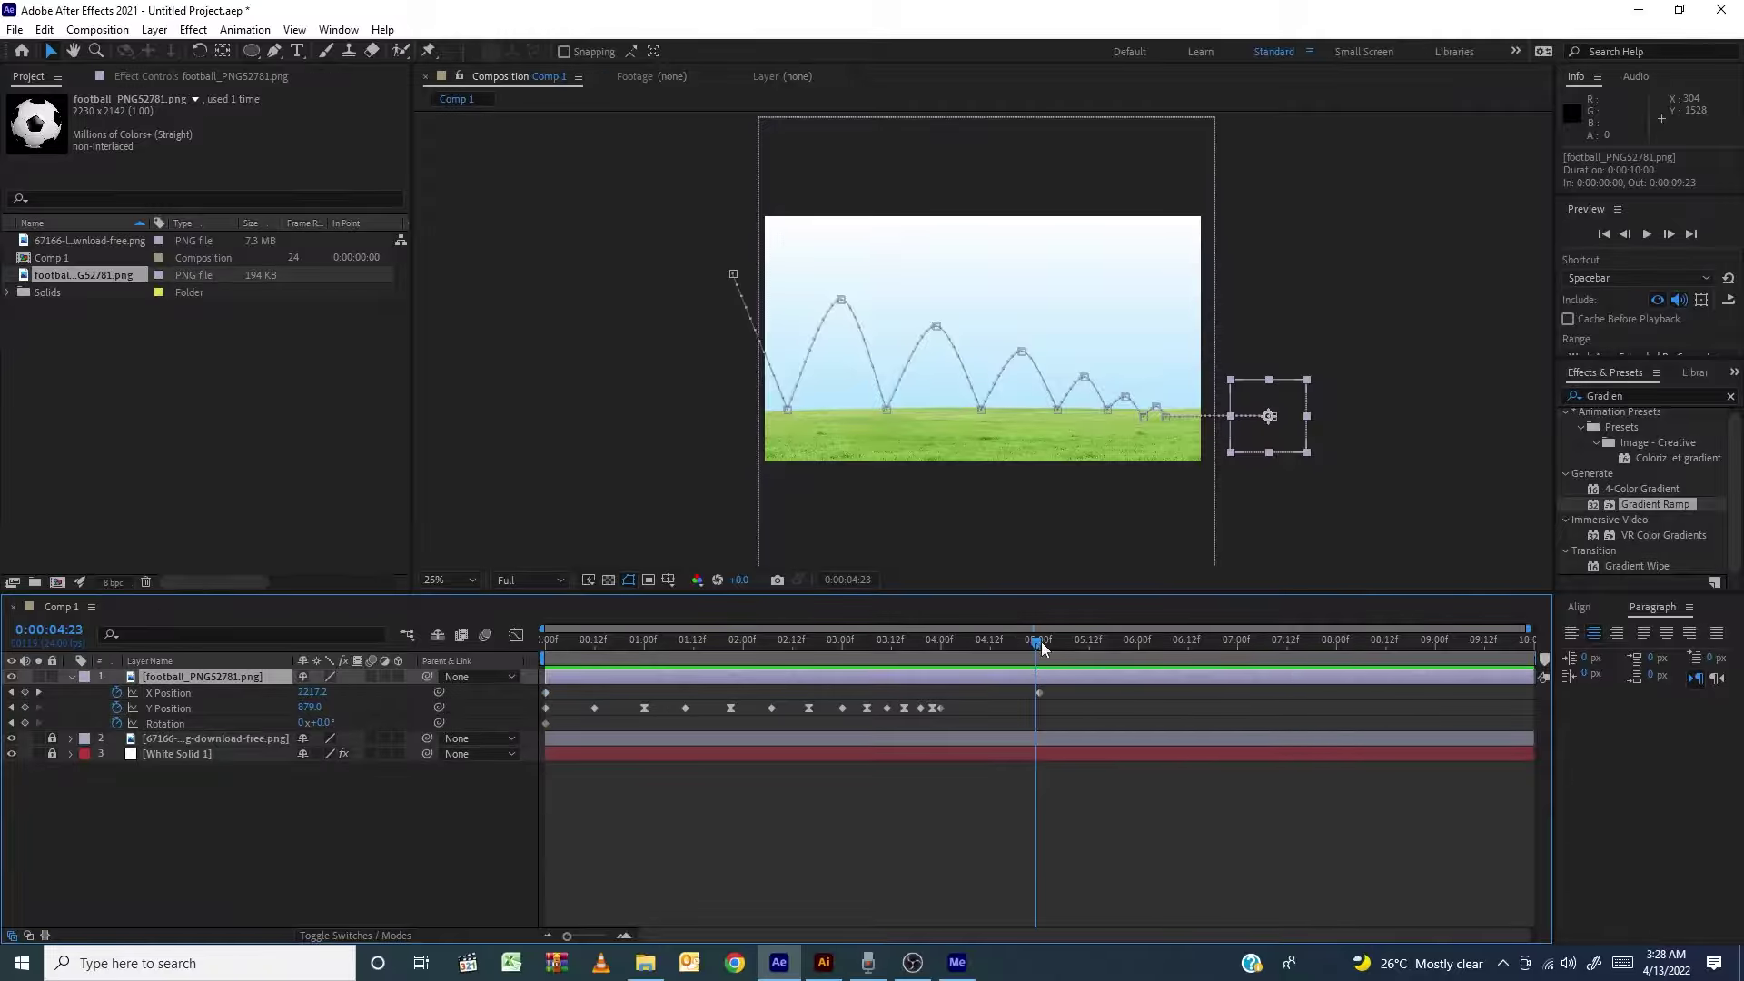
left_click_drag(1033, 636, 1041, 642)
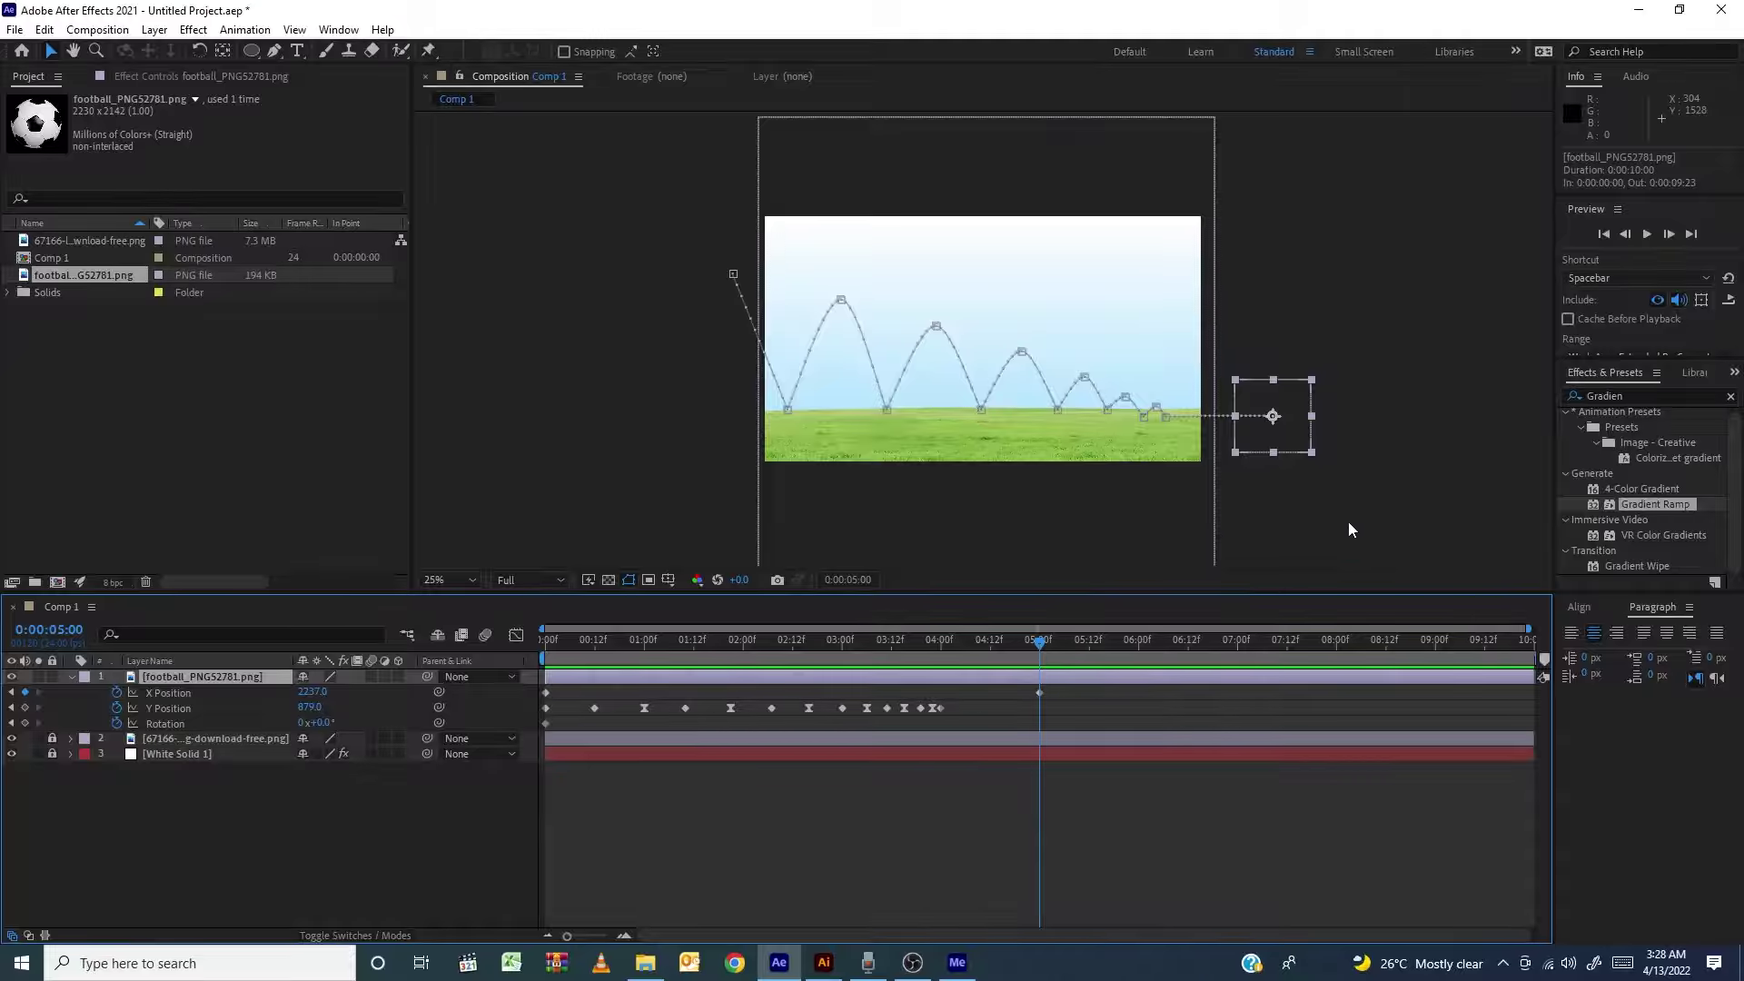
left_click(305, 723)
type("1")
left_click(552, 837)
Preview the rotating football's bounce from the start and return to 0:00:00:00
left_click_drag(1015, 636, 416, 680)
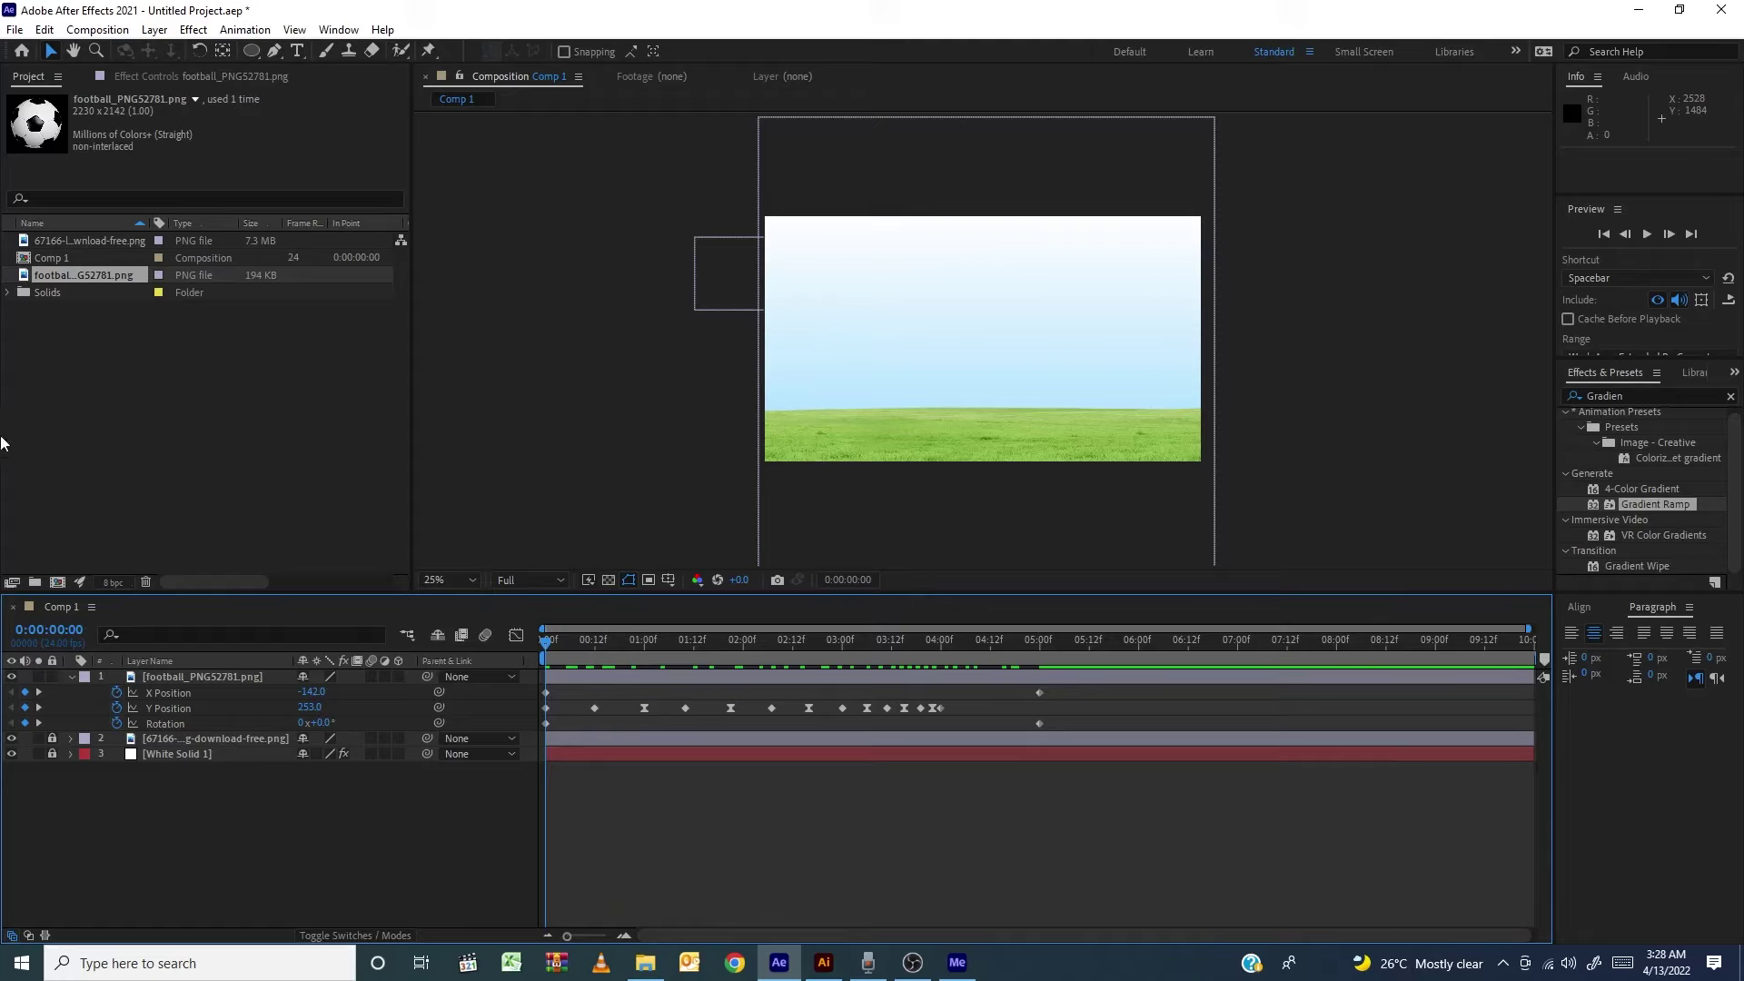
key("space")
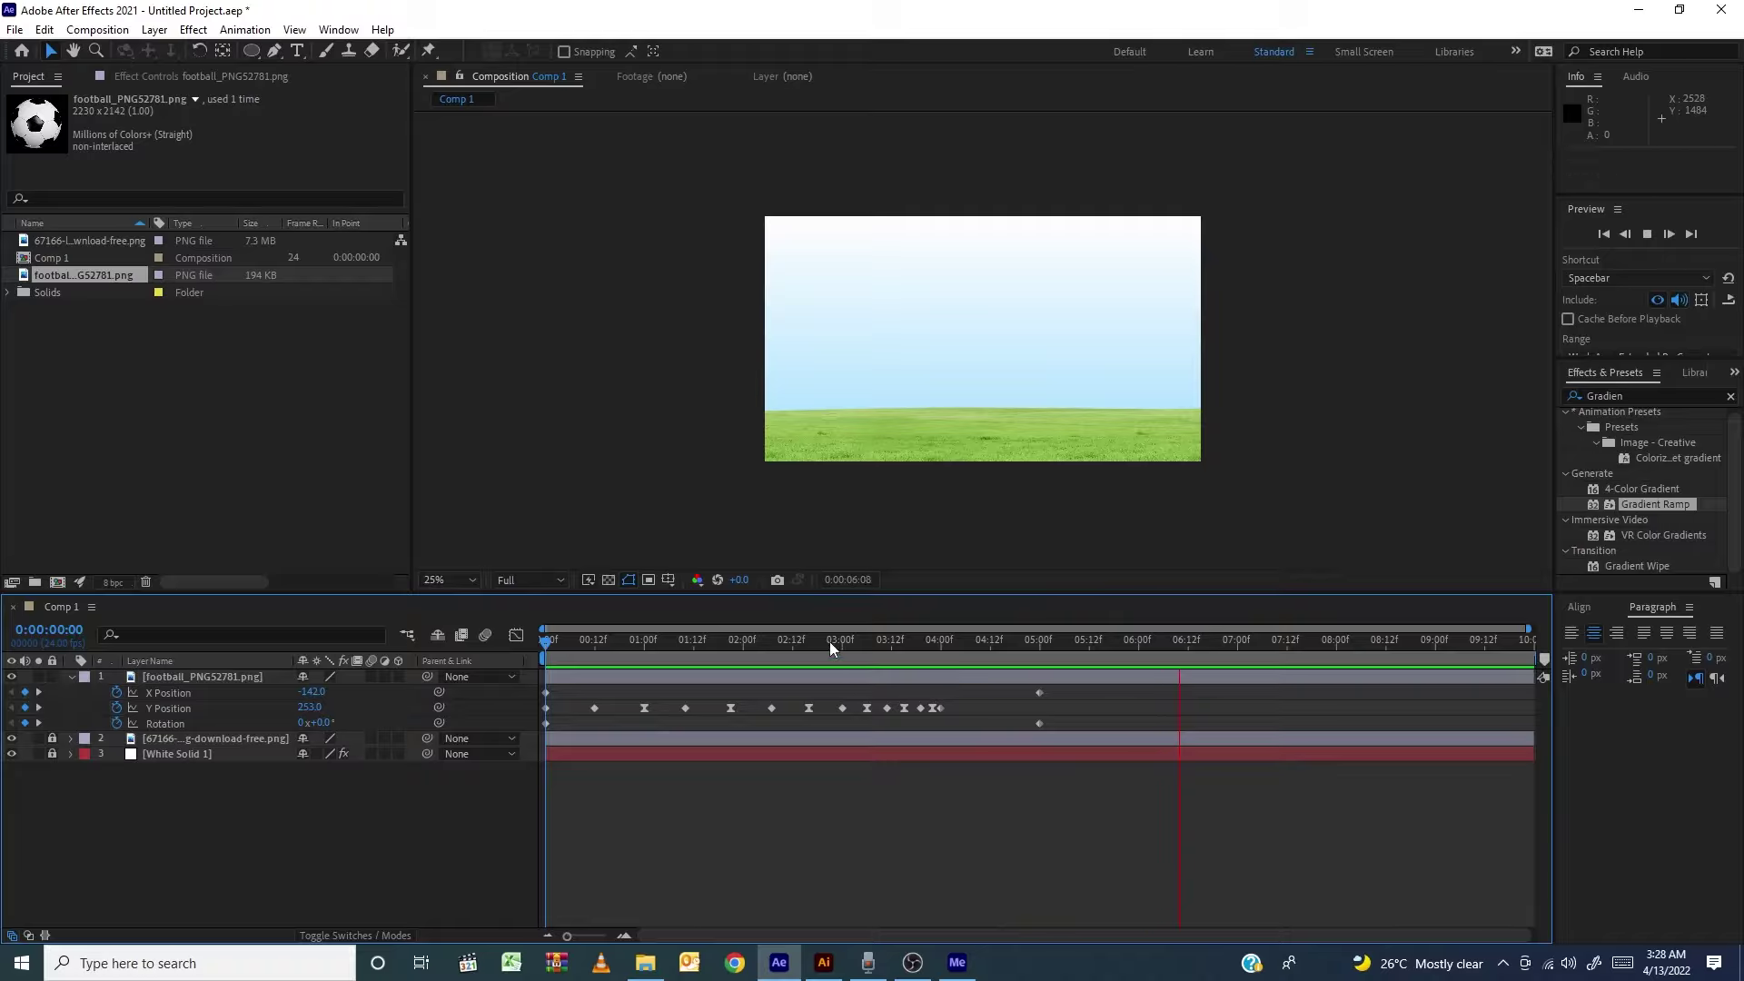
left_click_drag(830, 641, 286, 663)
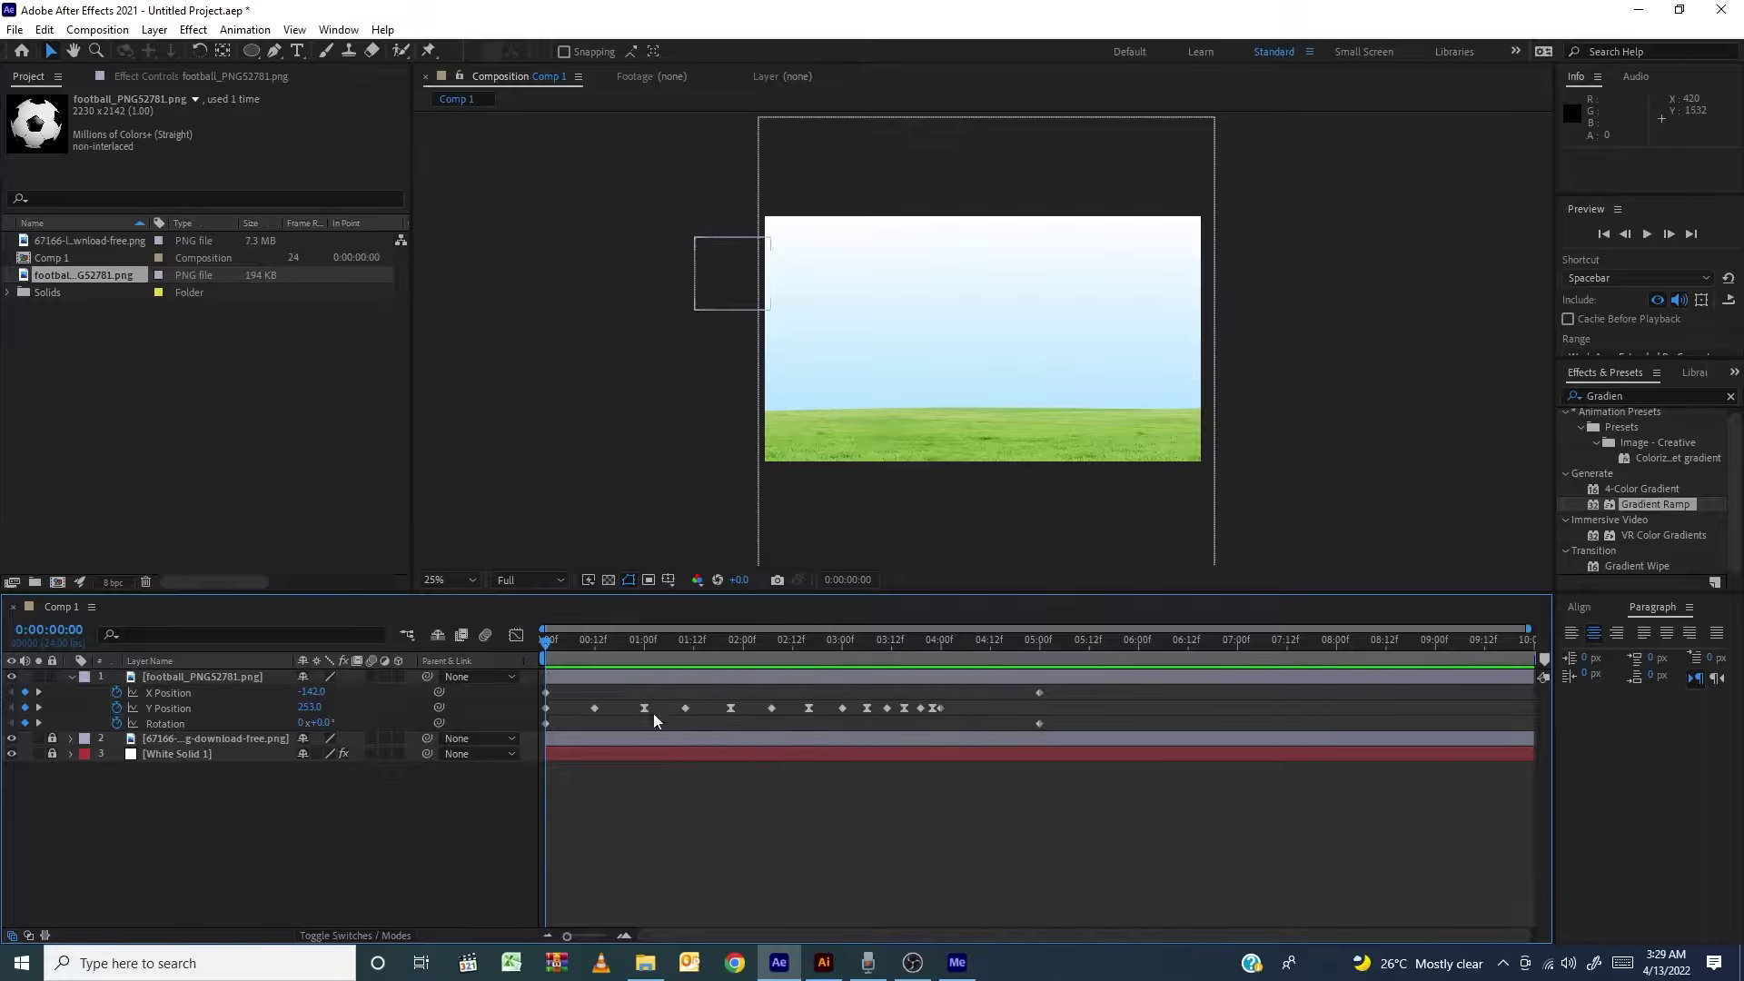
Go to the ground contact at 0:00:01:10 and reveal the football layer's keyframed properties, leaving no layer selected
left_click(71, 676)
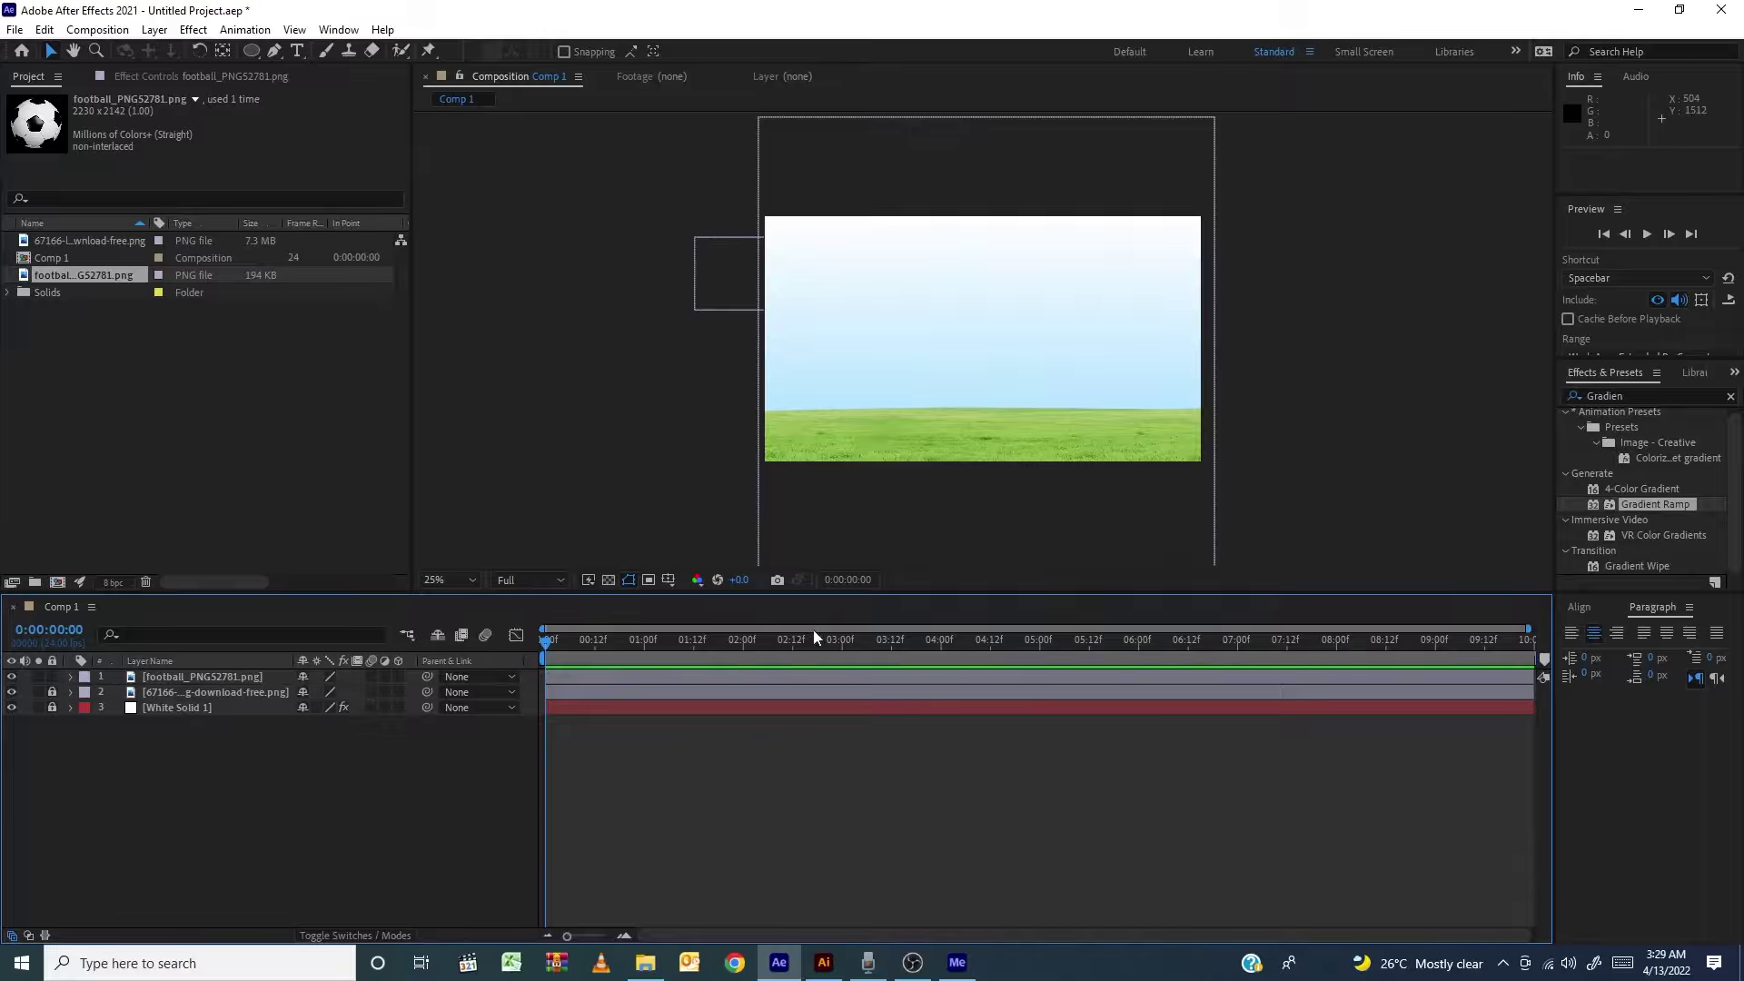
left_click(268, 674)
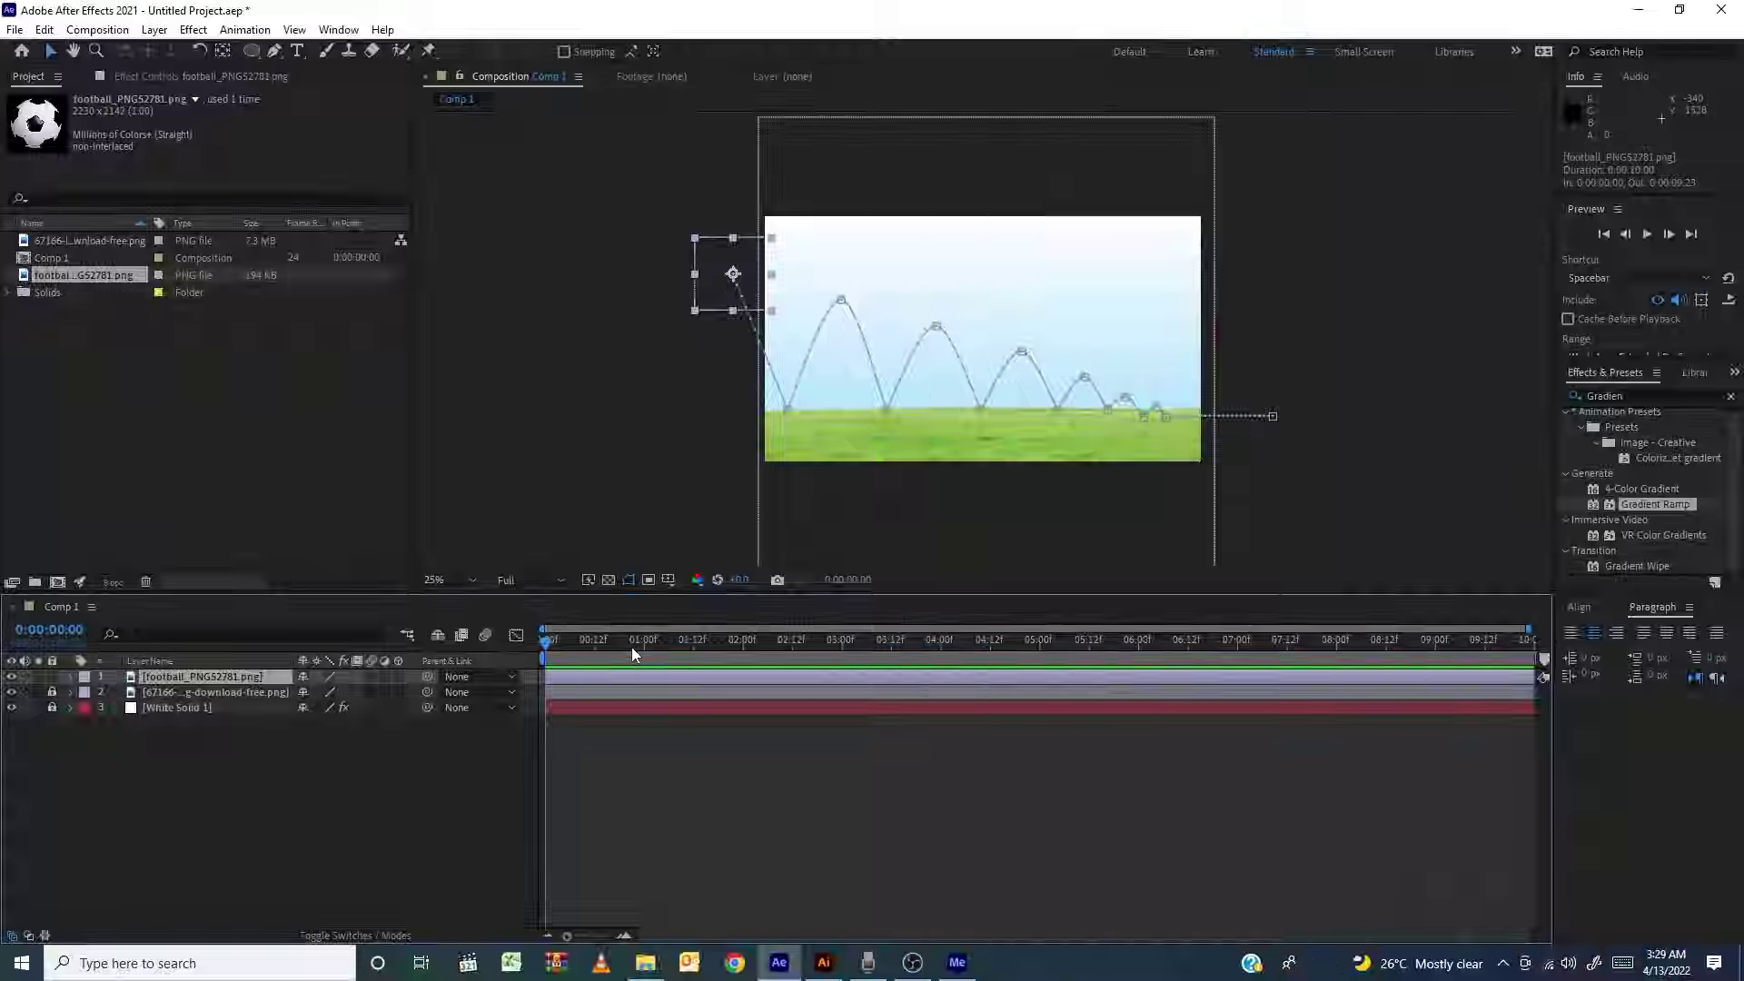
left_click_drag(630, 646, 685, 672)
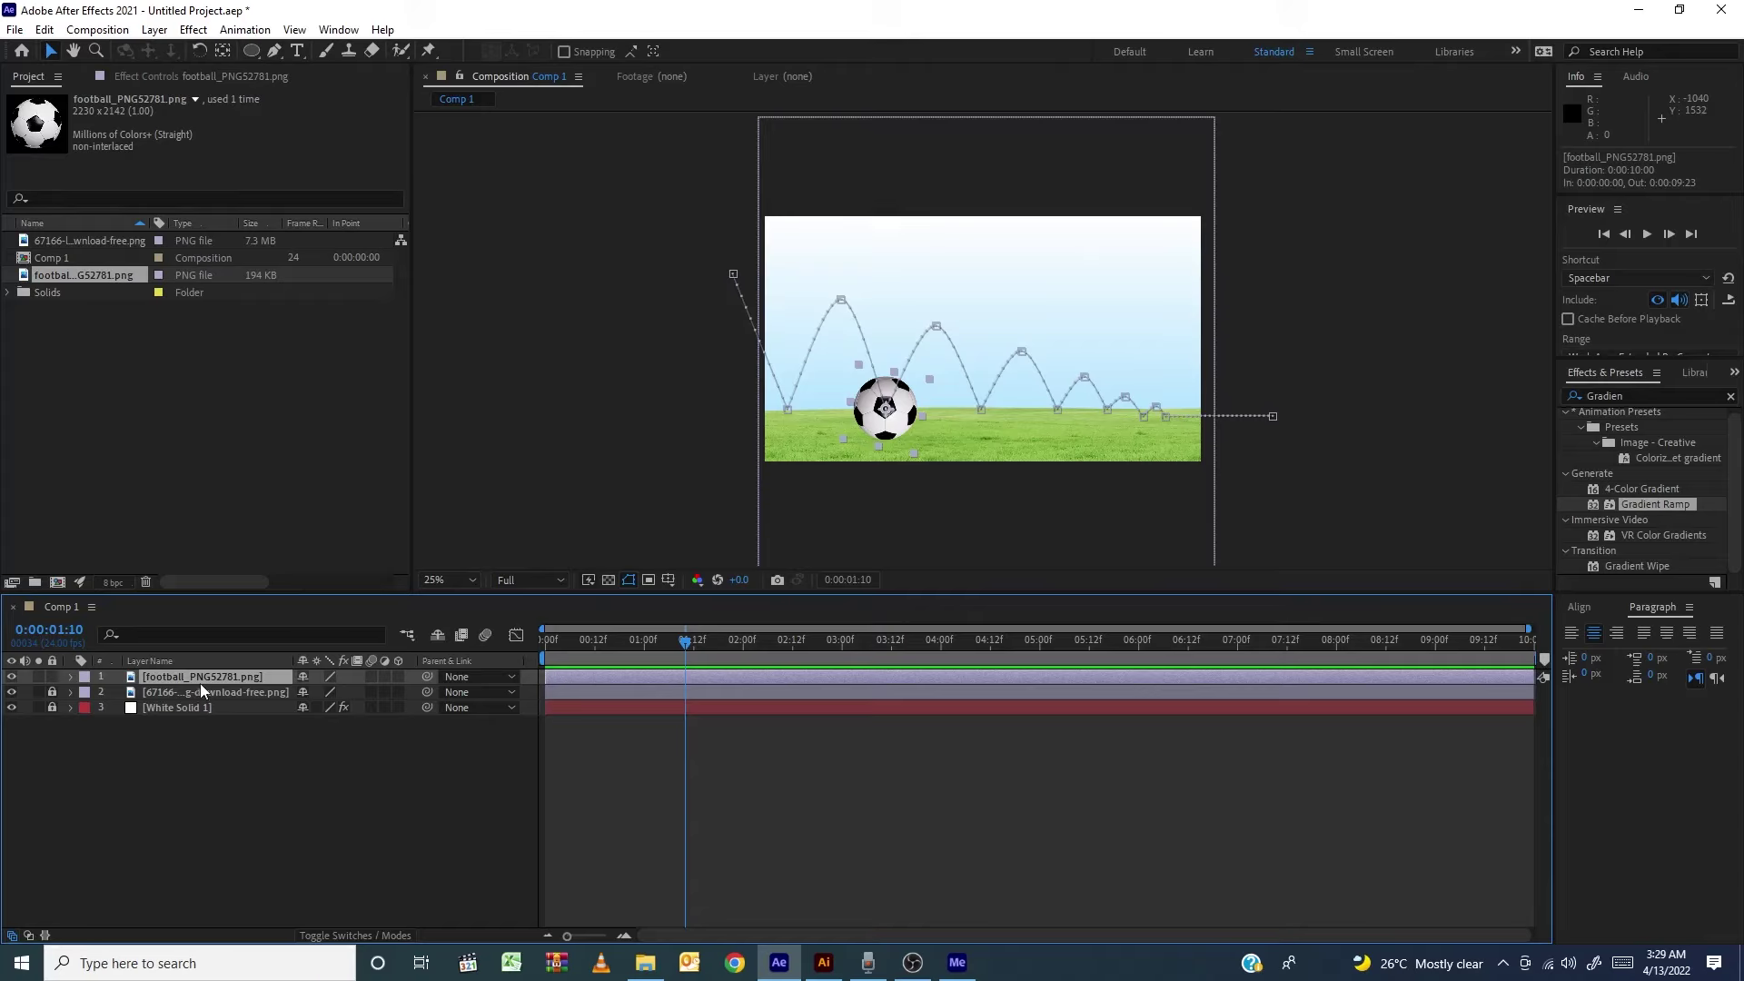
key("u")
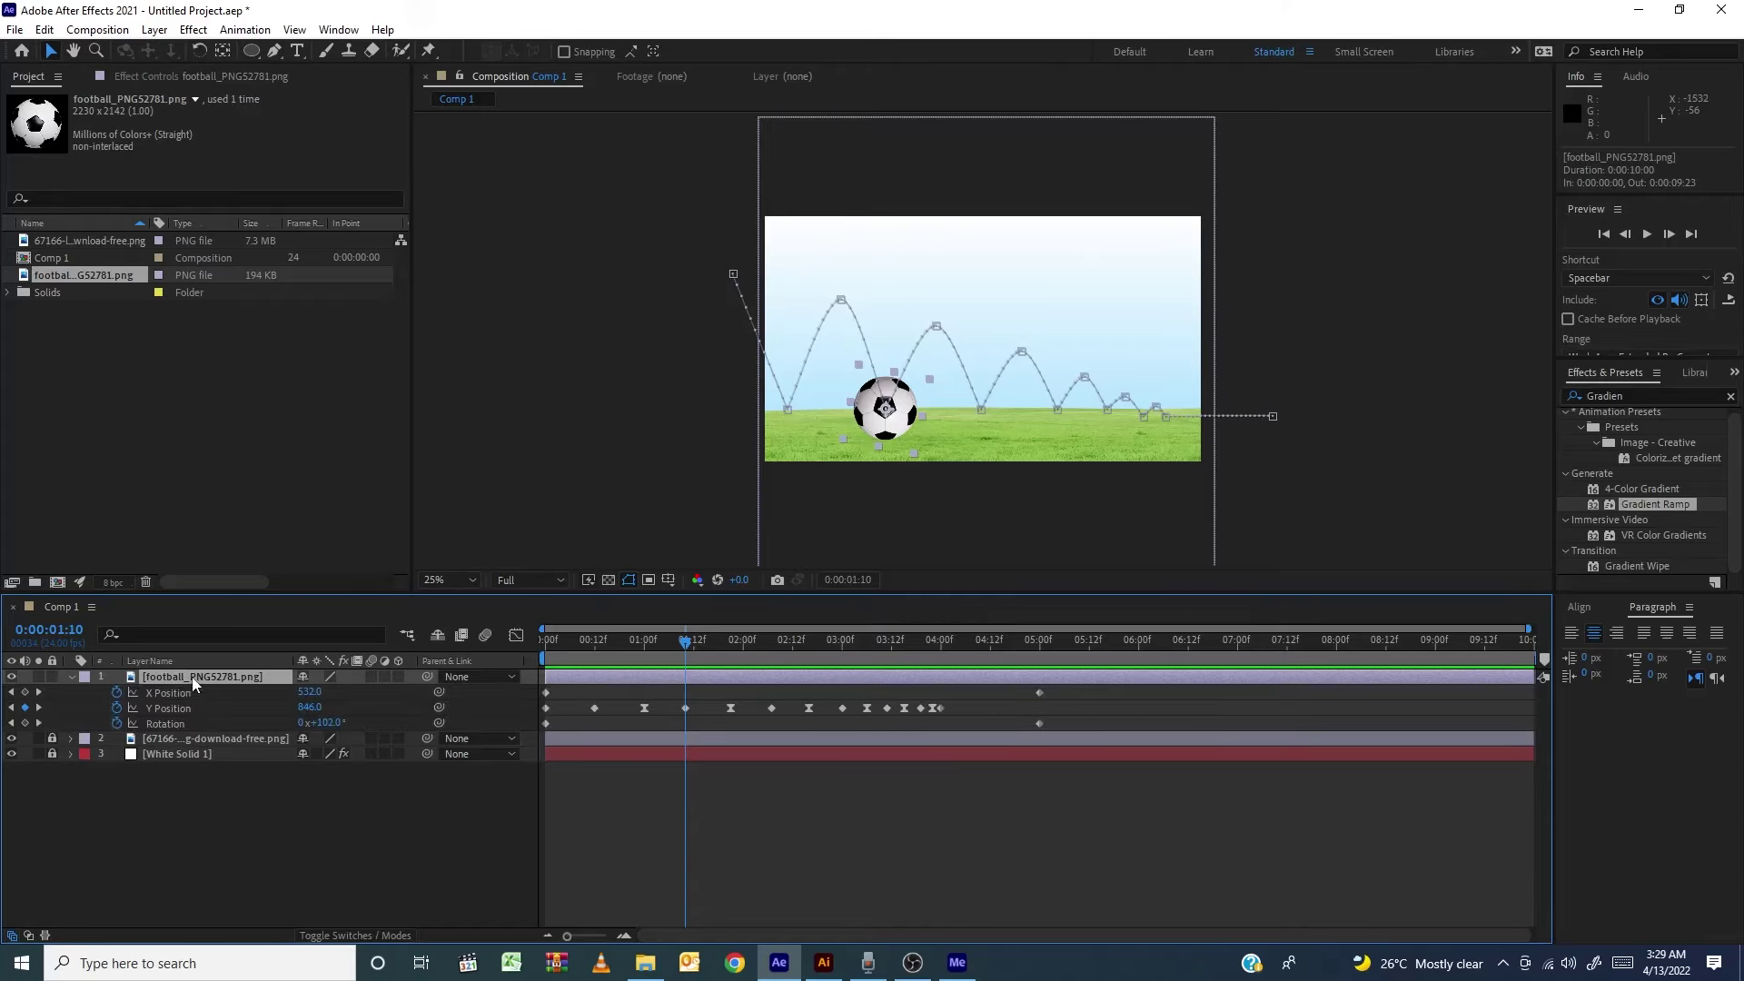
left_click(260, 860)
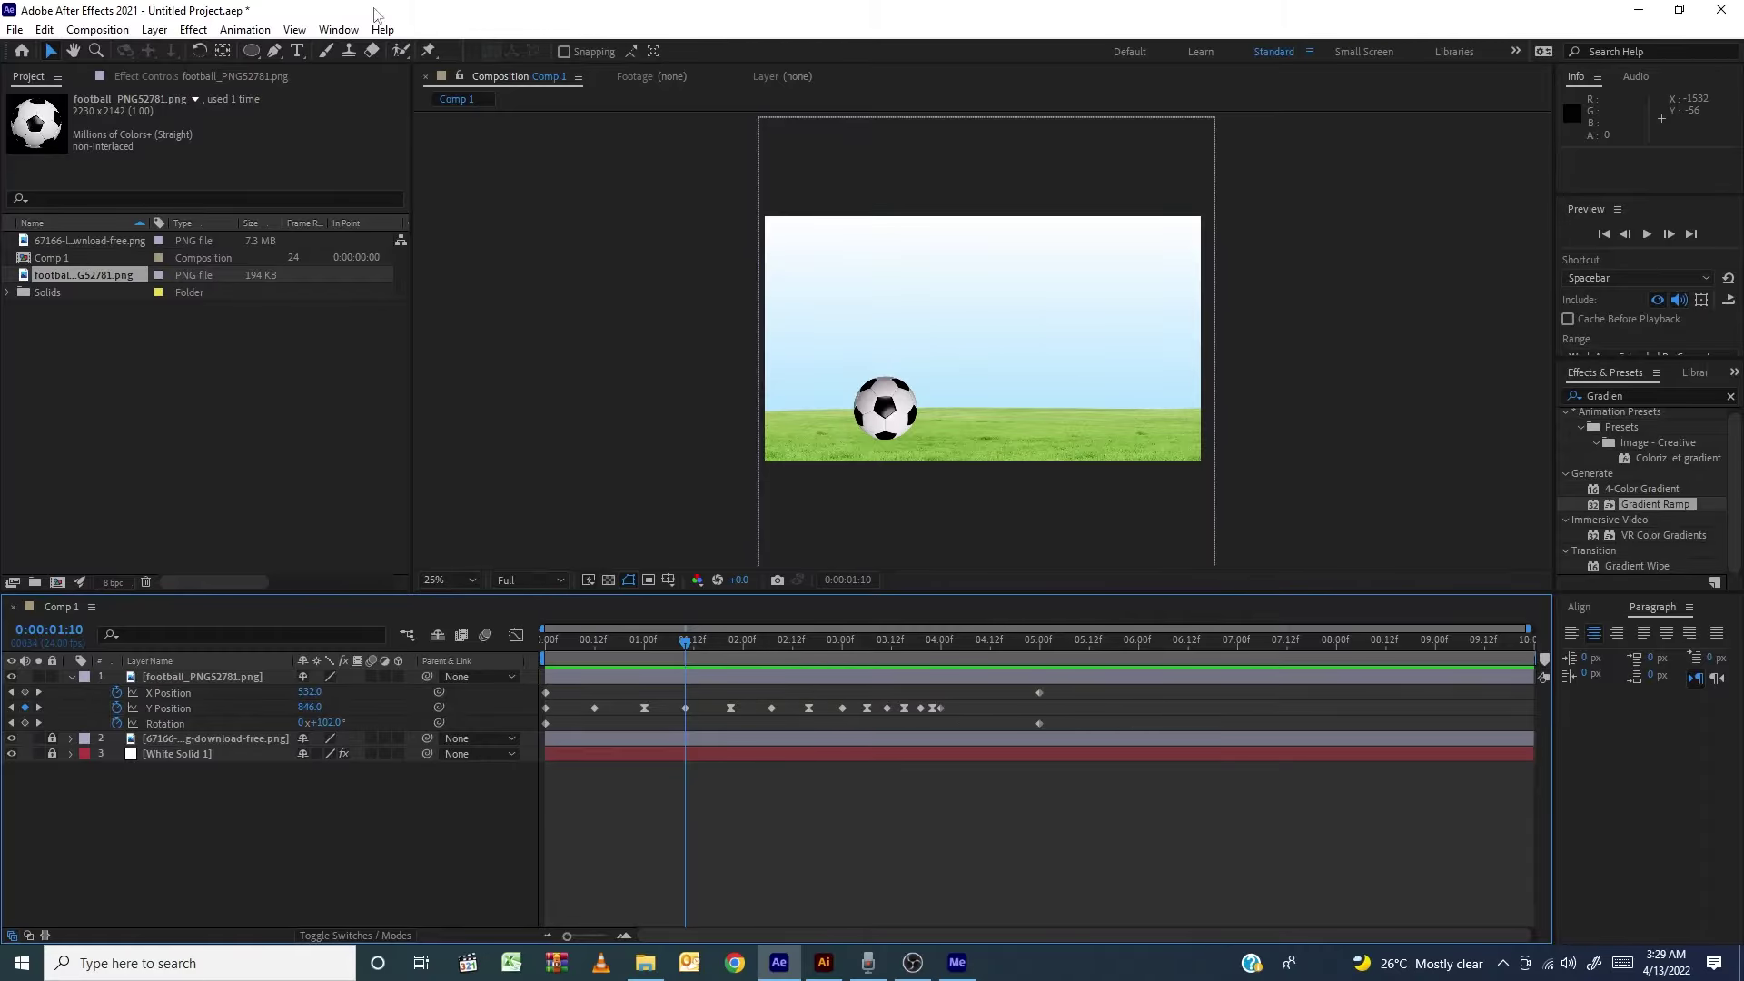
Draw a flat ellipse about 208 px wide and 26 px high on the grass directly beneath the football
left_click(251, 51)
key("period")
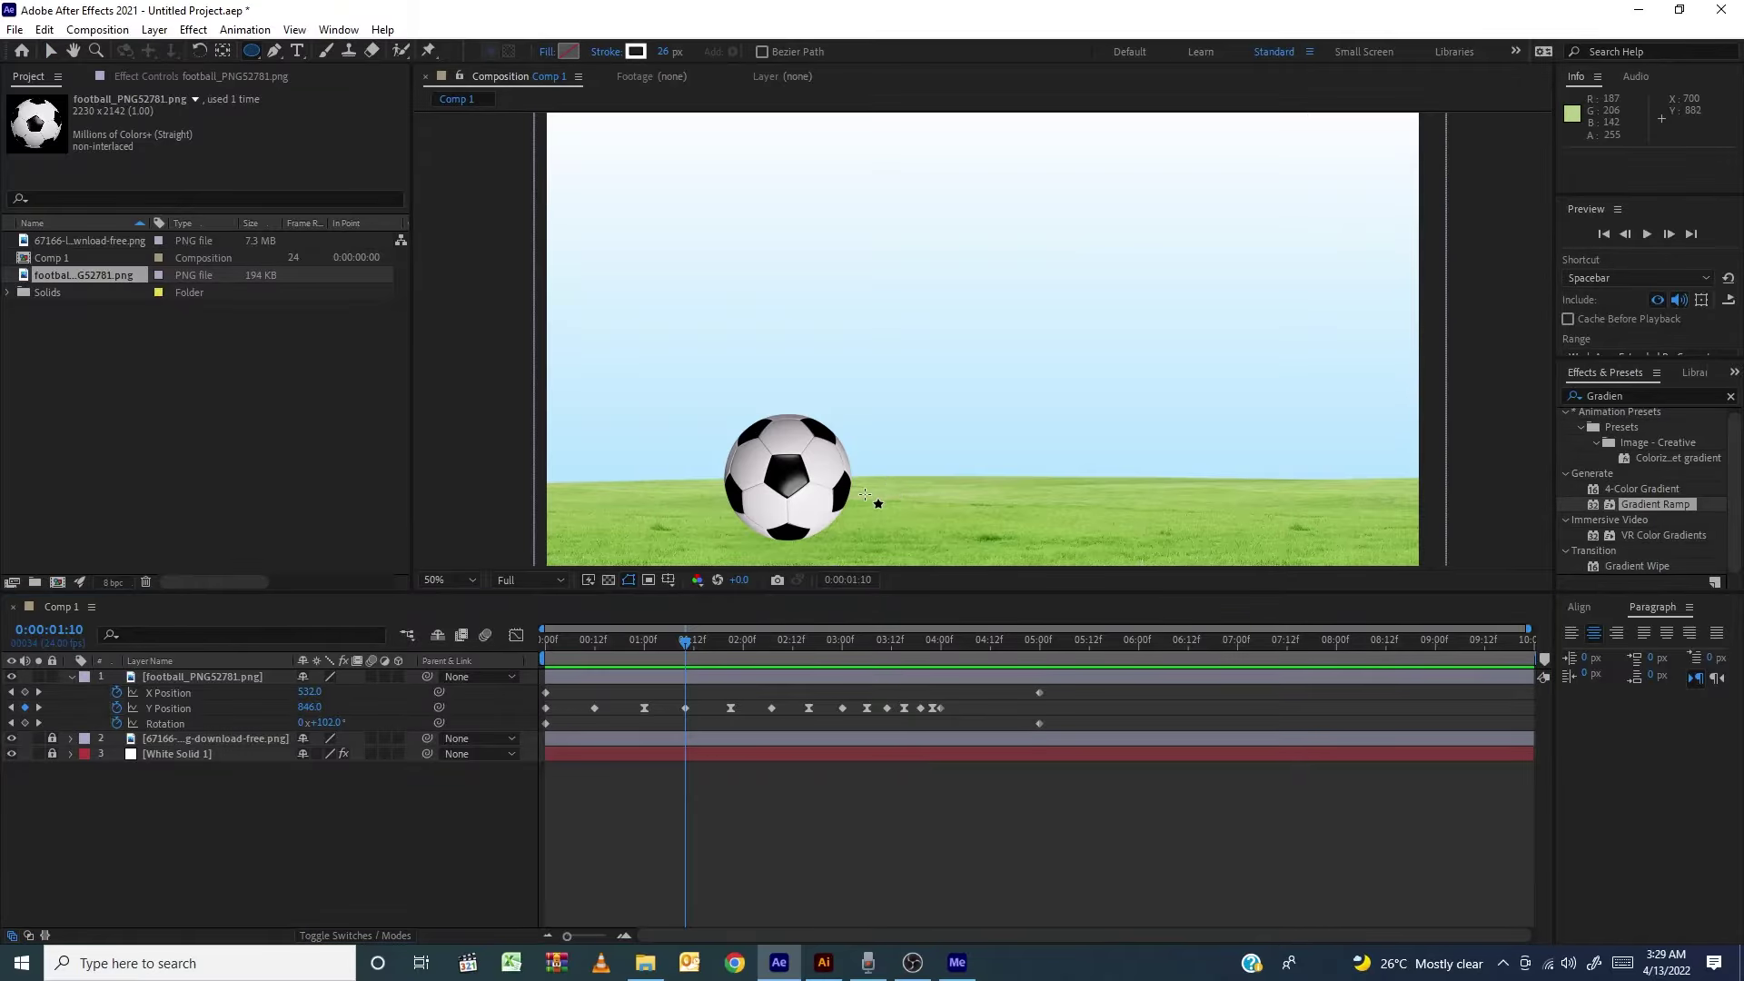
key("h")
left_click_drag(849, 500, 936, 378)
key("q")
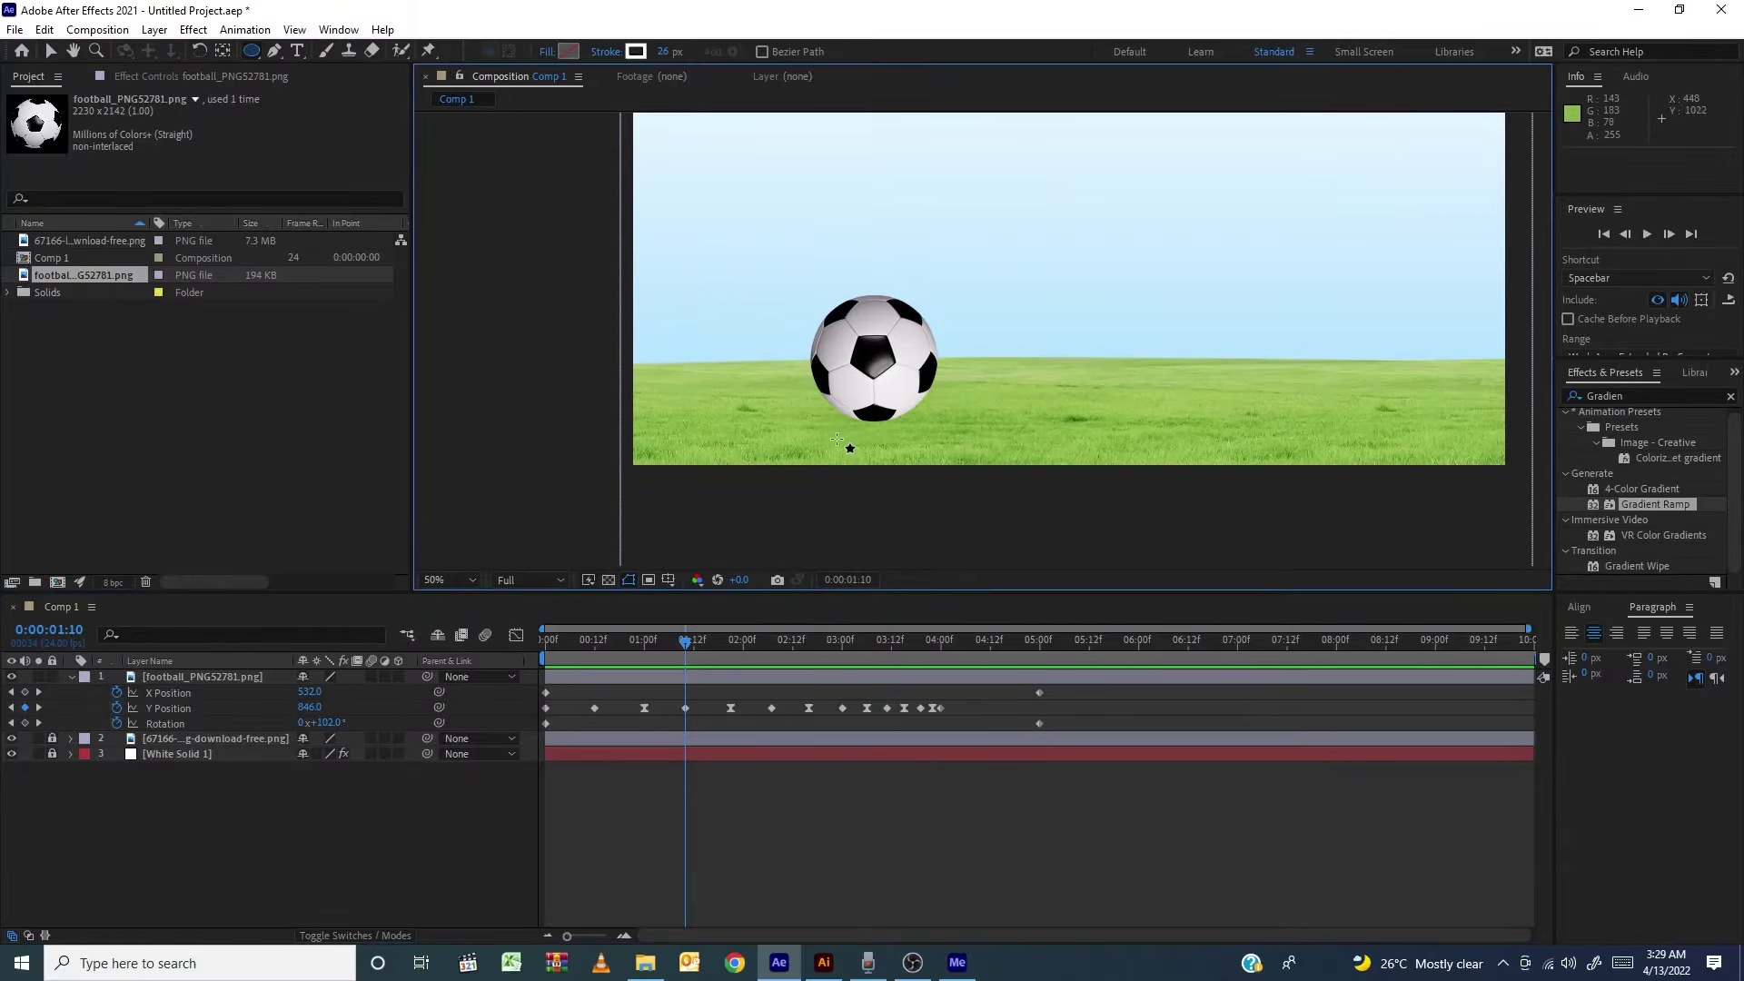
left_click_drag(827, 418, 924, 428)
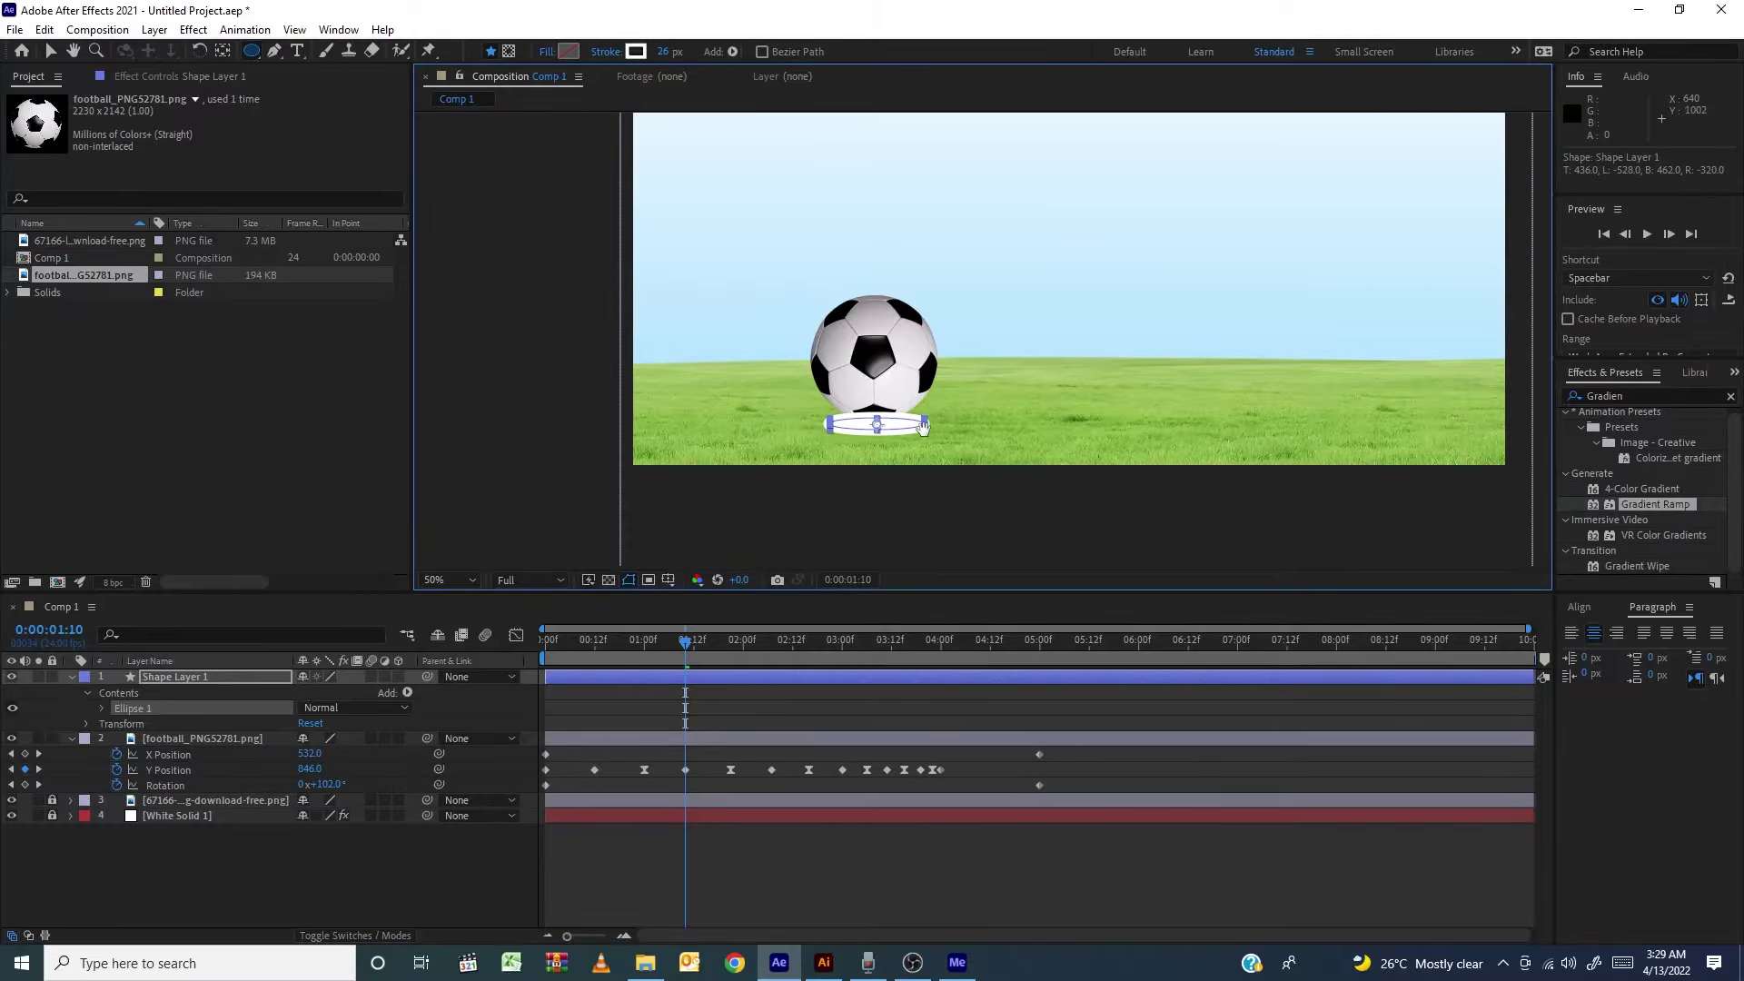
Remove the ellipse's stroke and set its fill to a near-black solid color
left_click(606, 52)
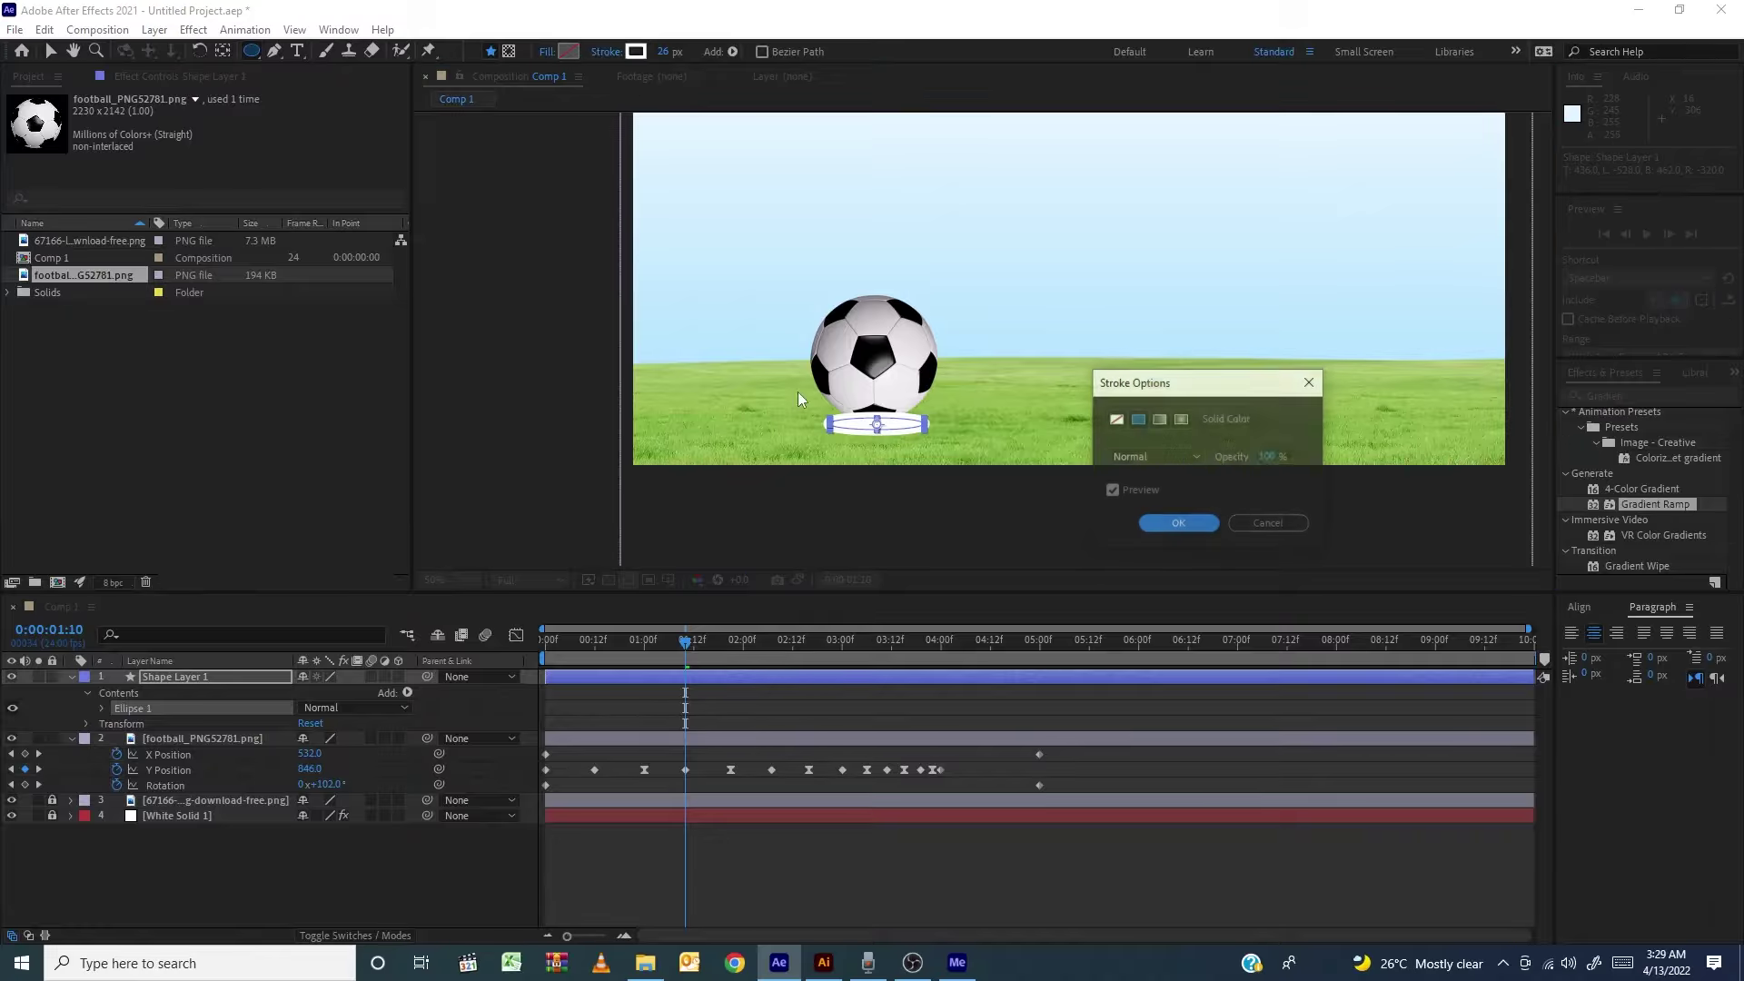
left_click(1116, 419)
left_click(1176, 523)
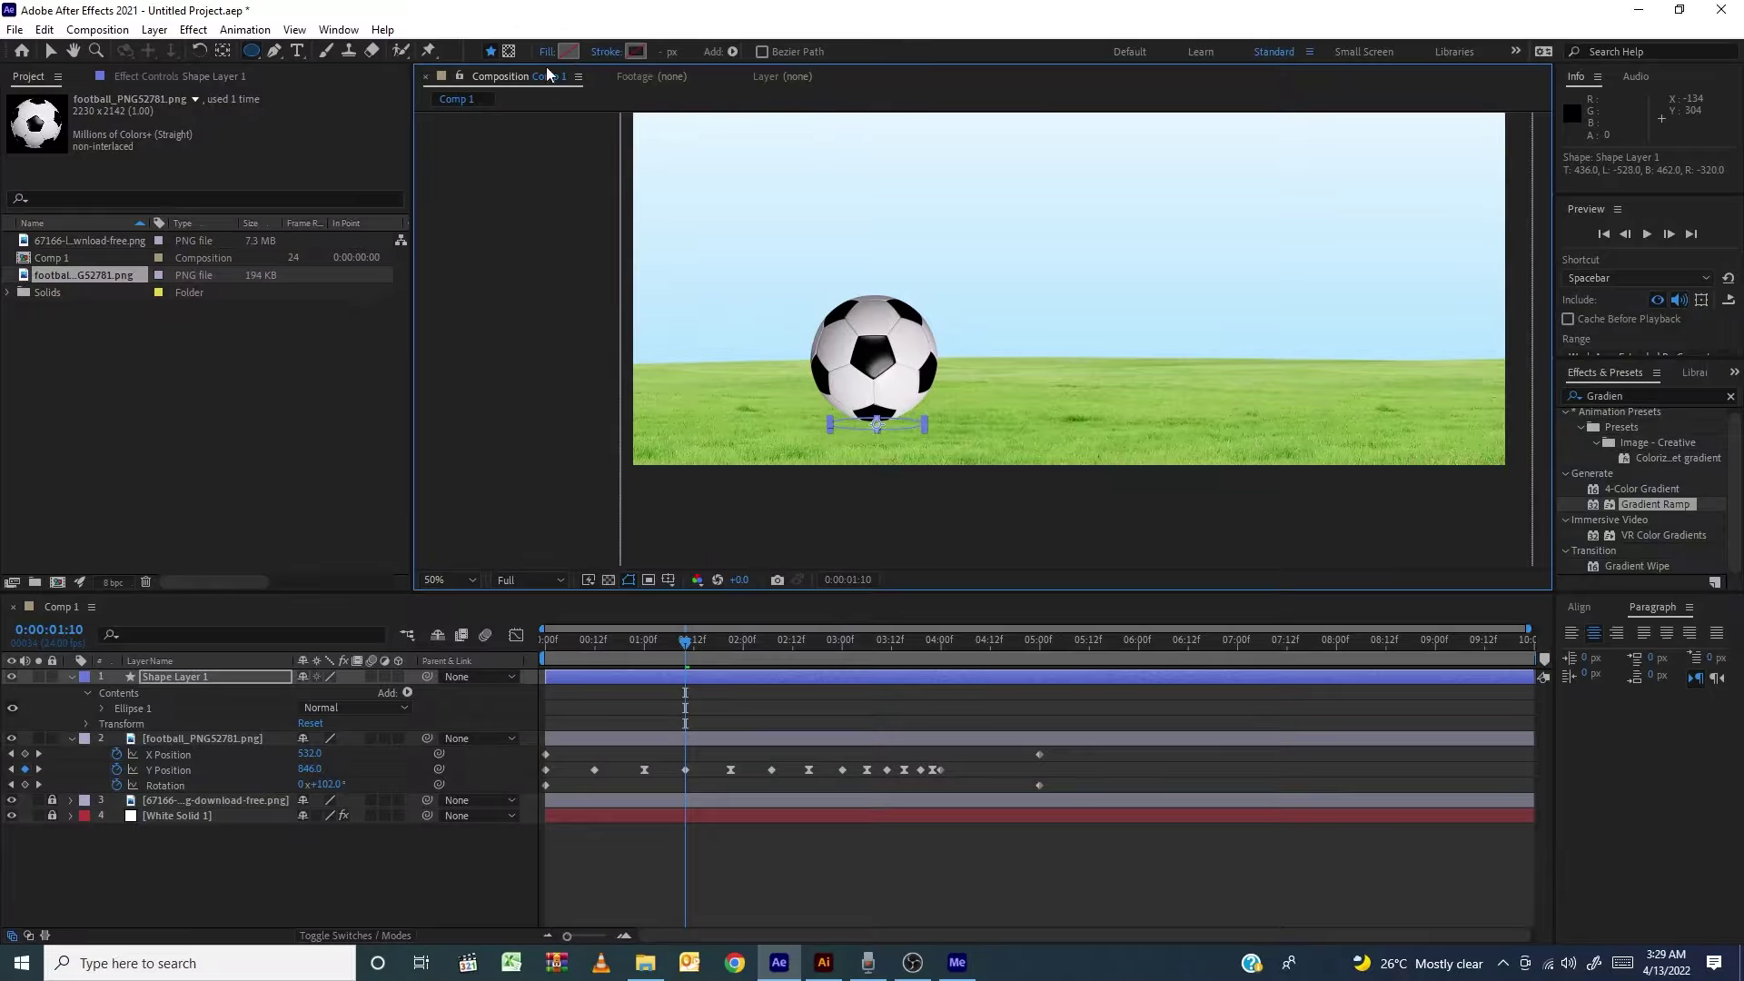
left_click(570, 52)
left_click(850, 779)
left_click_drag(850, 780, 798, 839)
left_click(1215, 629)
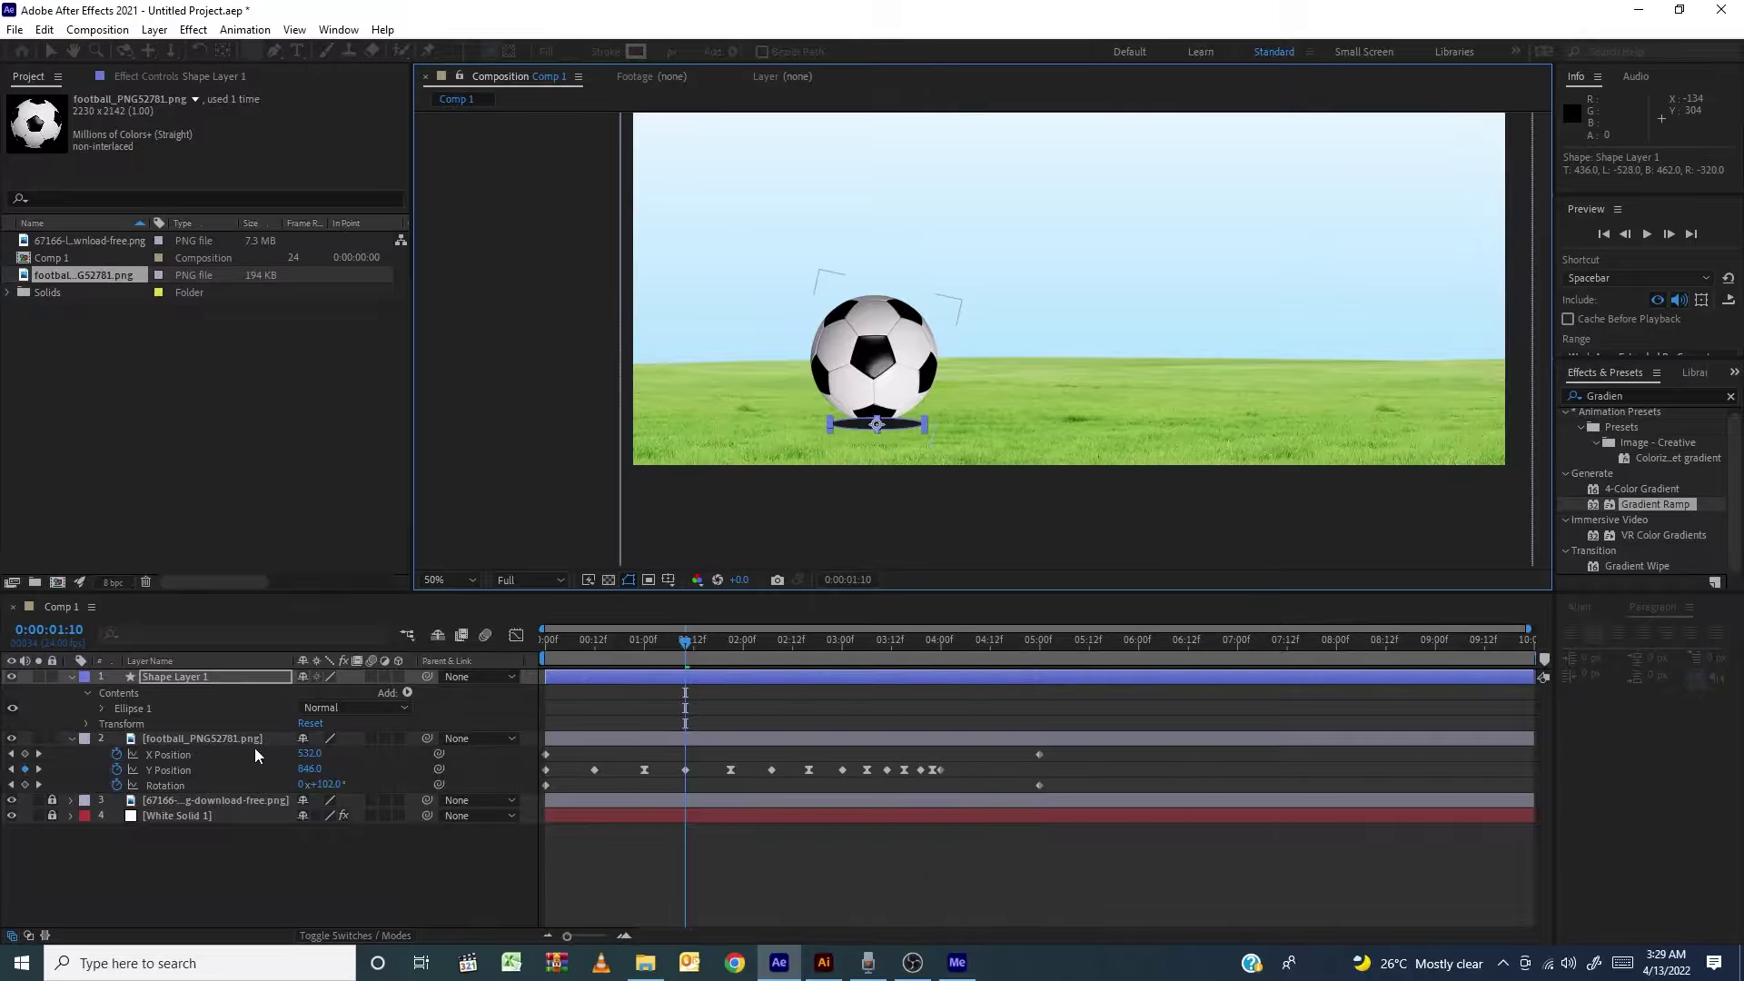
Collapse the football layer's properties and rename the ellipse's shape layer Shadow
left_click(71, 739)
left_click(200, 676)
key("Return")
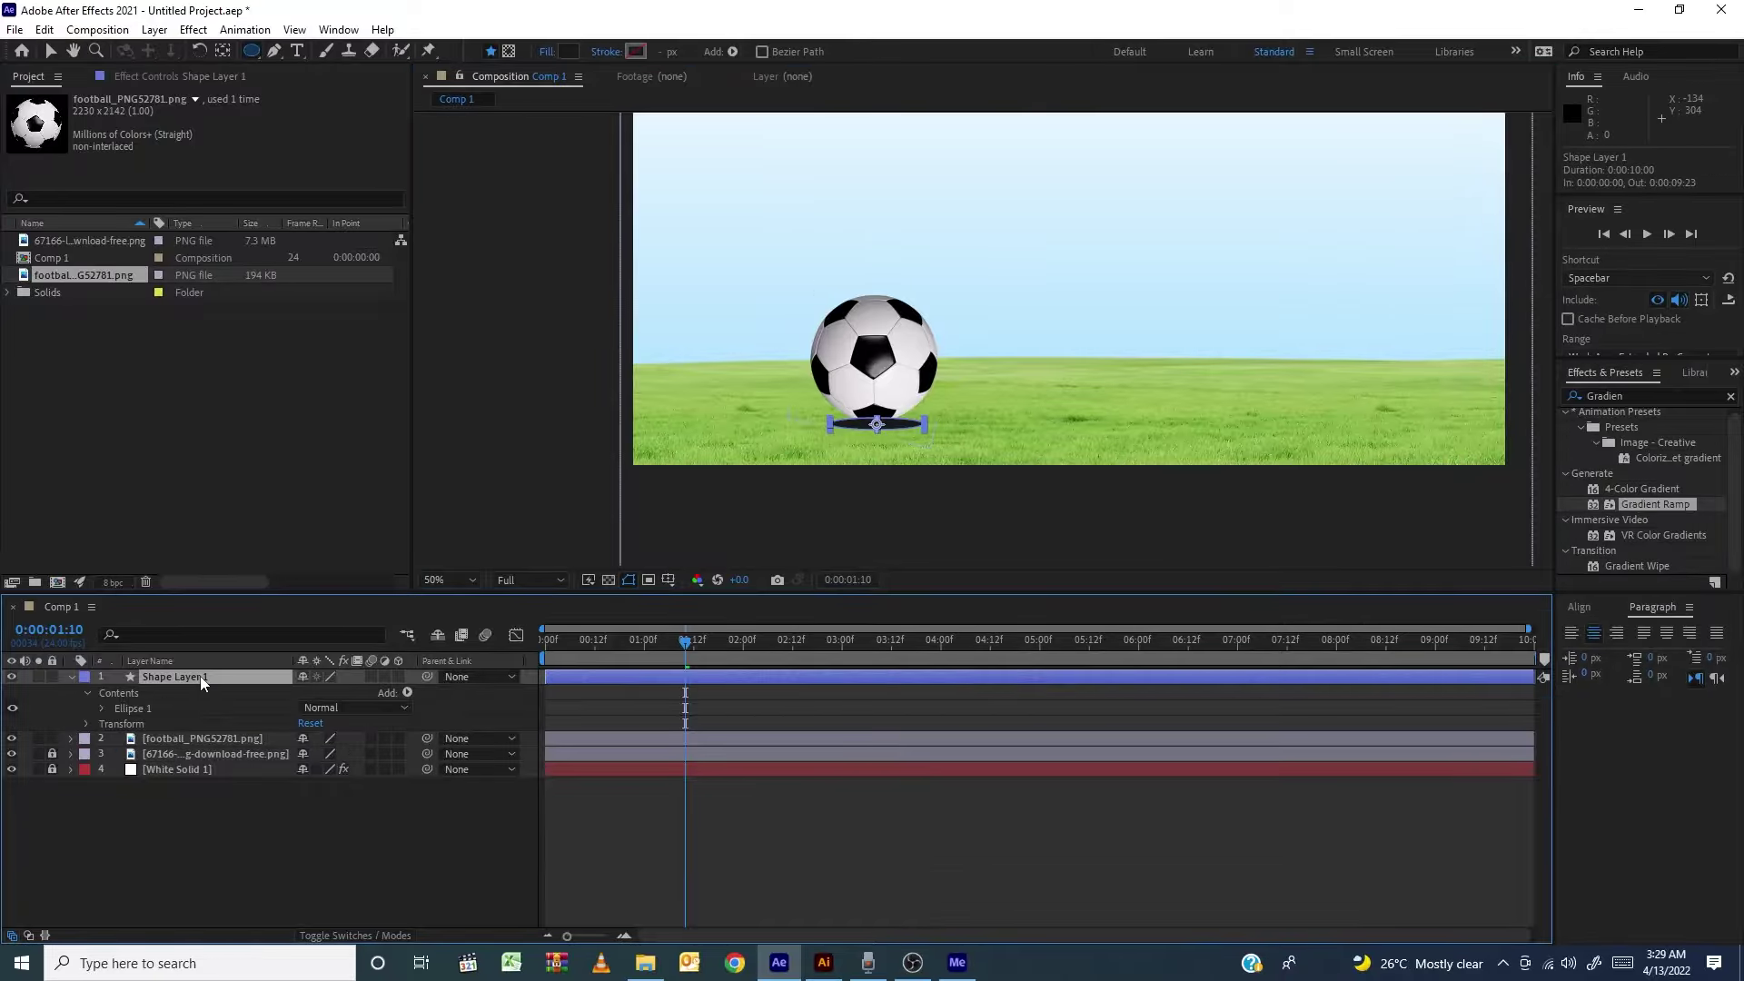
type("Shado")
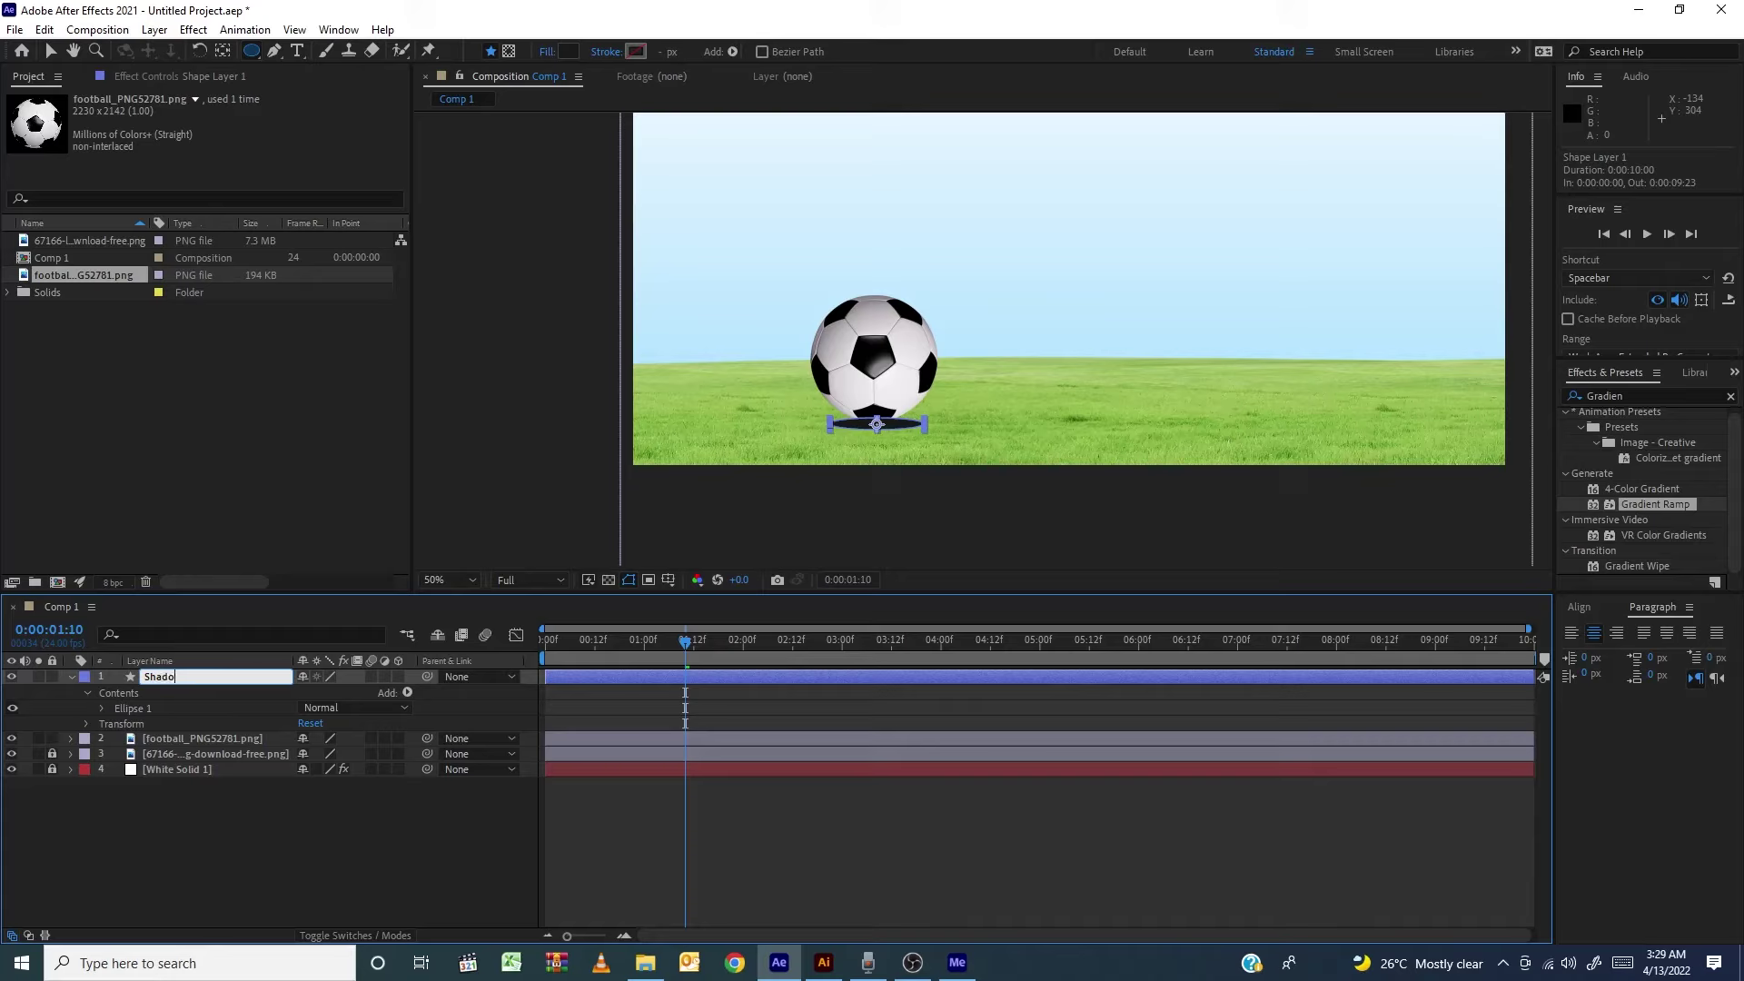
type("w")
left_click(149, 801)
Move the Shadow layer below the football layer and switch back to the Selection tool
left_click(189, 680)
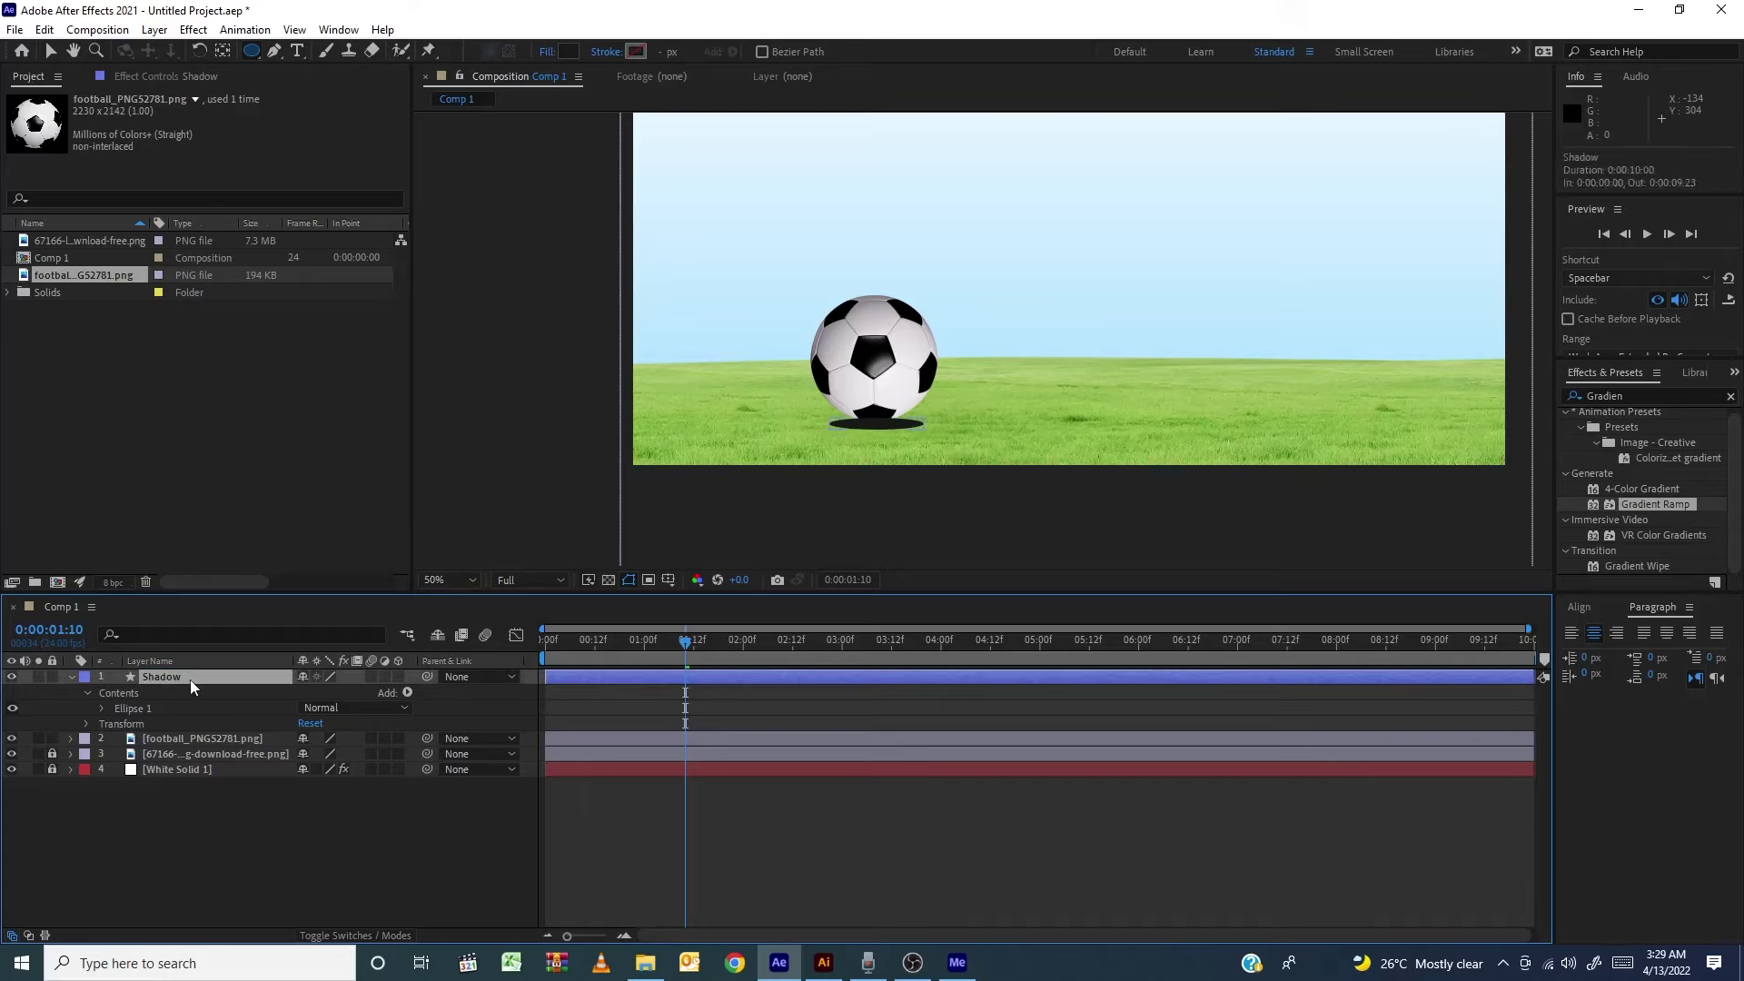
left_click_drag(189, 680, 232, 754)
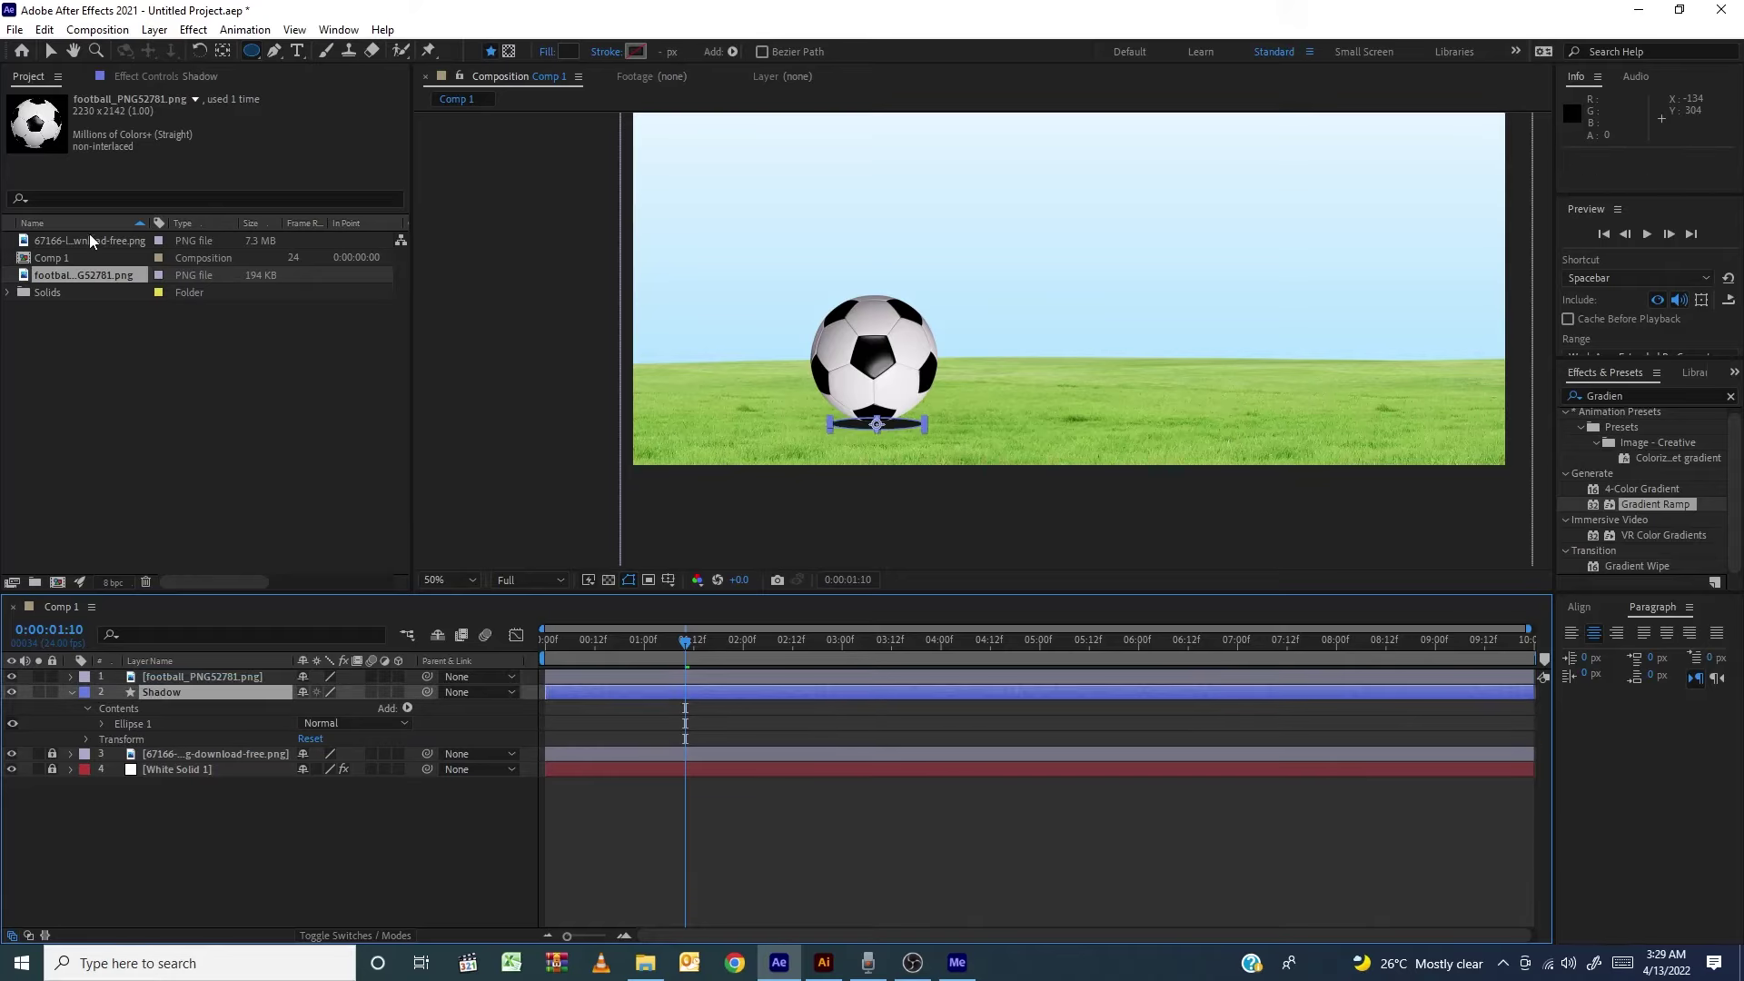
left_click(52, 50)
left_click(436, 825)
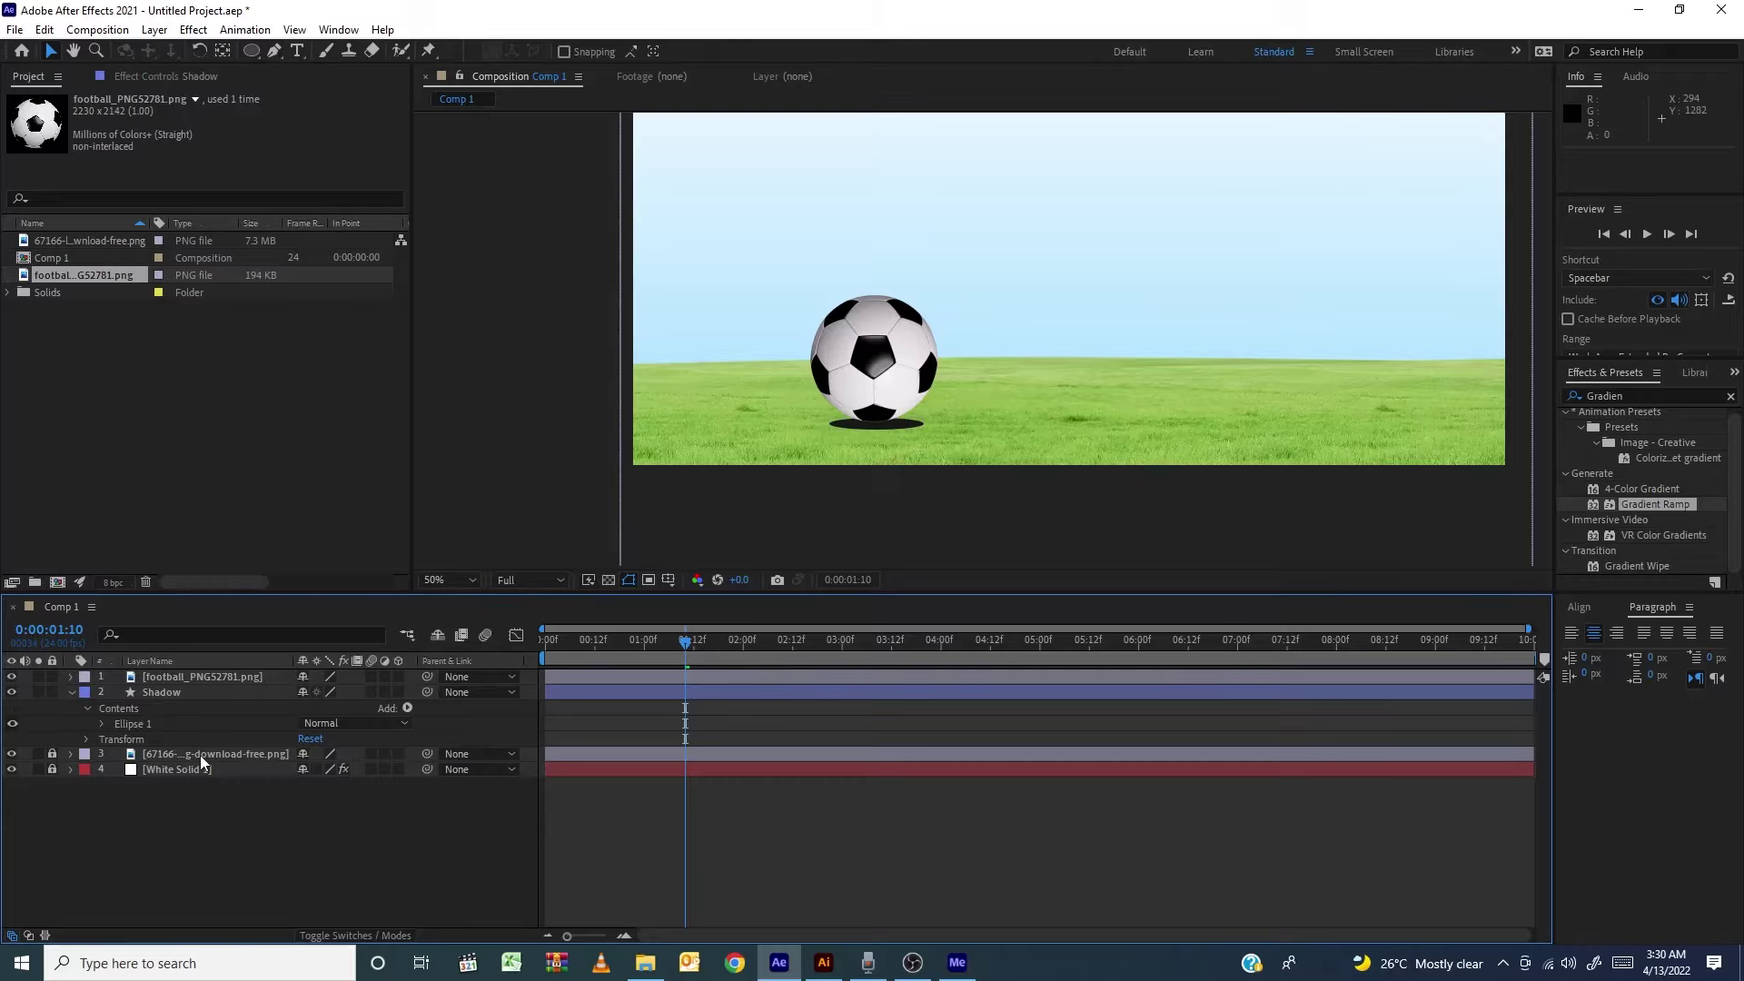
Lower the Shadow layer's Opacity to 38%
left_click(220, 681)
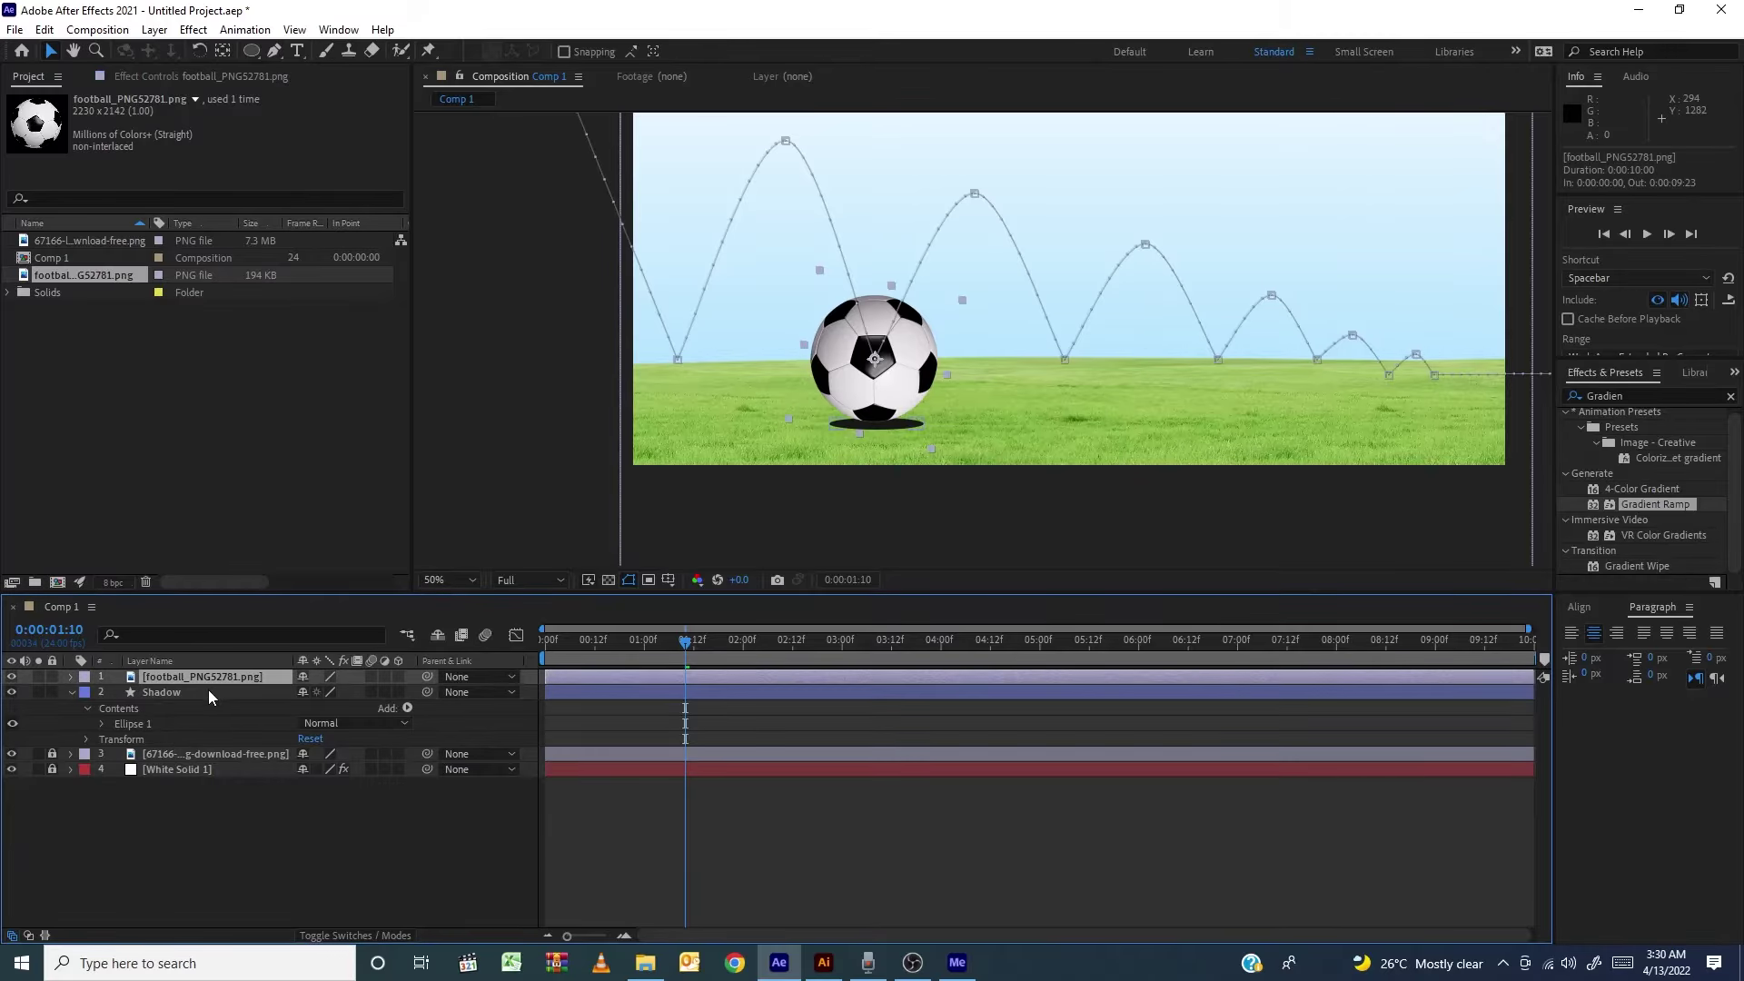
left_click(209, 692)
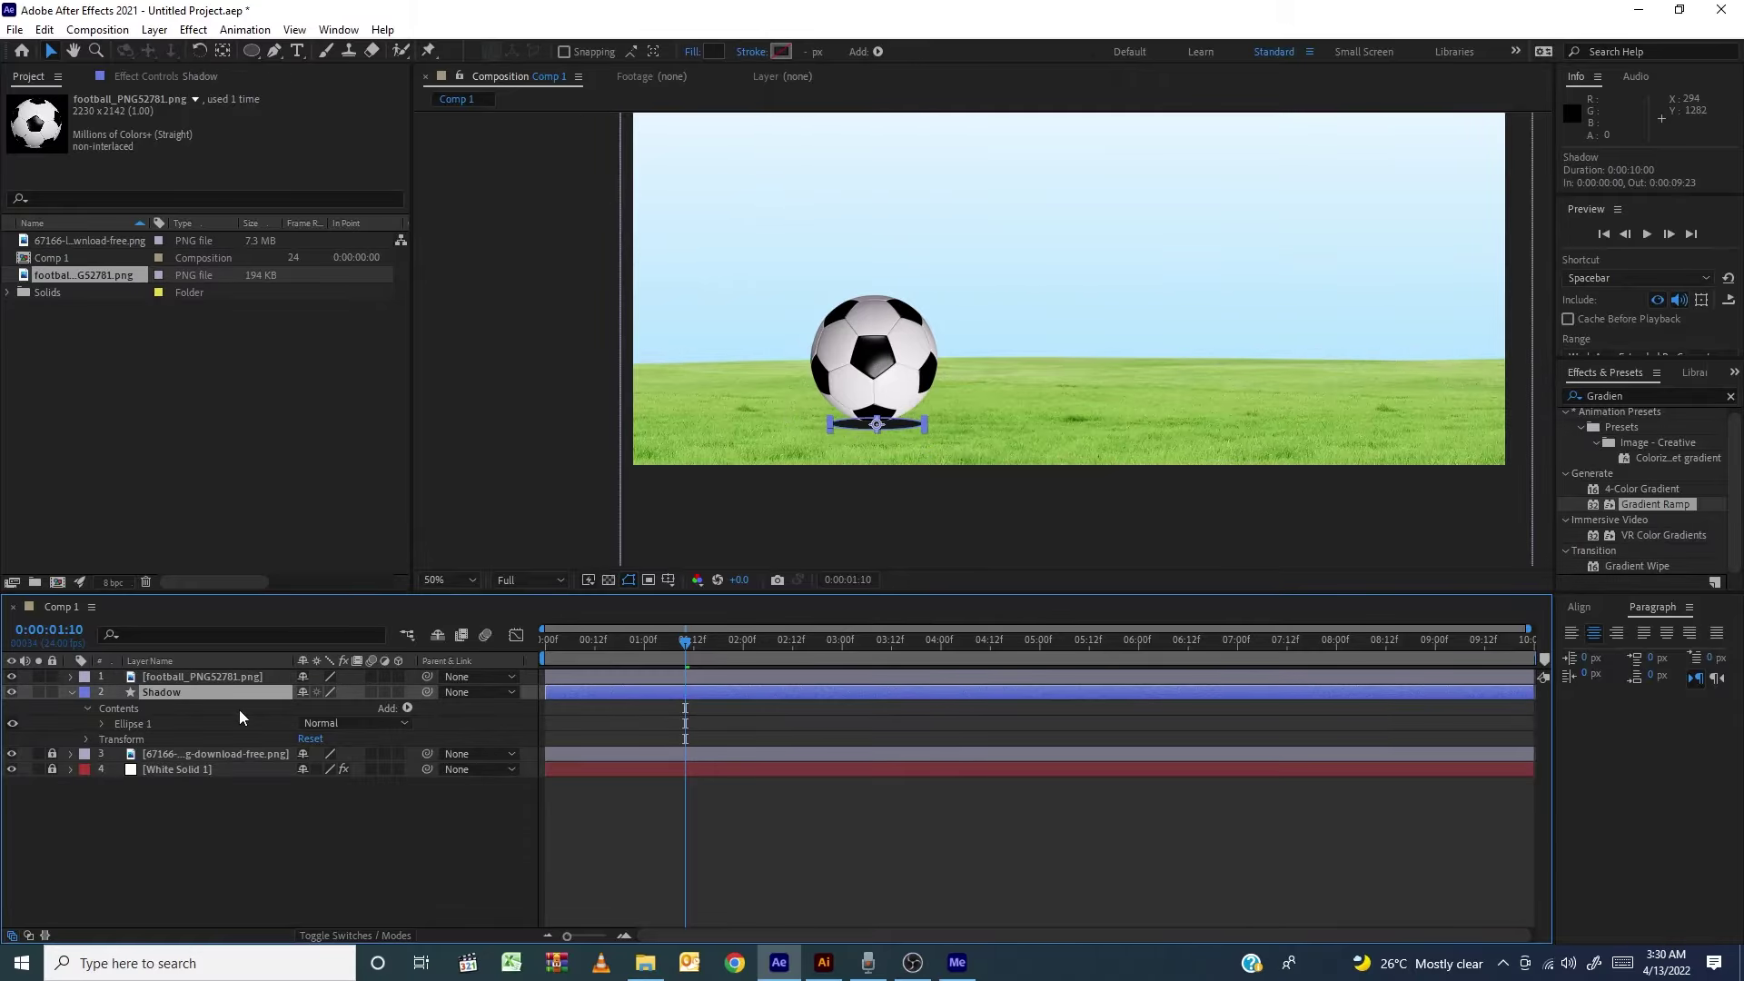
key("t")
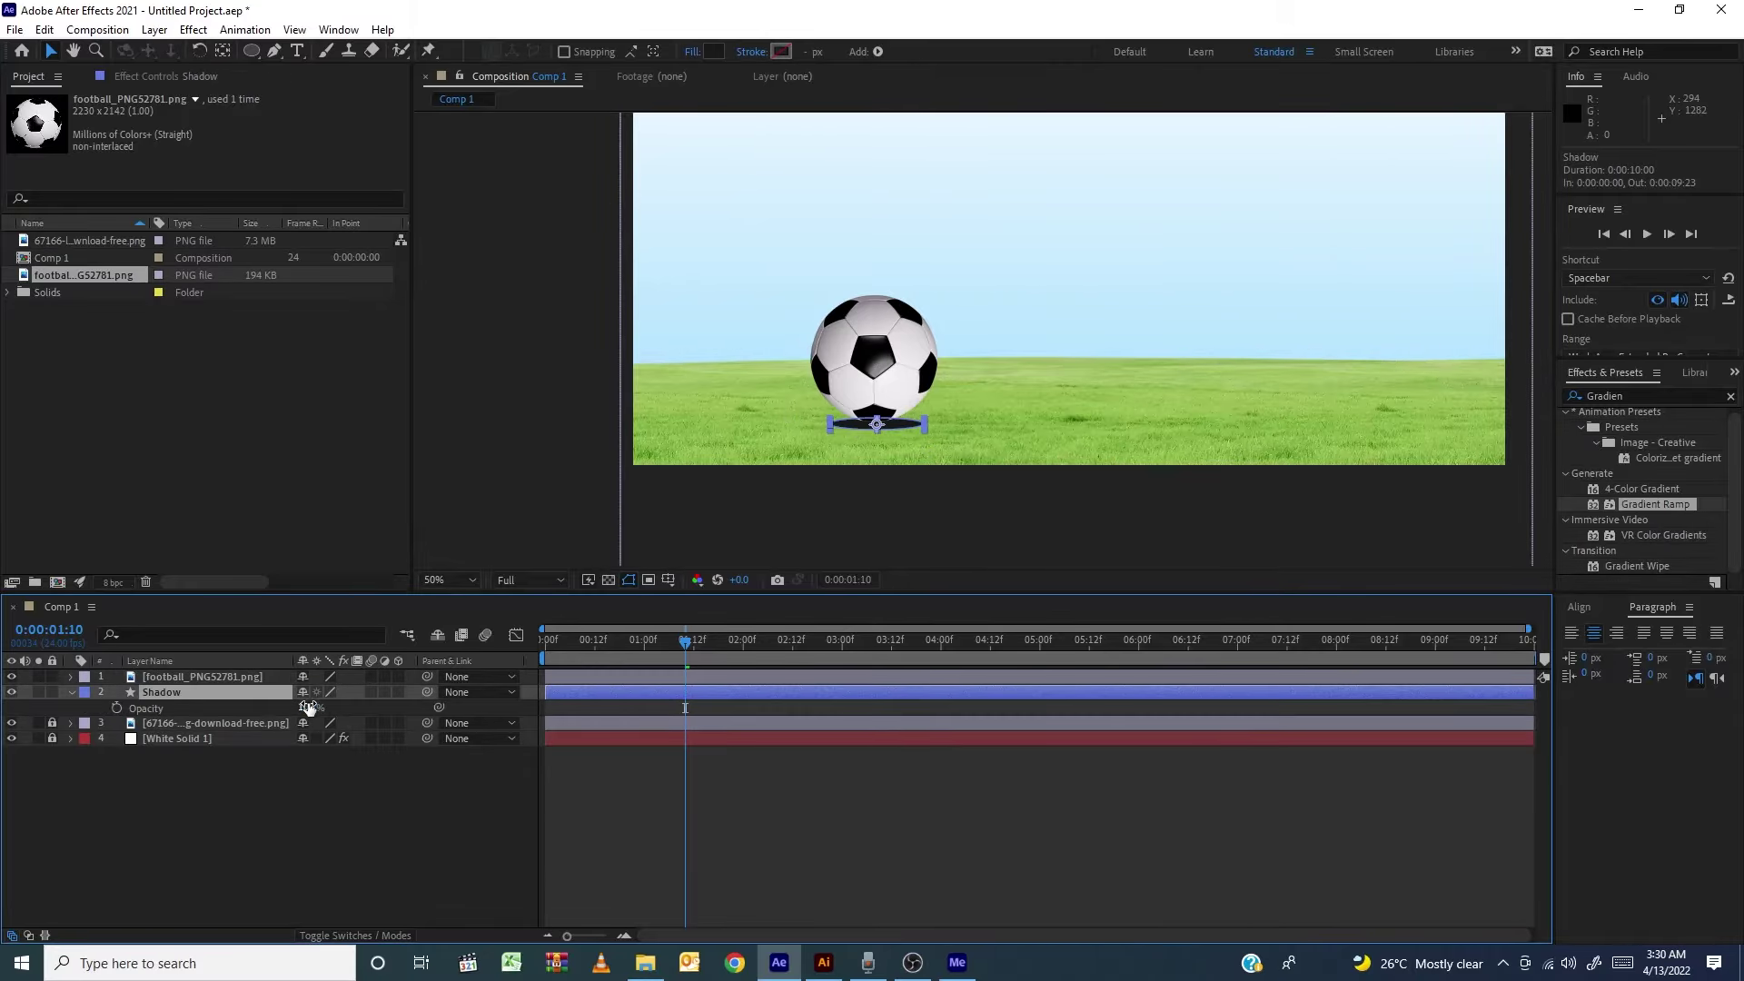
left_click_drag(303, 707, 290, 741)
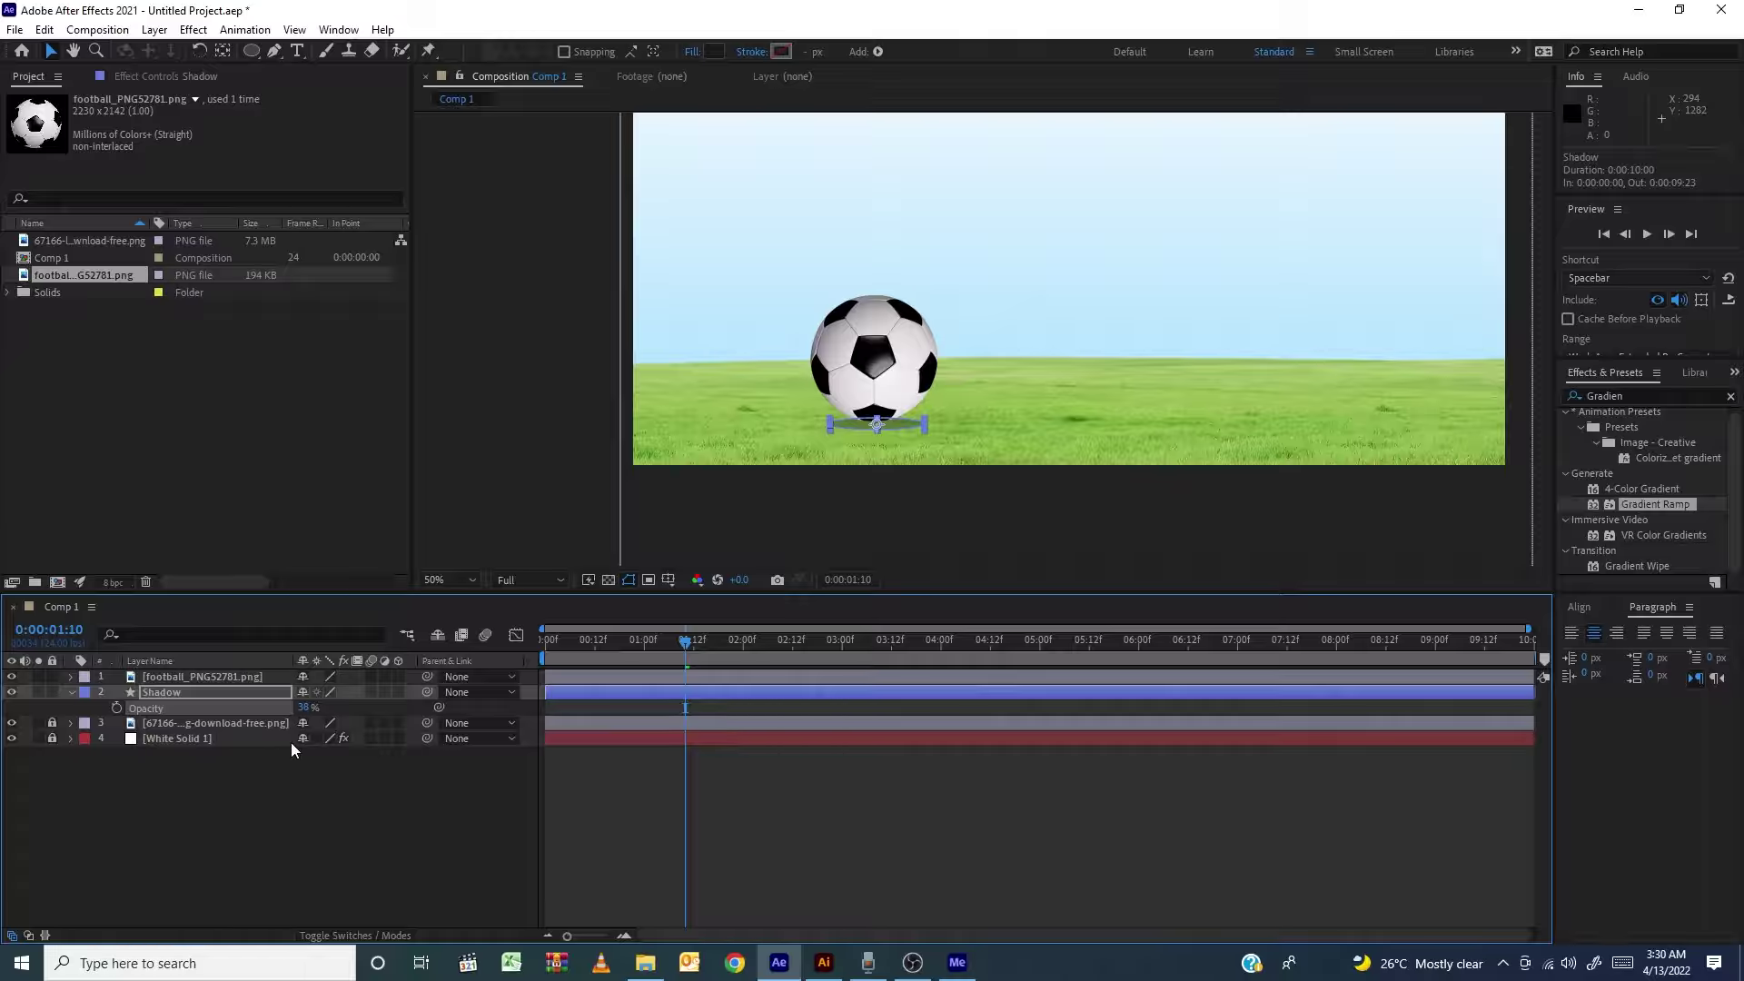
left_click(461, 814)
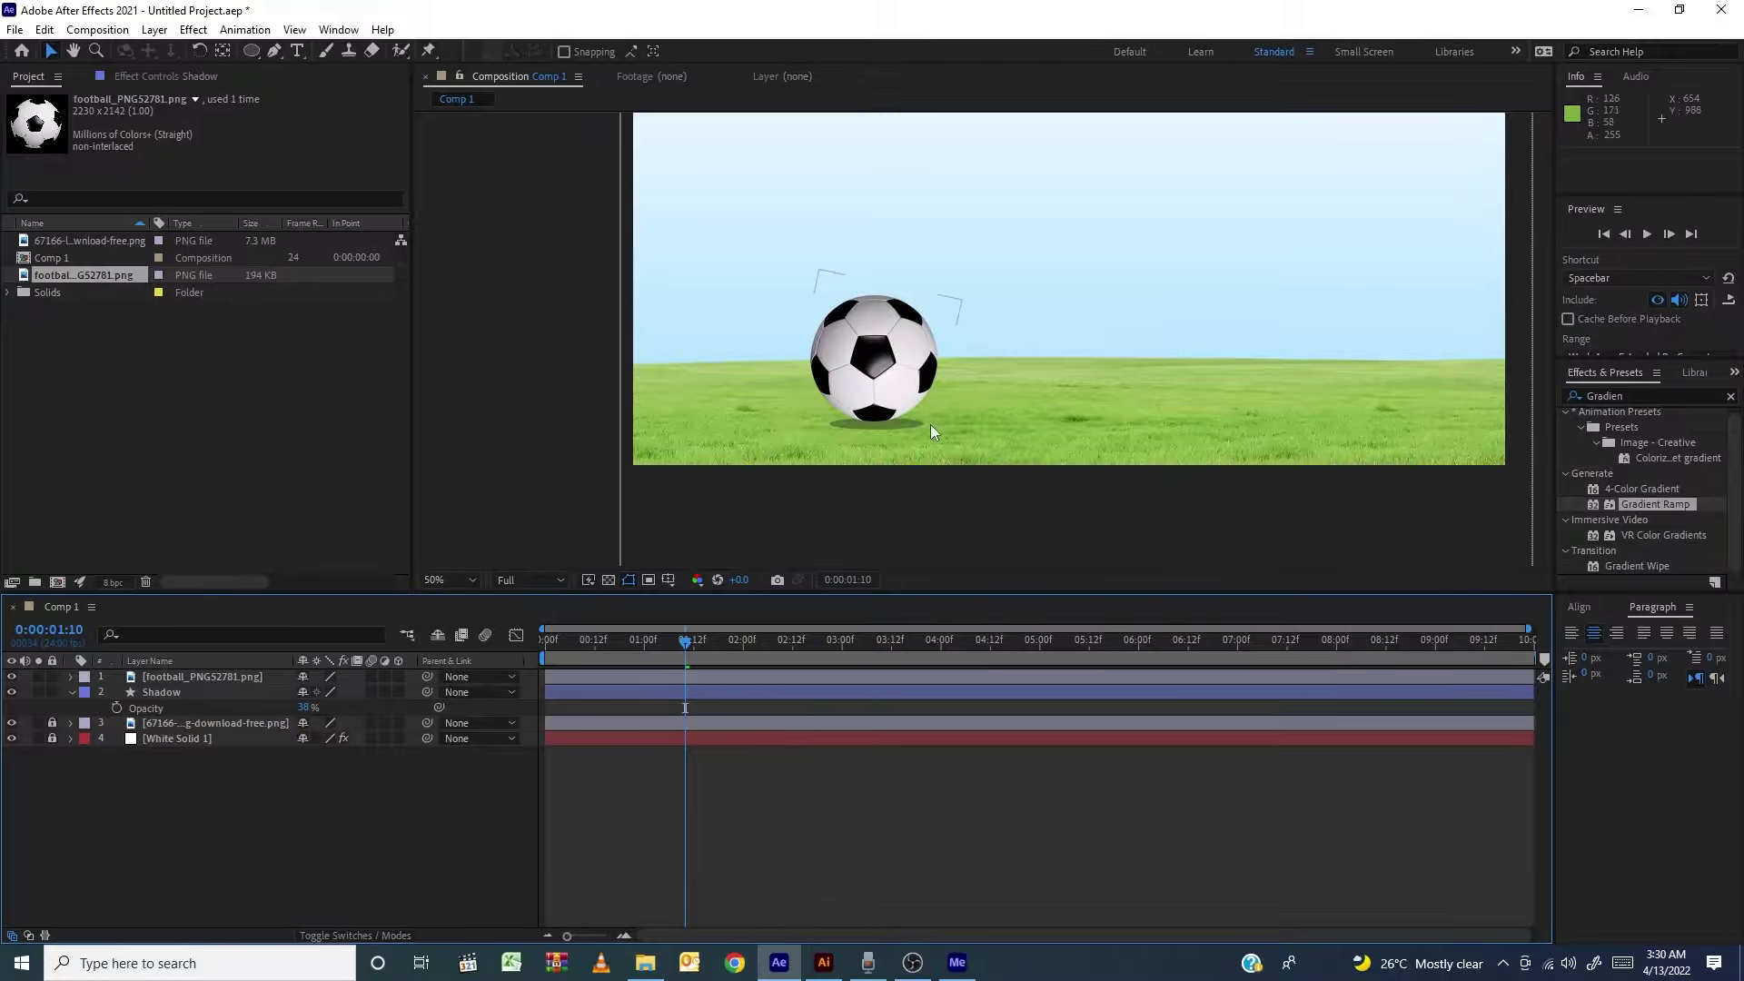
Search the effects for "Gaus" and apply Gaussian Blur to the Shadow layer
left_click(1665, 397)
left_click_drag(1665, 397, 1513, 399)
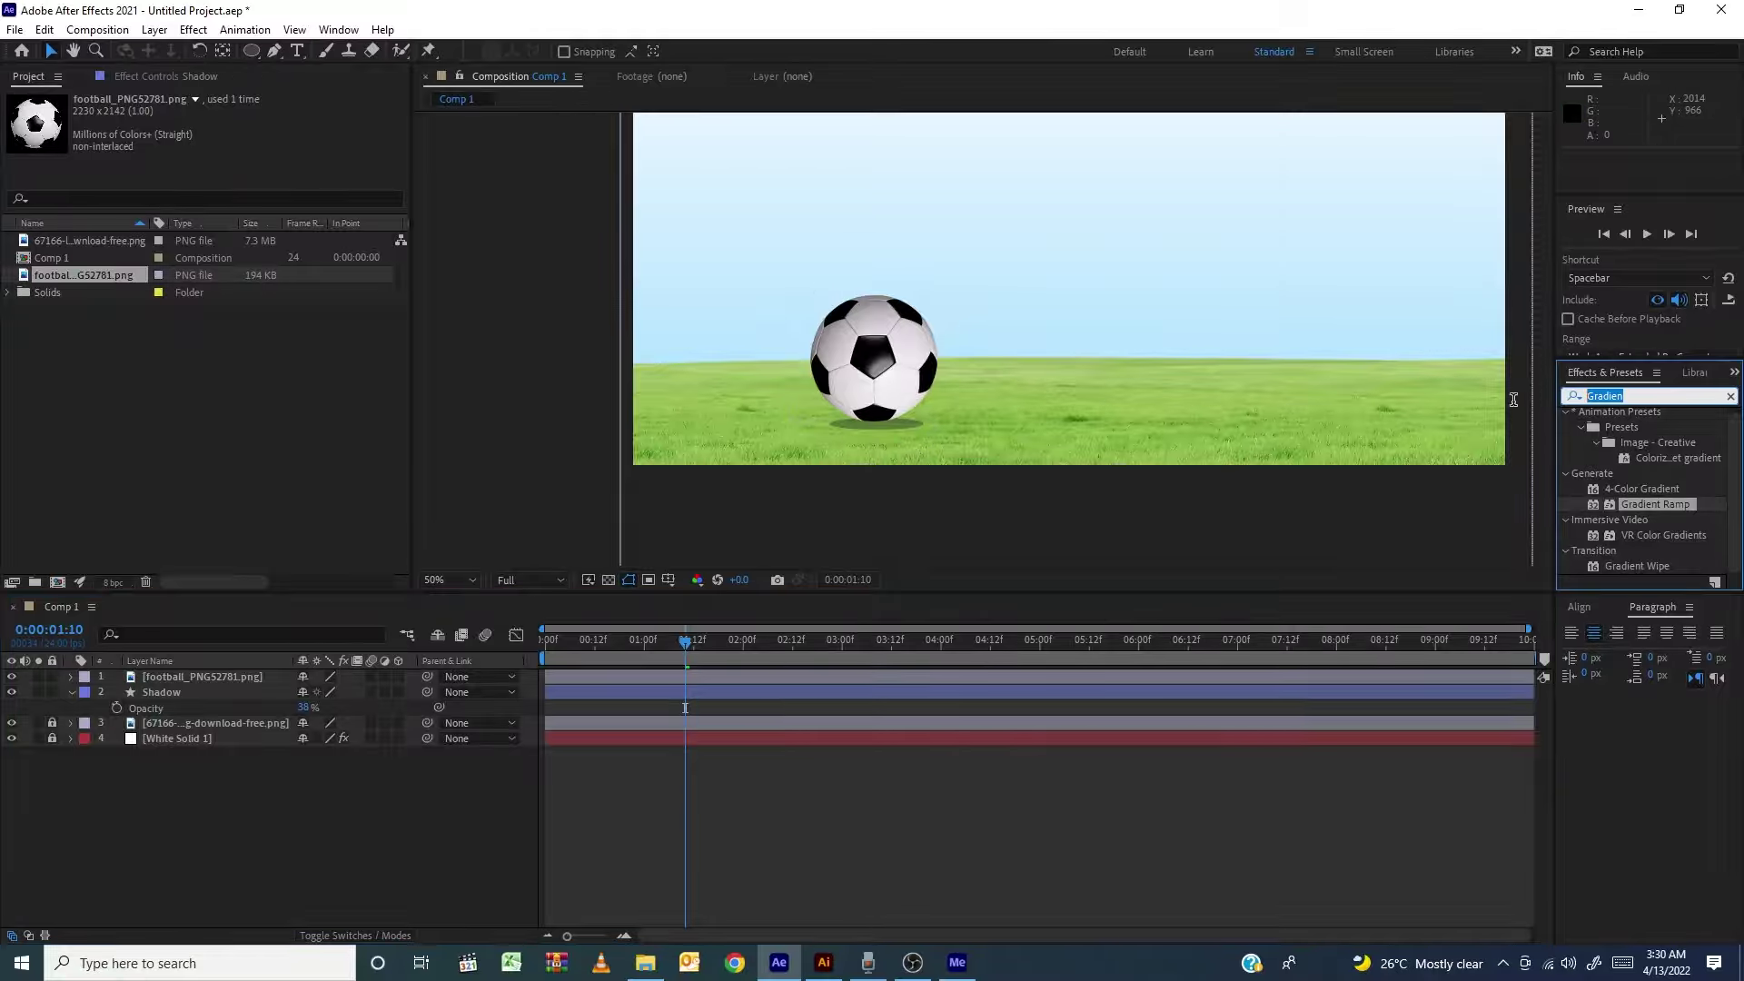
type("G")
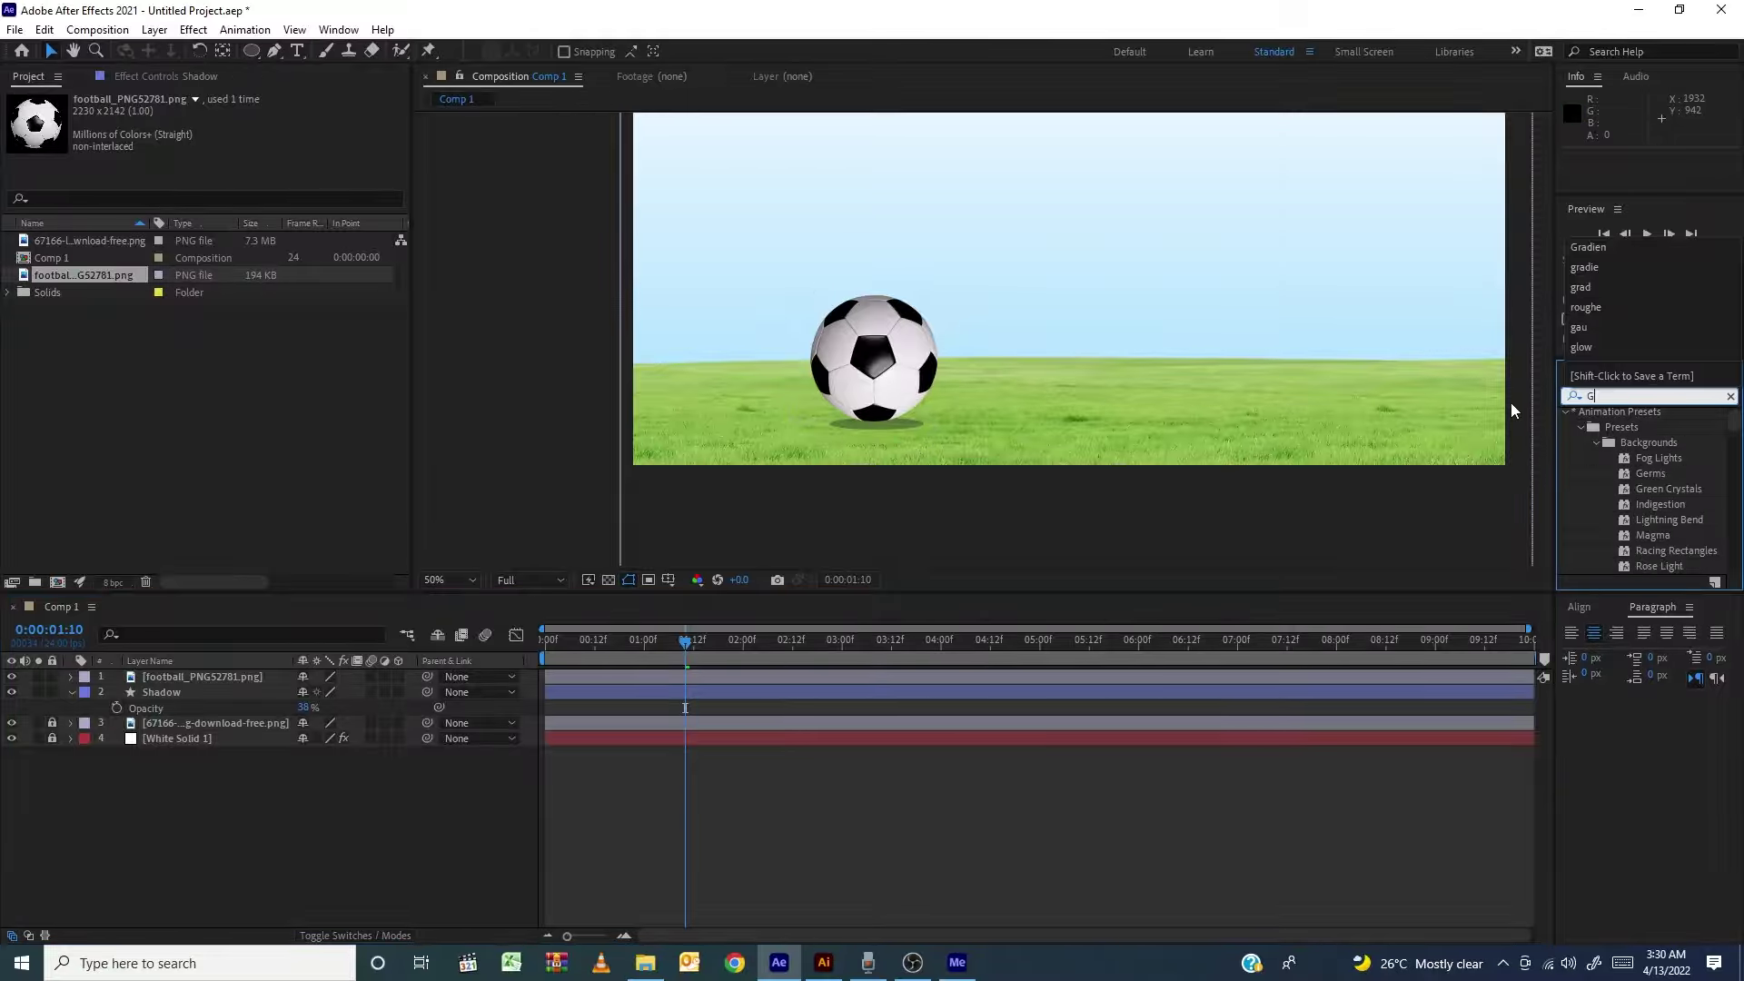
type("aus")
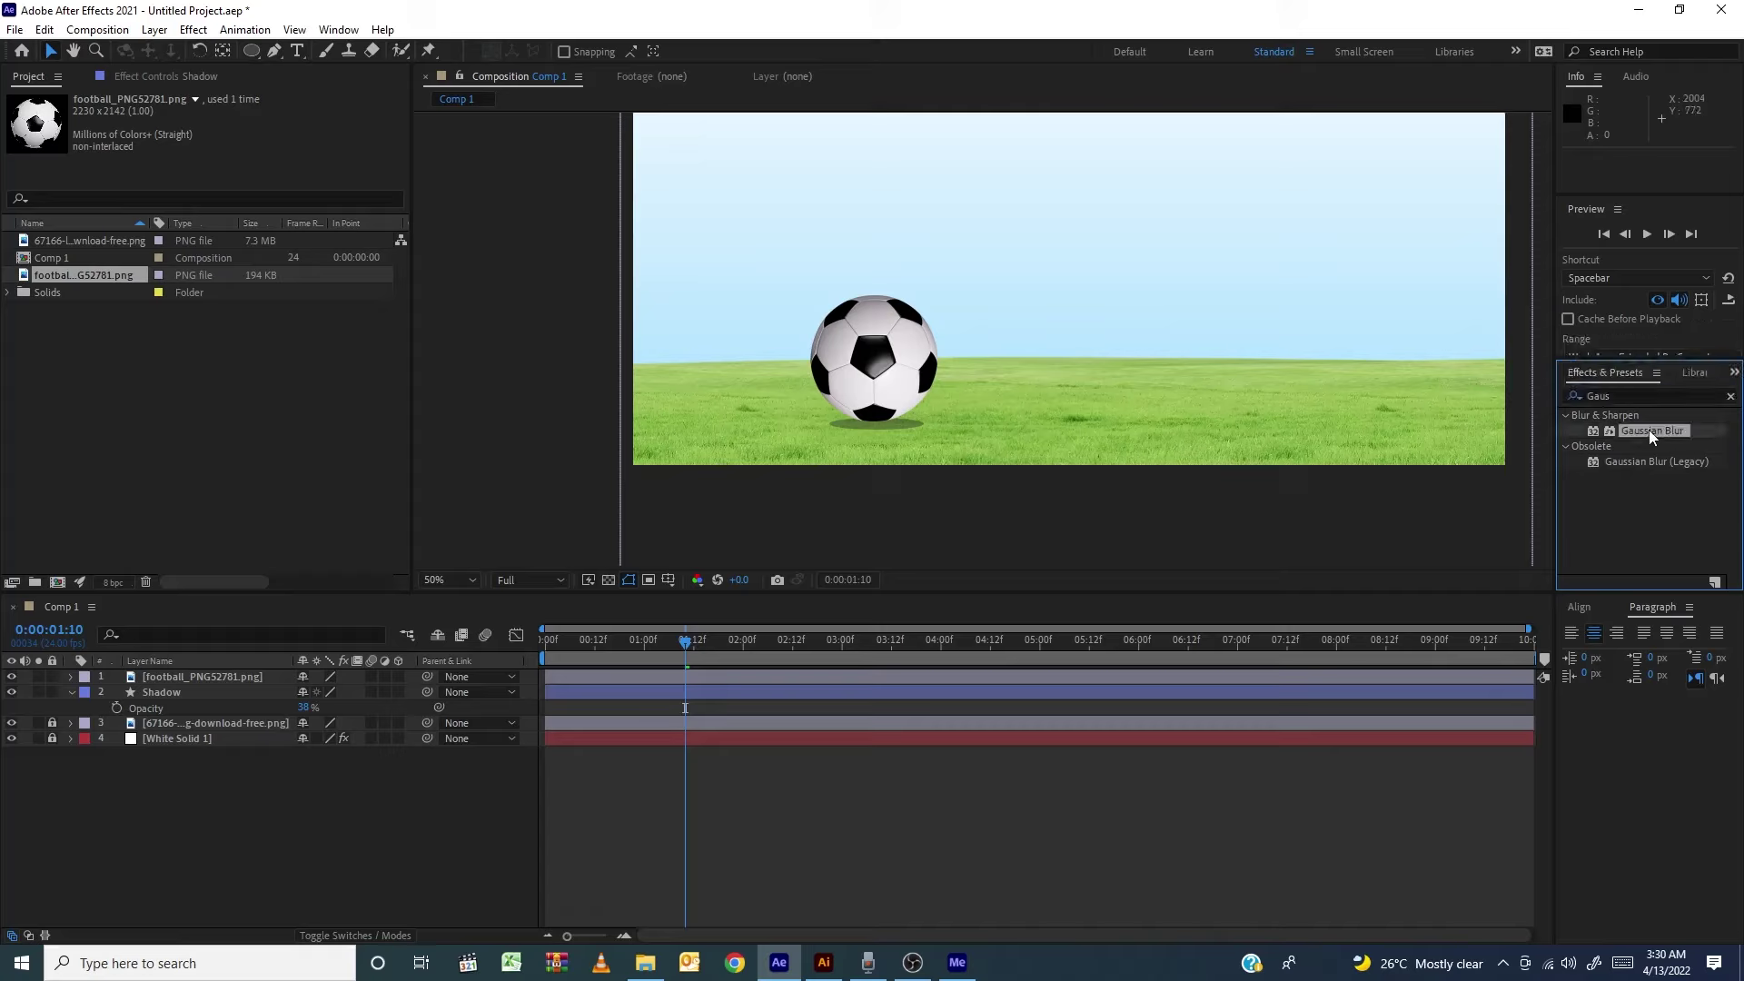
left_click_drag(1649, 429, 227, 692)
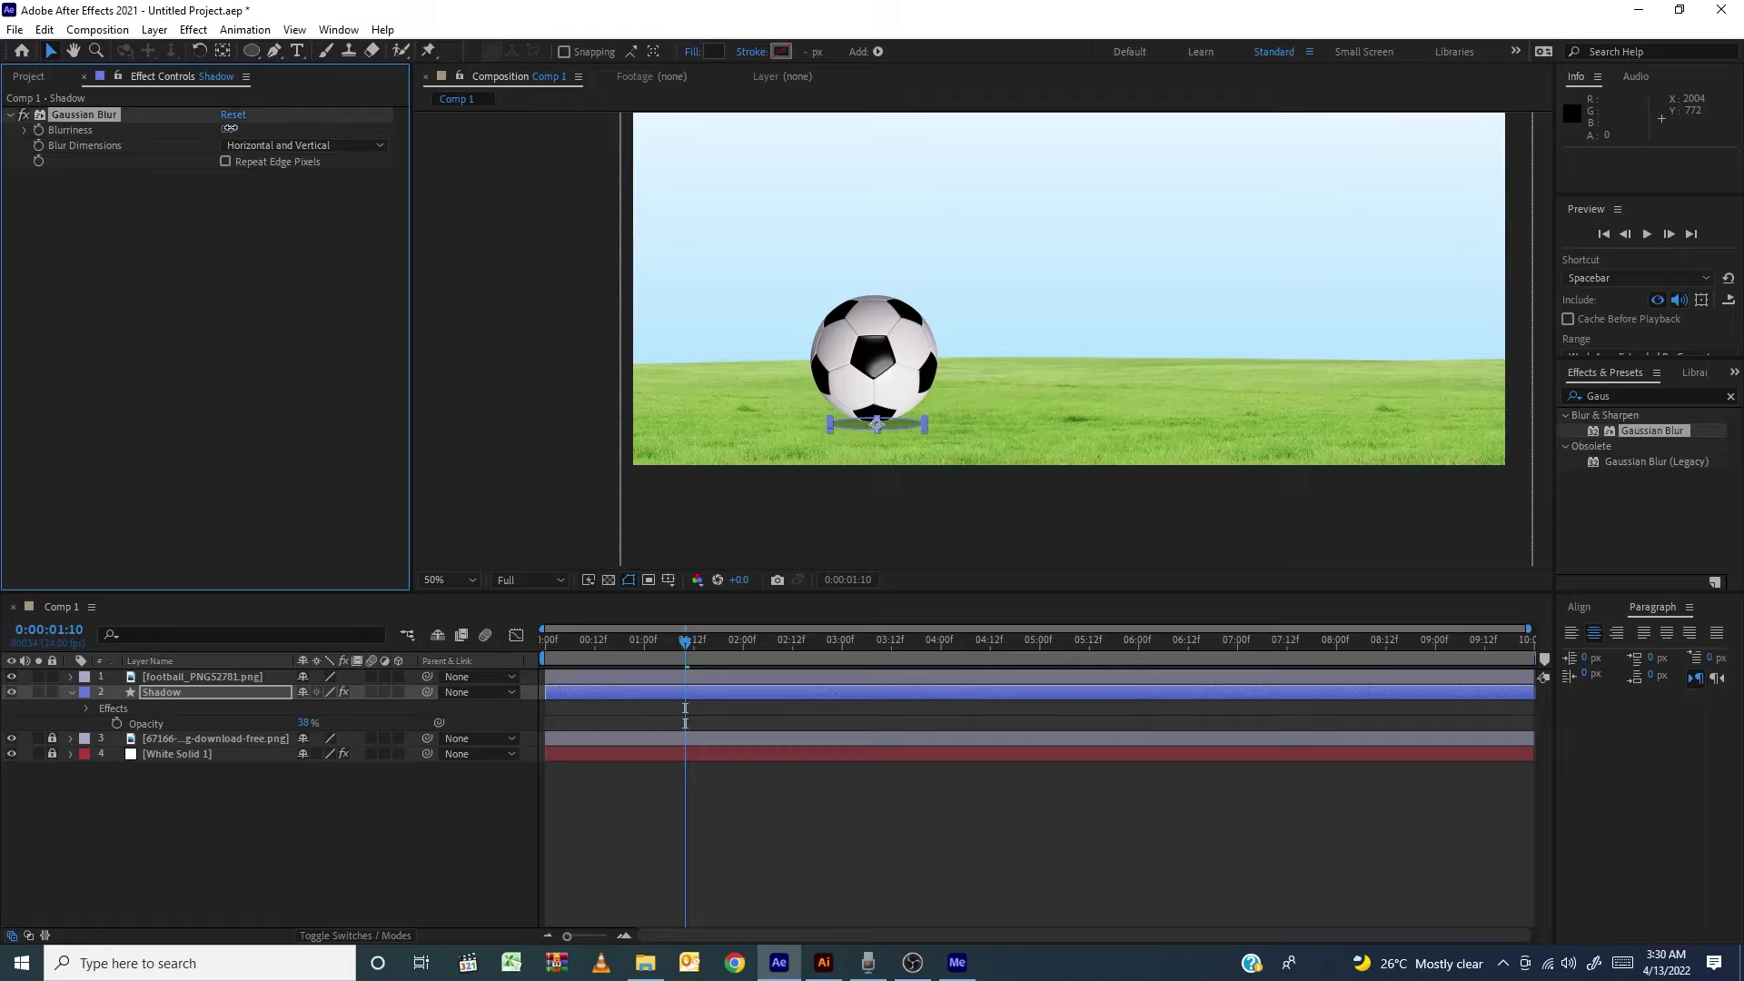
Set the Shadow layer's Gaussian Blur Blurriness to 23.4 and check the softened shadow against the whole scene
left_click_drag(229, 127, 454, 146)
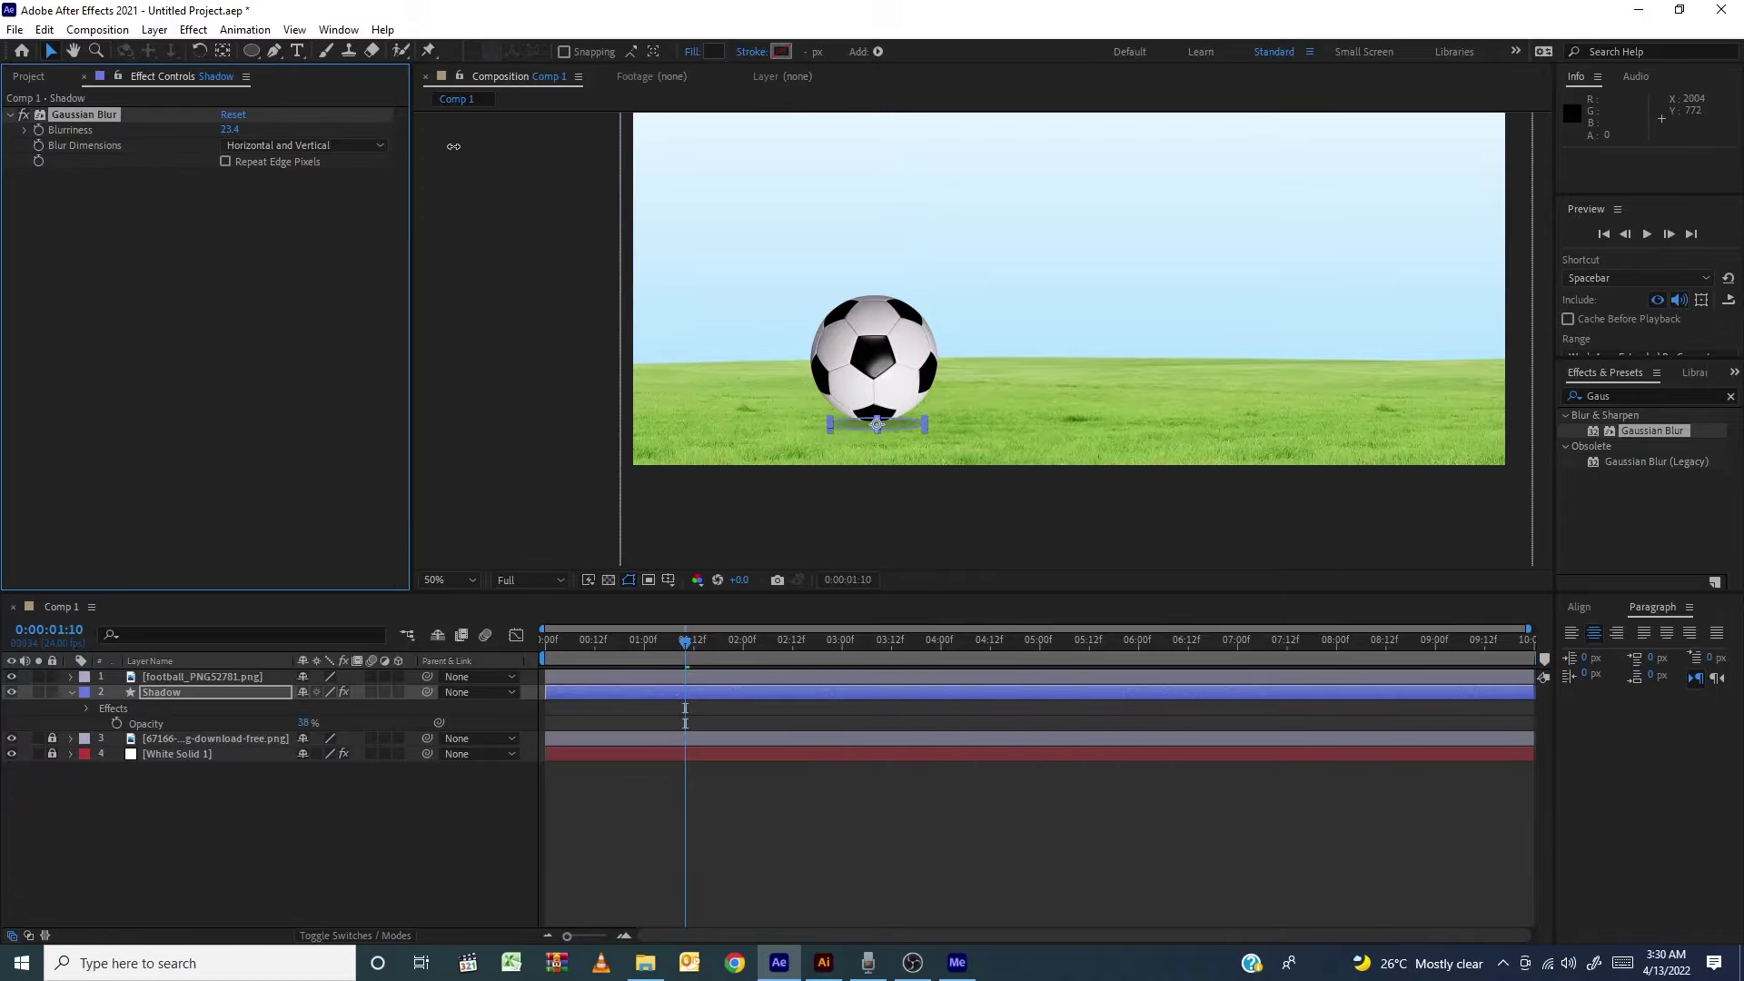
left_click(761, 483)
key("comma")
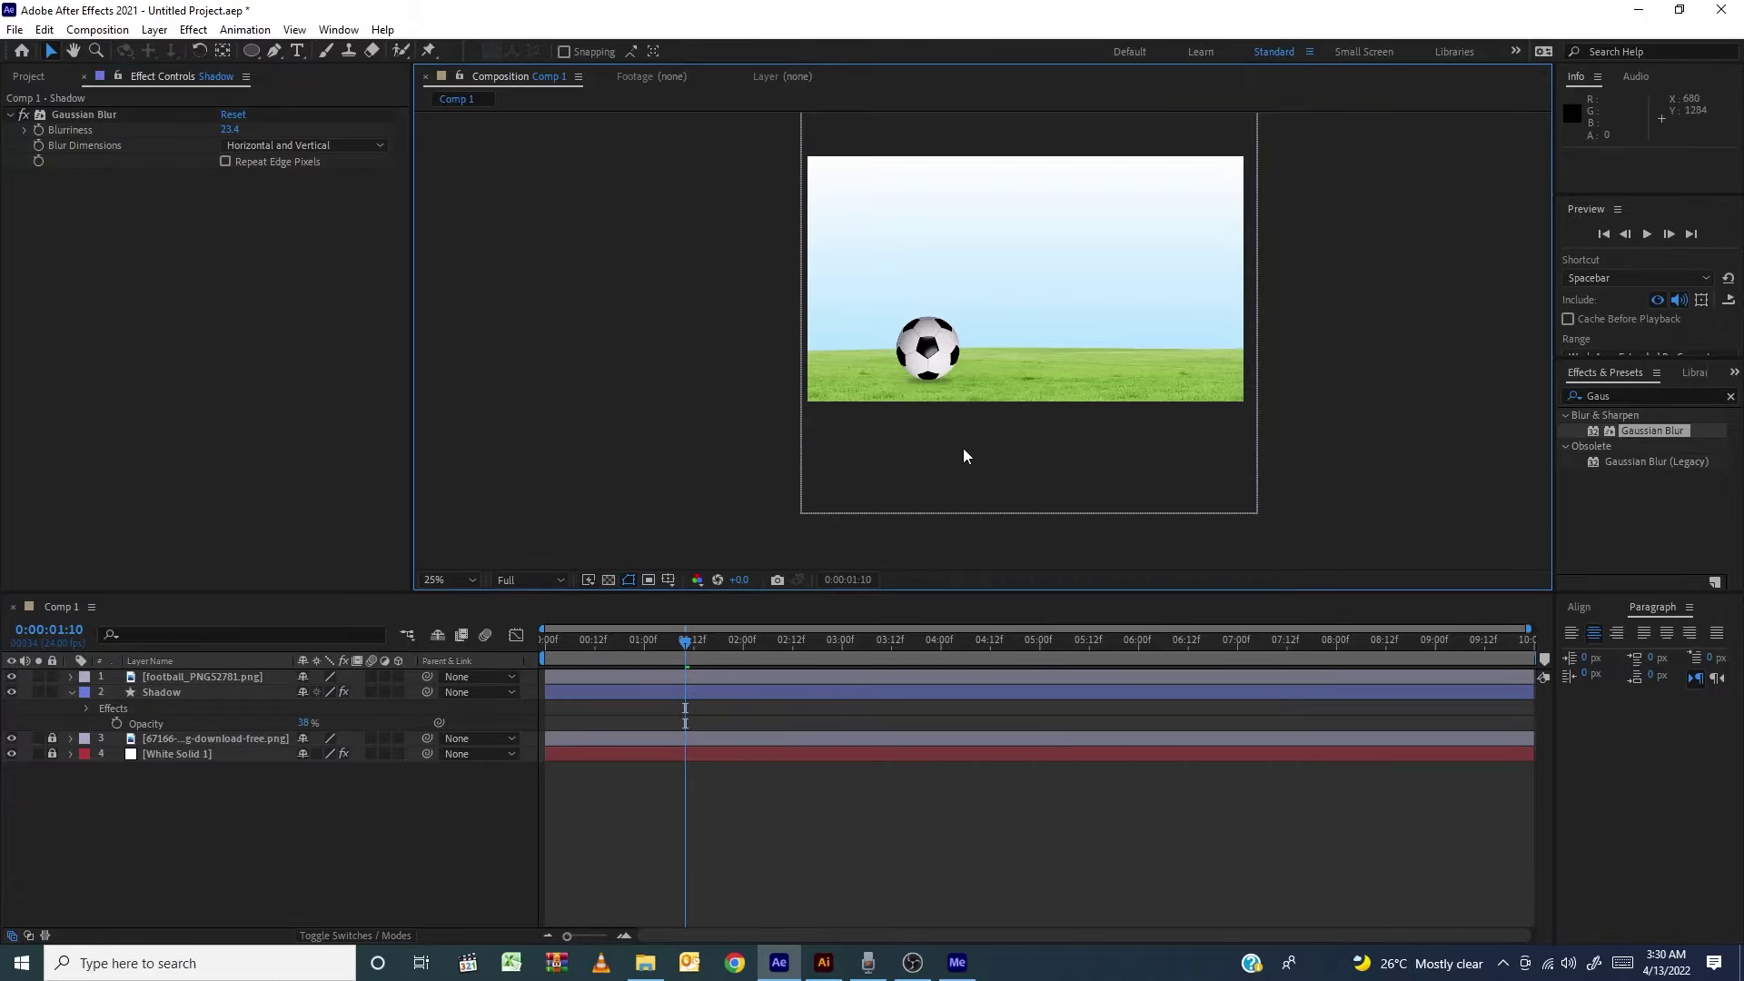
scroll(945, 434, "down", 1)
scroll(945, 433, "up", 1)
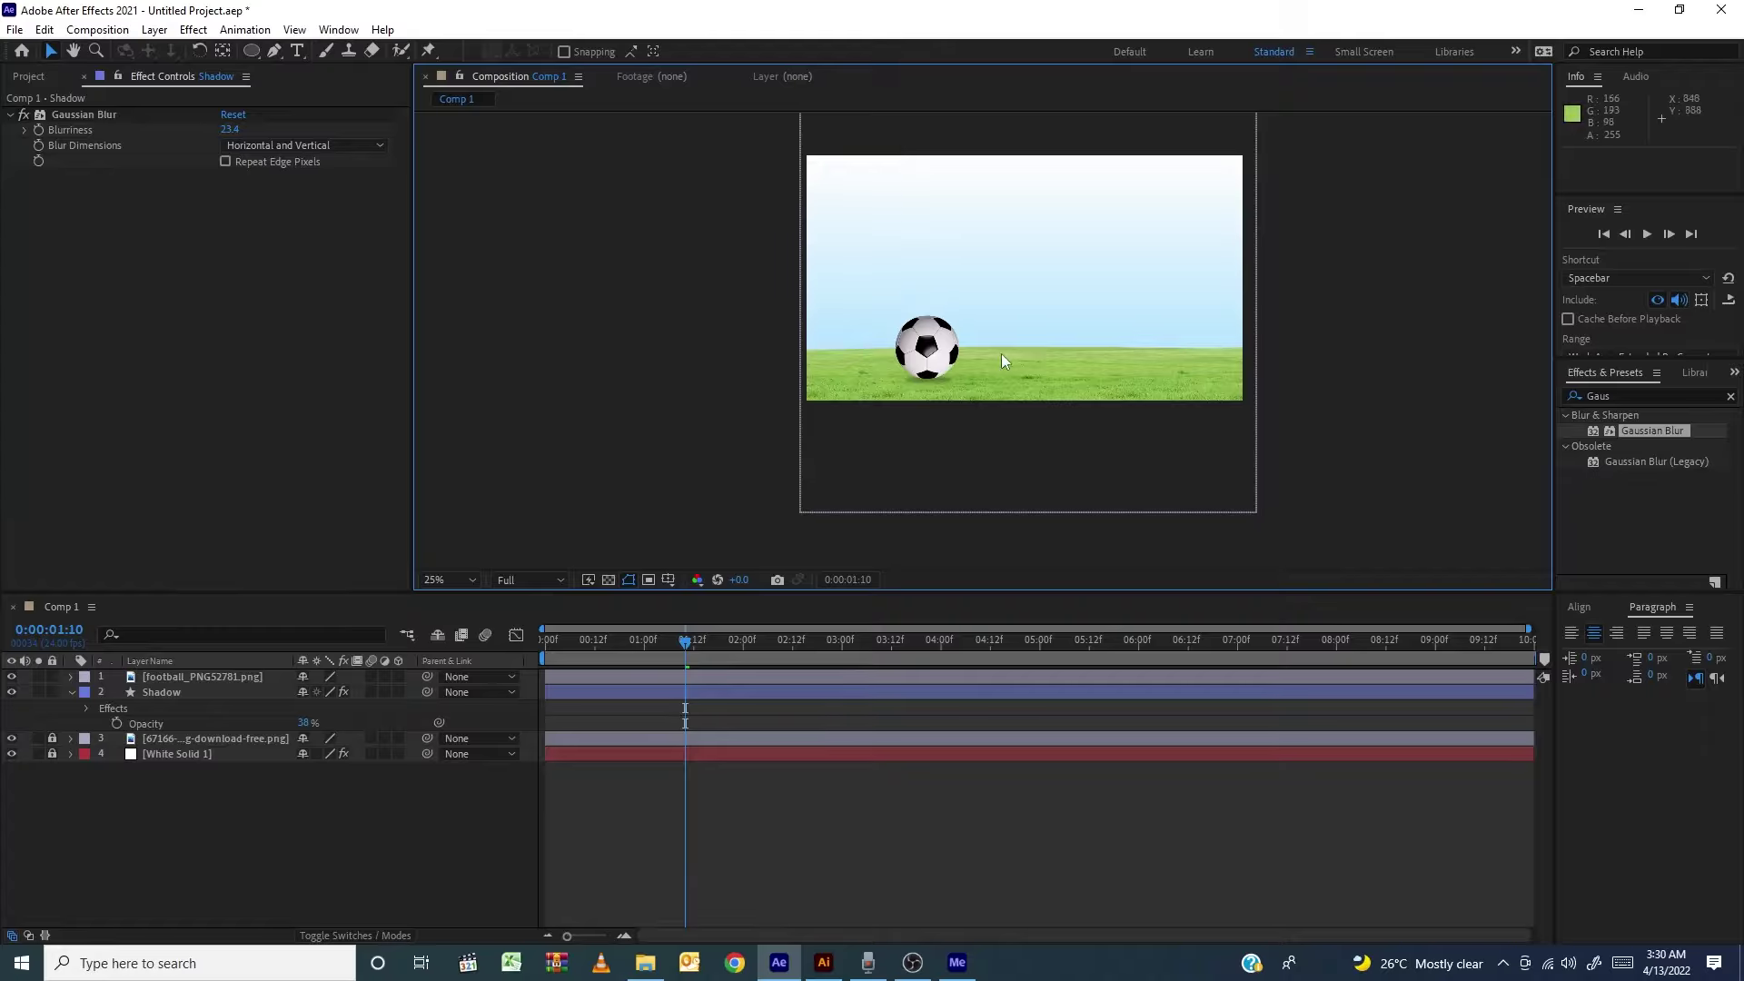
left_click_drag(1026, 297, 991, 319)
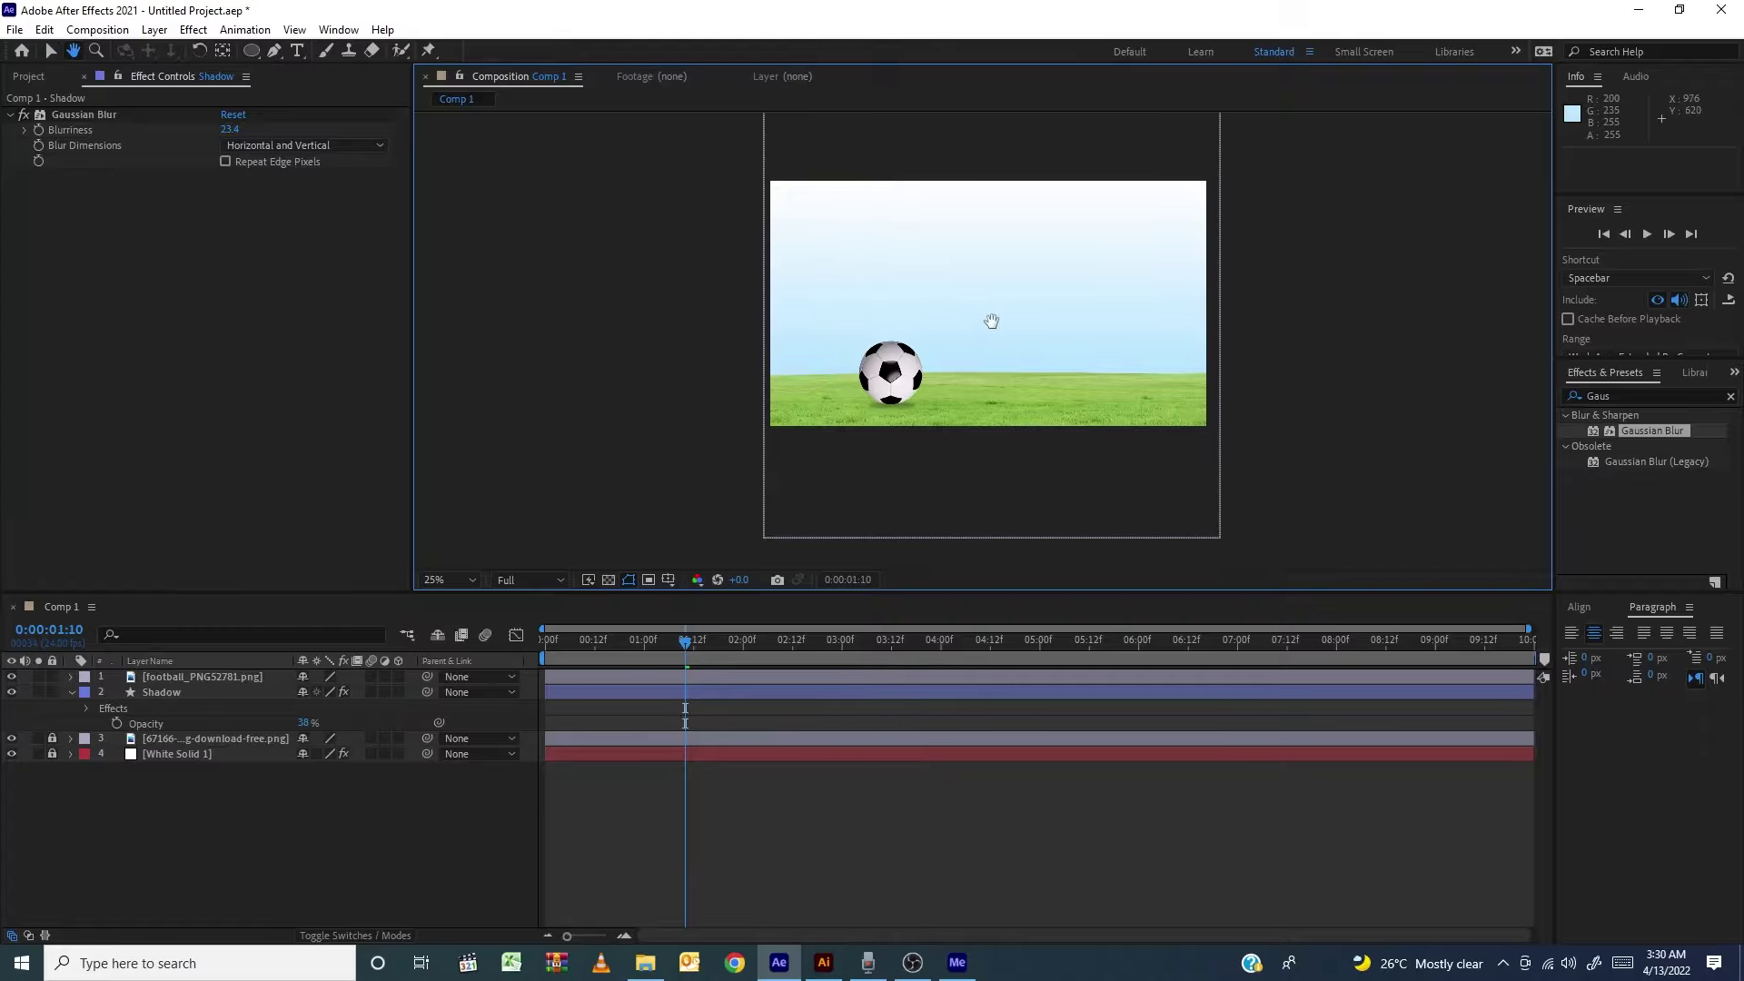
Reveal the Shadow layer's Position property and the football layer's keyframed properties in the timeline
left_click(73, 692)
left_click(187, 676)
left_click(182, 692)
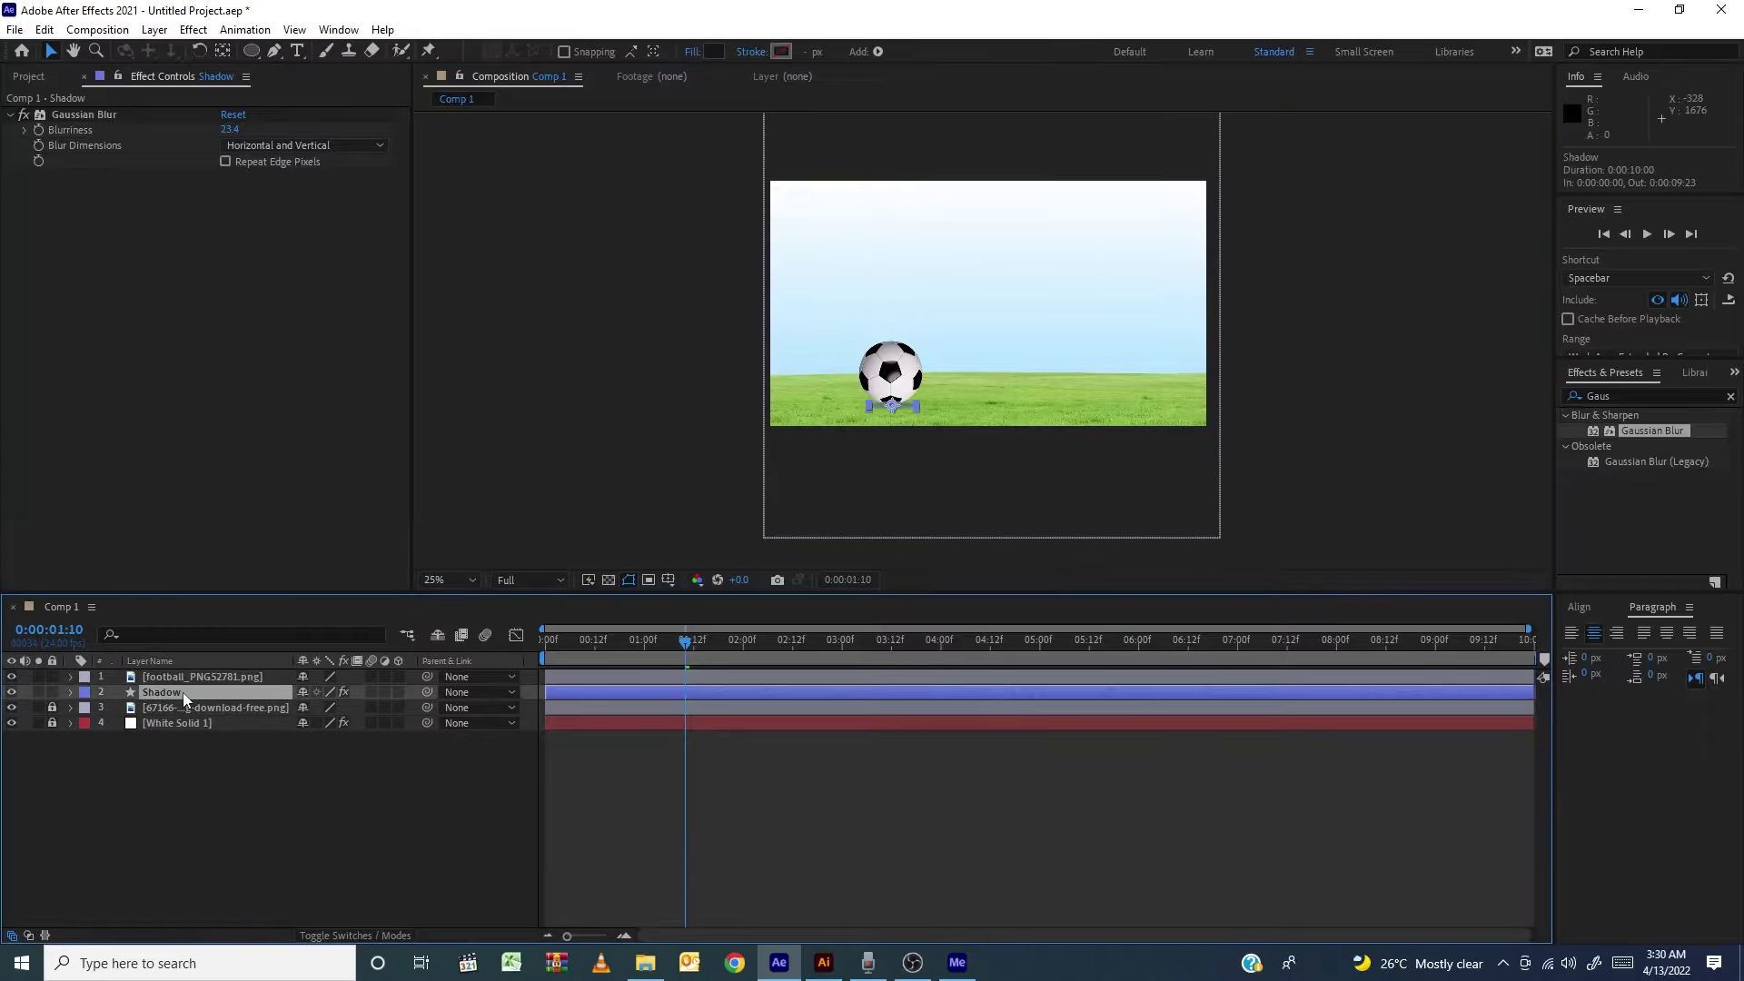
key("p")
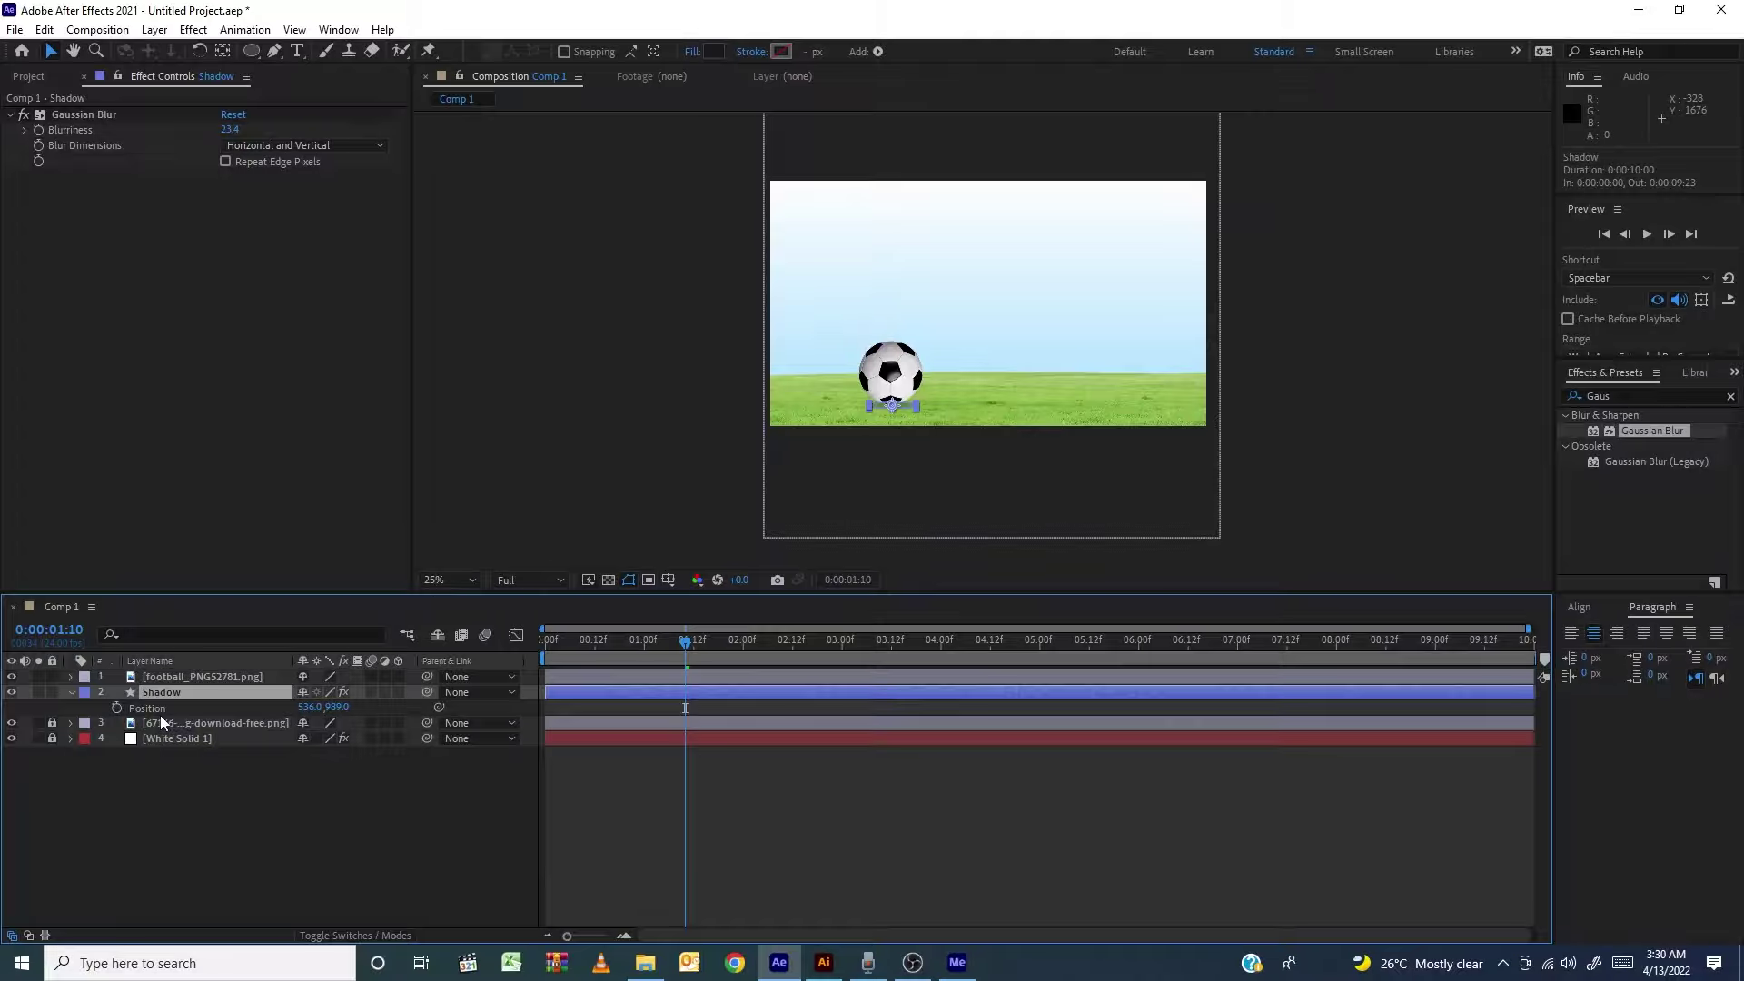
left_click(218, 676)
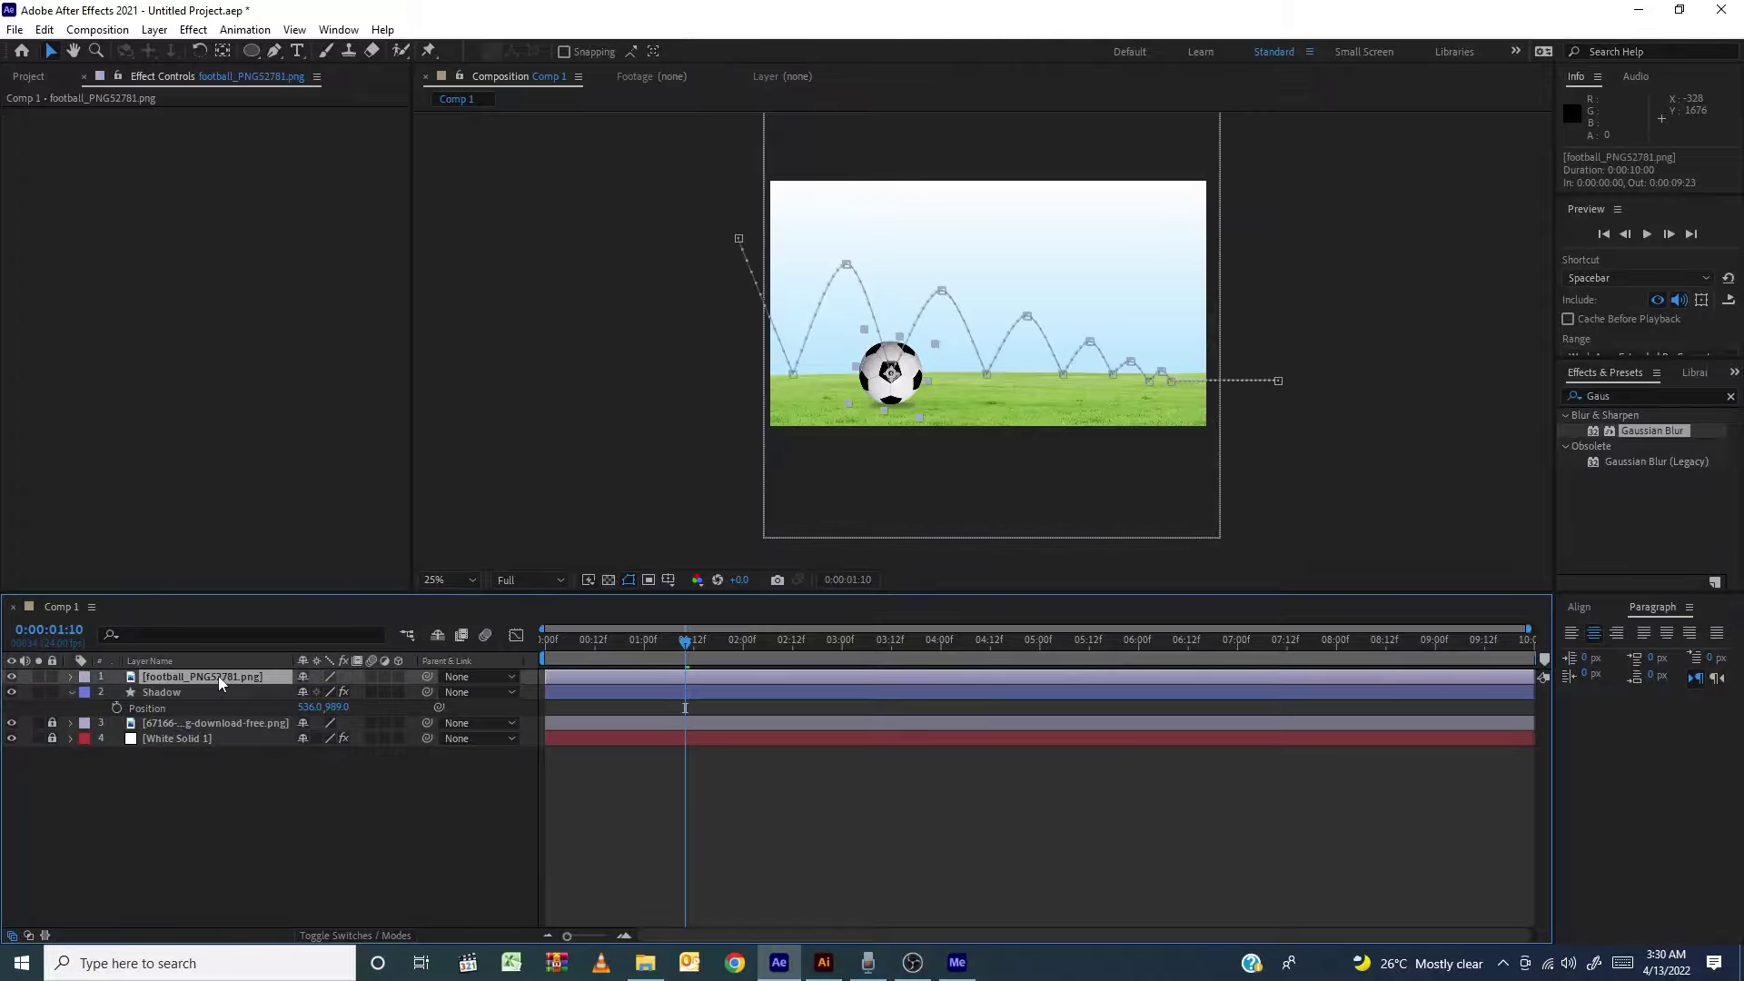
key("u")
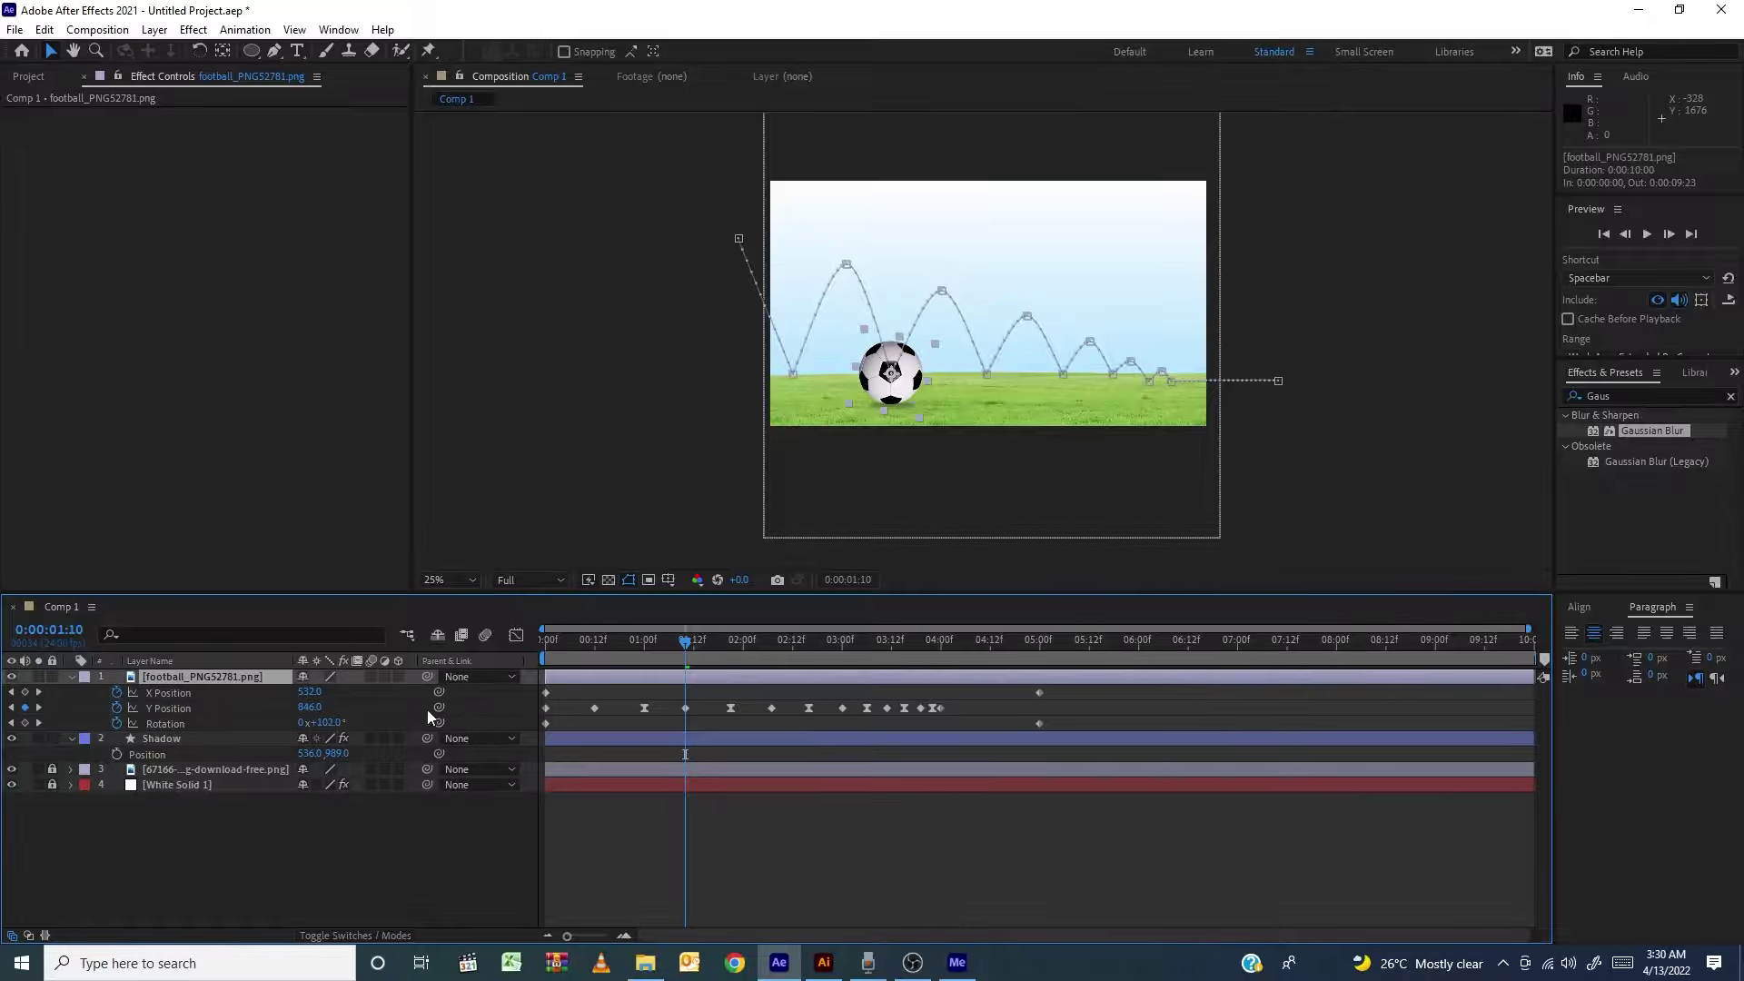
At the first frame, separate the Shadow's Position dimensions, link its X Position to the football's X Position, and preview the motion
key("Home")
left_click(169, 756)
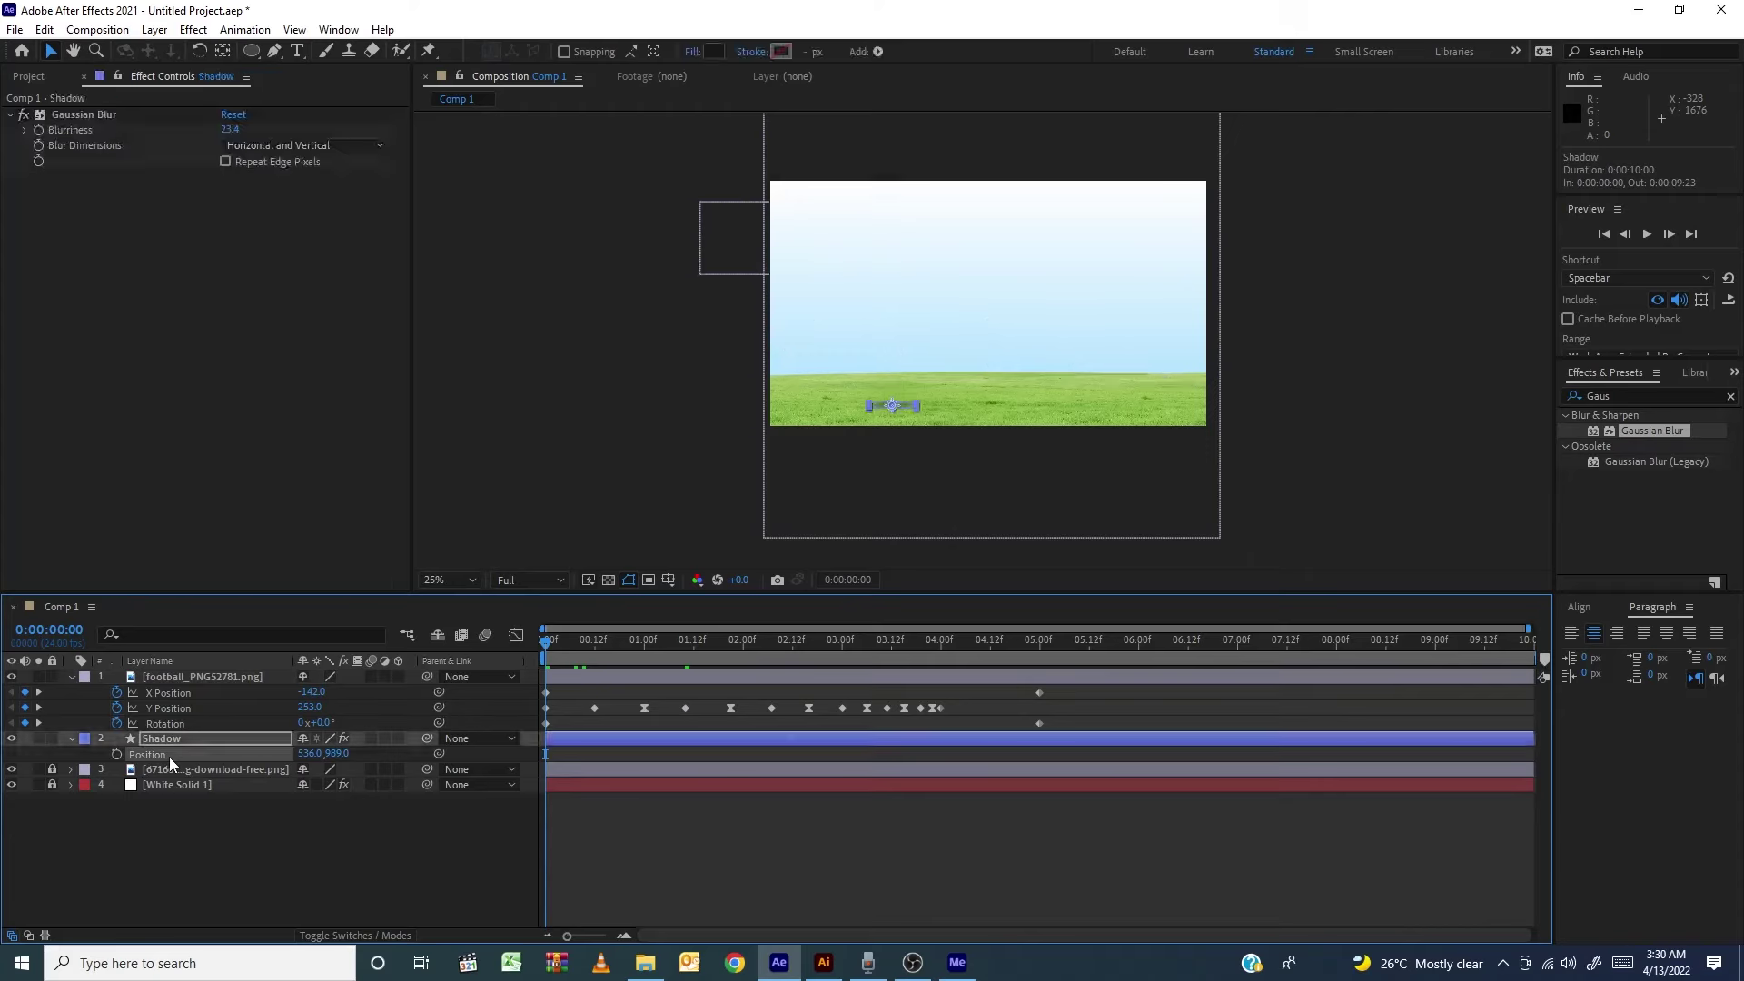
right_click(169, 756)
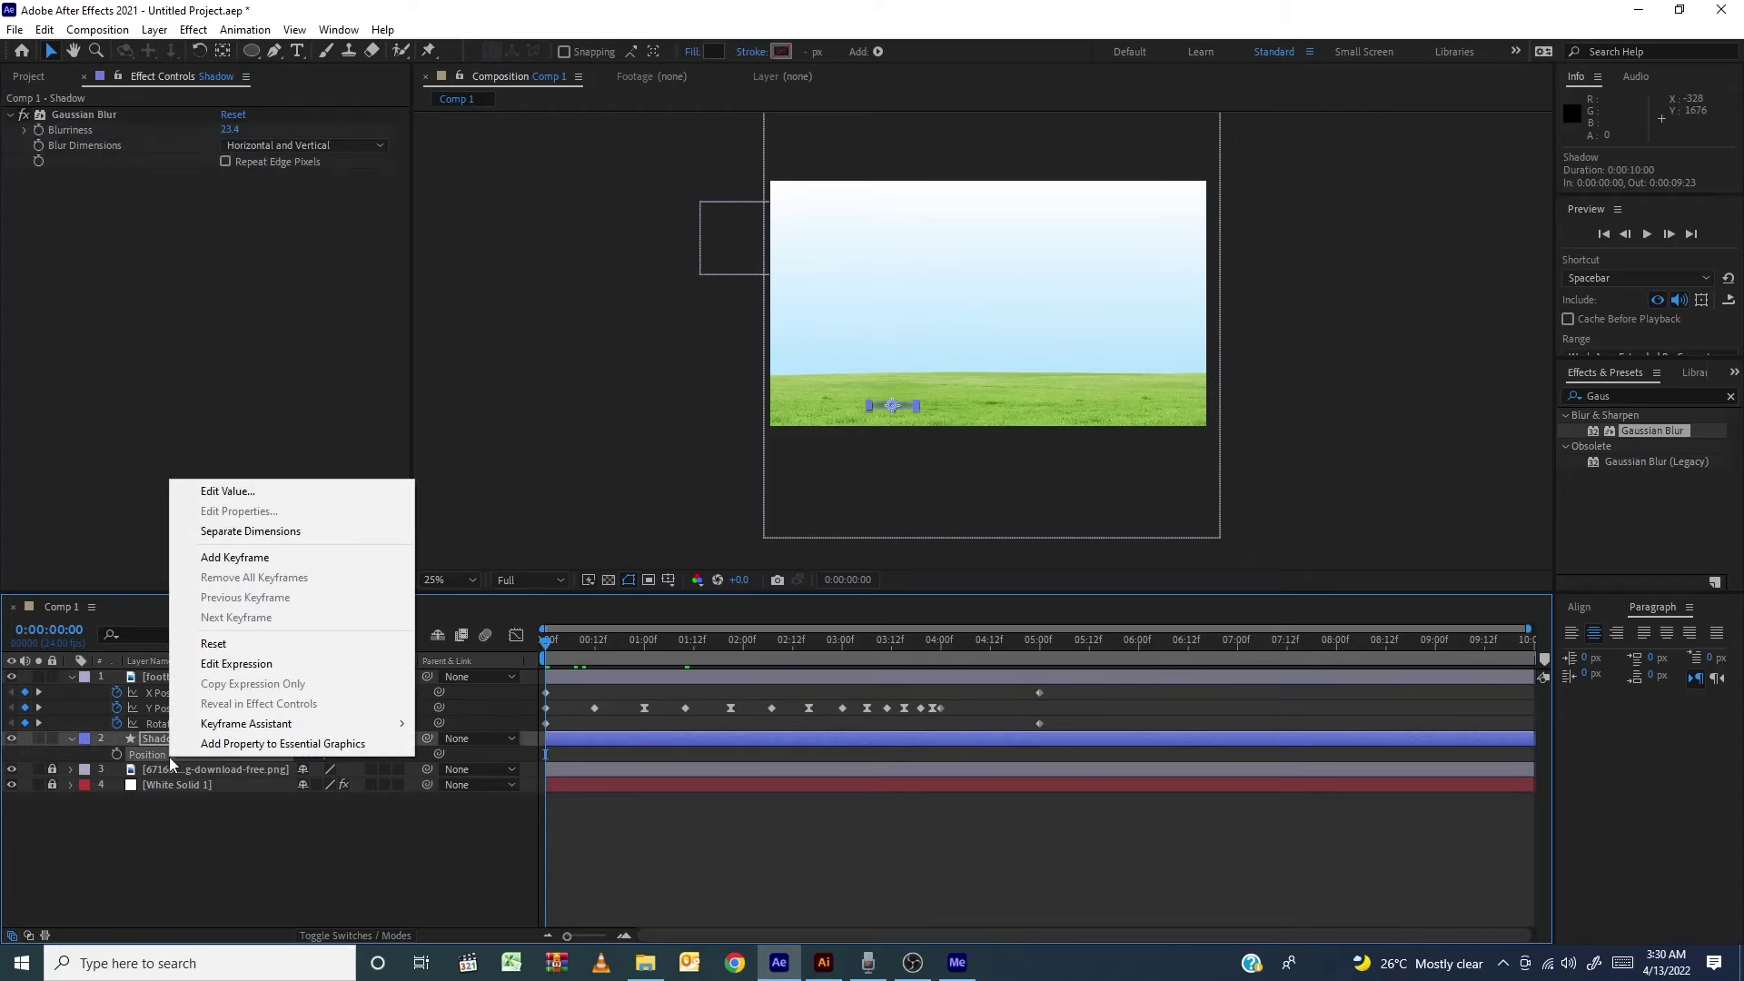
left_click(289, 531)
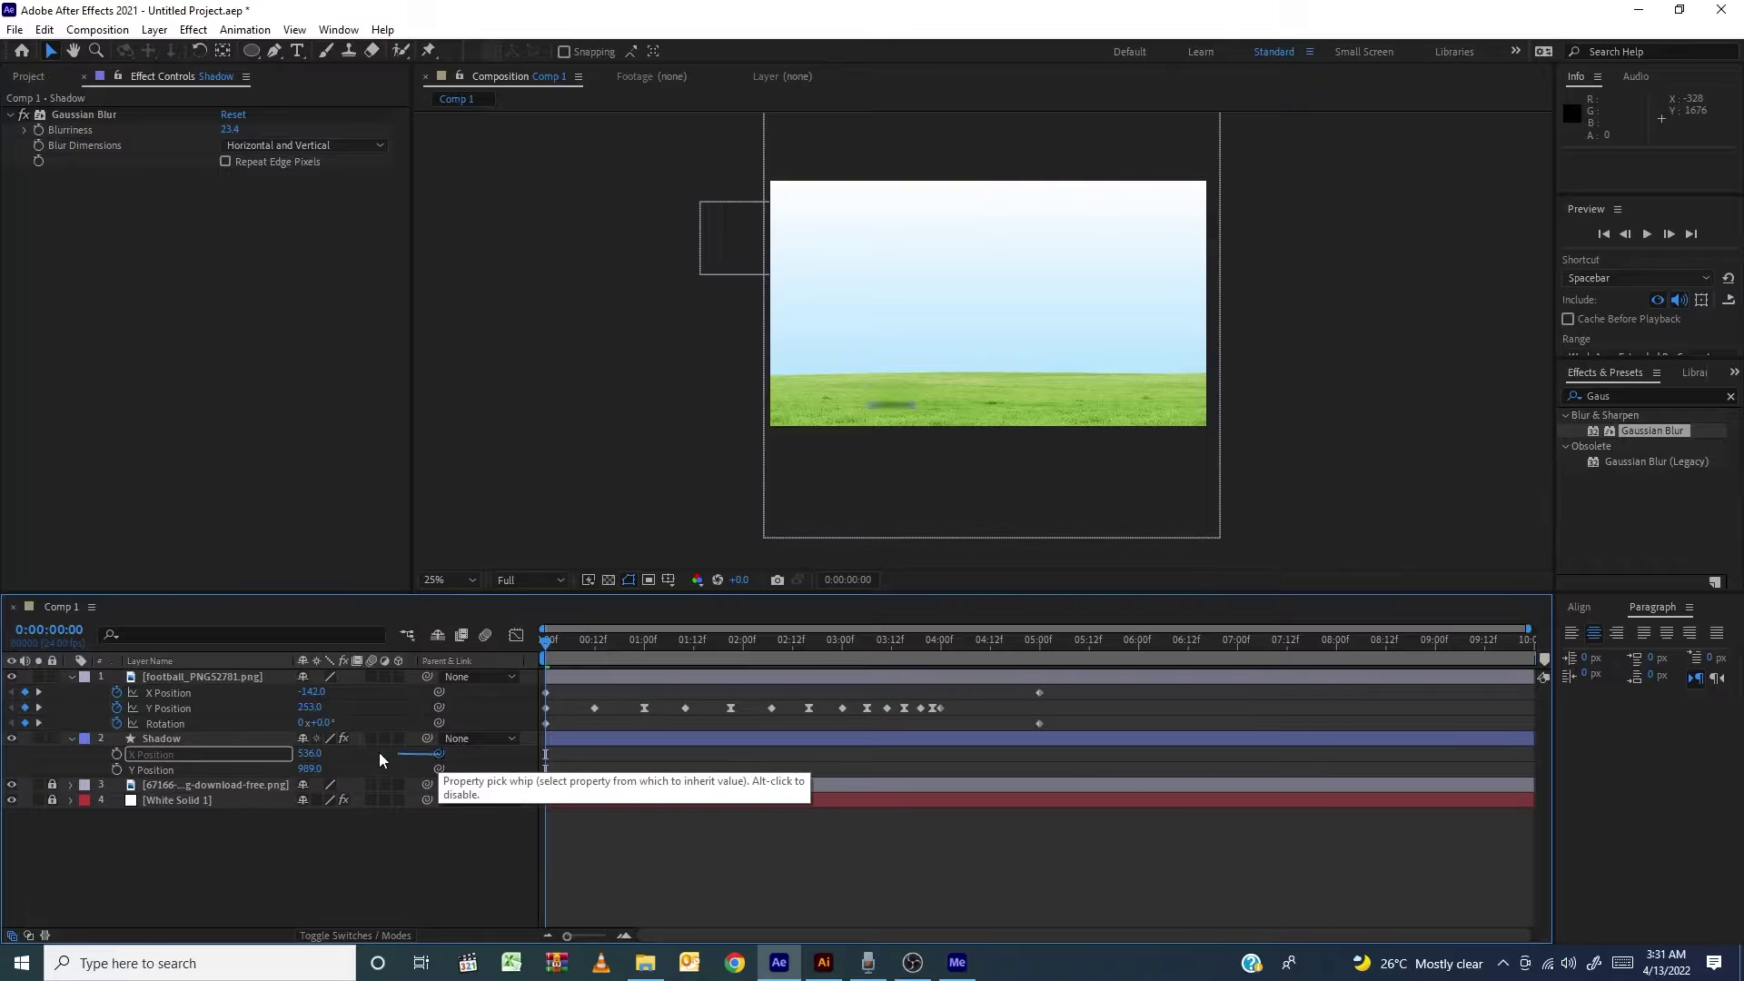
left_click_drag(380, 754, 183, 693)
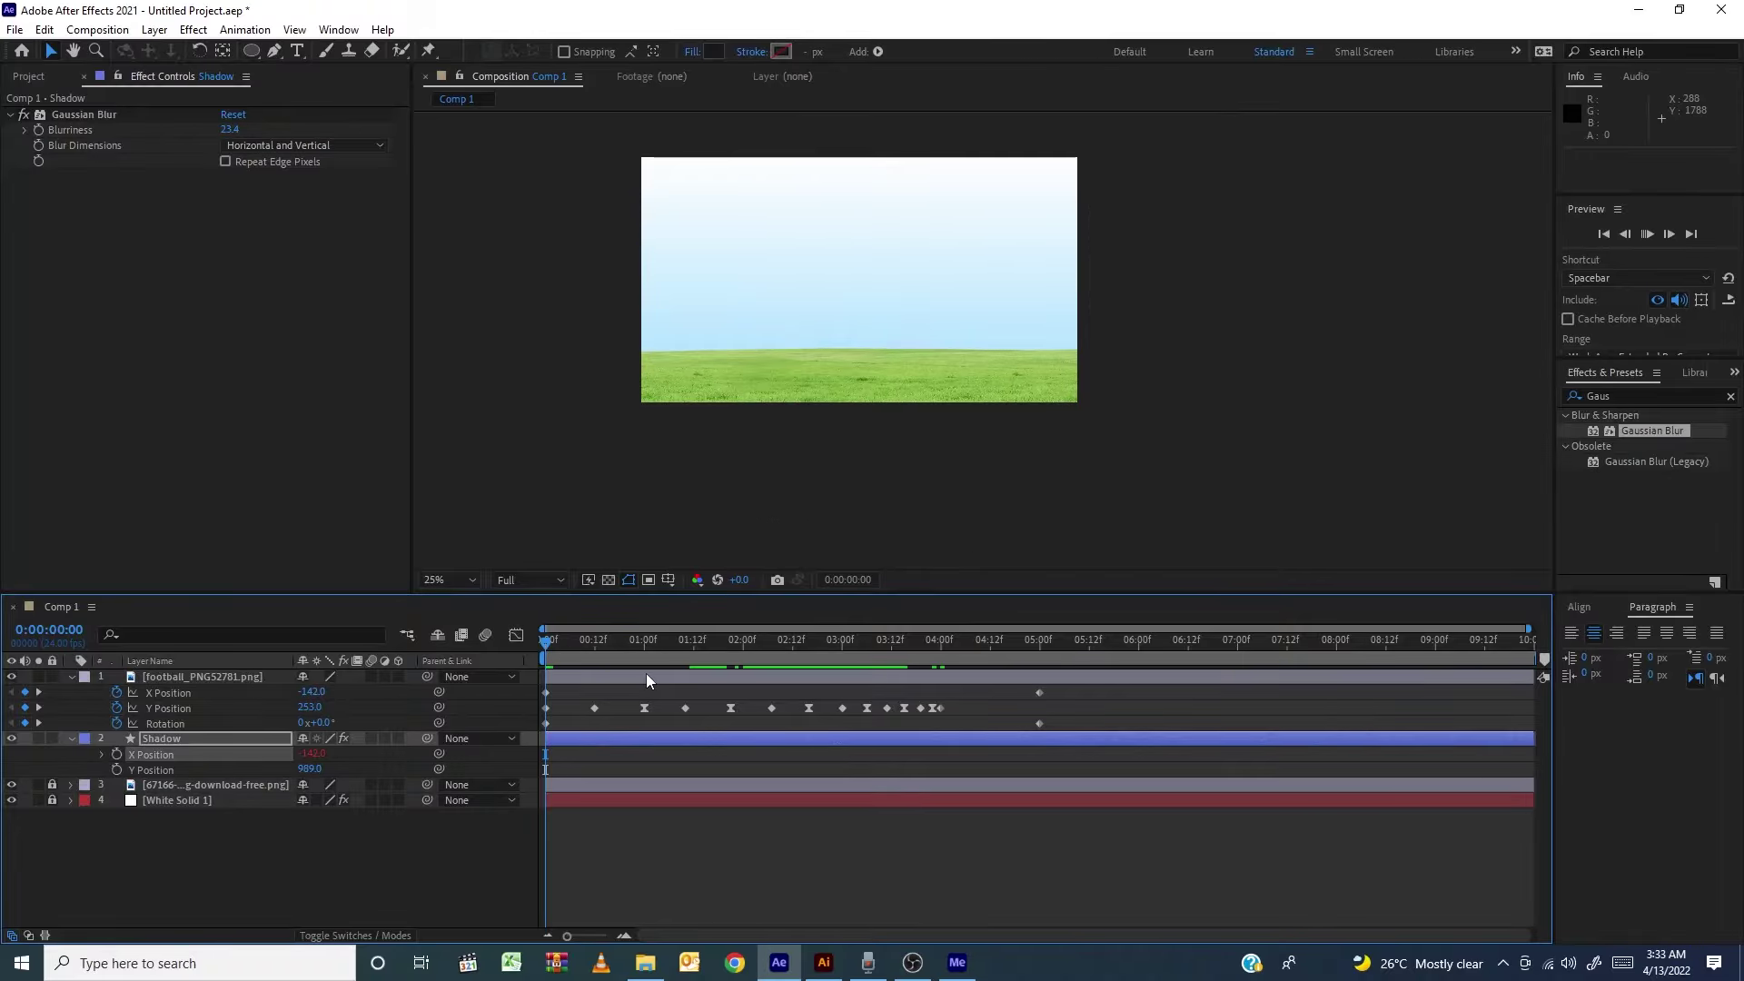
key("space")
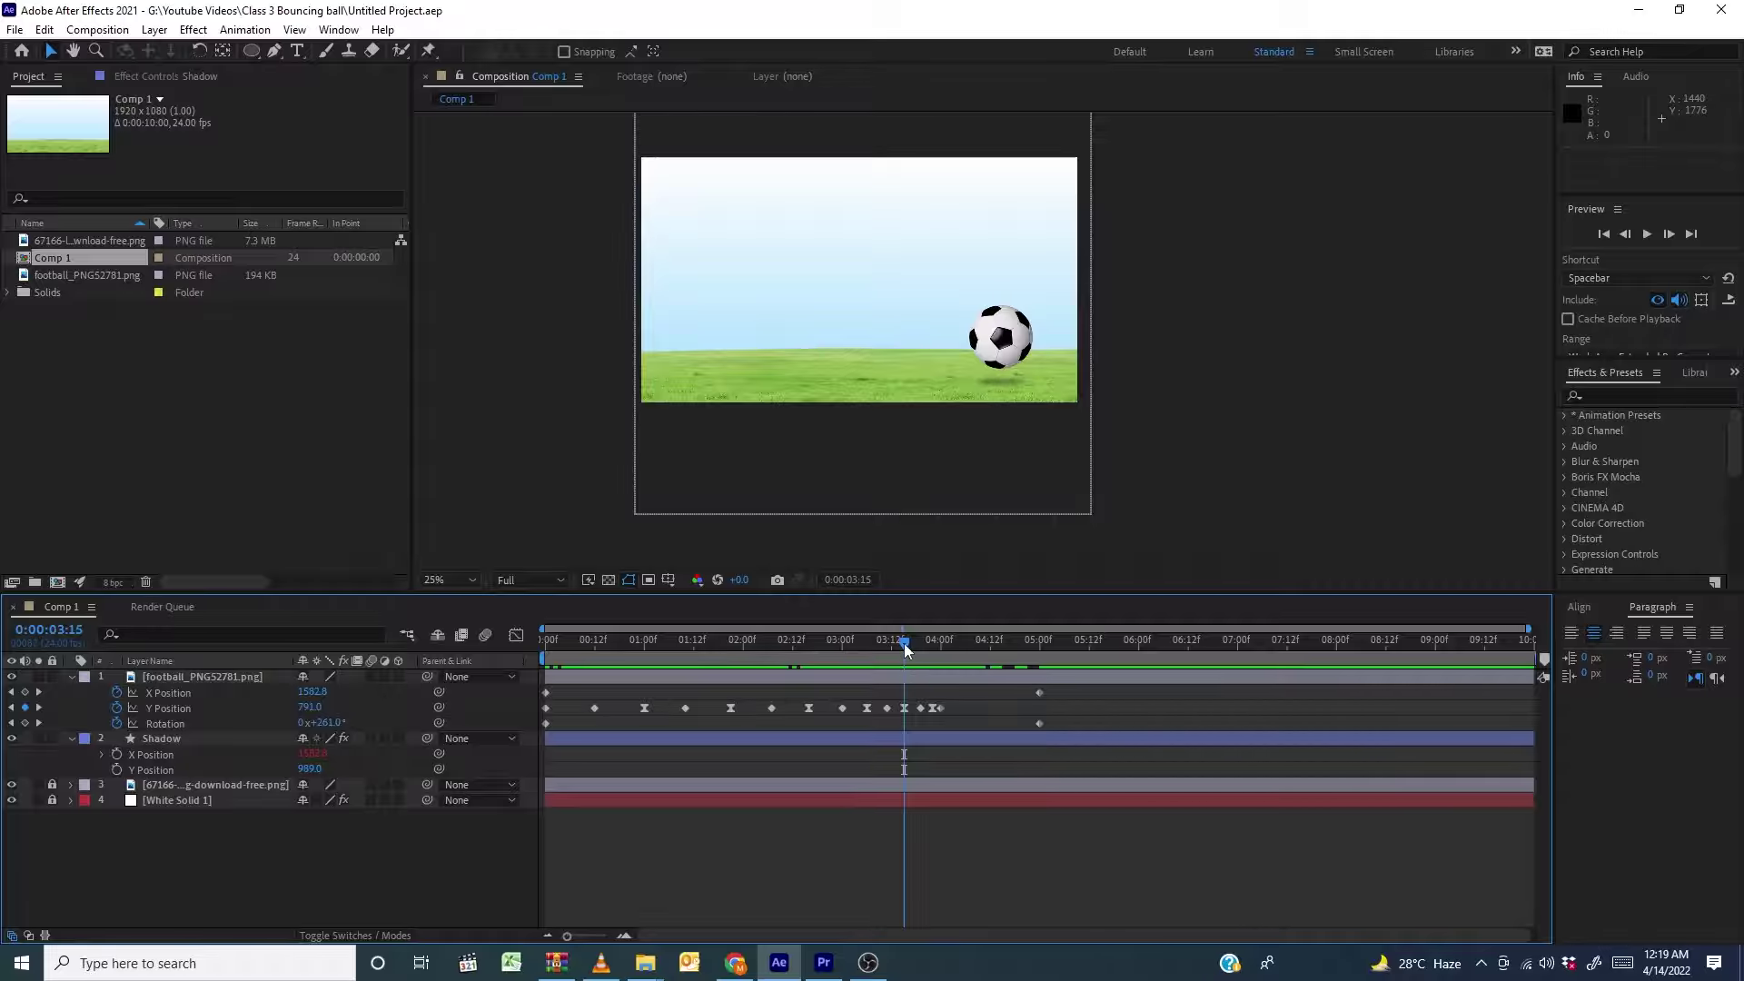
Reveal the Shadow layer's Scale, go to the ball's first ground contact at 0:00:00:12, and unlink the Scale proportions
left_click_drag(905, 644, 729, 690)
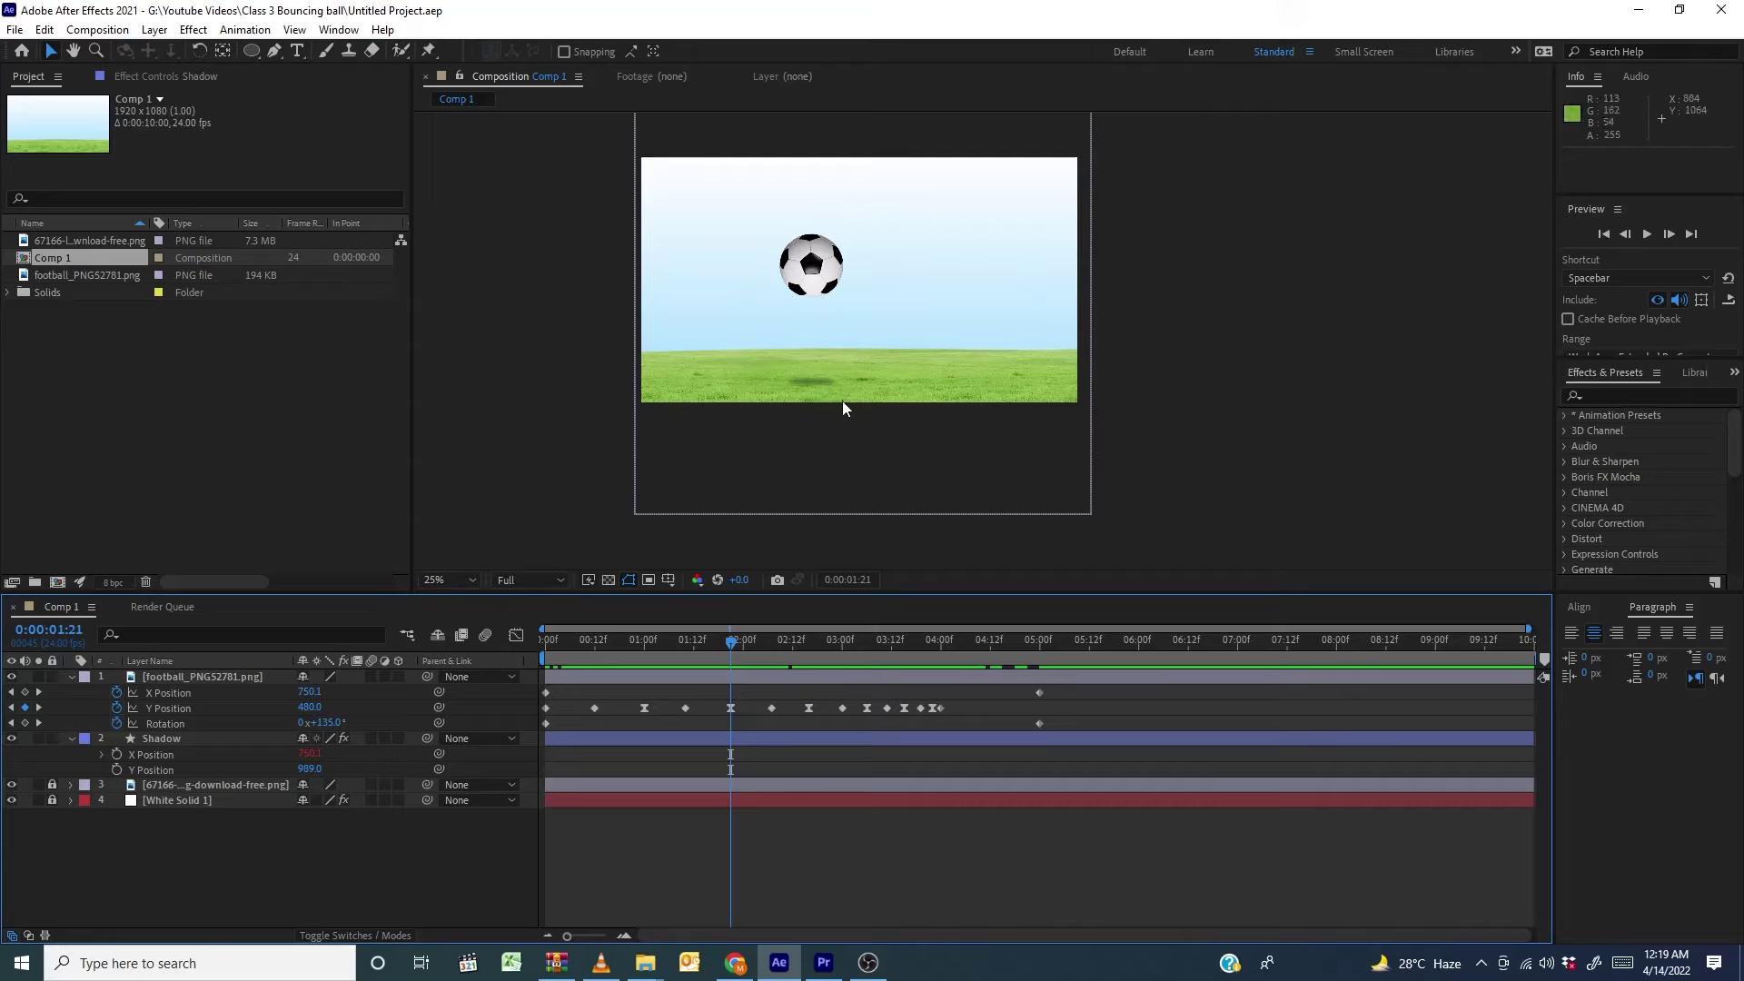
mouse_move(739, 638)
left_mouse_down()
mouse_move(771, 661)
mouse_move(733, 658)
left_mouse_up()
left_click(247, 741)
key("s")
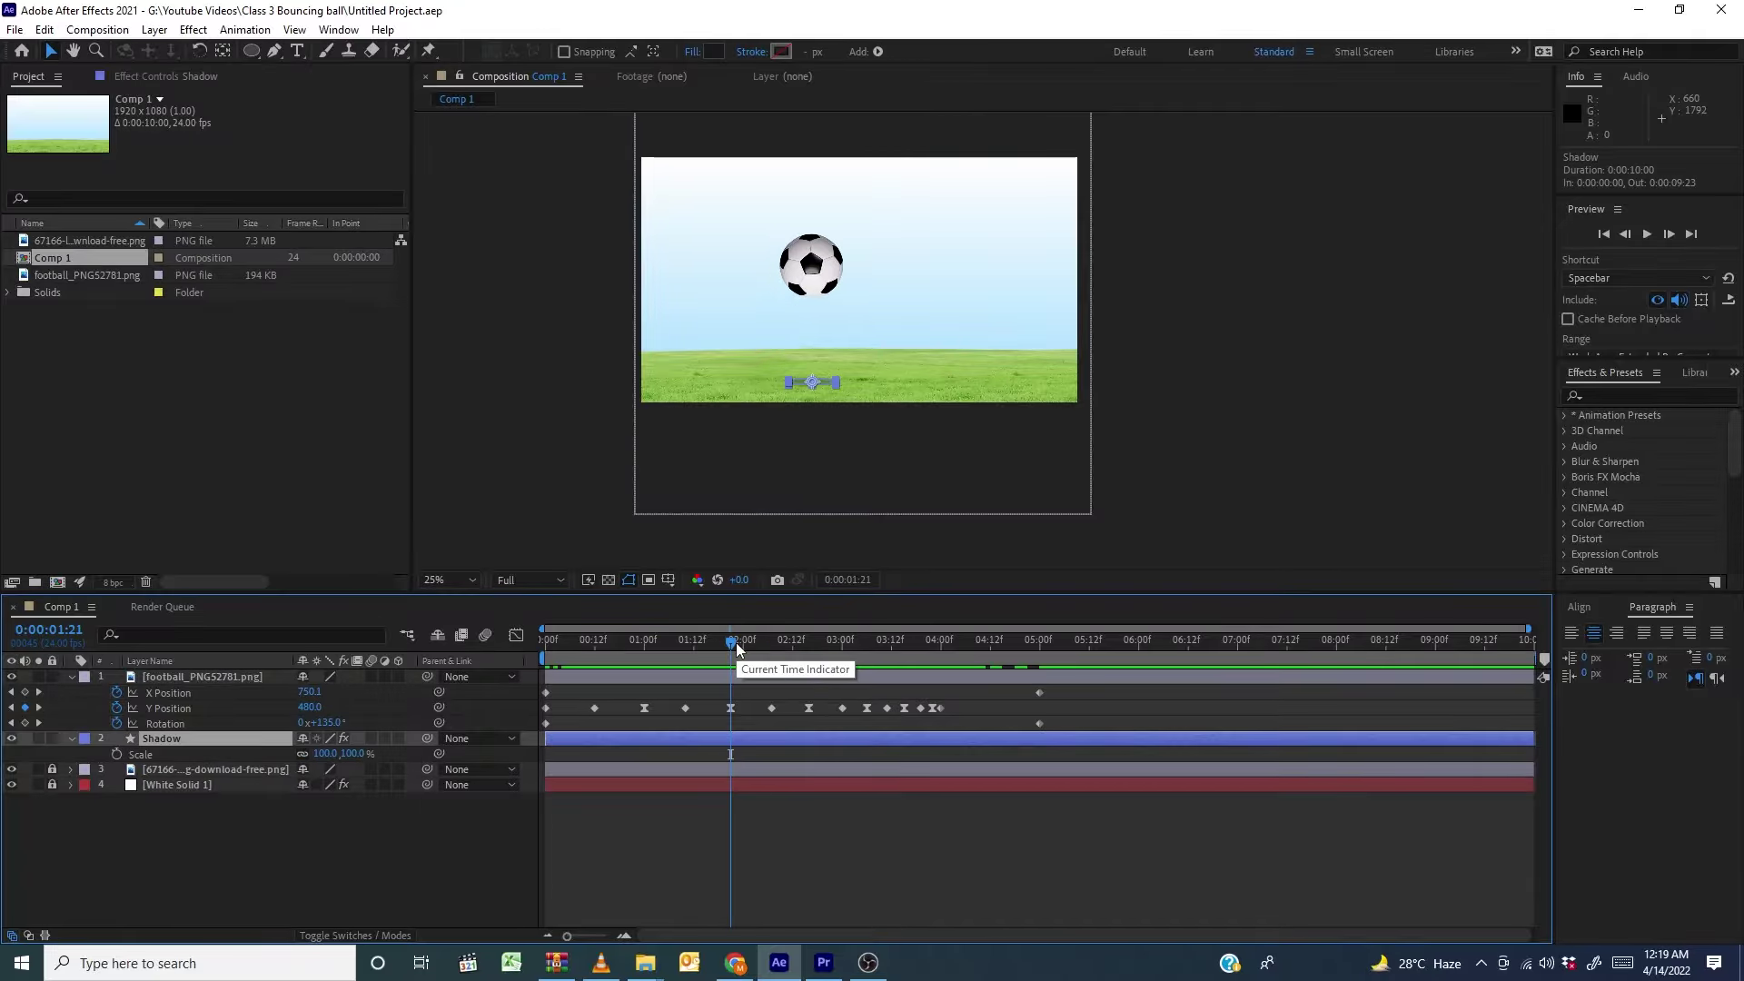
left_click_drag(735, 646, 594, 654)
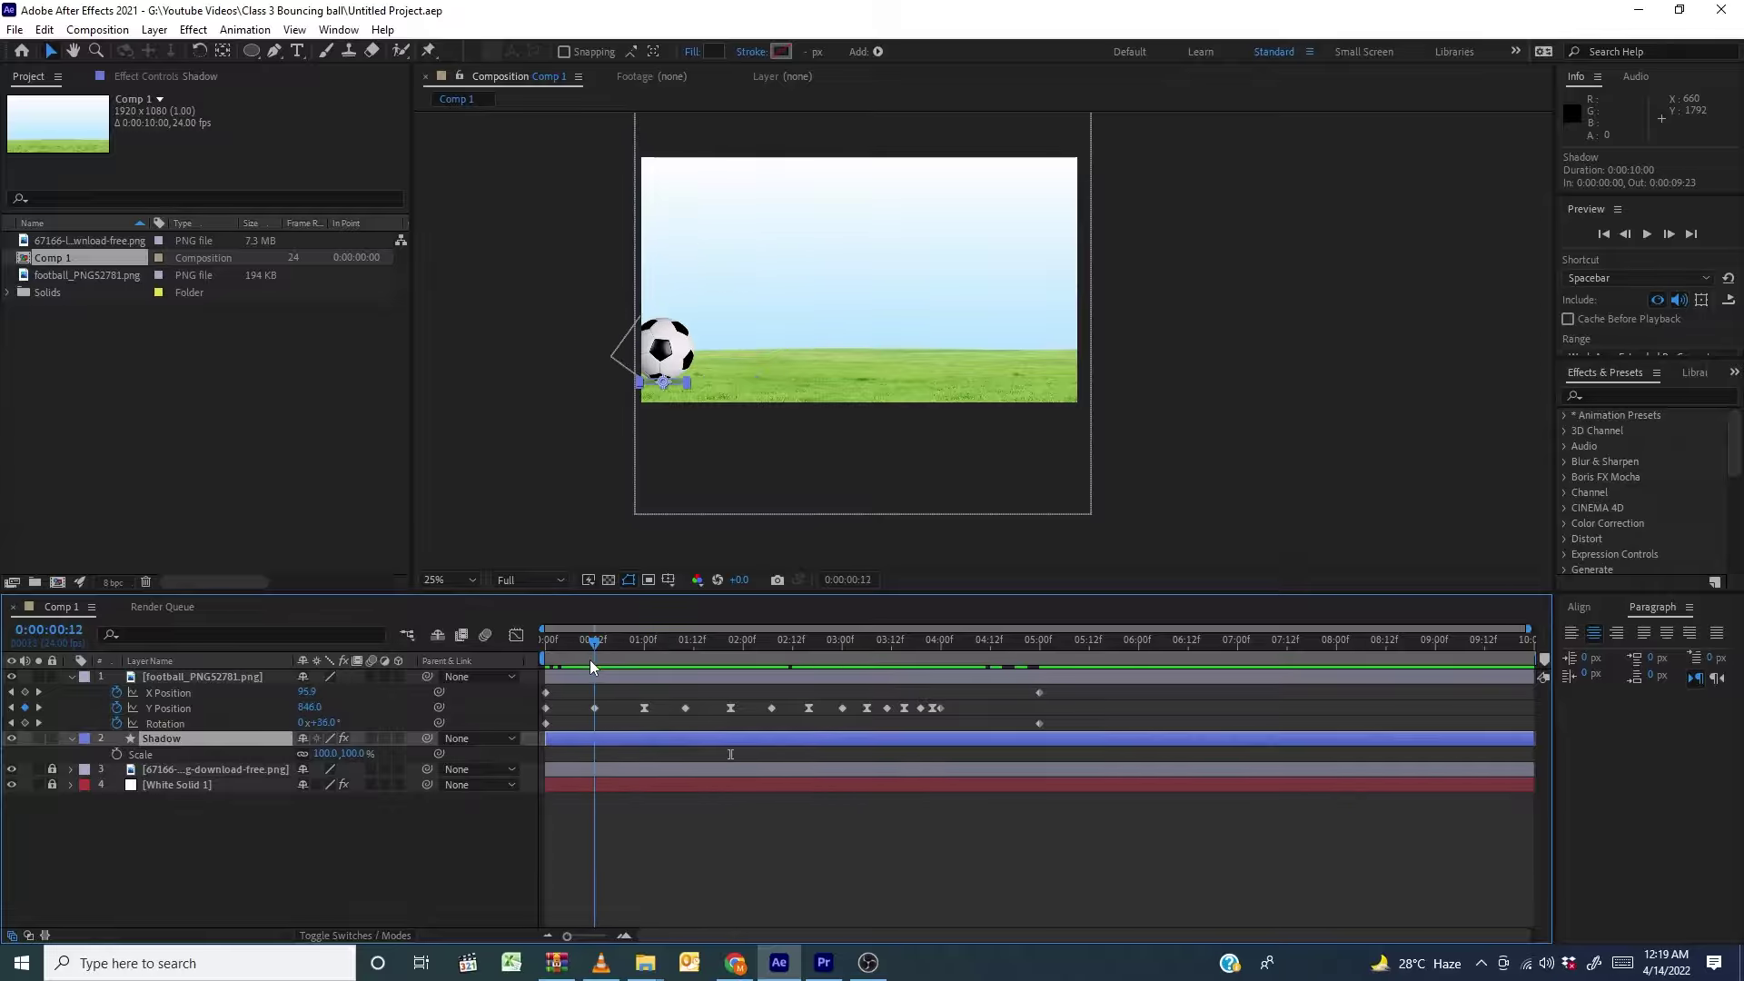
left_click(303, 754)
Try stretching the Shadow's horizontal Scale to 155% and undo the change
scroll(672, 511, "up", 2)
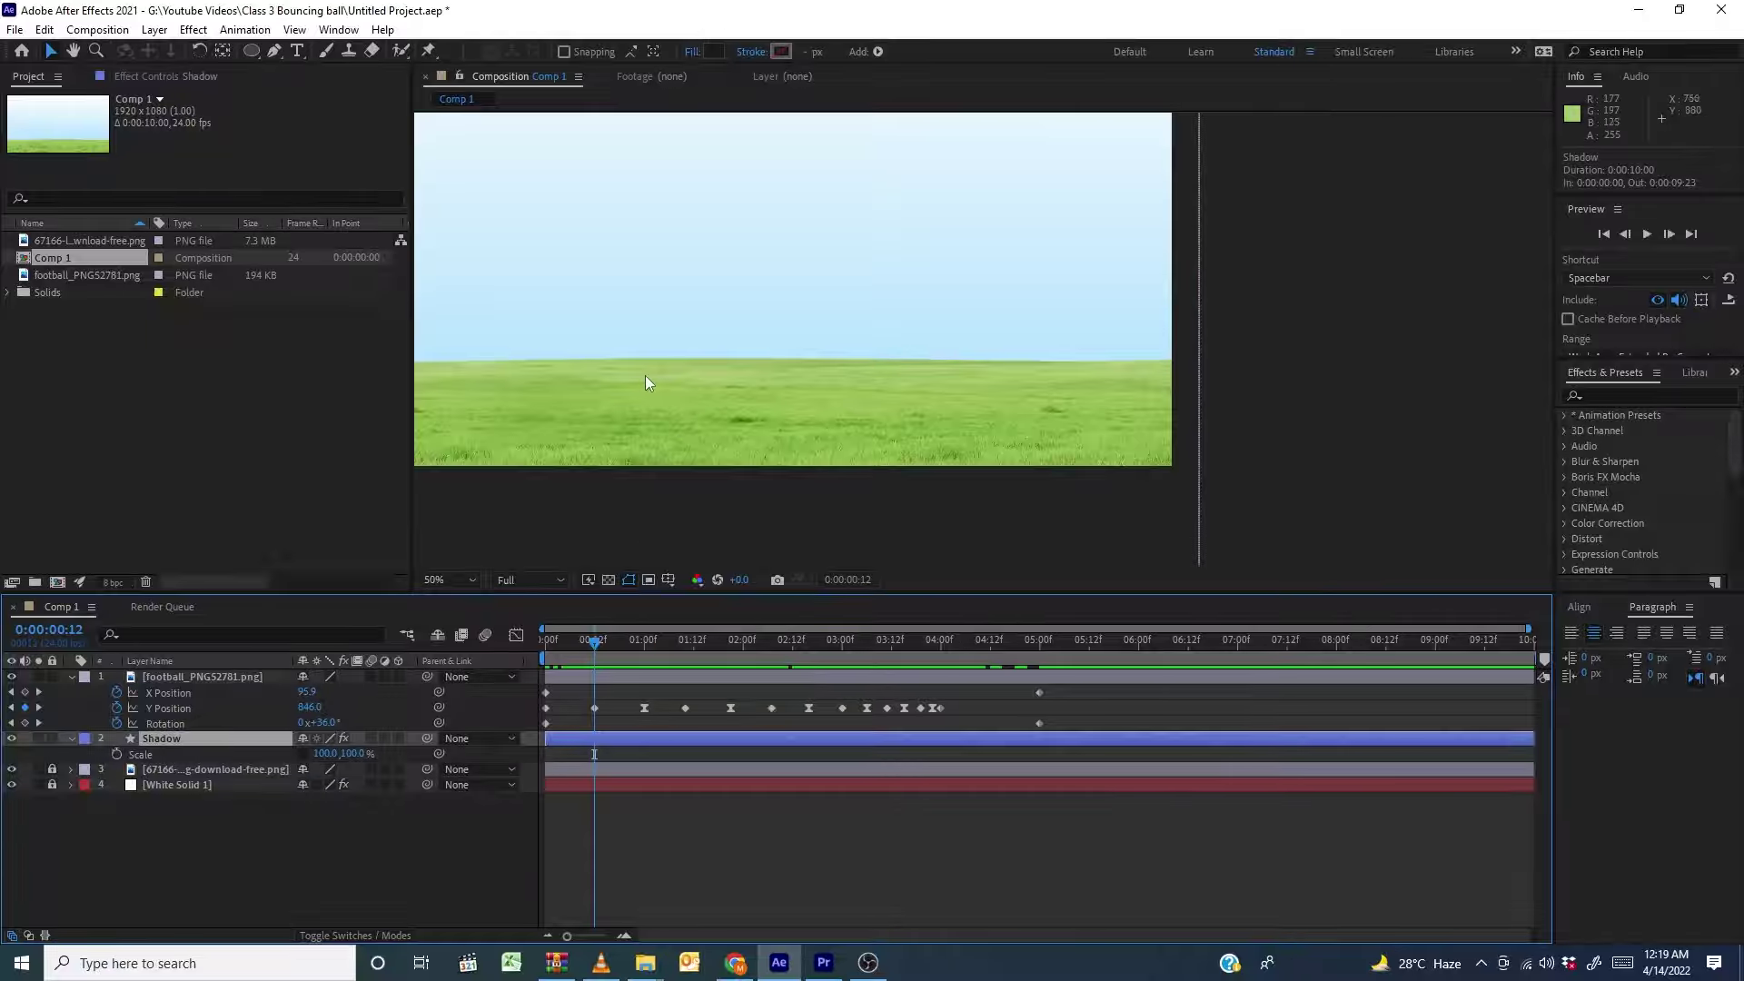
key("h")
left_click_drag(620, 389, 891, 382)
key("v")
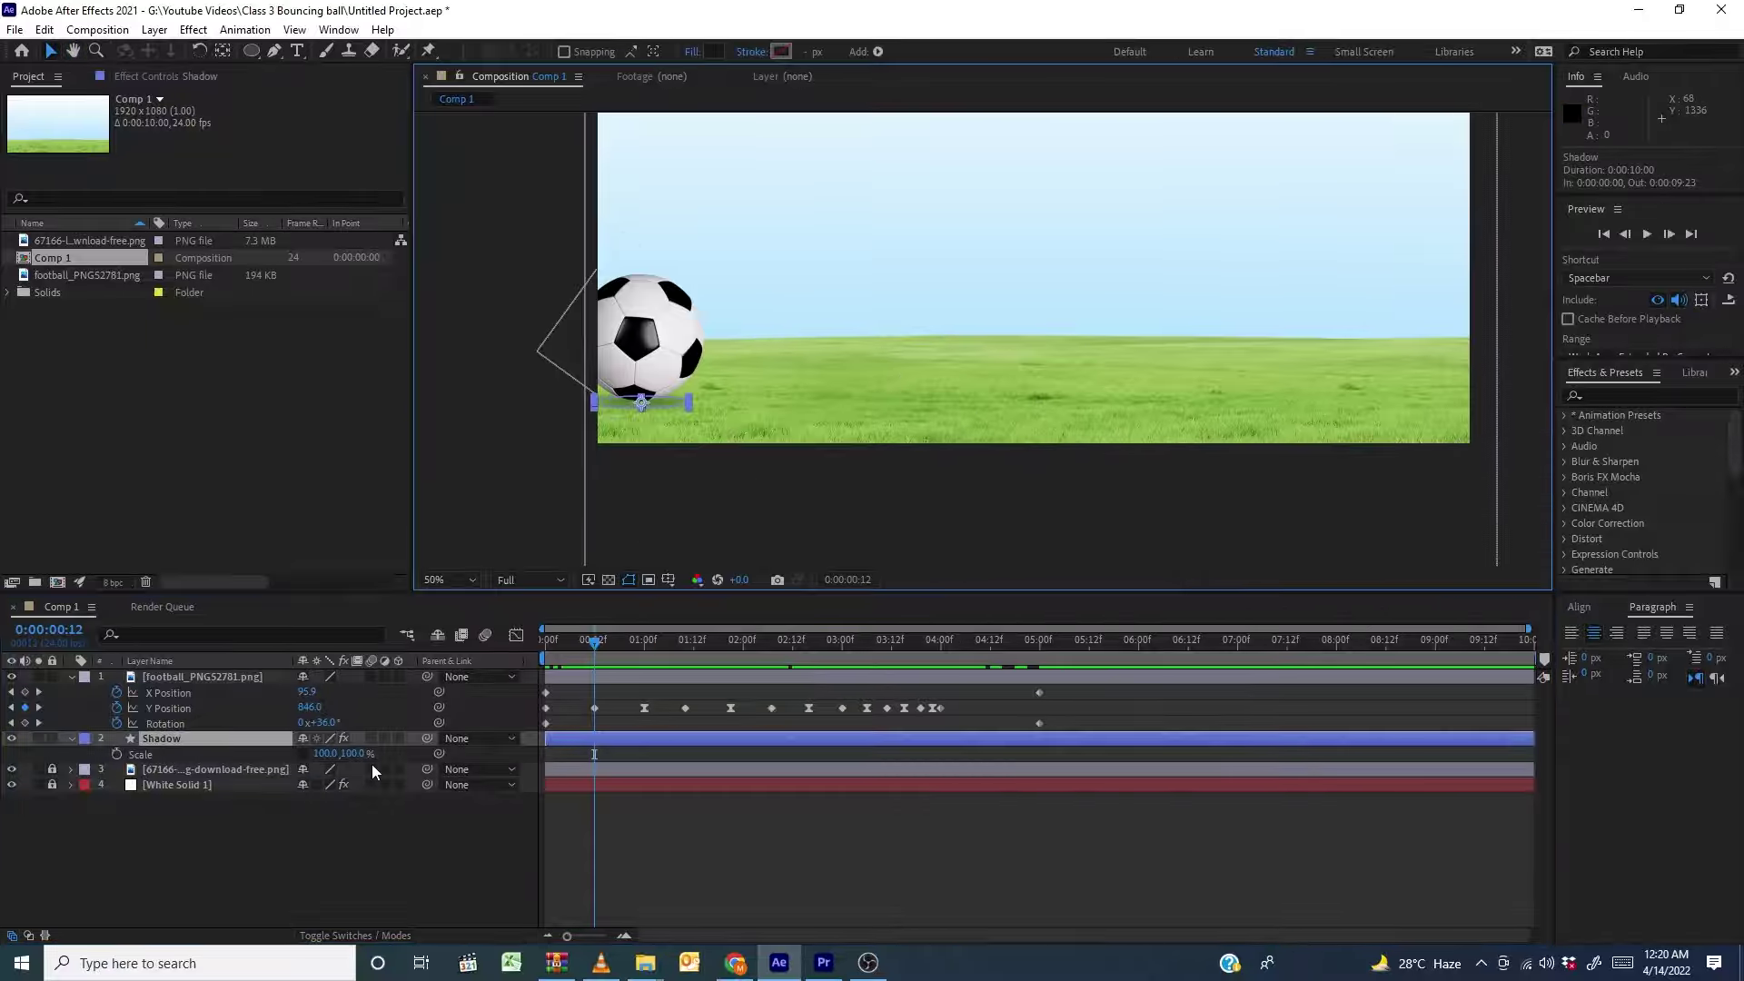
left_click_drag(333, 756, 392, 777)
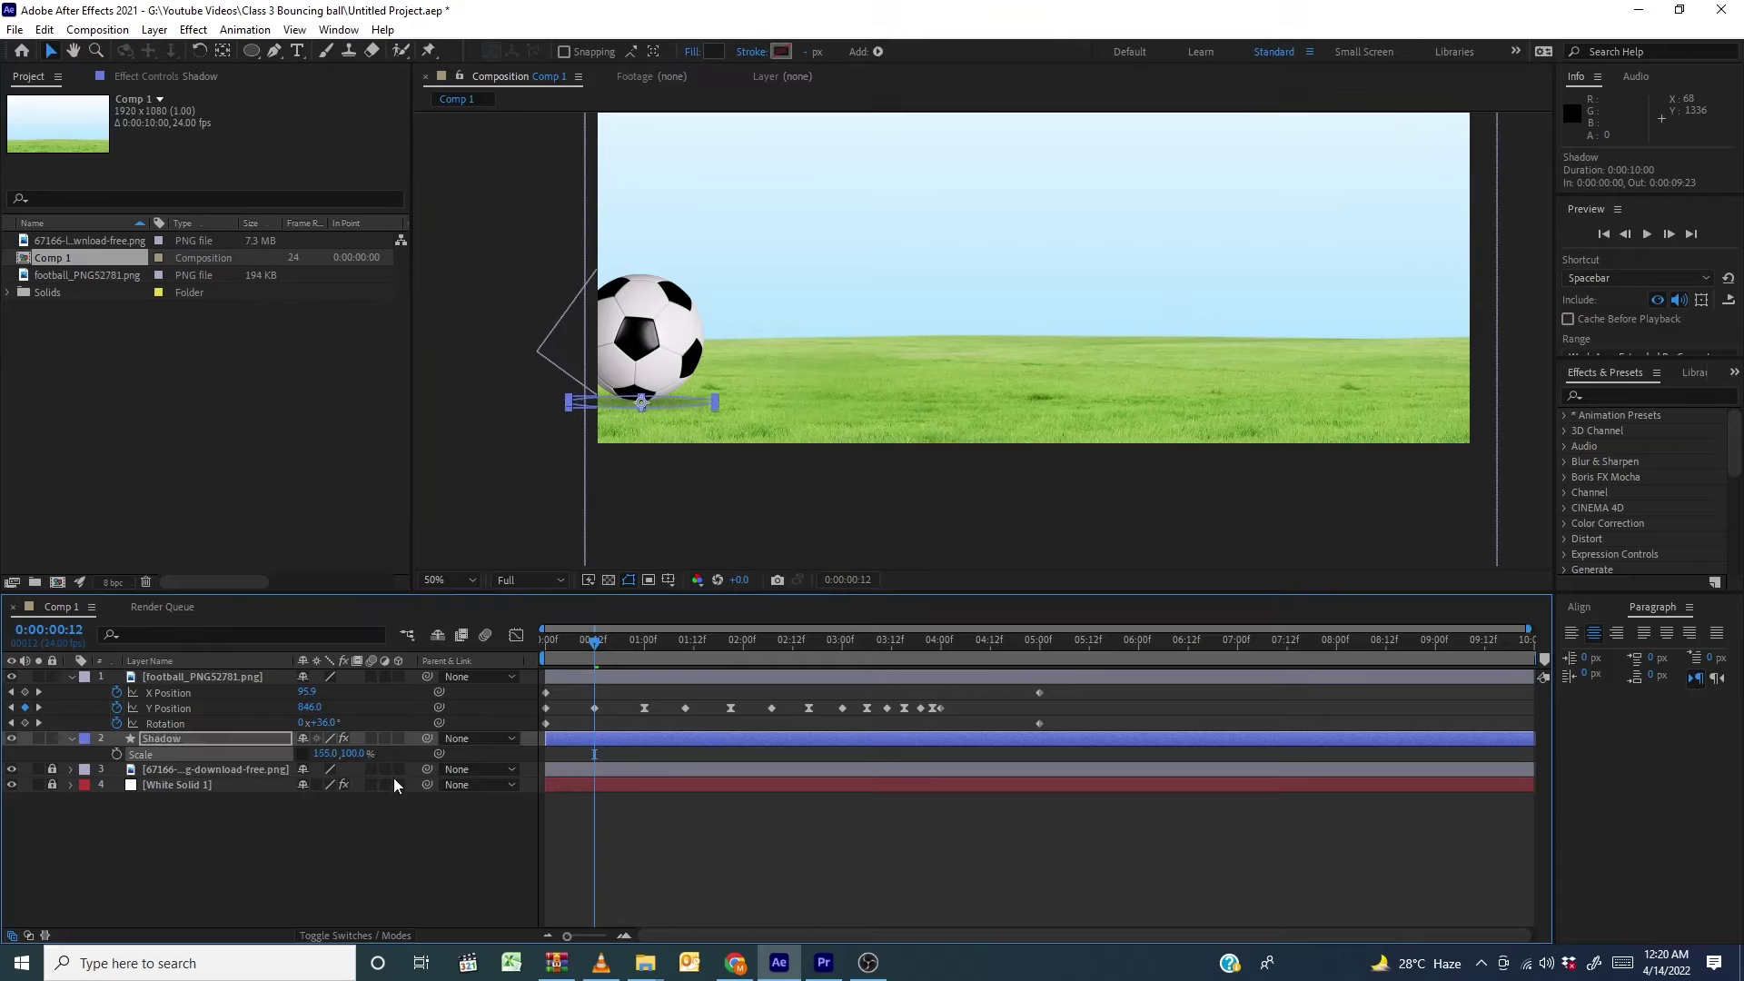
key("ctrl+z")
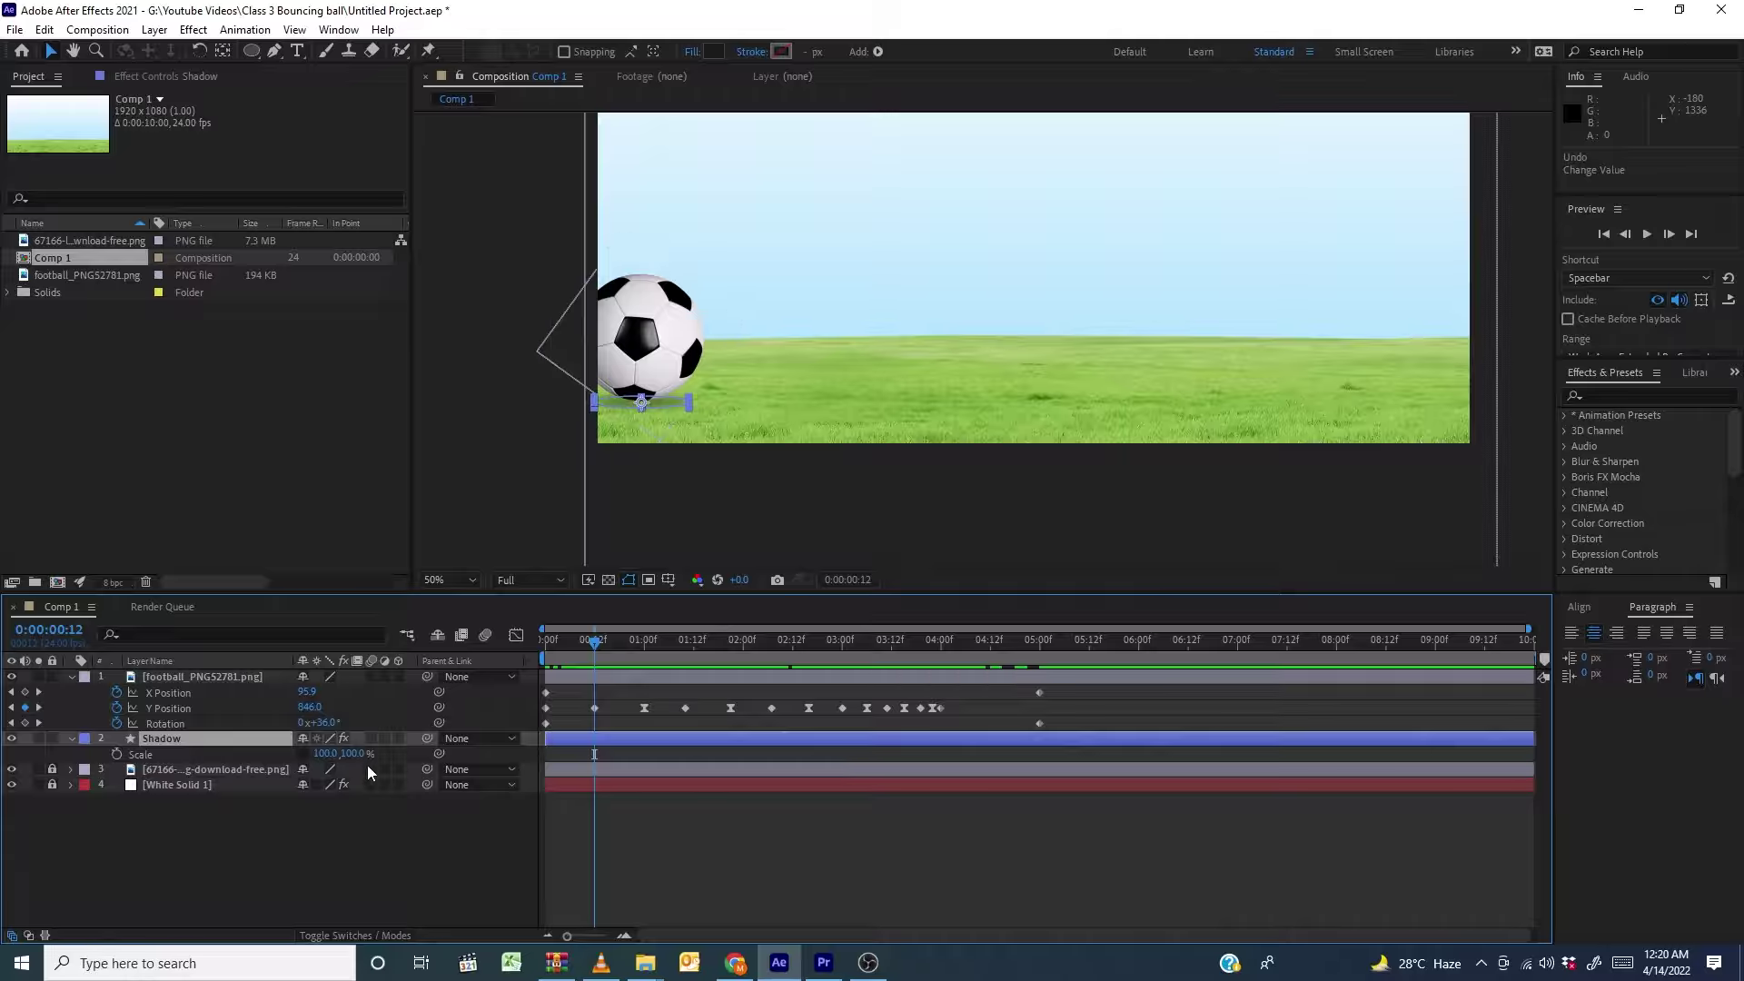
Keyframe the Shadow's Scale at 0:00:00:12 and set its horizontal Scale to 110% at the bounce peak, 0:00:01:00
left_click(116, 754)
left_click(615, 639)
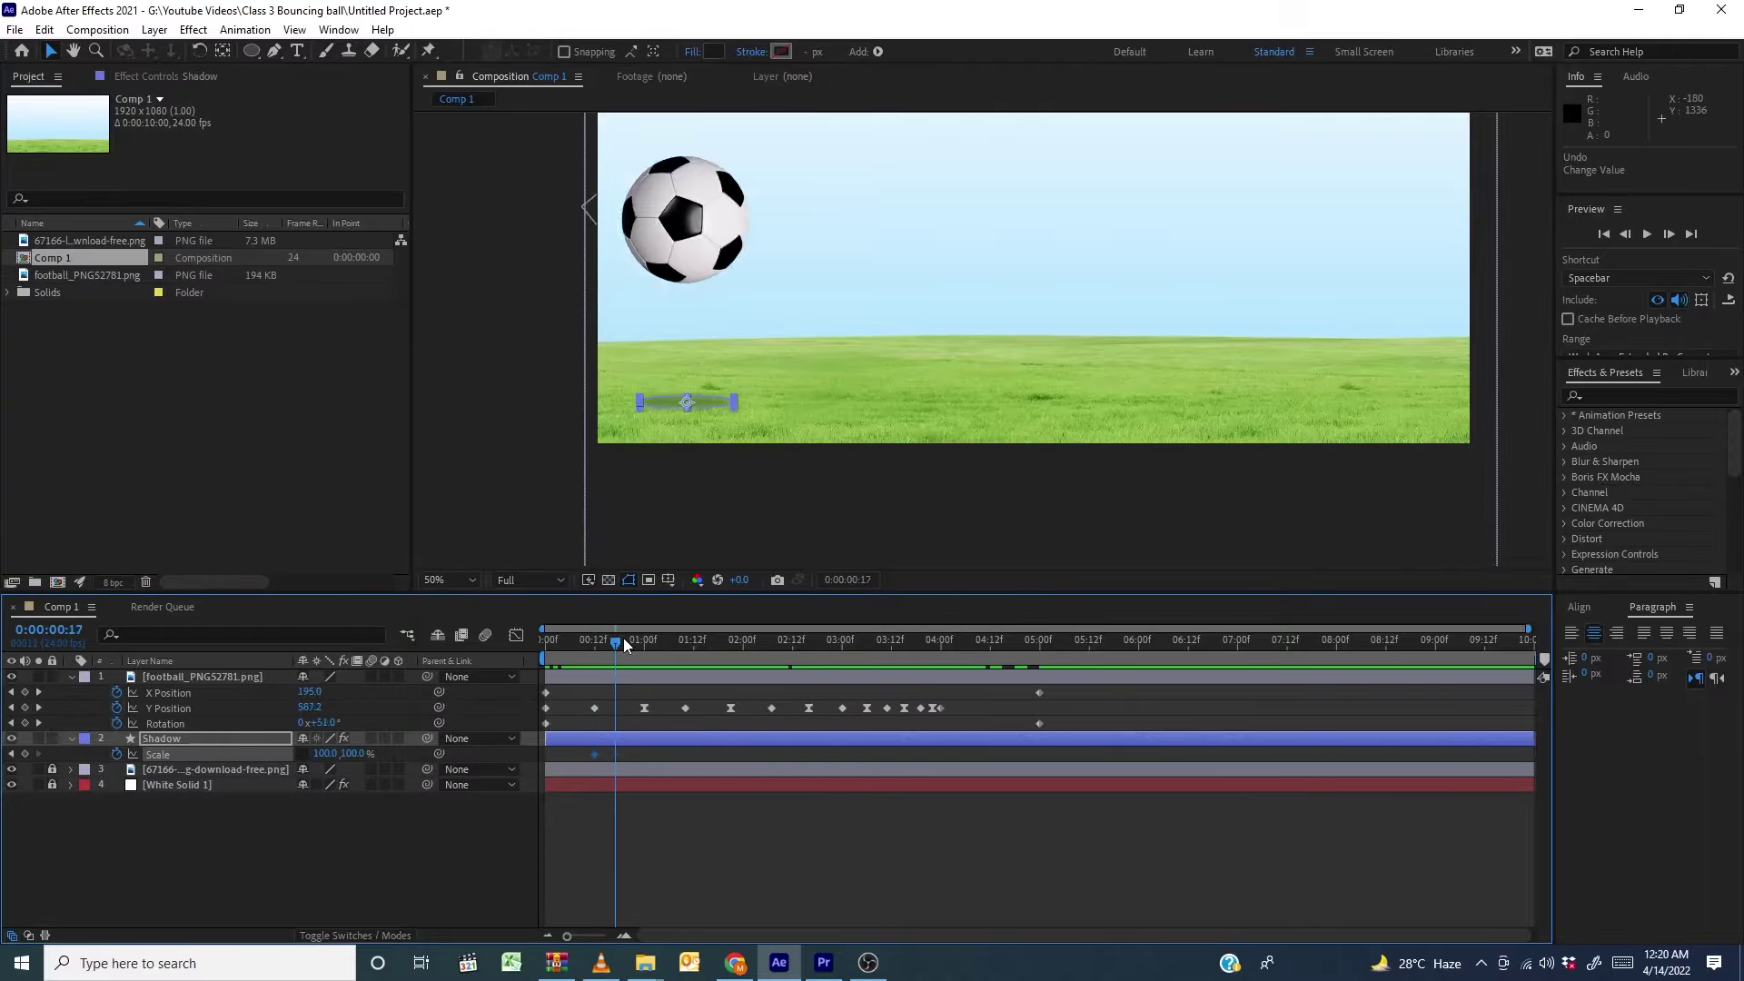
left_click_drag(623, 638, 647, 649)
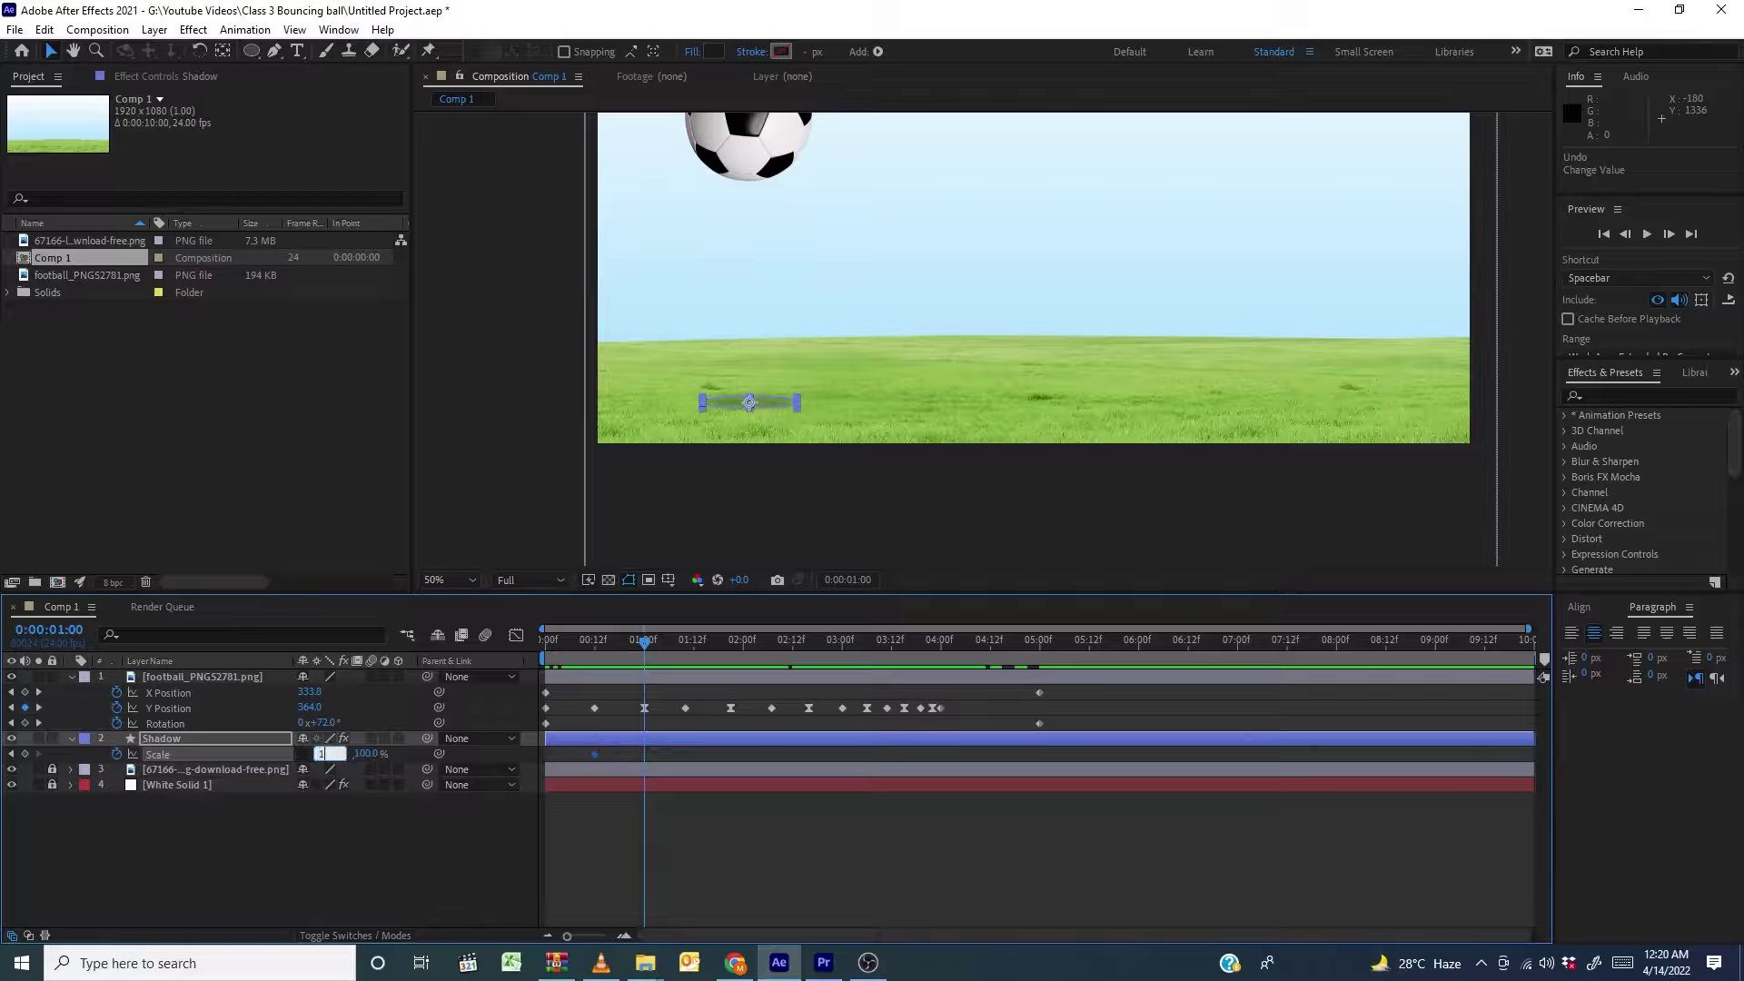
type("110")
left_click(434, 832)
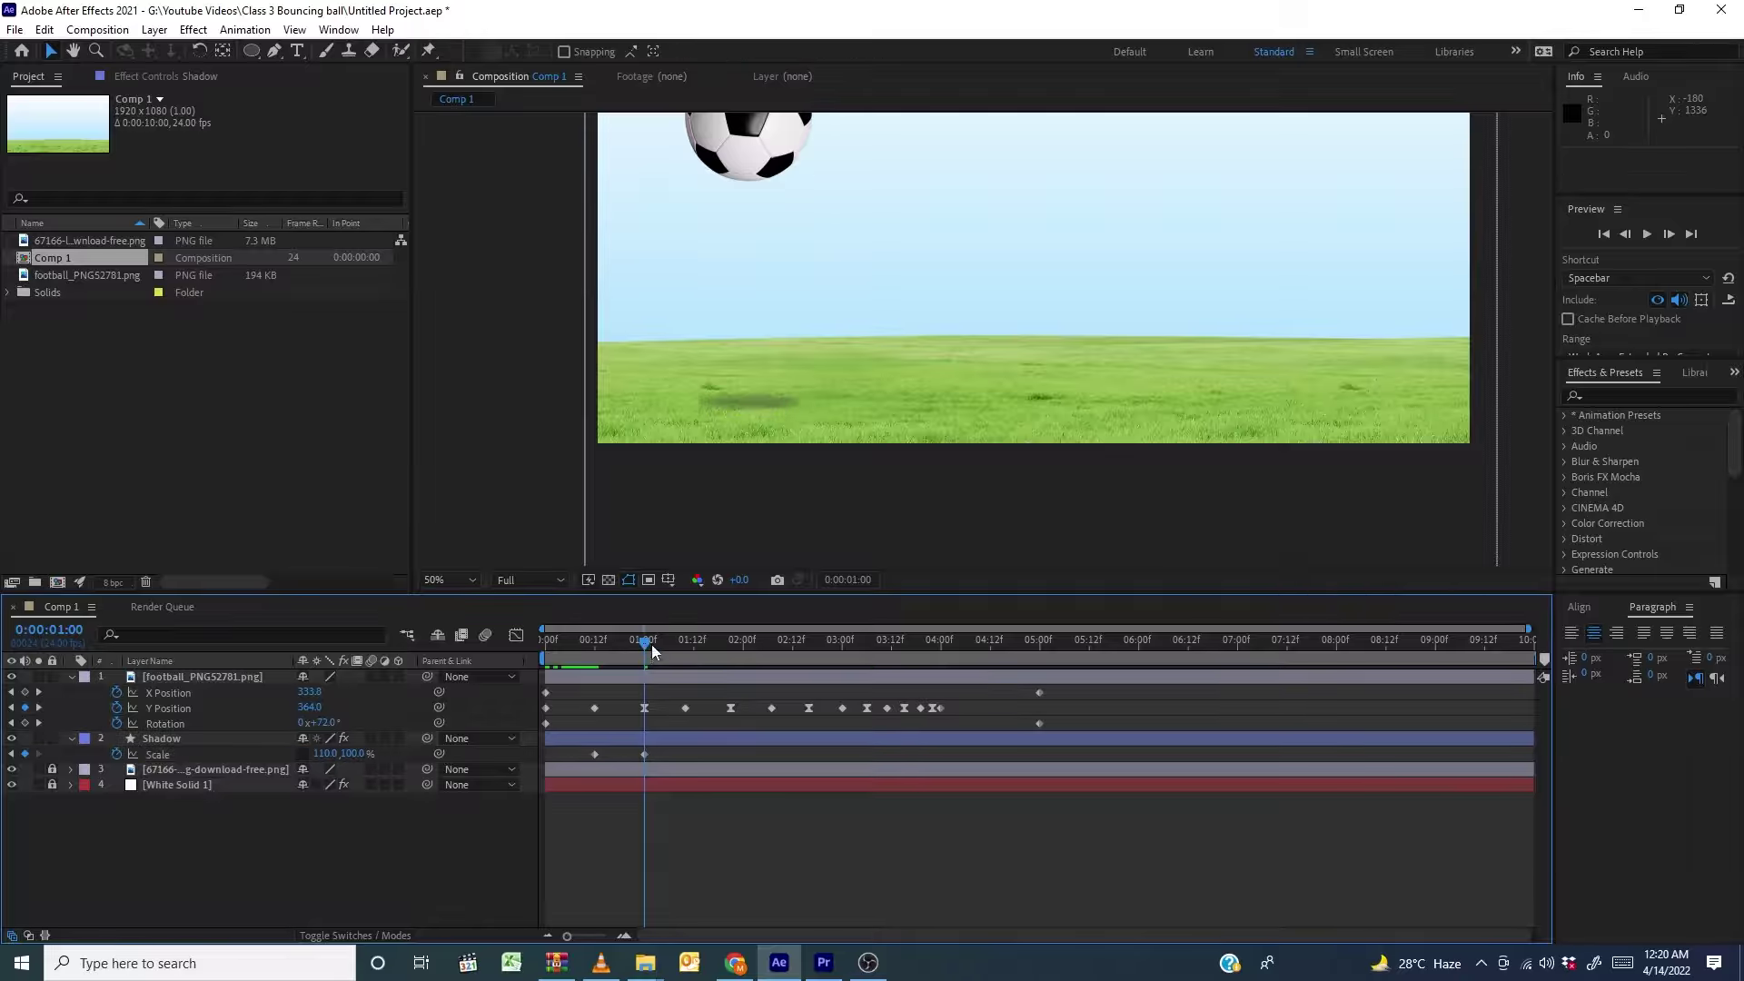
Copy the Shadow's first Scale keyframe to the ball's second ground contact at 0:00:01:10
left_click_drag(644, 641, 685, 654)
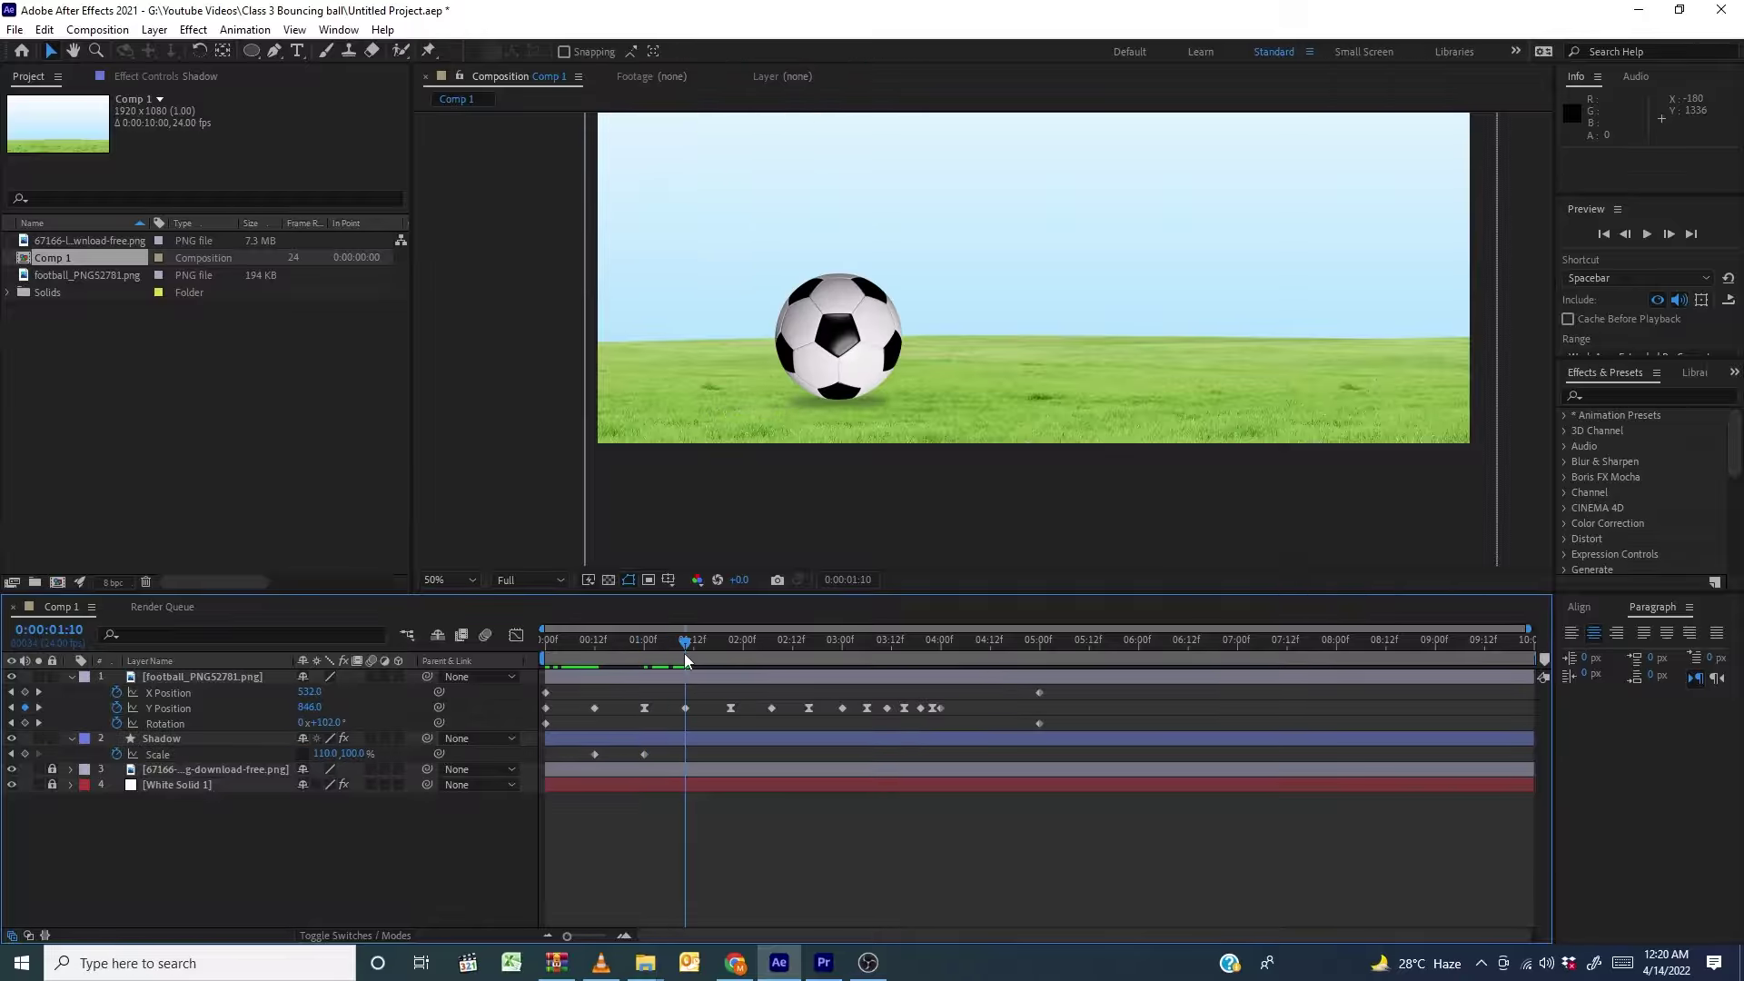
left_click(595, 754)
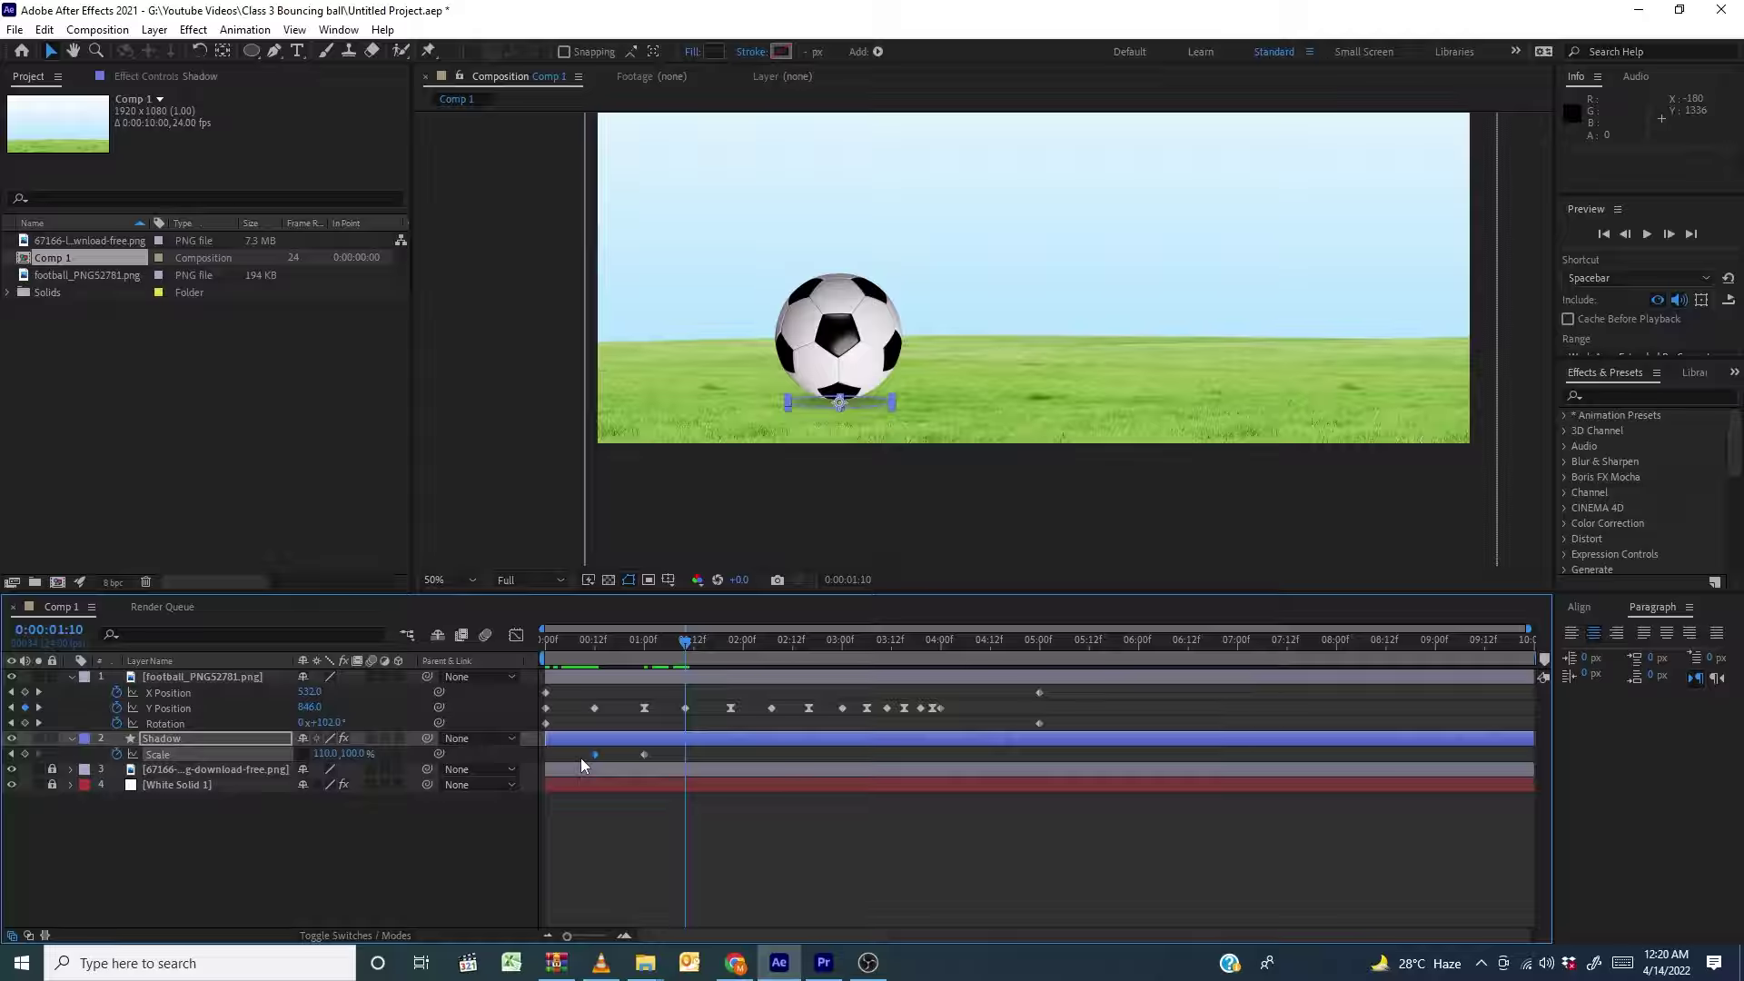
key("ctrl+c")
key("ctrl+v")
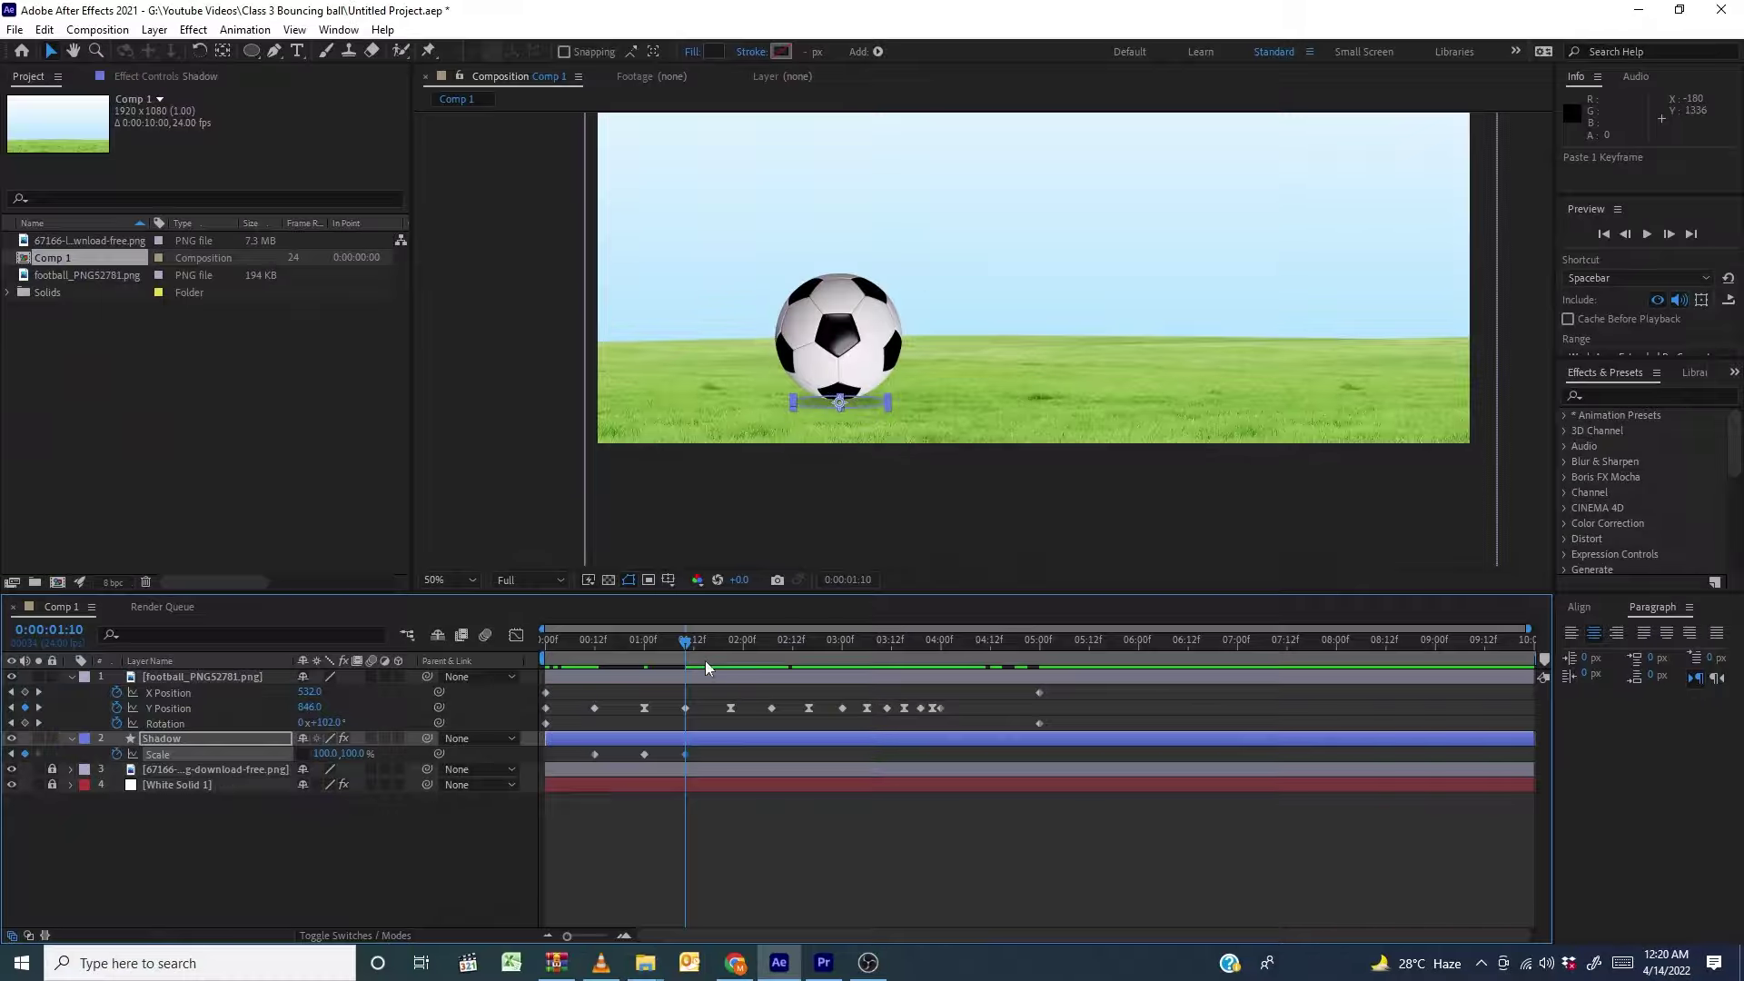
Paste a Scale keyframe on the Shadow at the bounce peak, 0:00:01:21, and set its horizontal Scale to 108%
left_click_drag(687, 645, 728, 652)
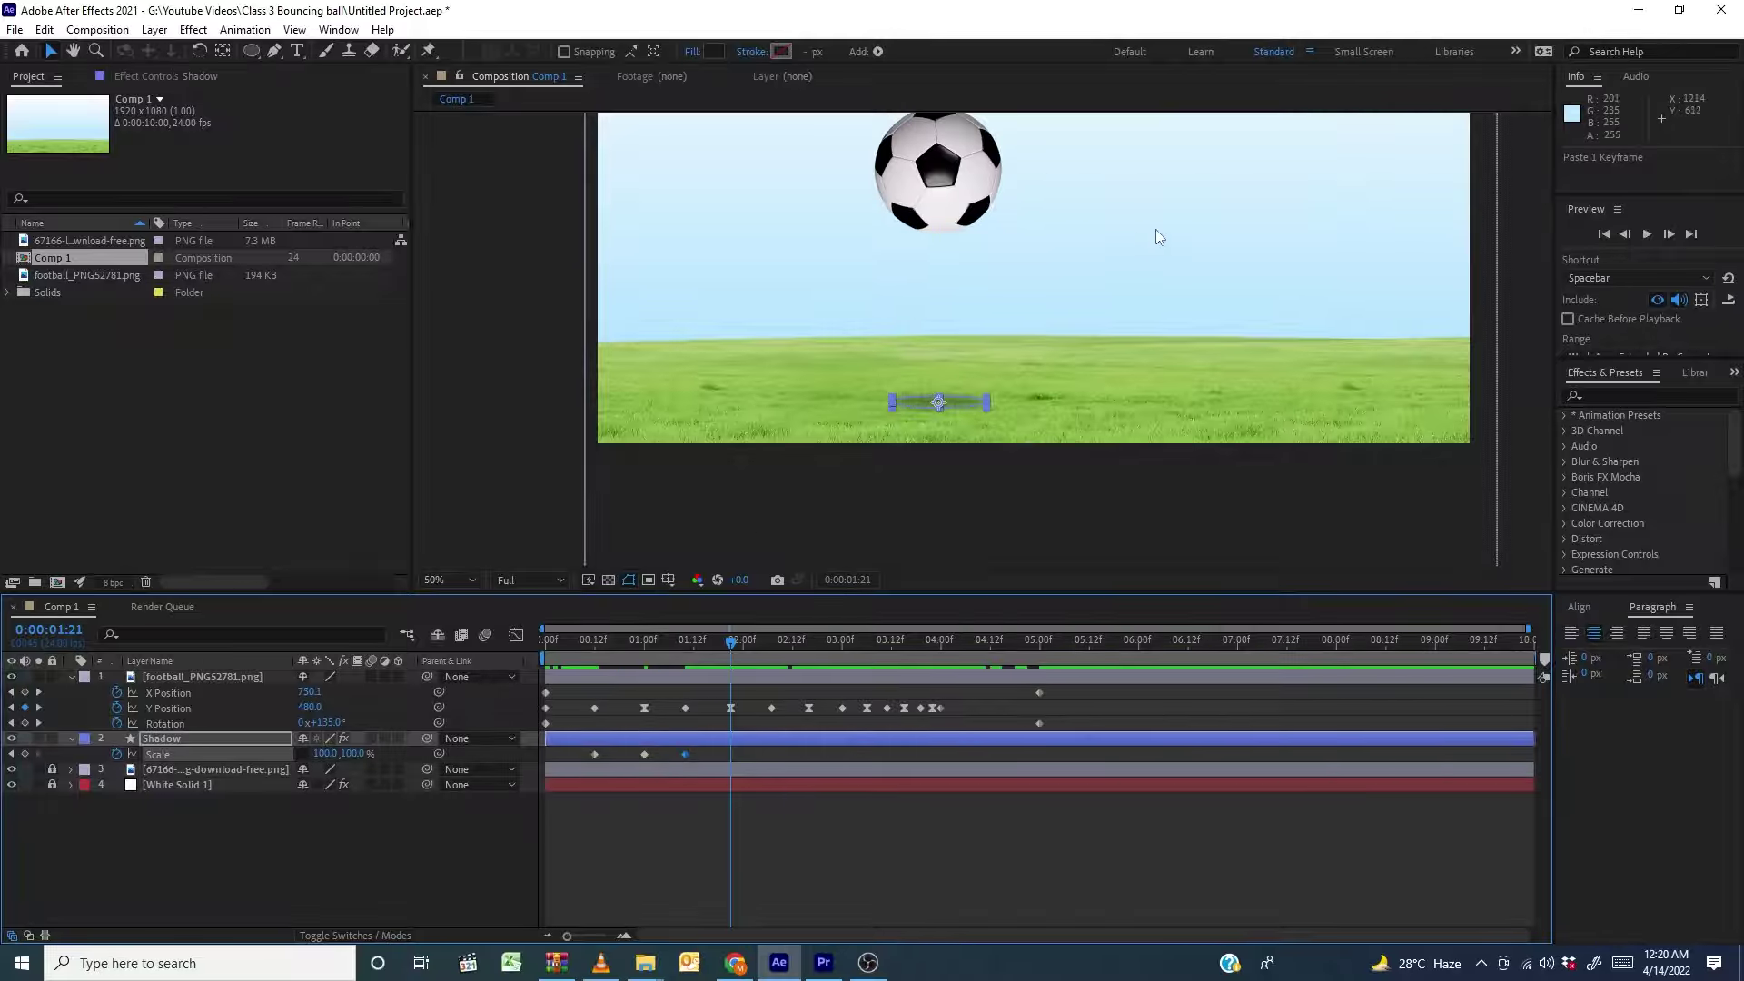
key("h")
left_click_drag(1148, 242, 1081, 291)
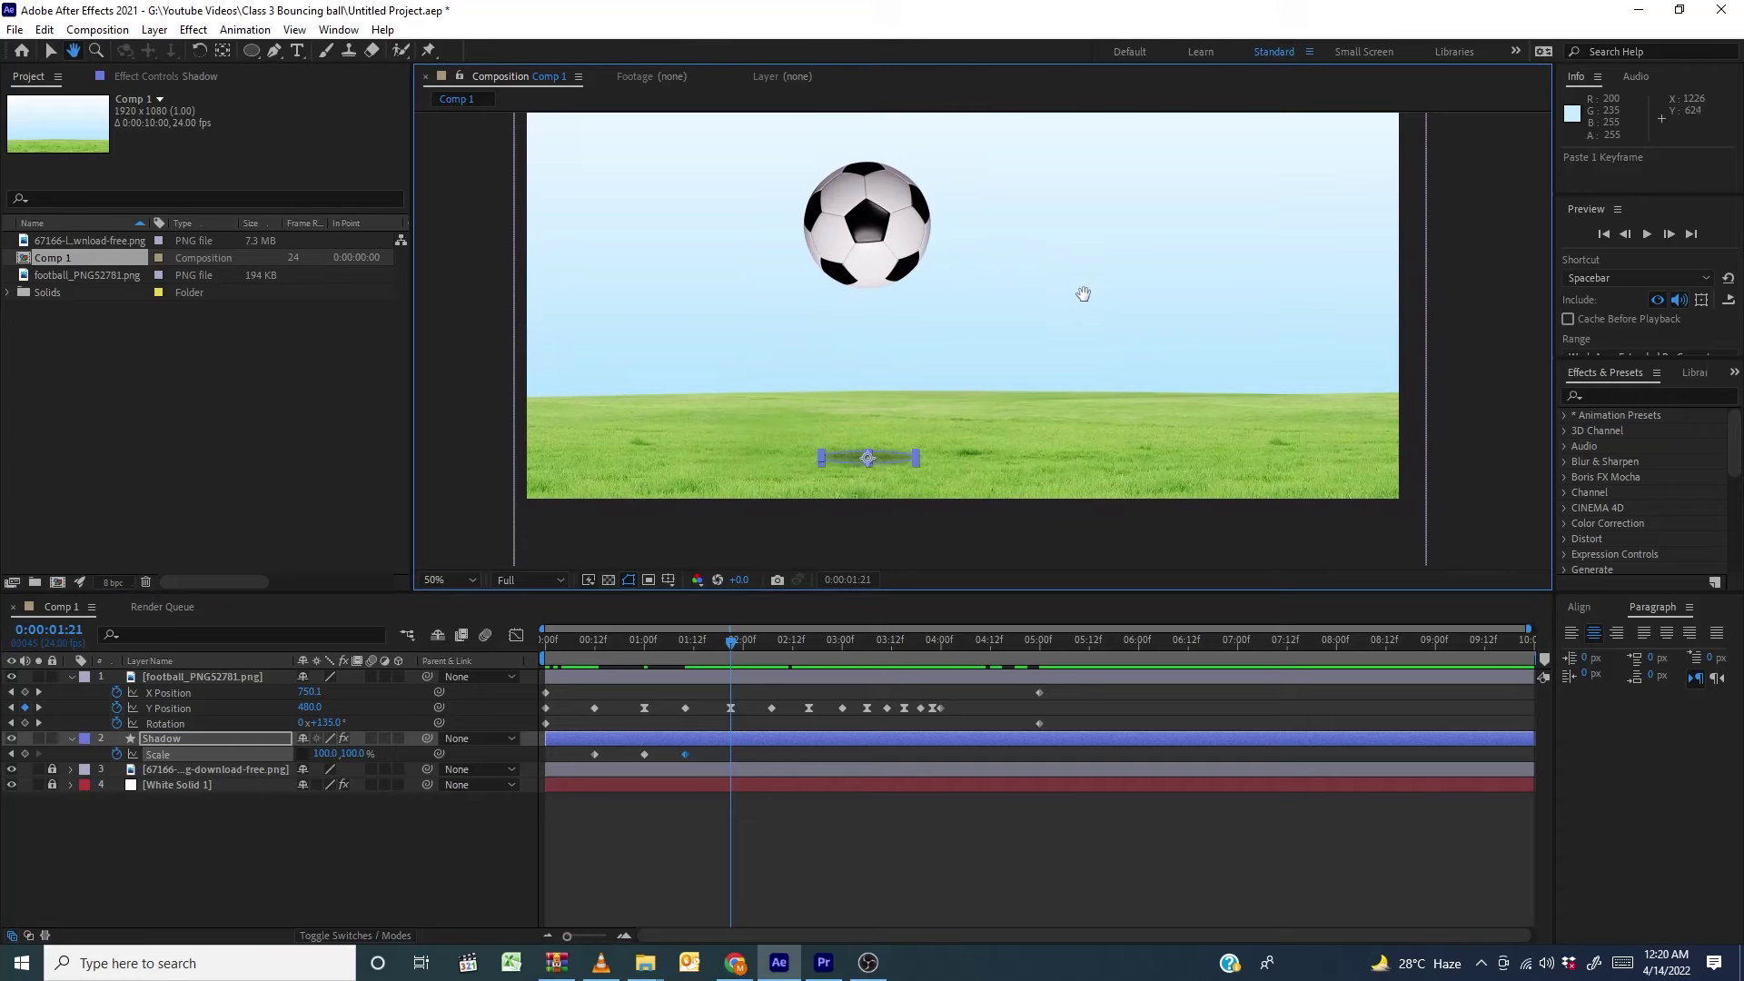
key("v")
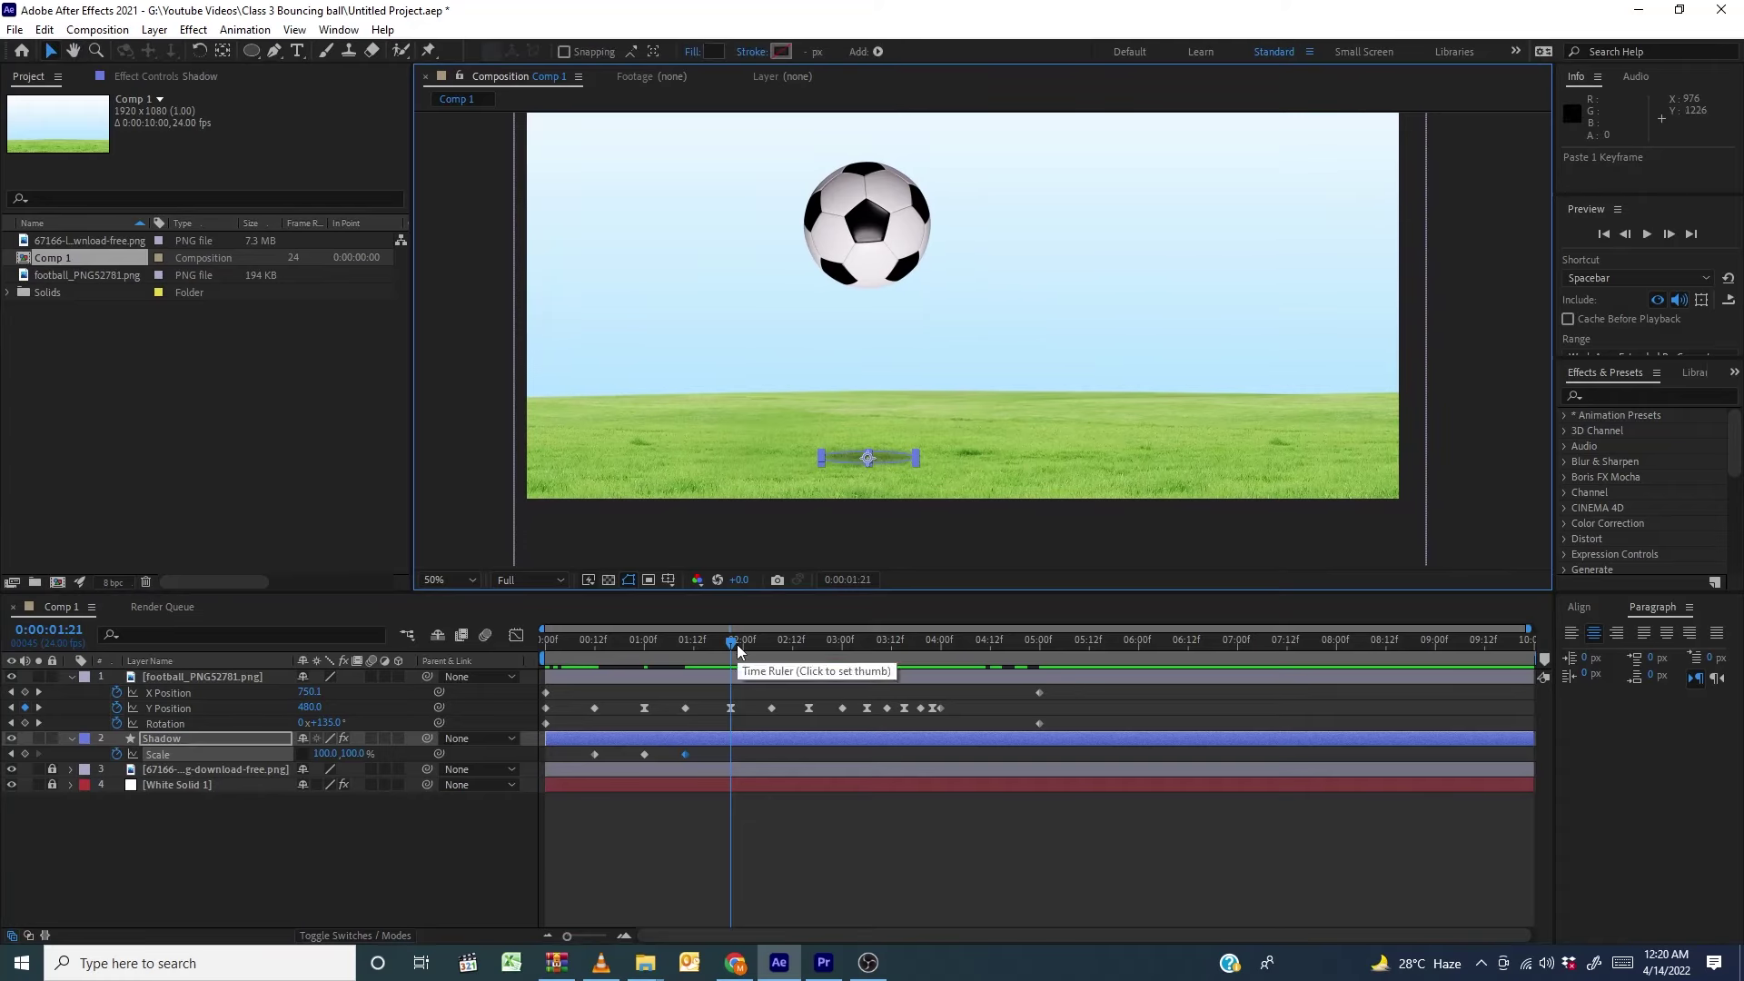
left_click_drag(734, 641, 737, 693)
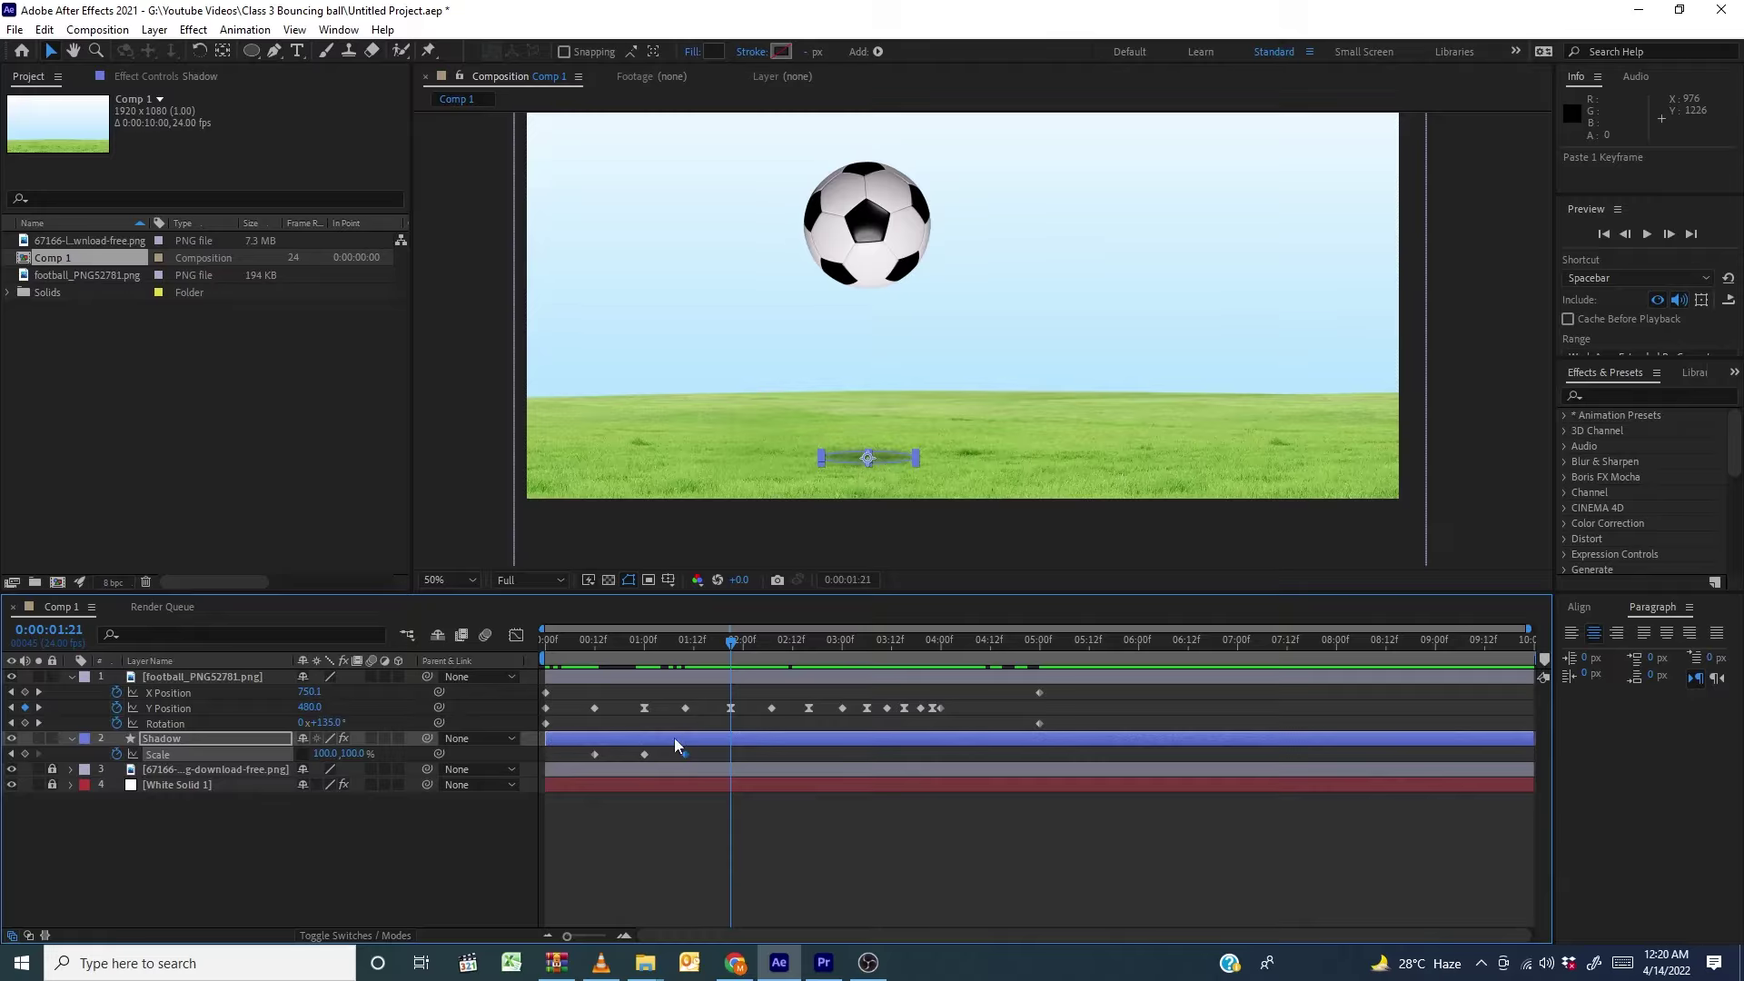
left_click(646, 755)
key("ctrl+v")
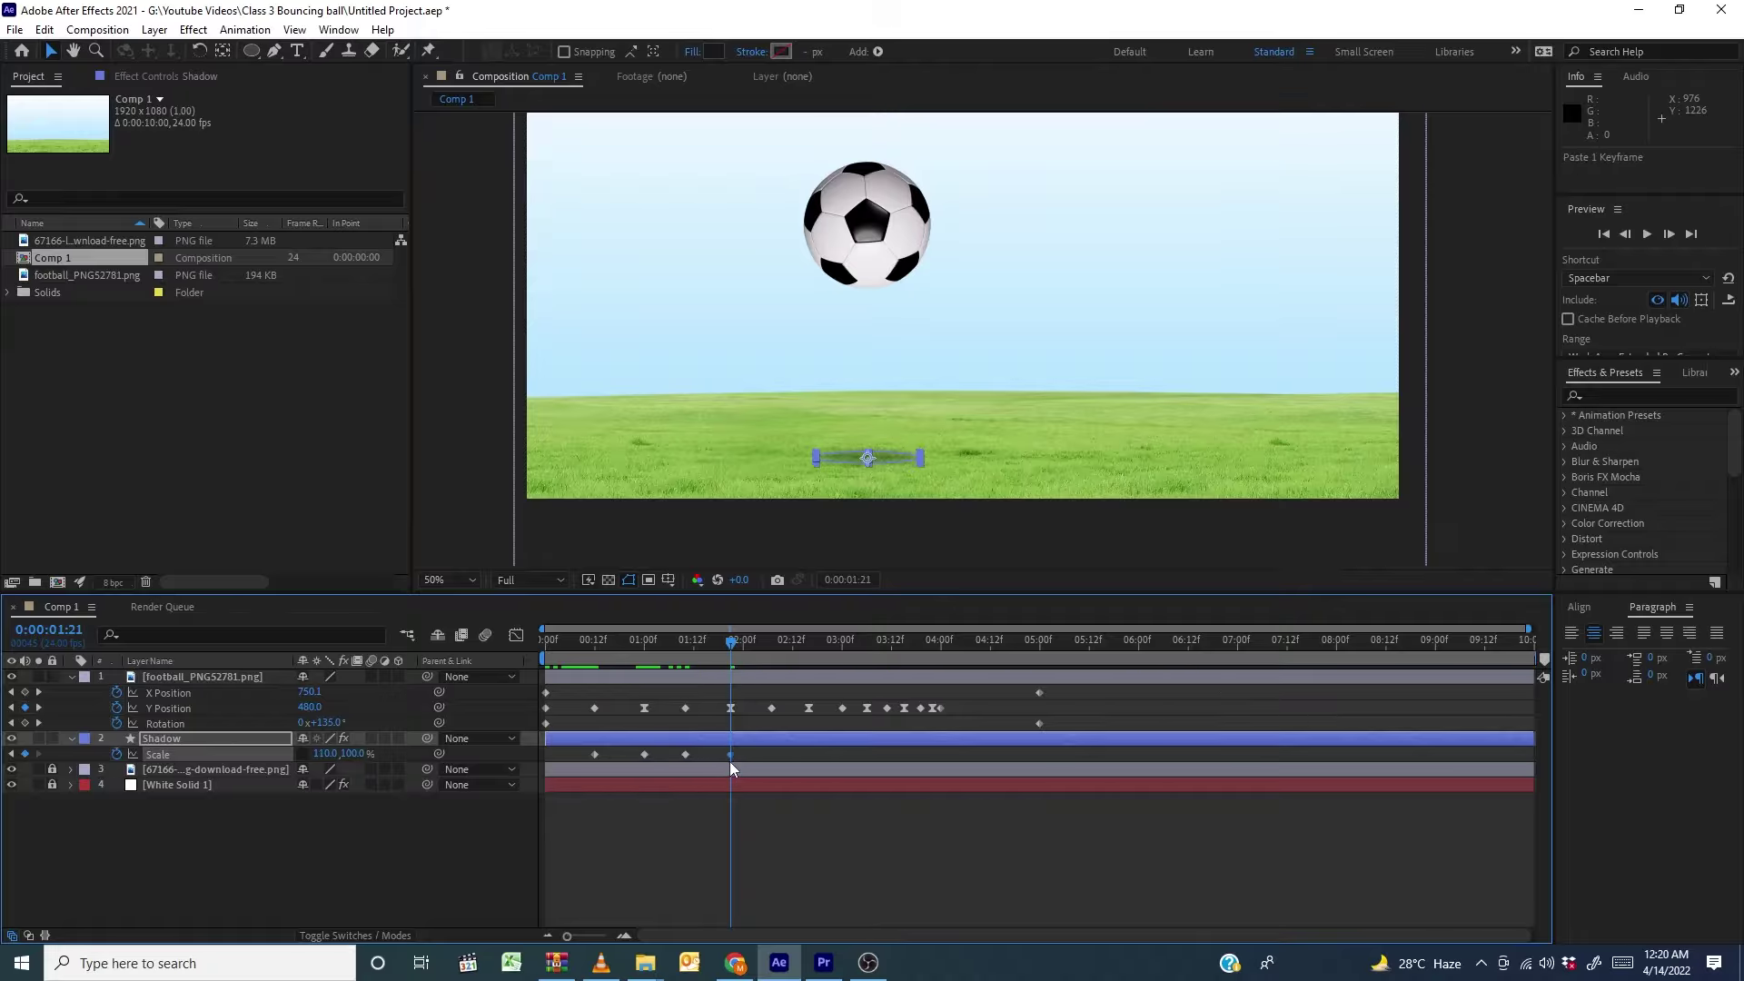
left_click(325, 753)
type("108")
left_click(546, 840)
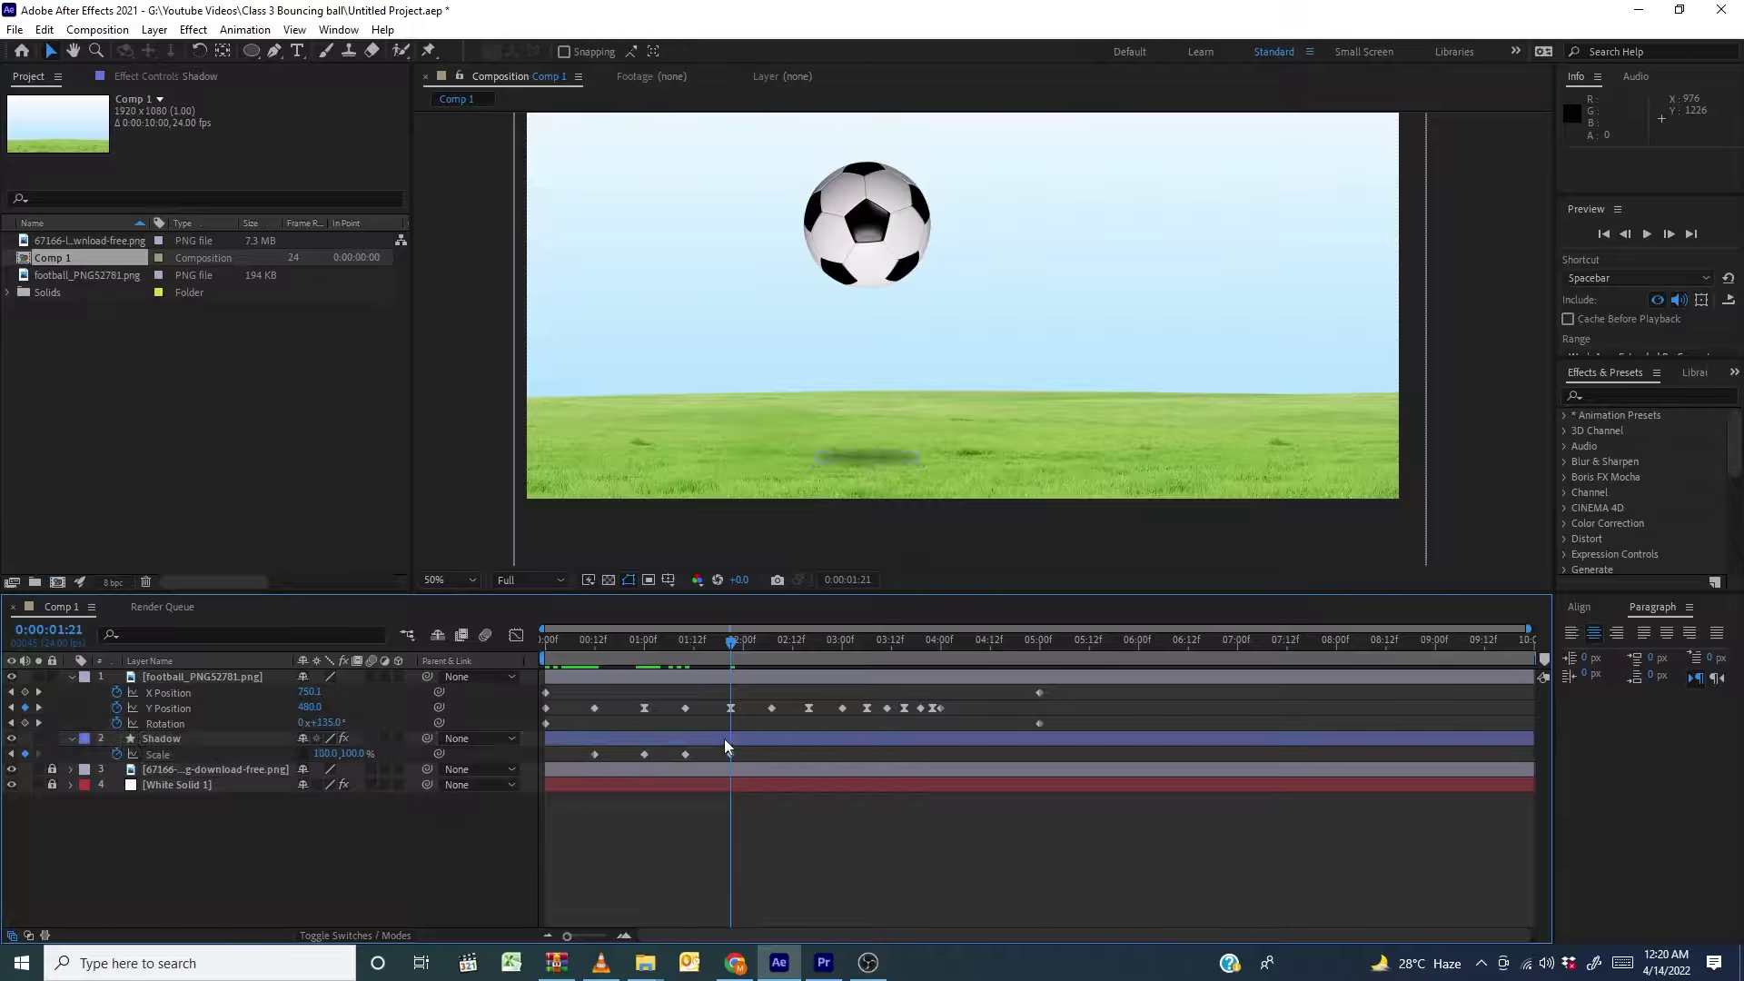
Copy the Shadow's Scale keyframe from 0:00:01:10 to the next ground contact at 0:00:02:07
left_click(752, 643)
left_click_drag(752, 645, 771, 649)
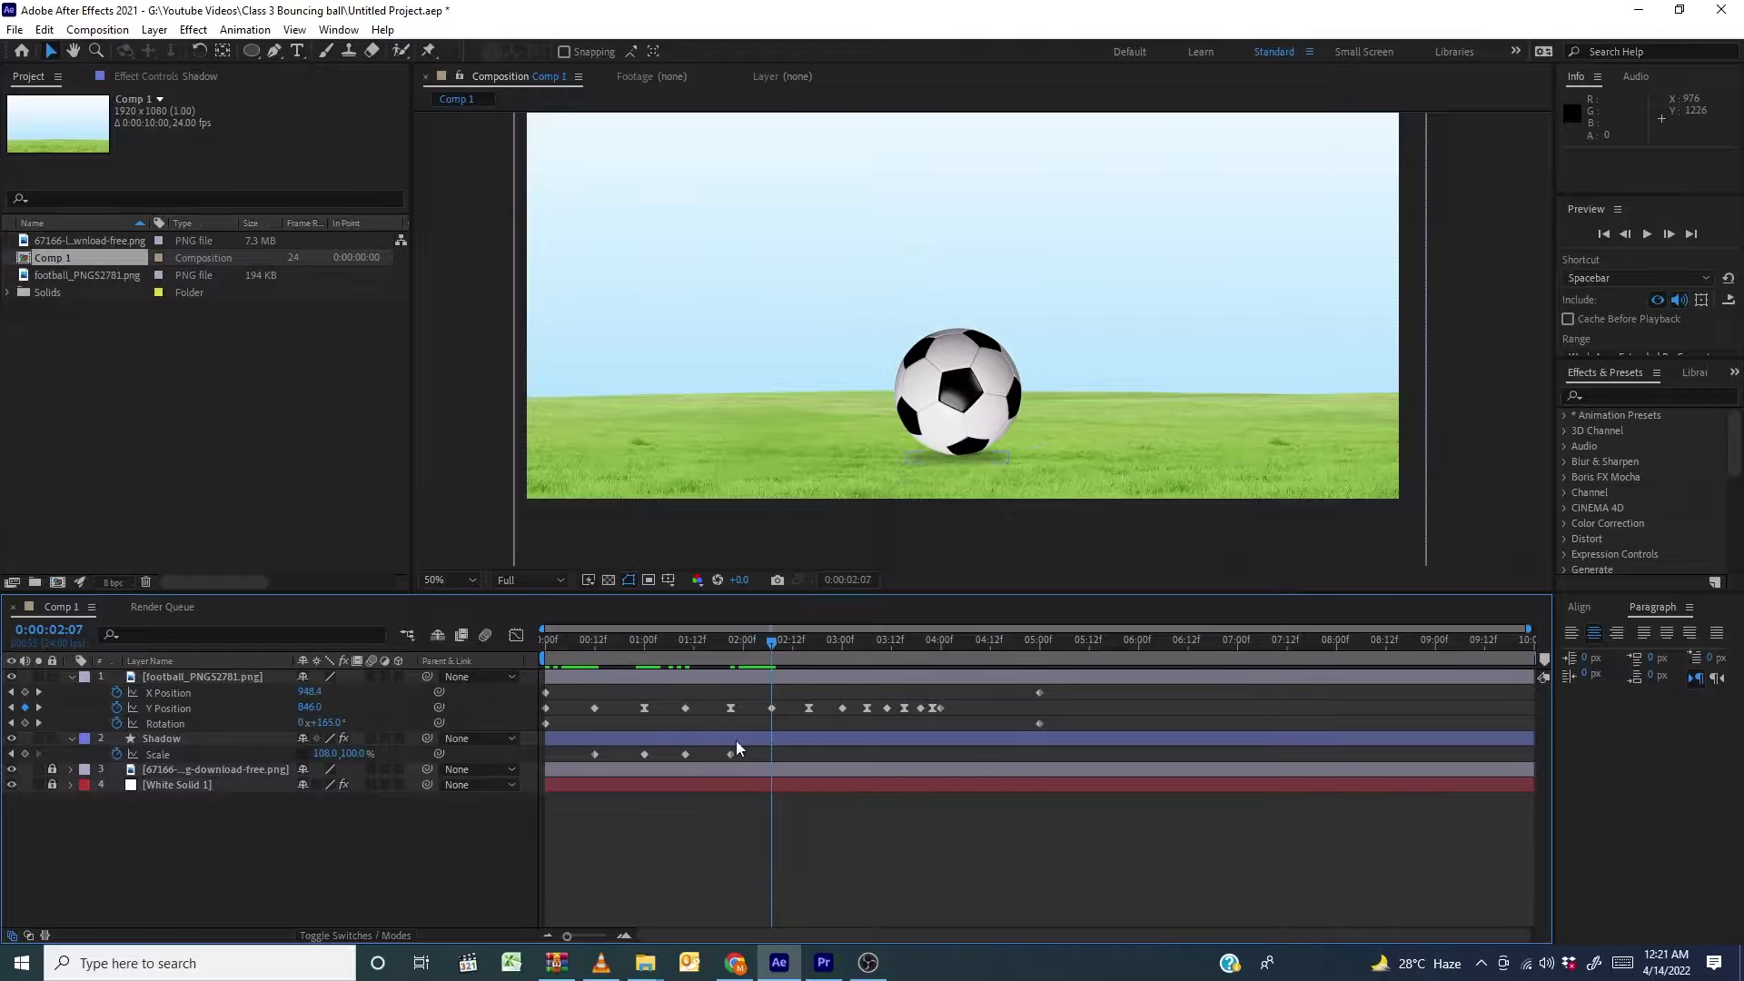
left_click(685, 754)
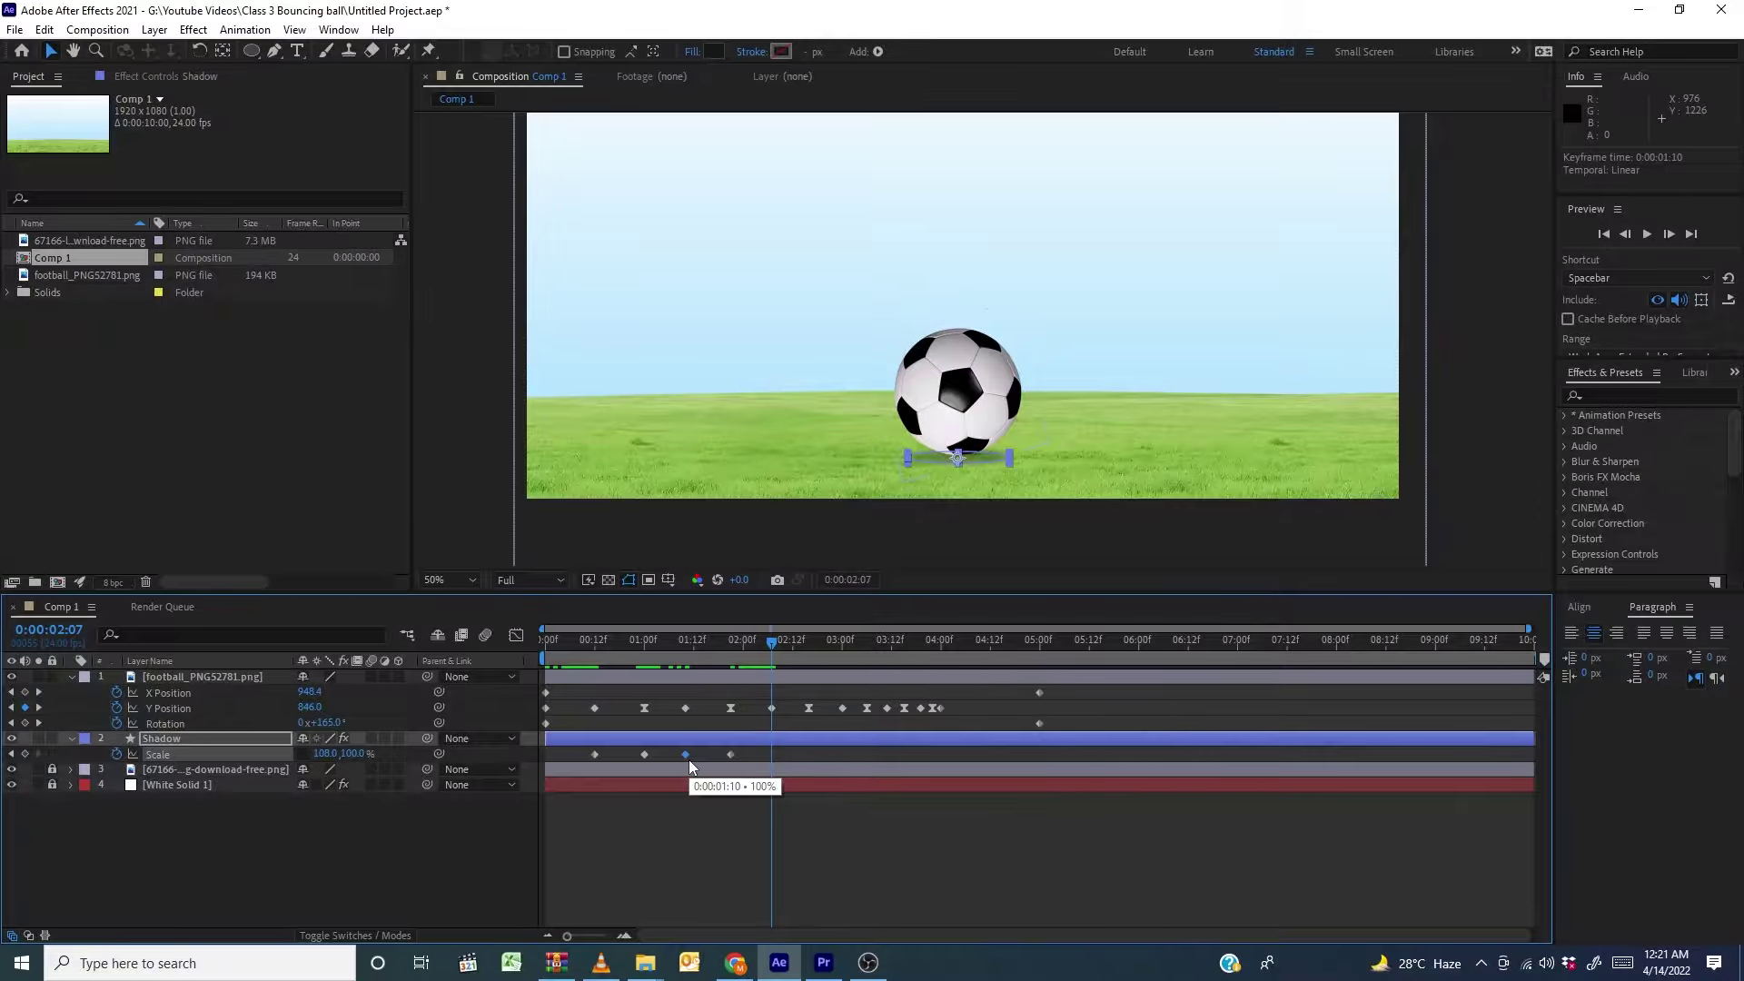
key("ctrl+c")
key("ctrl+v")
Set the Shadow's horizontal Scale to 106% at the bounce peak, 0:00:02:16
left_click_drag(782, 641, 803, 652)
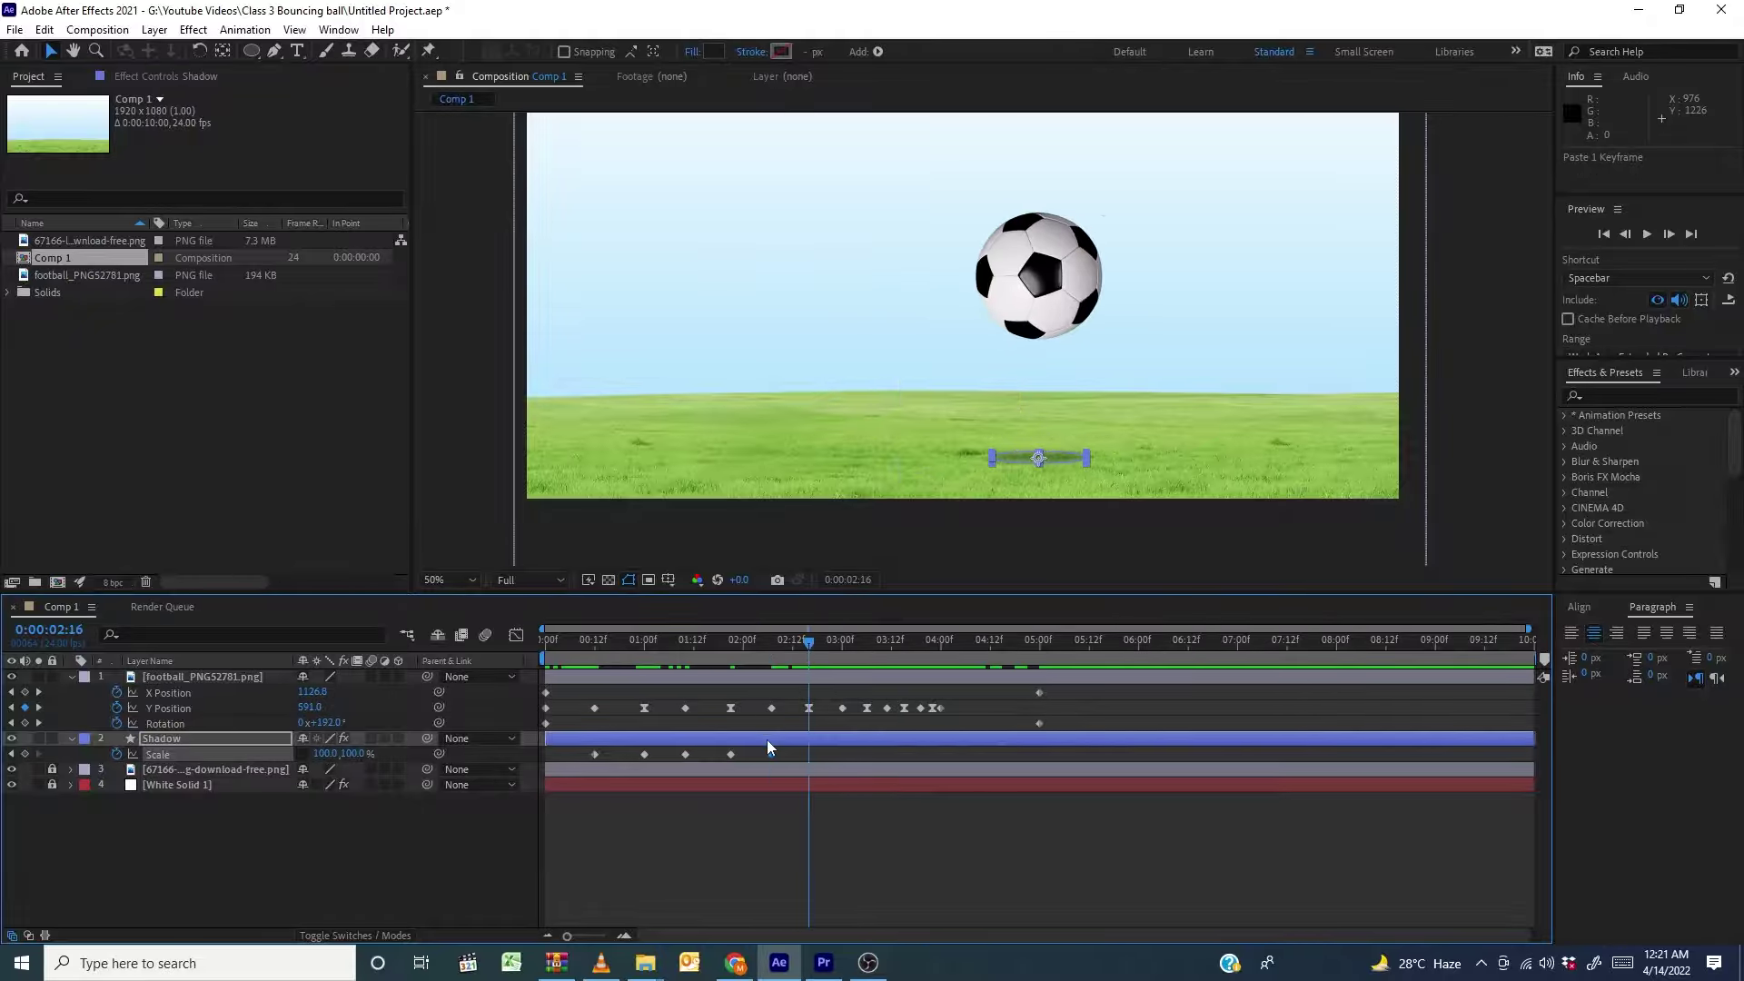
left_click(409, 812)
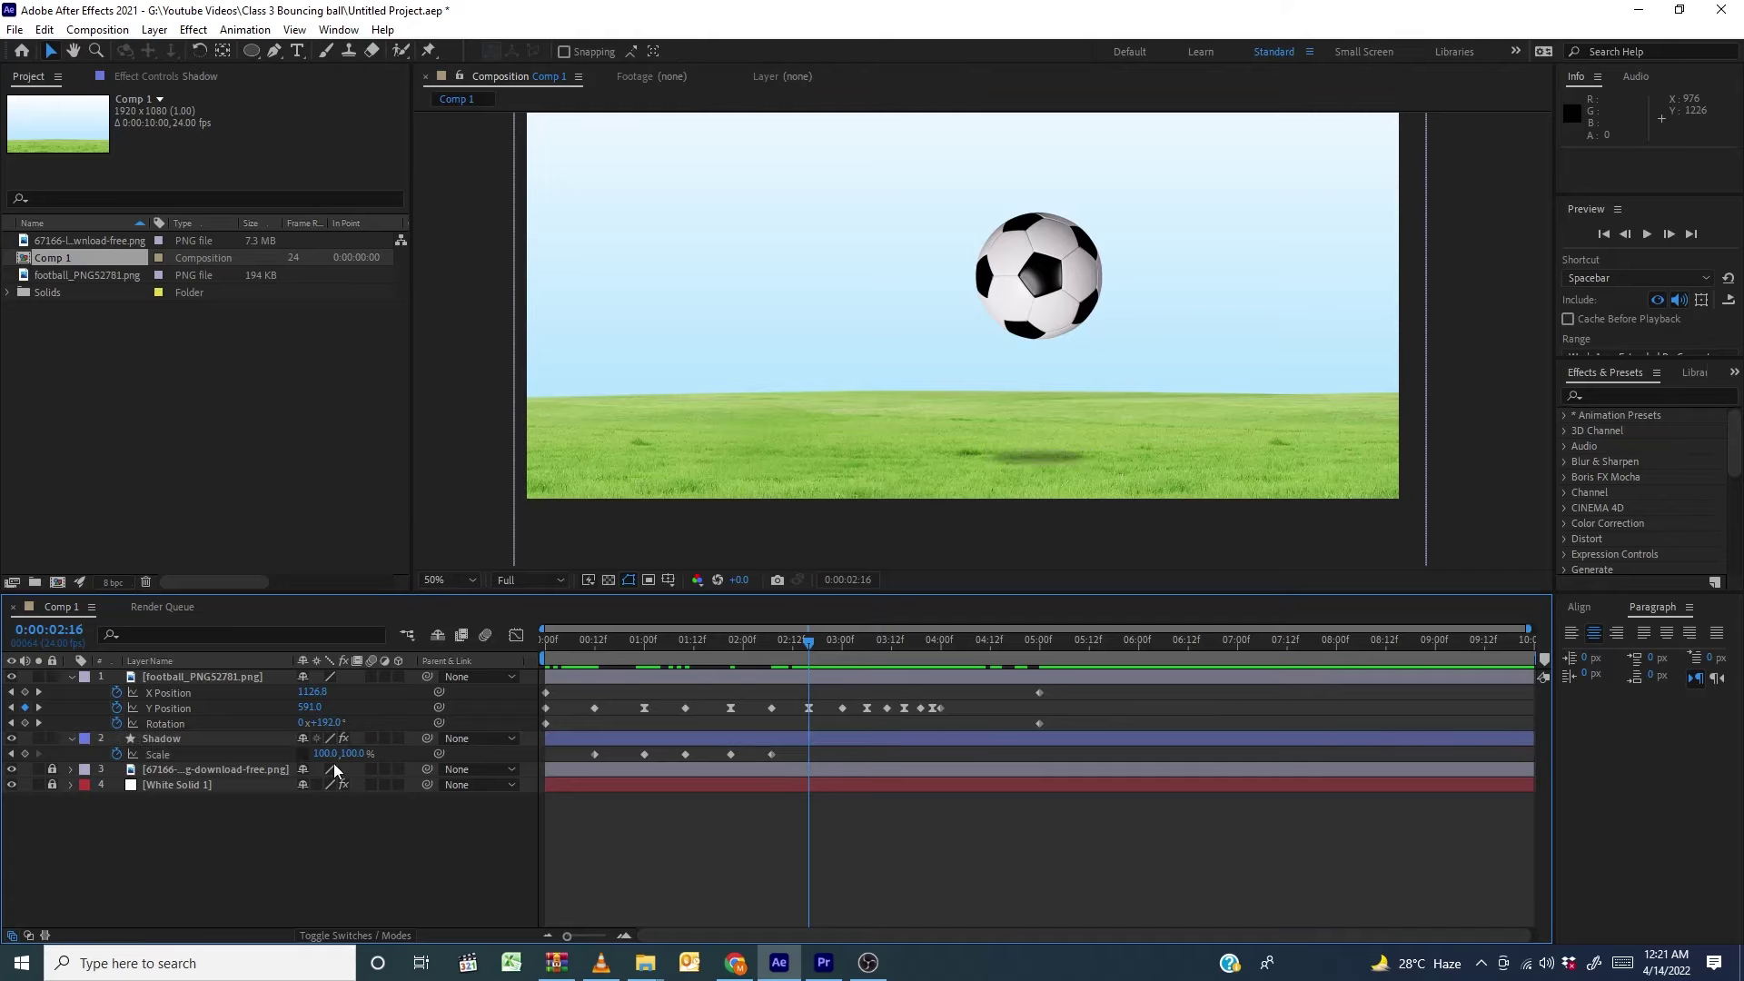
left_click(326, 754)
key("Return")
Copy the Shadow's Scale keyframe from 0:00:02:07 to 0:00:03:00 and move the playhead to the next peak at 0:00:03:06
left_click_drag(839, 668, 843, 674)
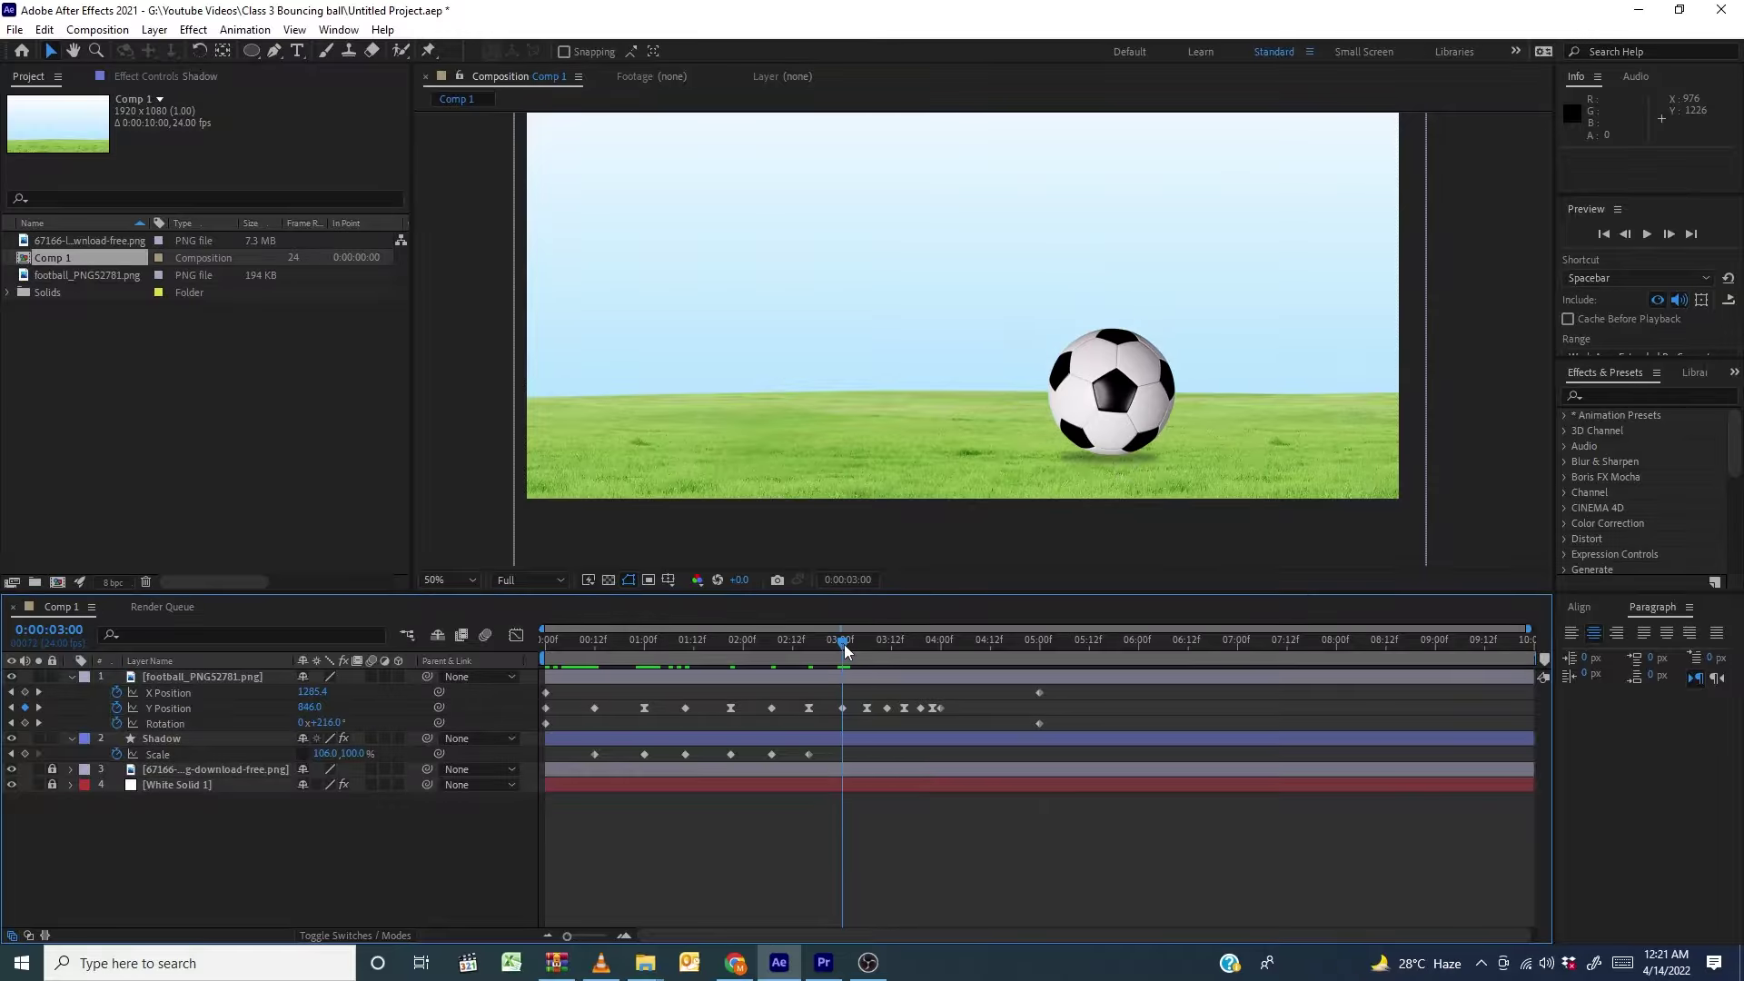
left_click(771, 754)
key("ctrl+c")
key("ctrl+v")
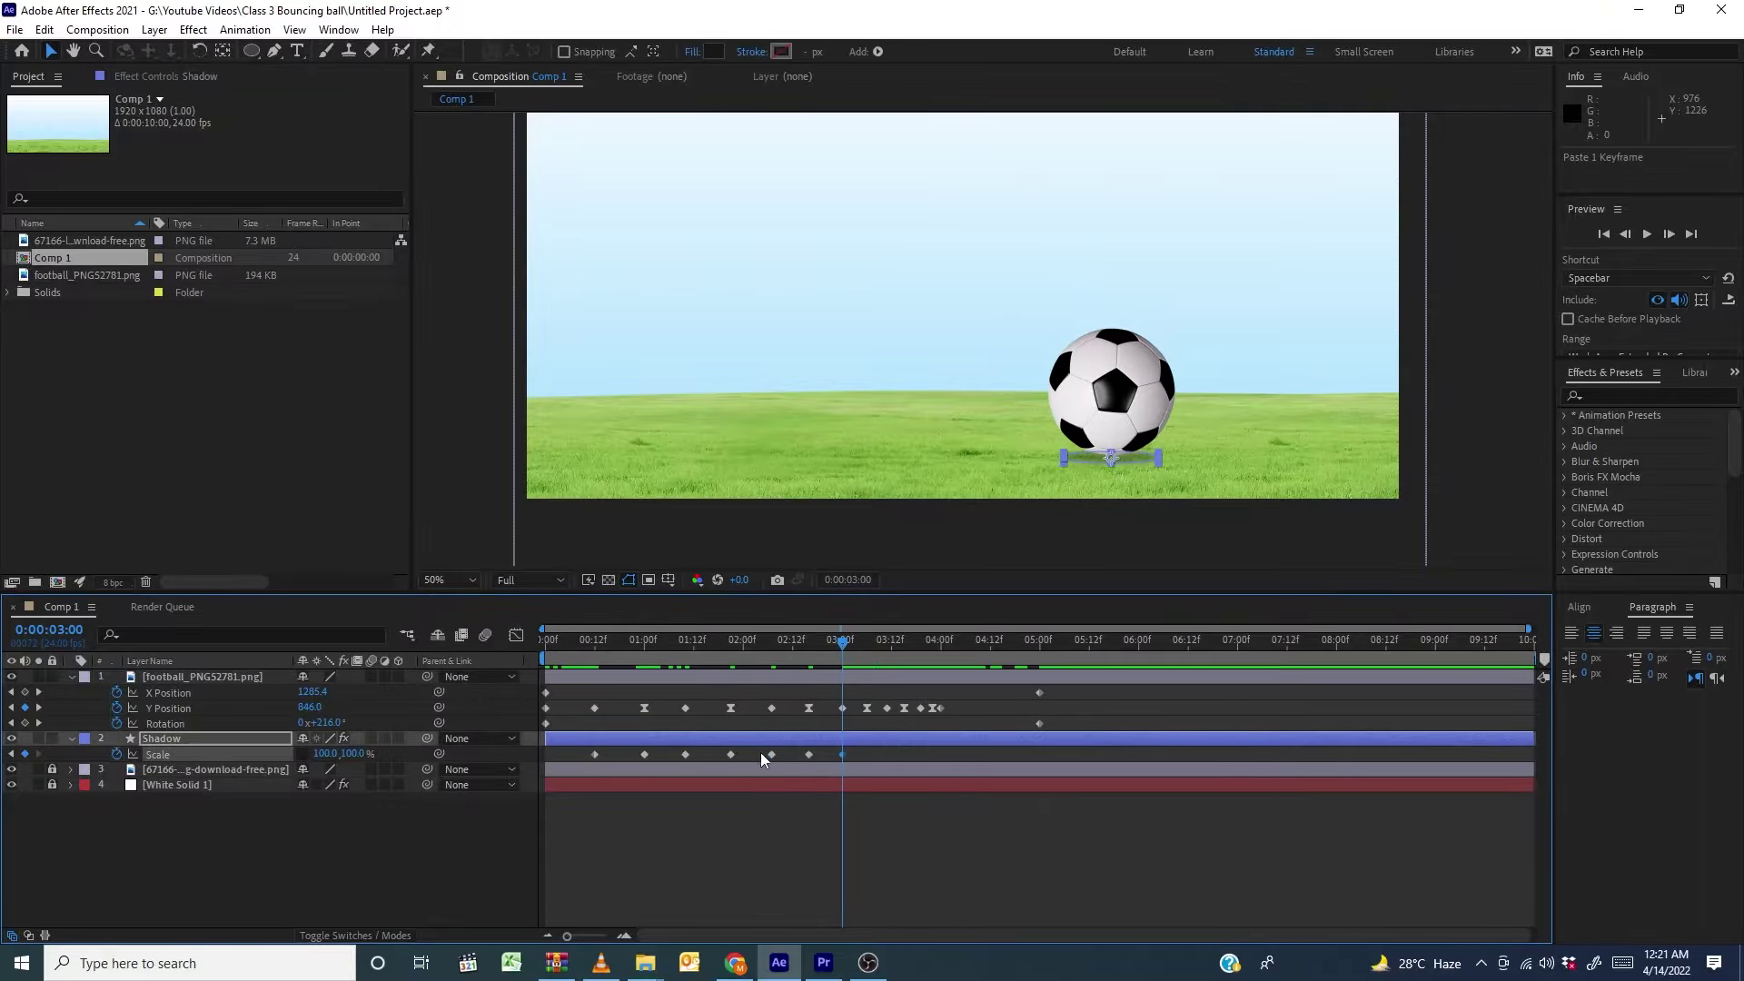
left_click(863, 647)
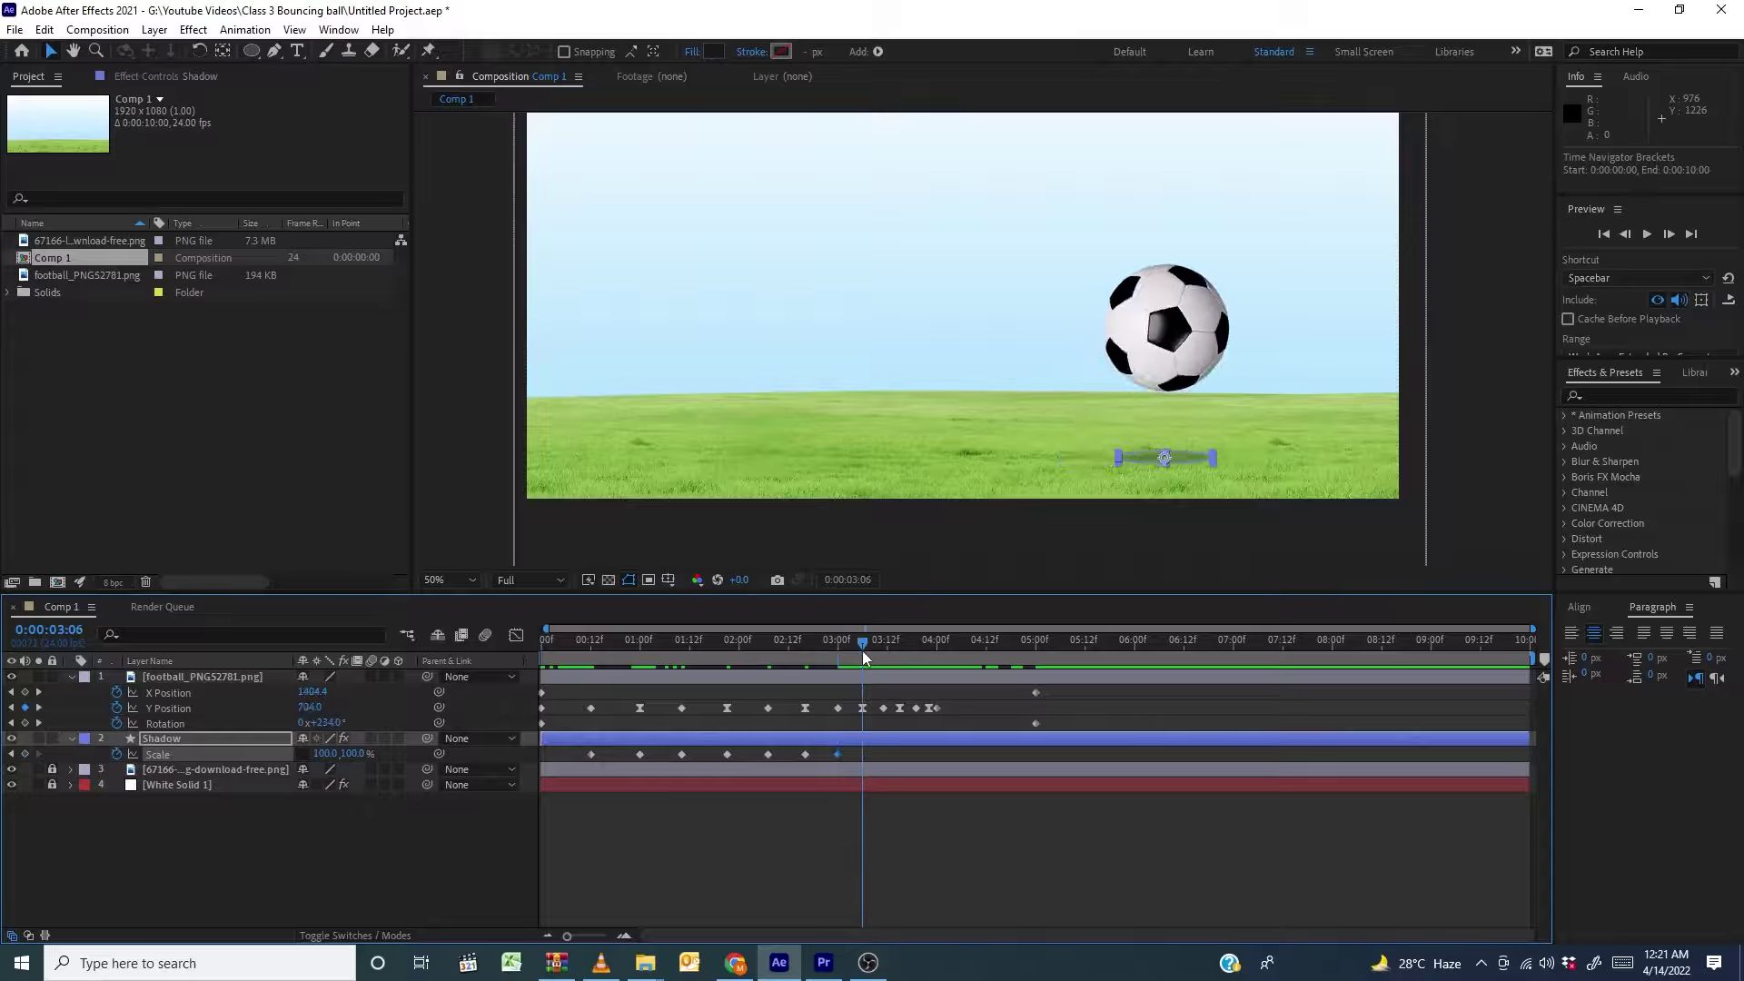
Set the Shadow's horizontal Scale to 104% at the 0:00:03:06 bounce peak and paste the 100% Scale keyframe at 0:00:03:11
left_click(325, 753)
type("104")
key("Return")
left_click(882, 641)
key("ctrl+v")
Set the Shadow's horizontal Scale to 102% at the bounce peak, 0:00:03:15
left_click(899, 642)
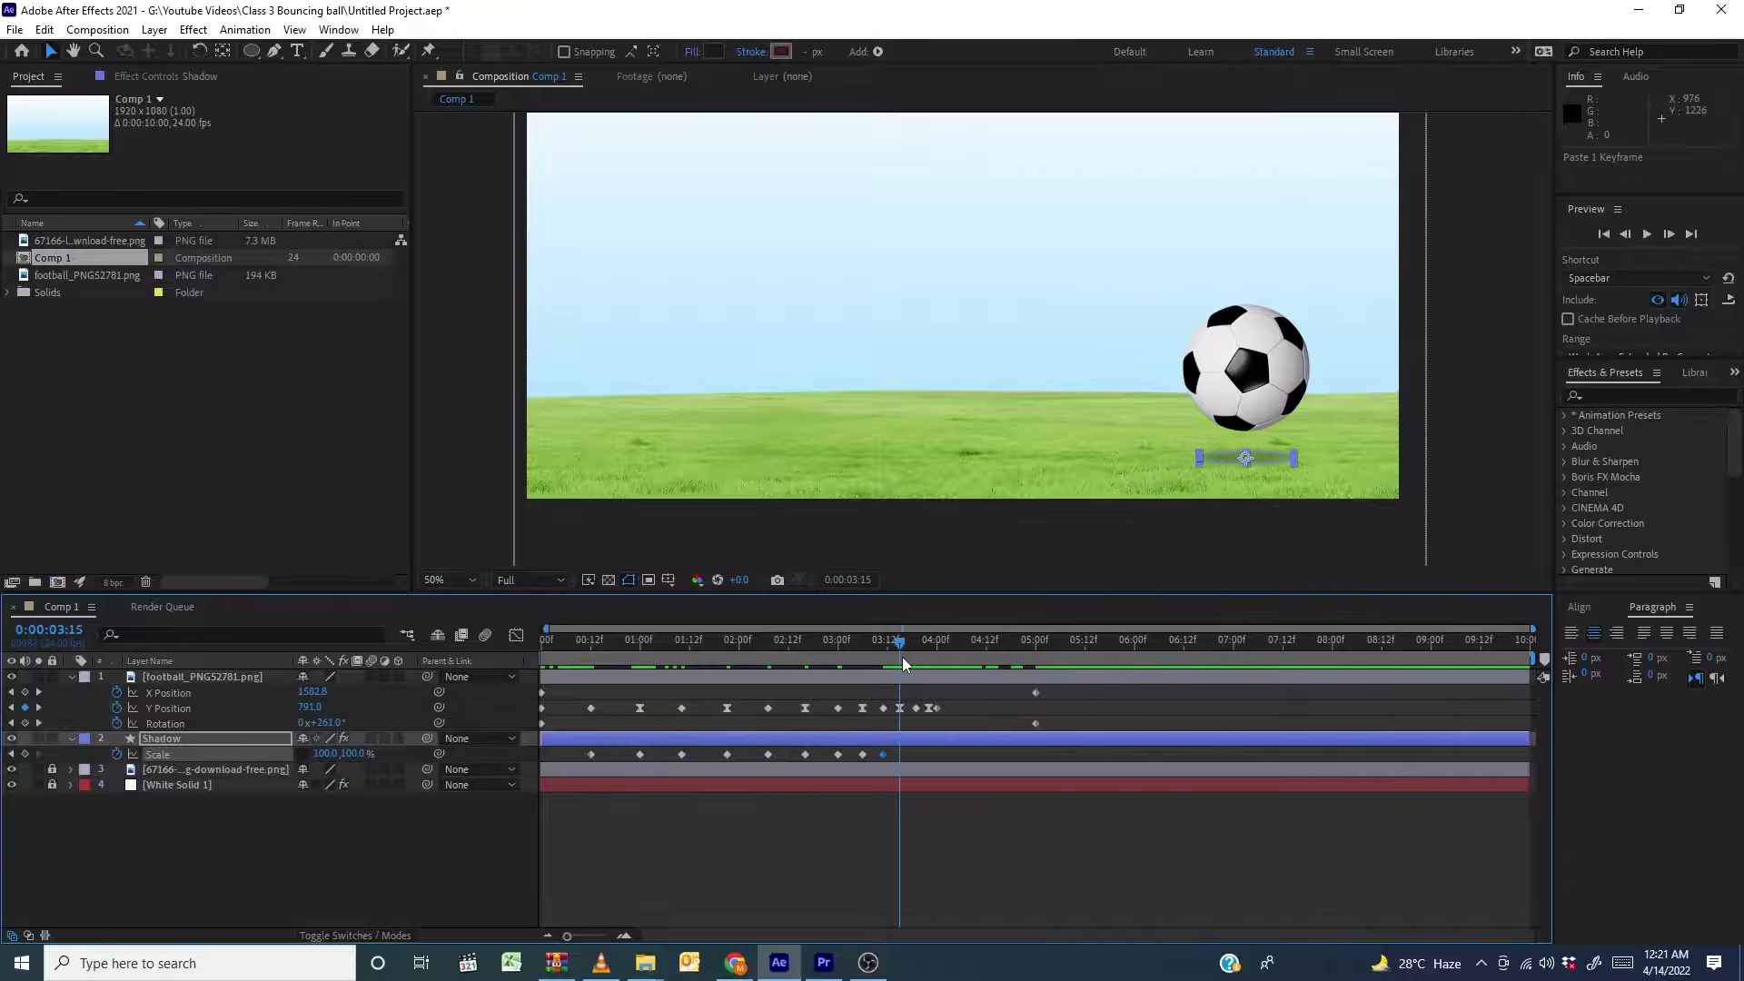
left_click(327, 754)
type("102")
key("Return")
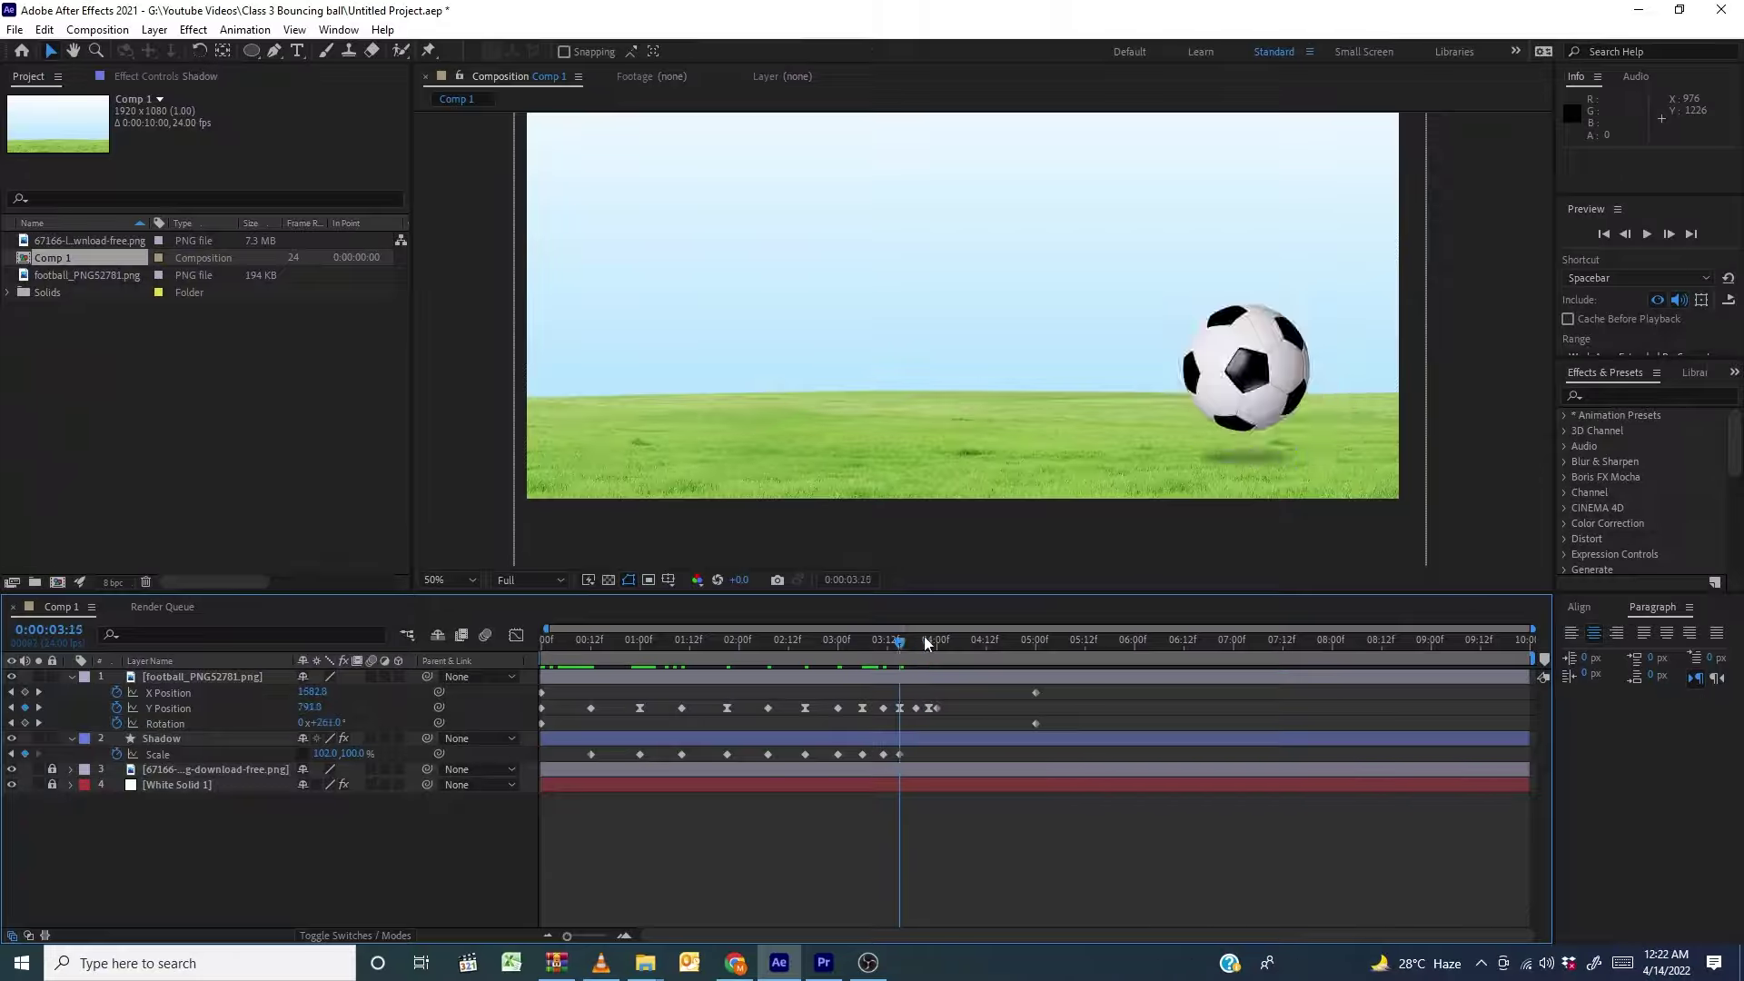
Keyframe the Shadow's horizontal Scale at 100% at 0:00:03:19, 101% at 0:00:03:22 and 100% at the final ground contact, 0:00:04:00
key("Page_Down")
key("Page_Down")
key("Page_Down")
key("Page_Down")
left_click(928, 653)
left_click(327, 754)
type("100")
key("Return")
left_click(937, 652)
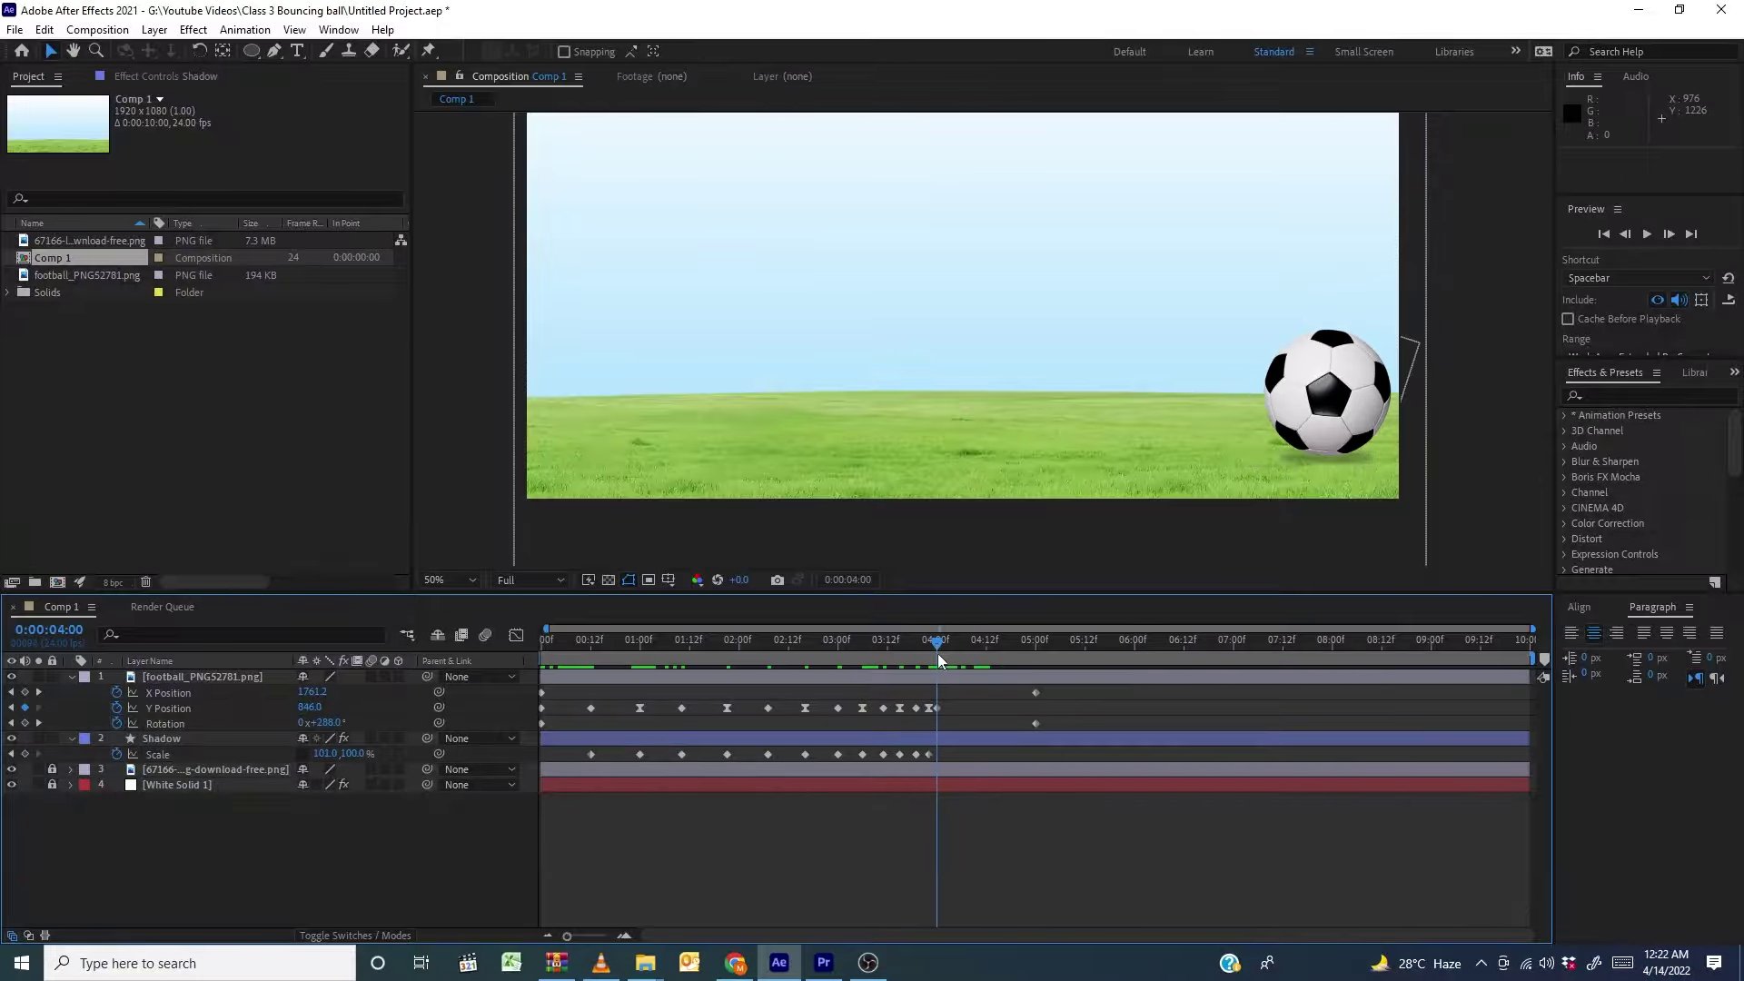
left_click(327, 754)
key("Return")
Reveal the Shadow's Opacity and add its first keyframe at the first ground contact, 0:00:00:12
left_click_drag(887, 641, 482, 772)
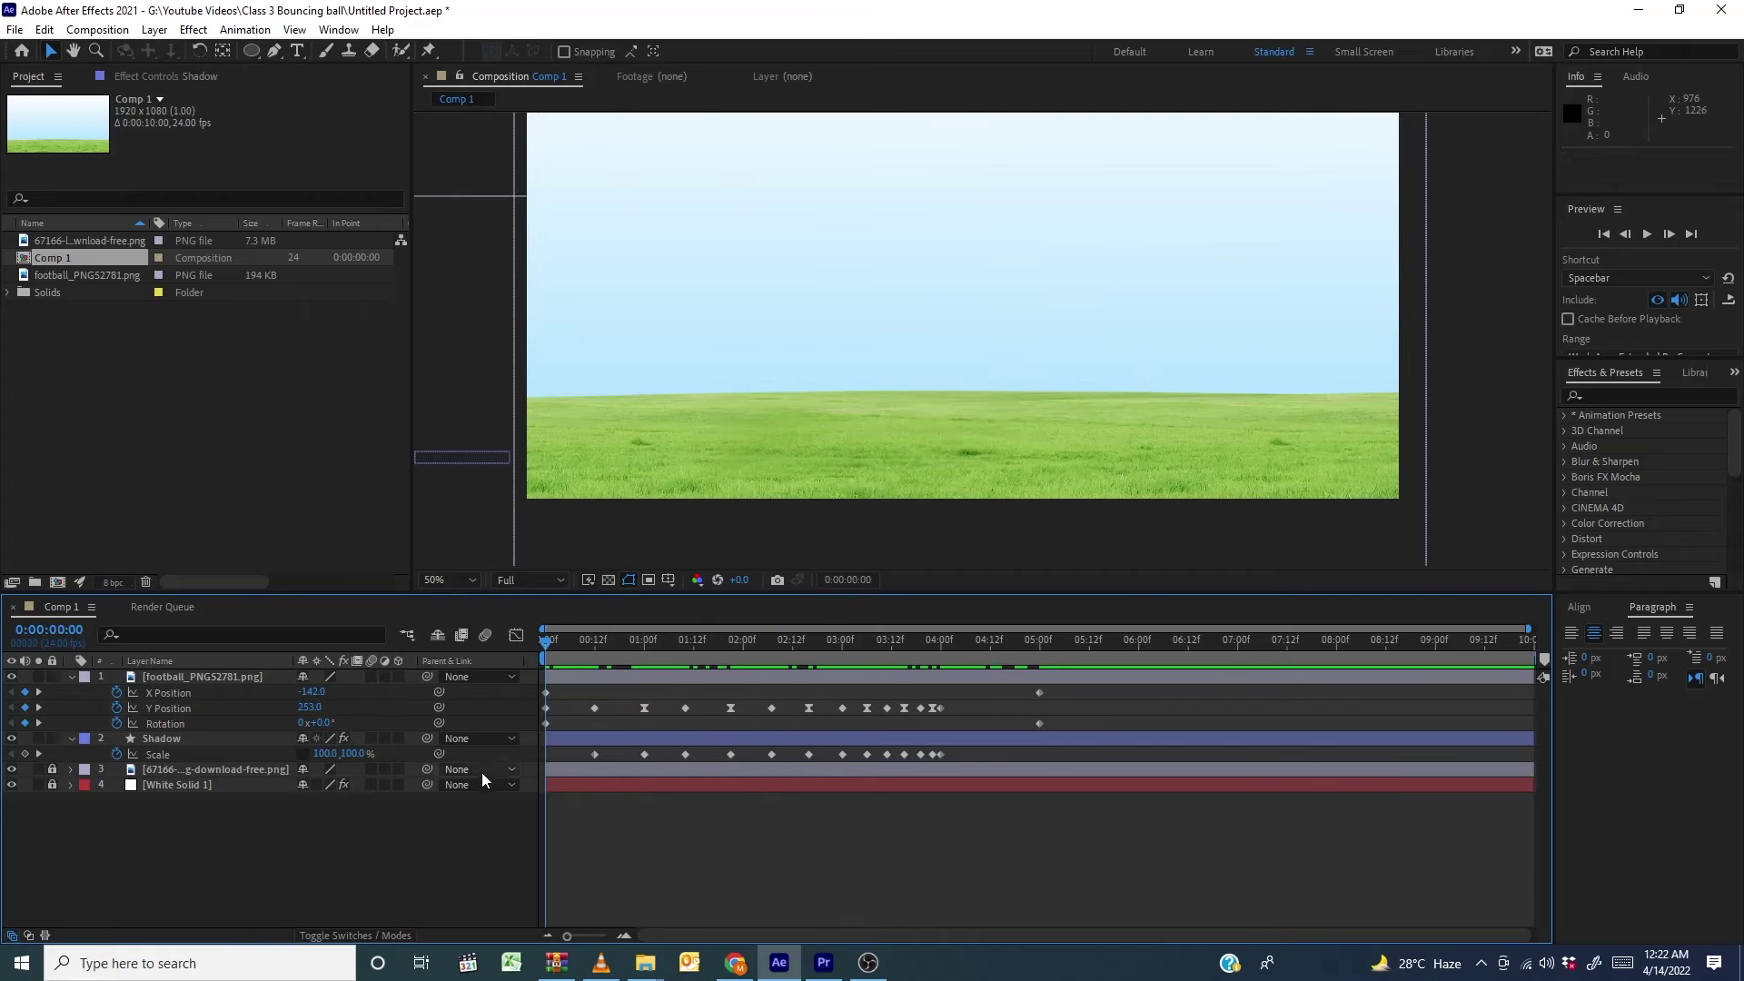
left_click(594, 661)
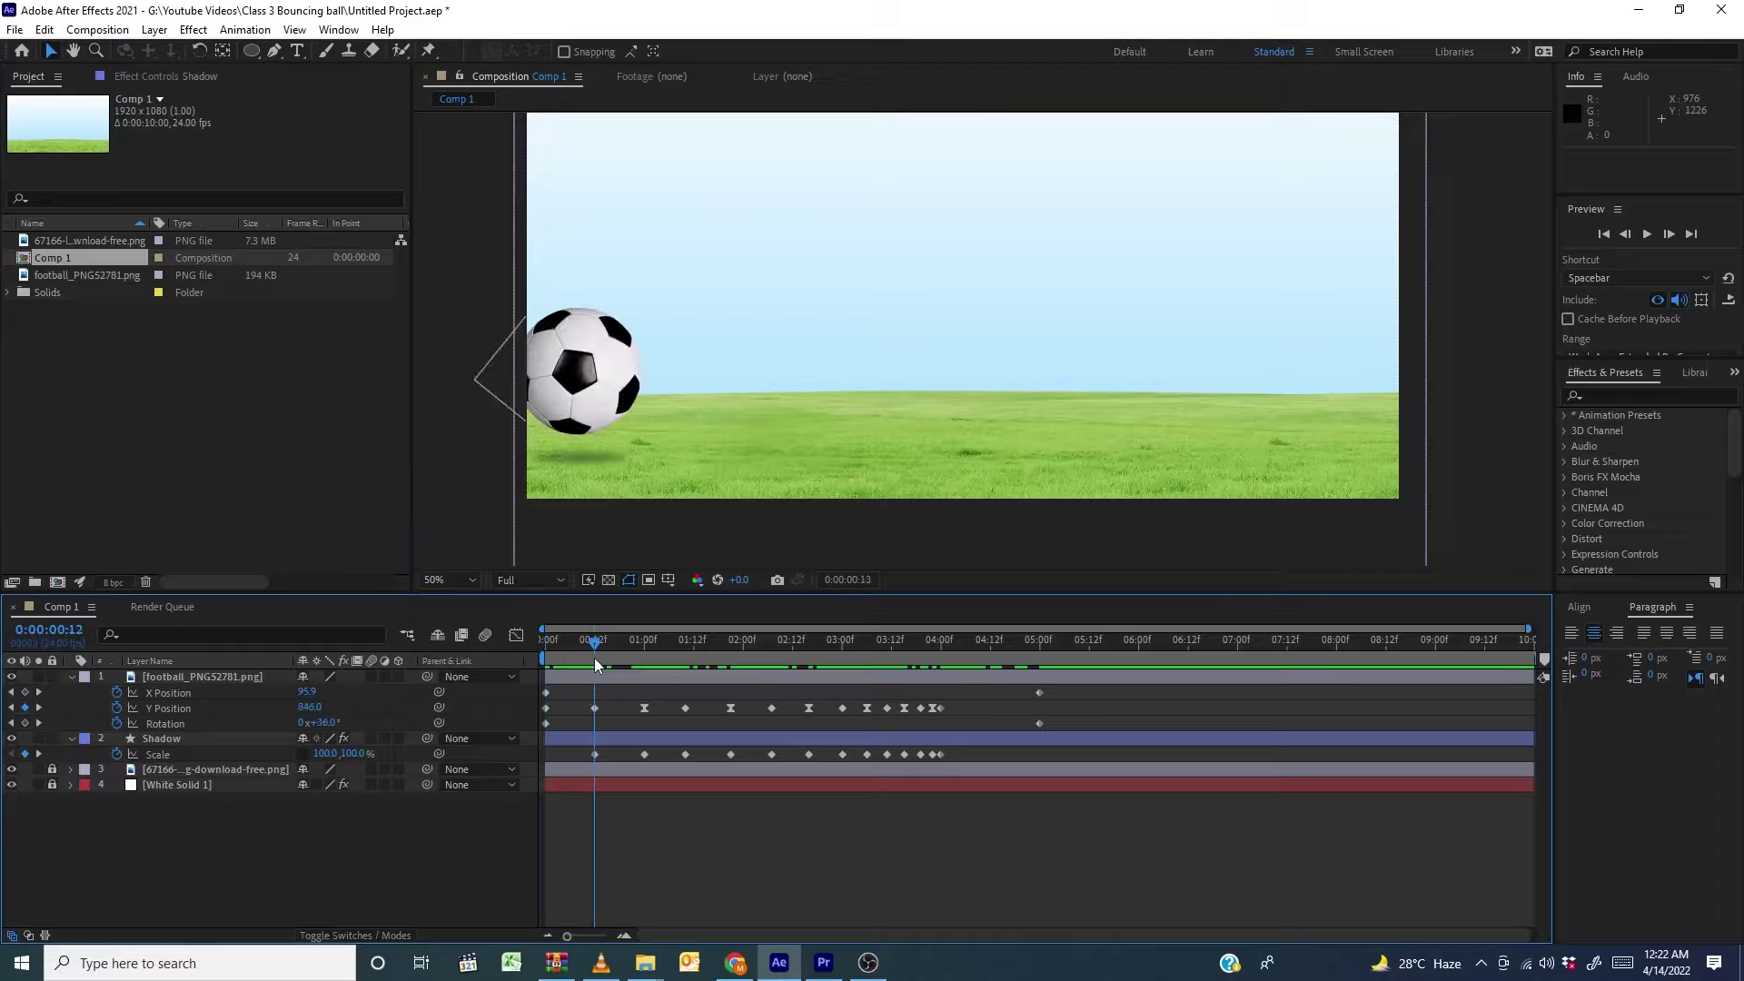
left_click(203, 743)
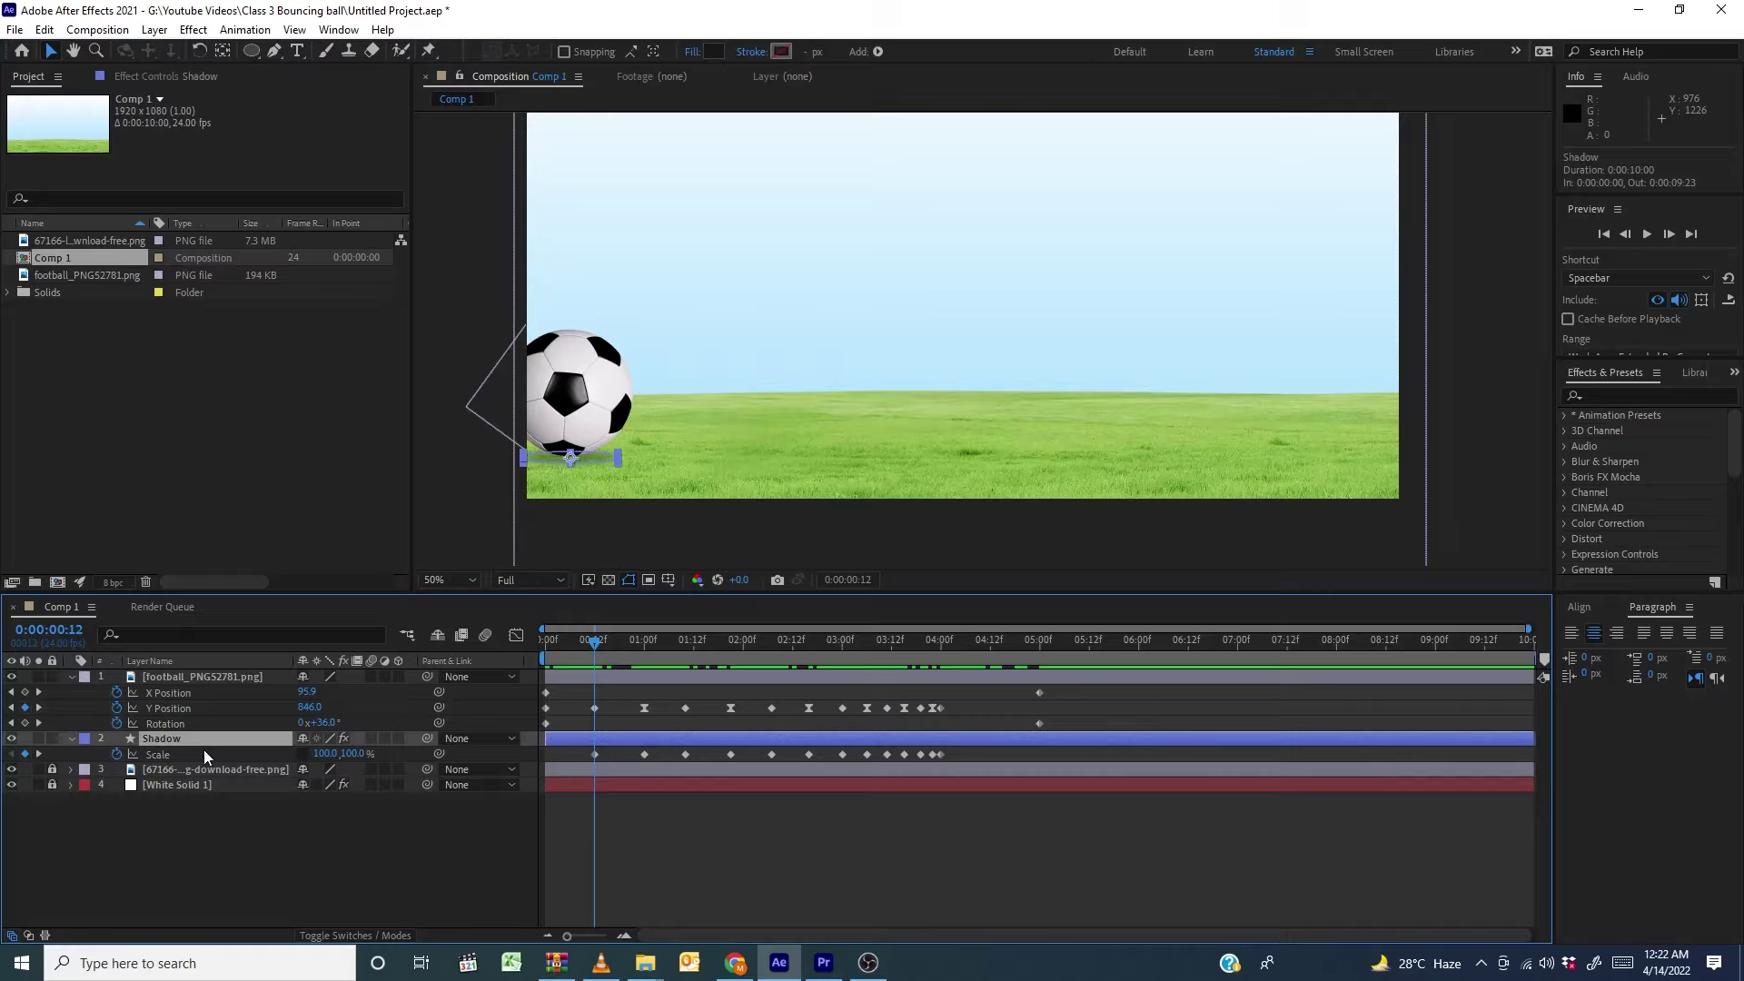
key("shift+t")
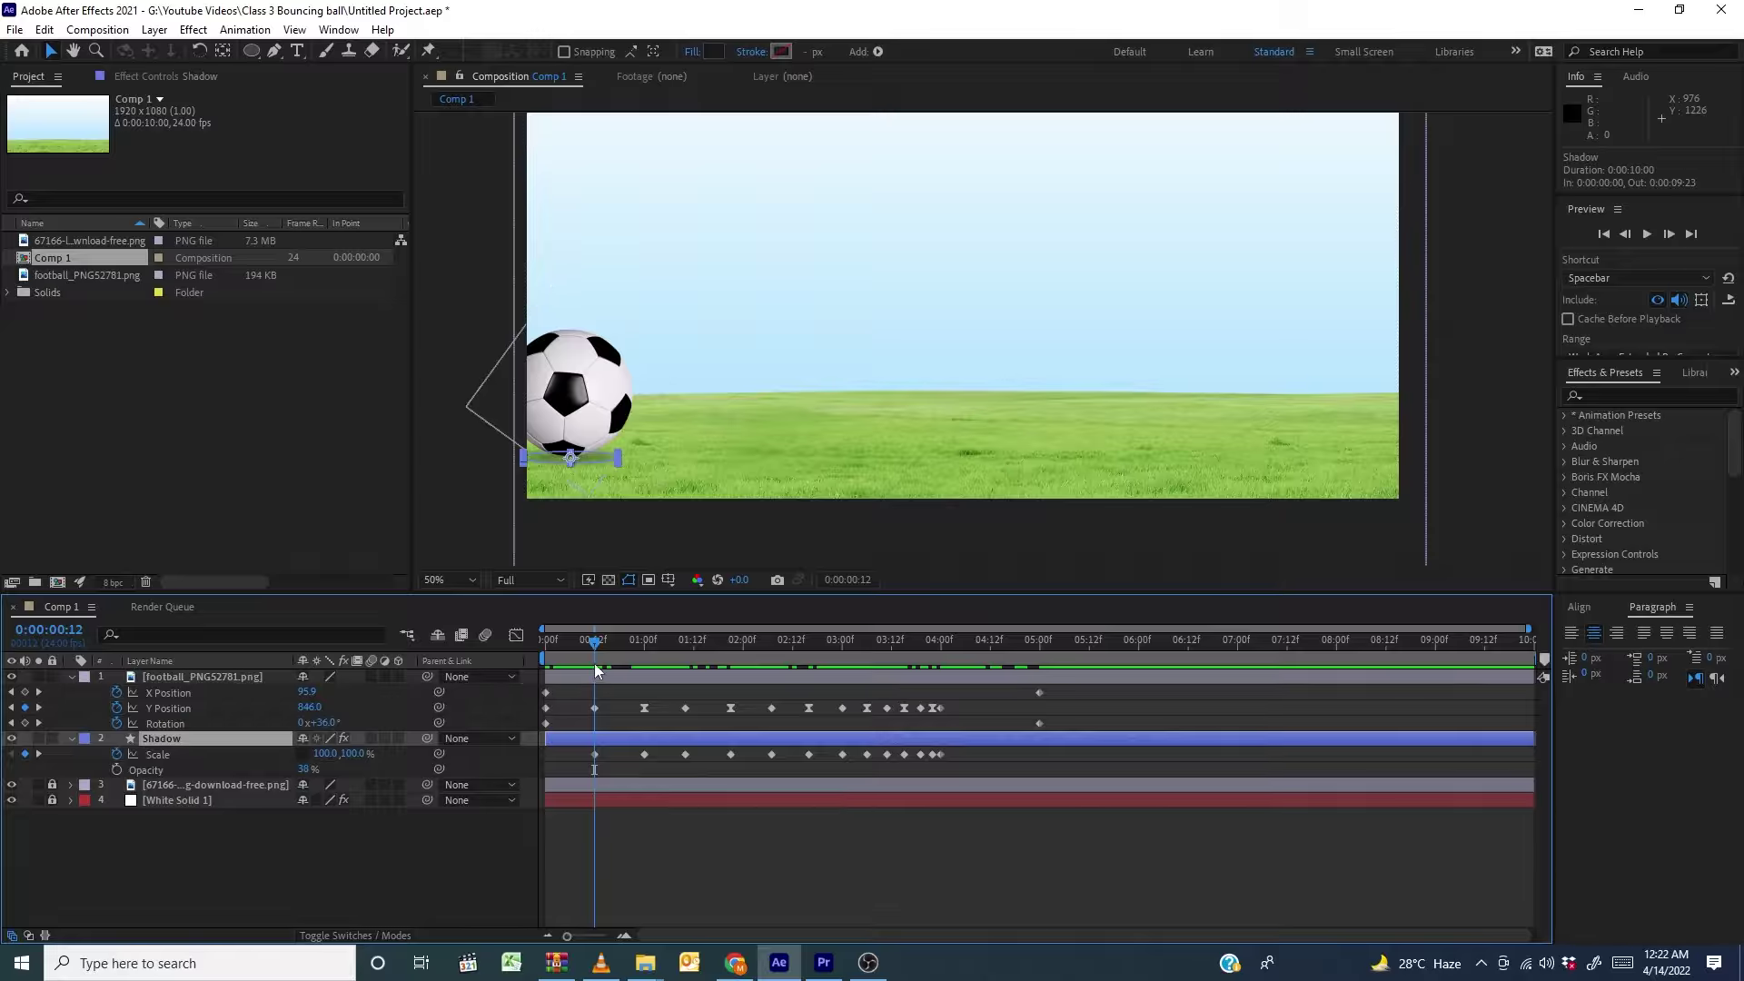
left_click(117, 770)
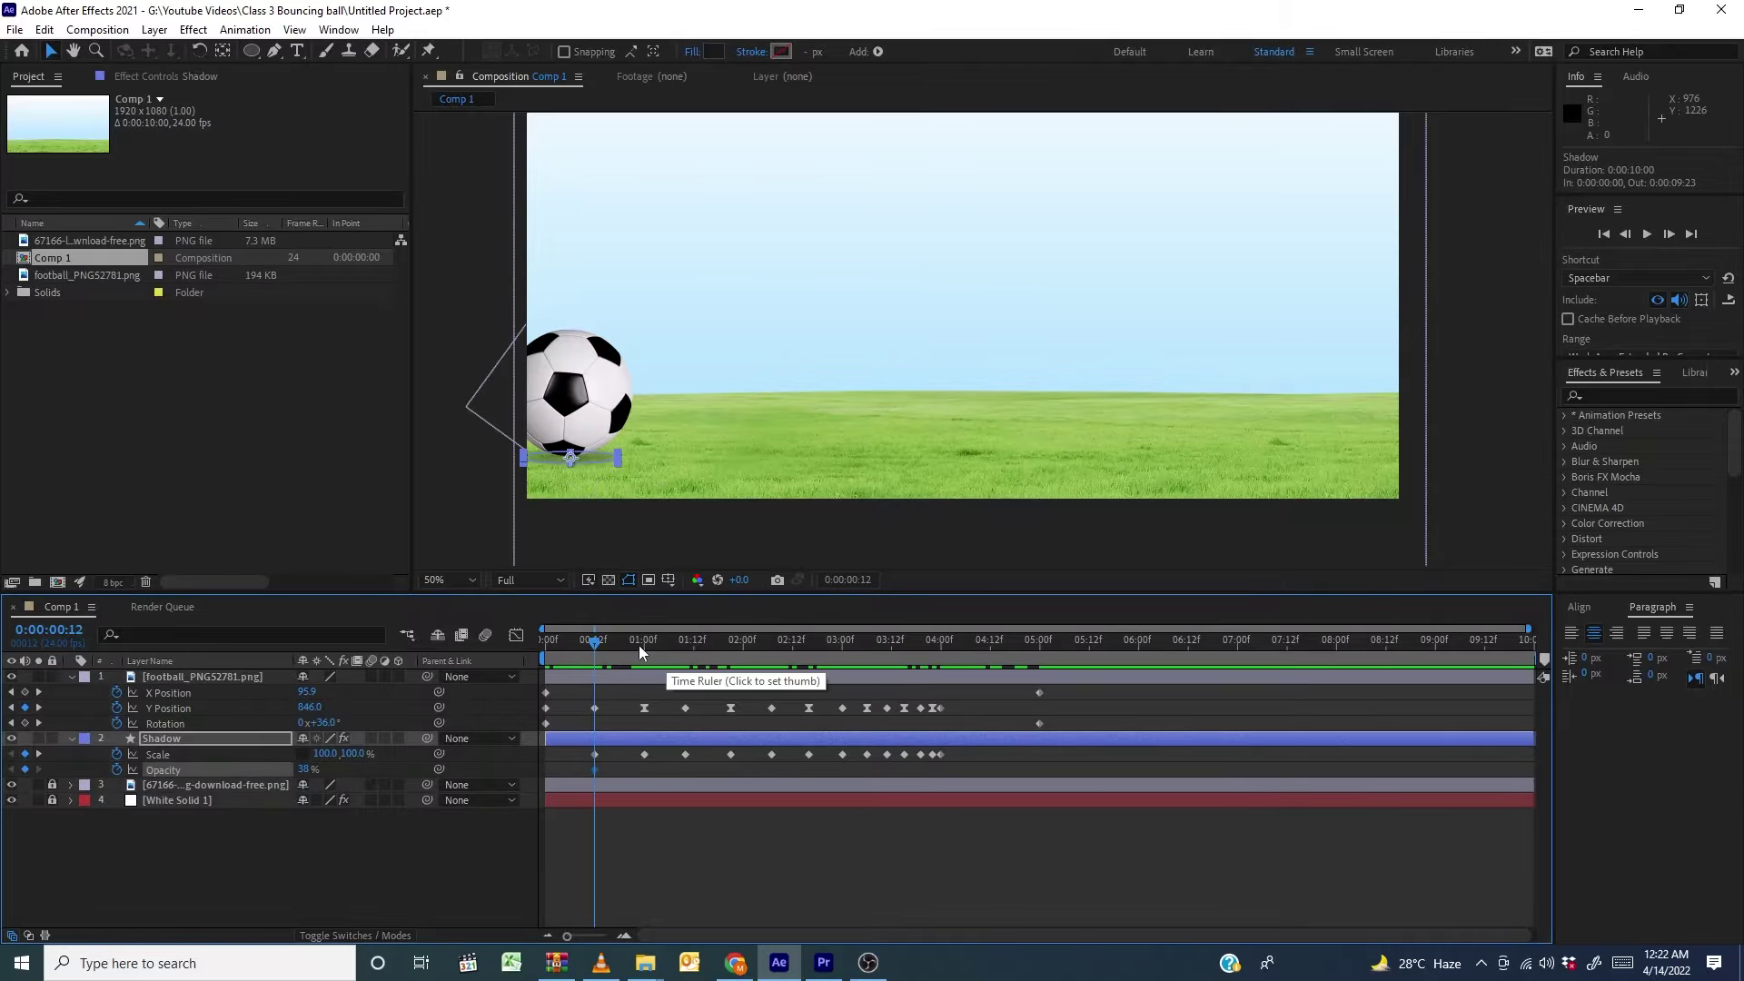
Set the Shadow's Opacity to 35% at the first bounce peak, 0:00:01:00
left_click_drag(640, 645, 645, 652)
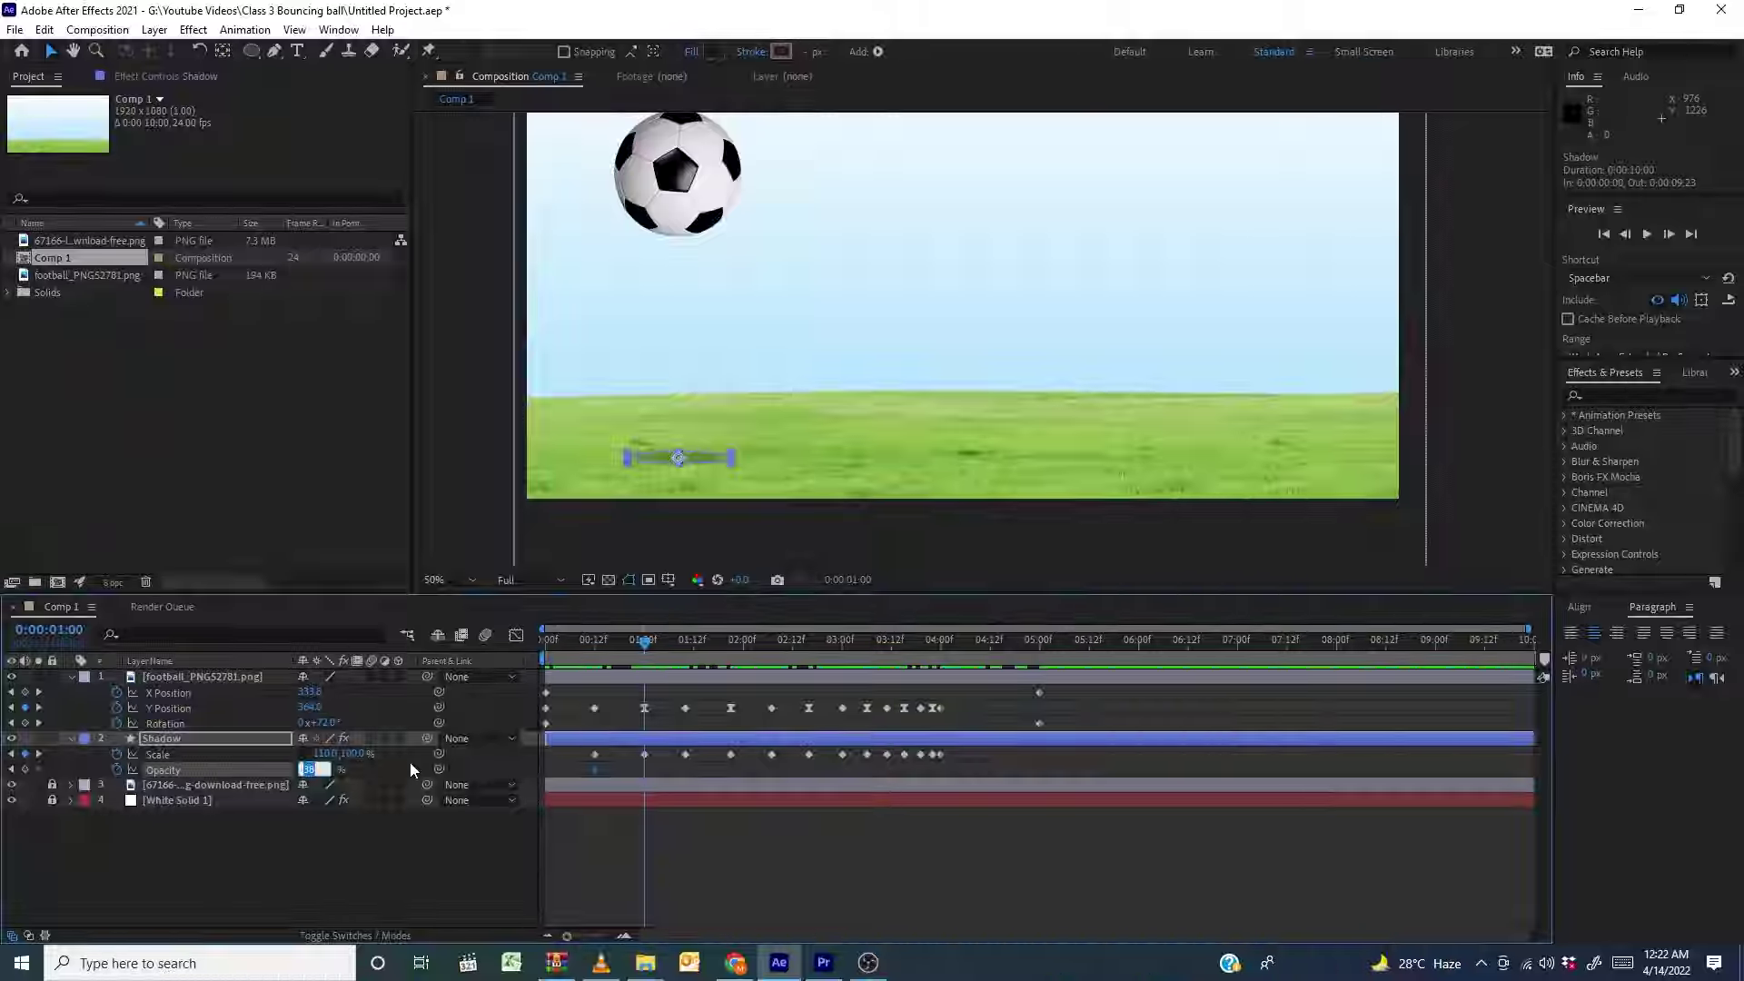
type("35")
key("Return")
left_click(684, 821)
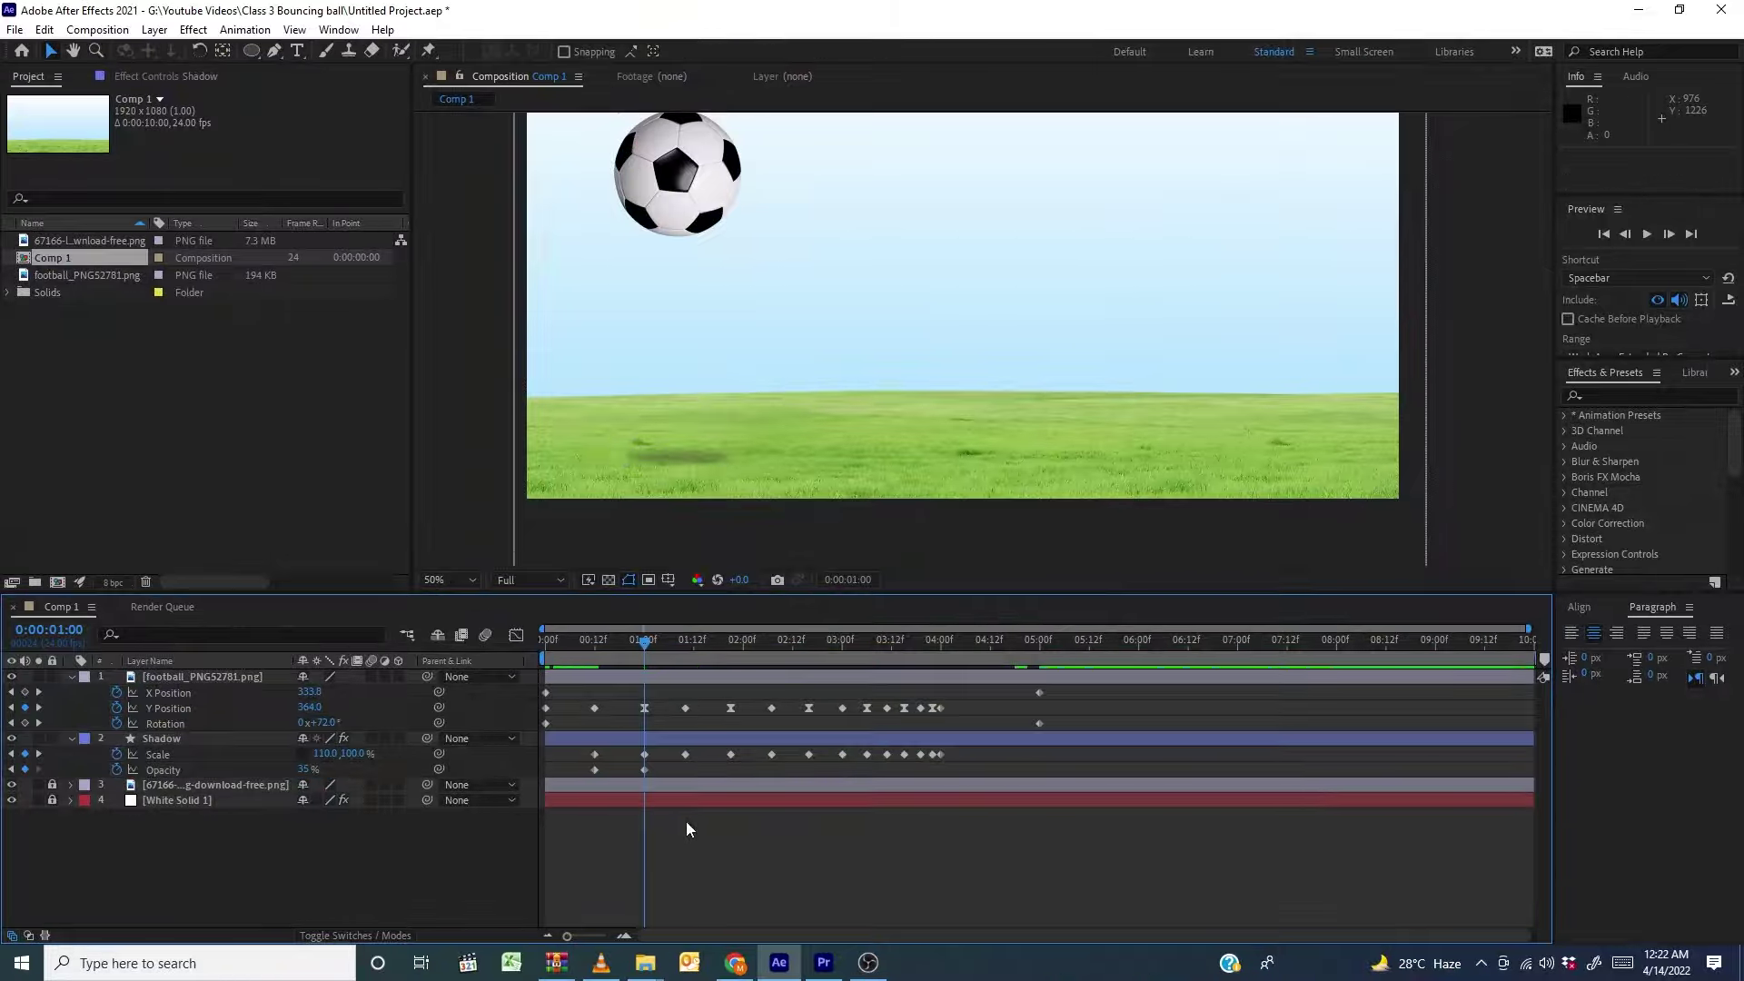
Copy the Shadow's Opacity keyframe from 0:00:00:12 to the next ground contact at 0:00:01:10
left_click(683, 642)
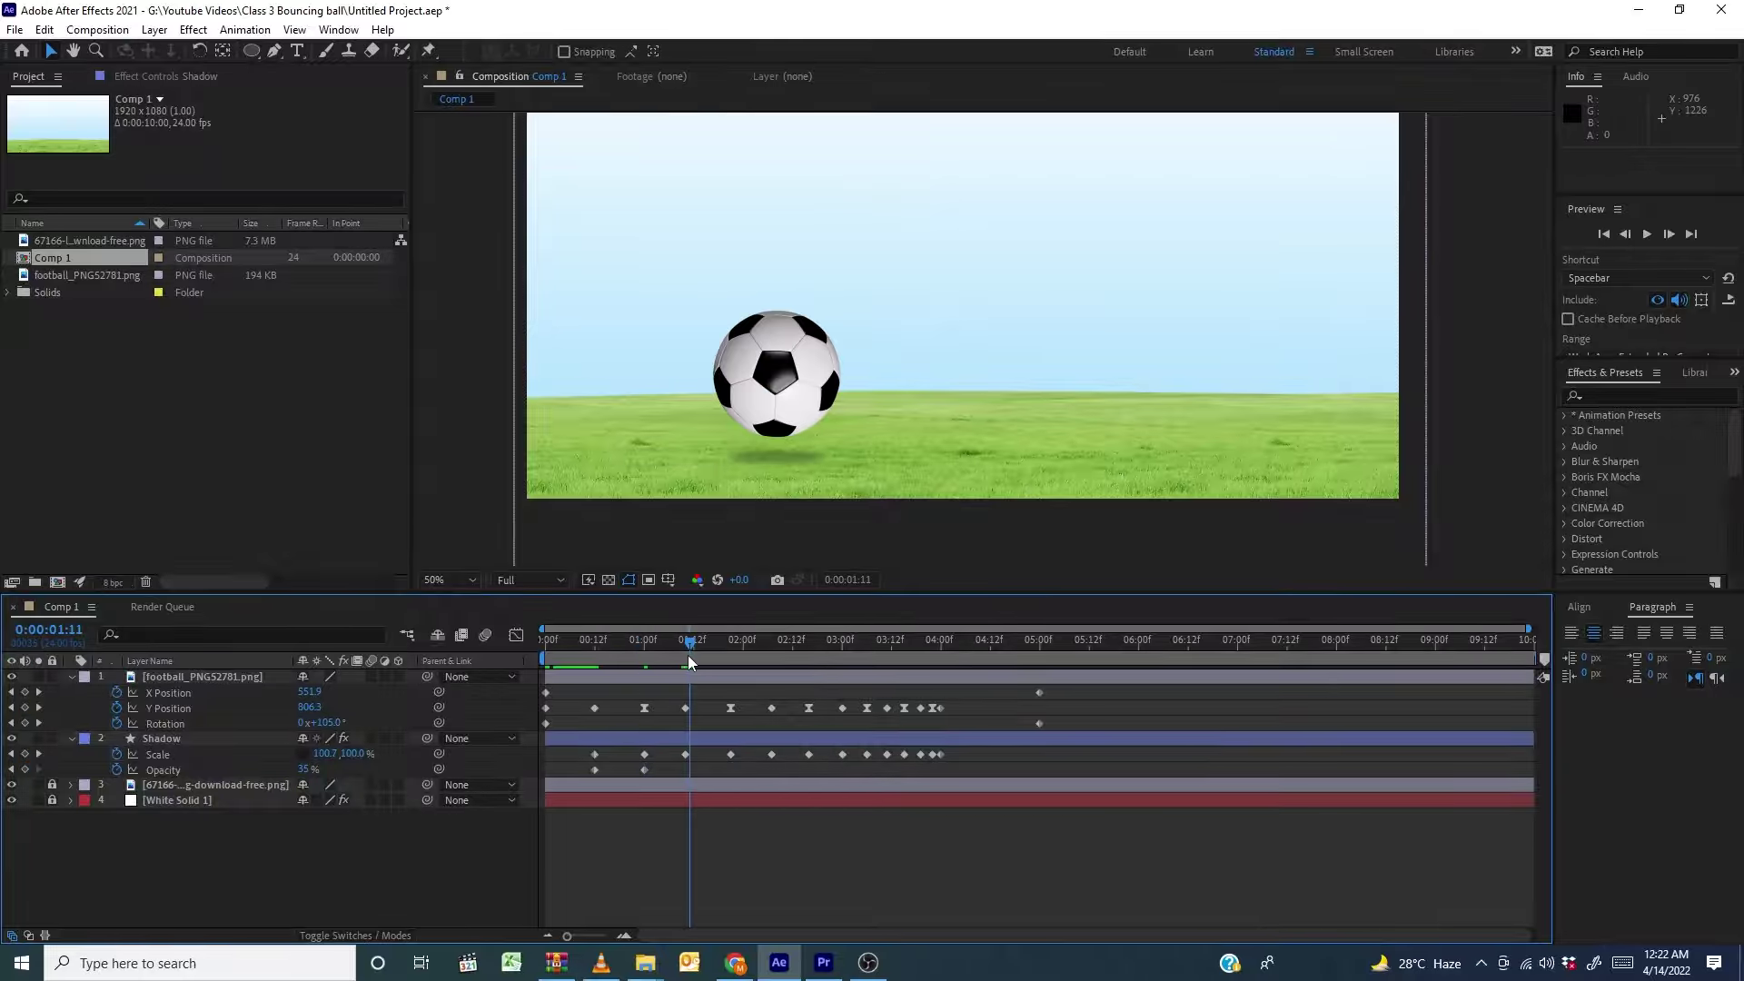
left_click_drag(681, 661, 685, 663)
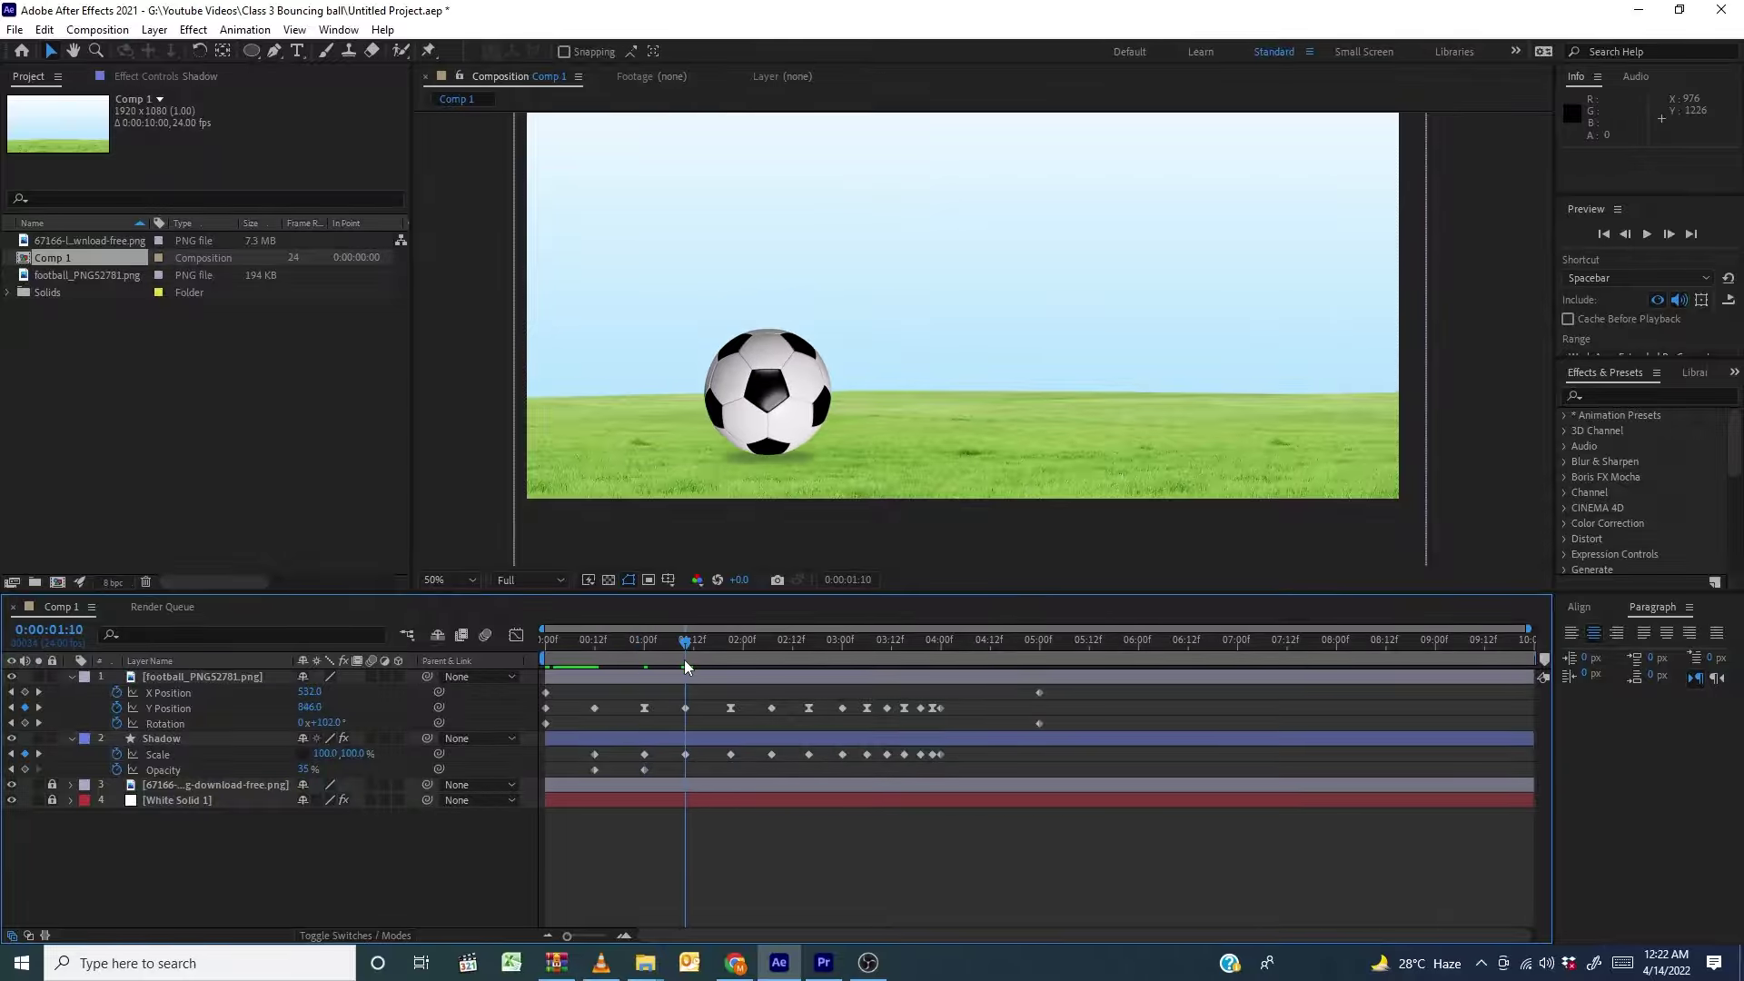
left_click(595, 769)
key("ctrl+v")
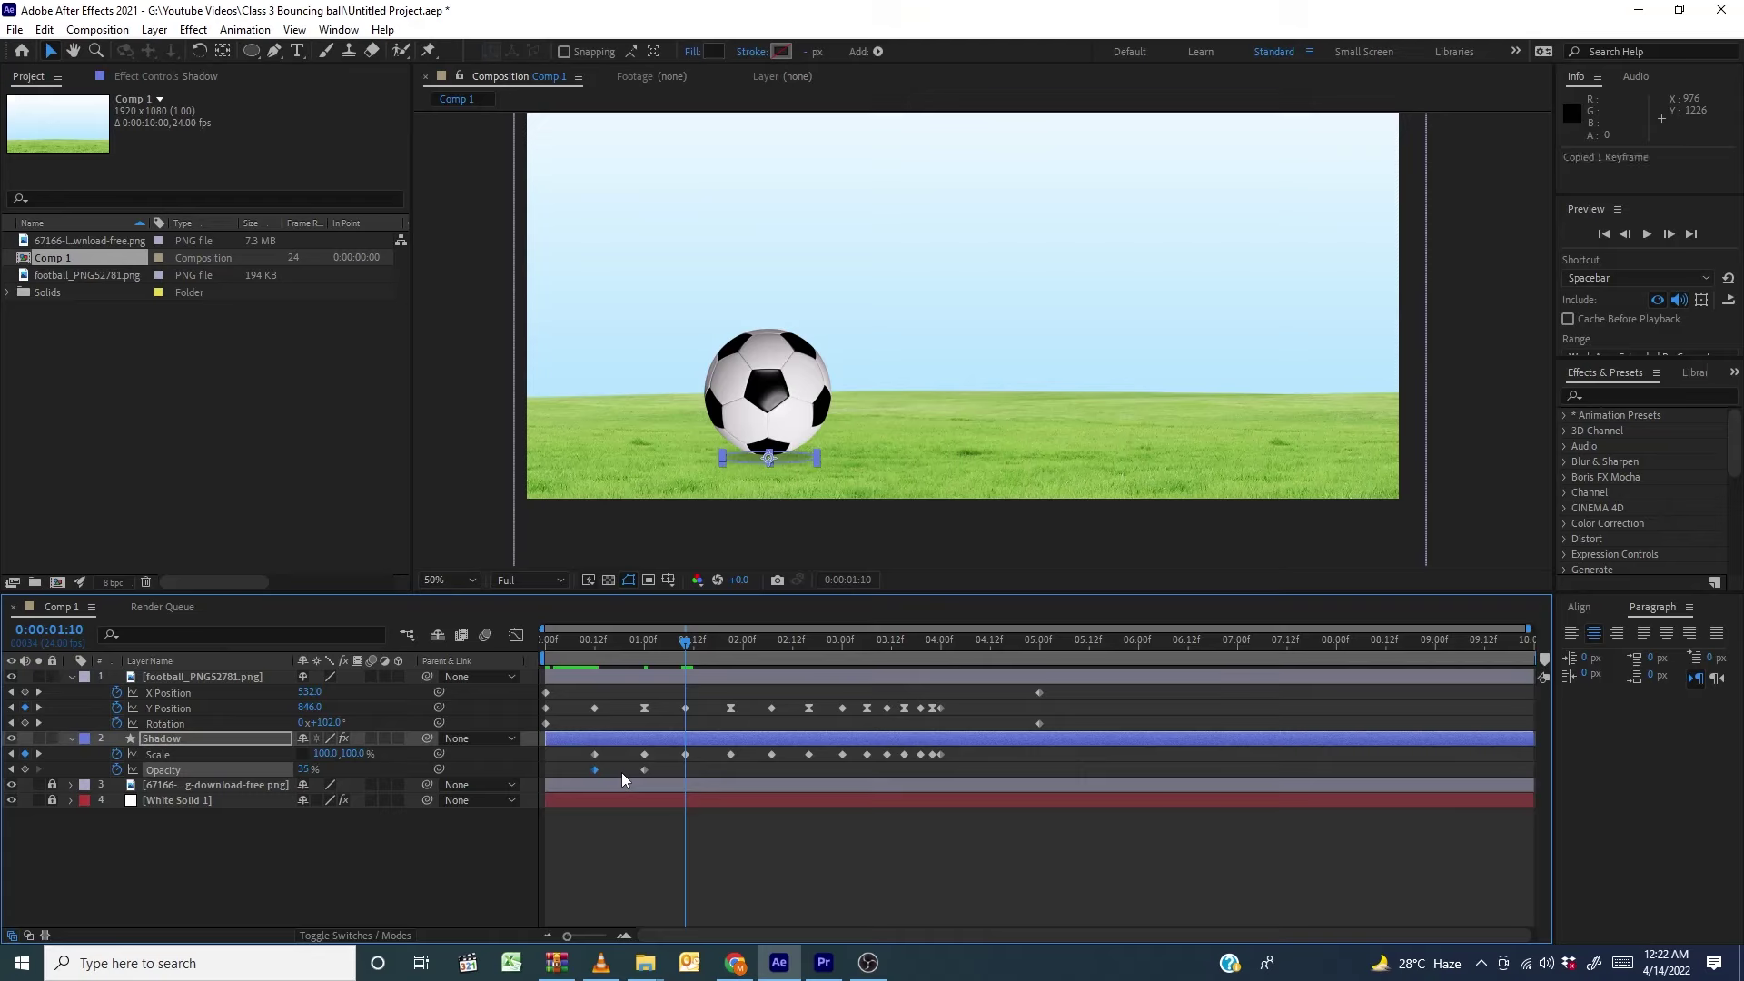
Set the Shadow's Opacity to 37% at the bounce peak, 0:00:01:21
left_click_drag(714, 652, 731, 652)
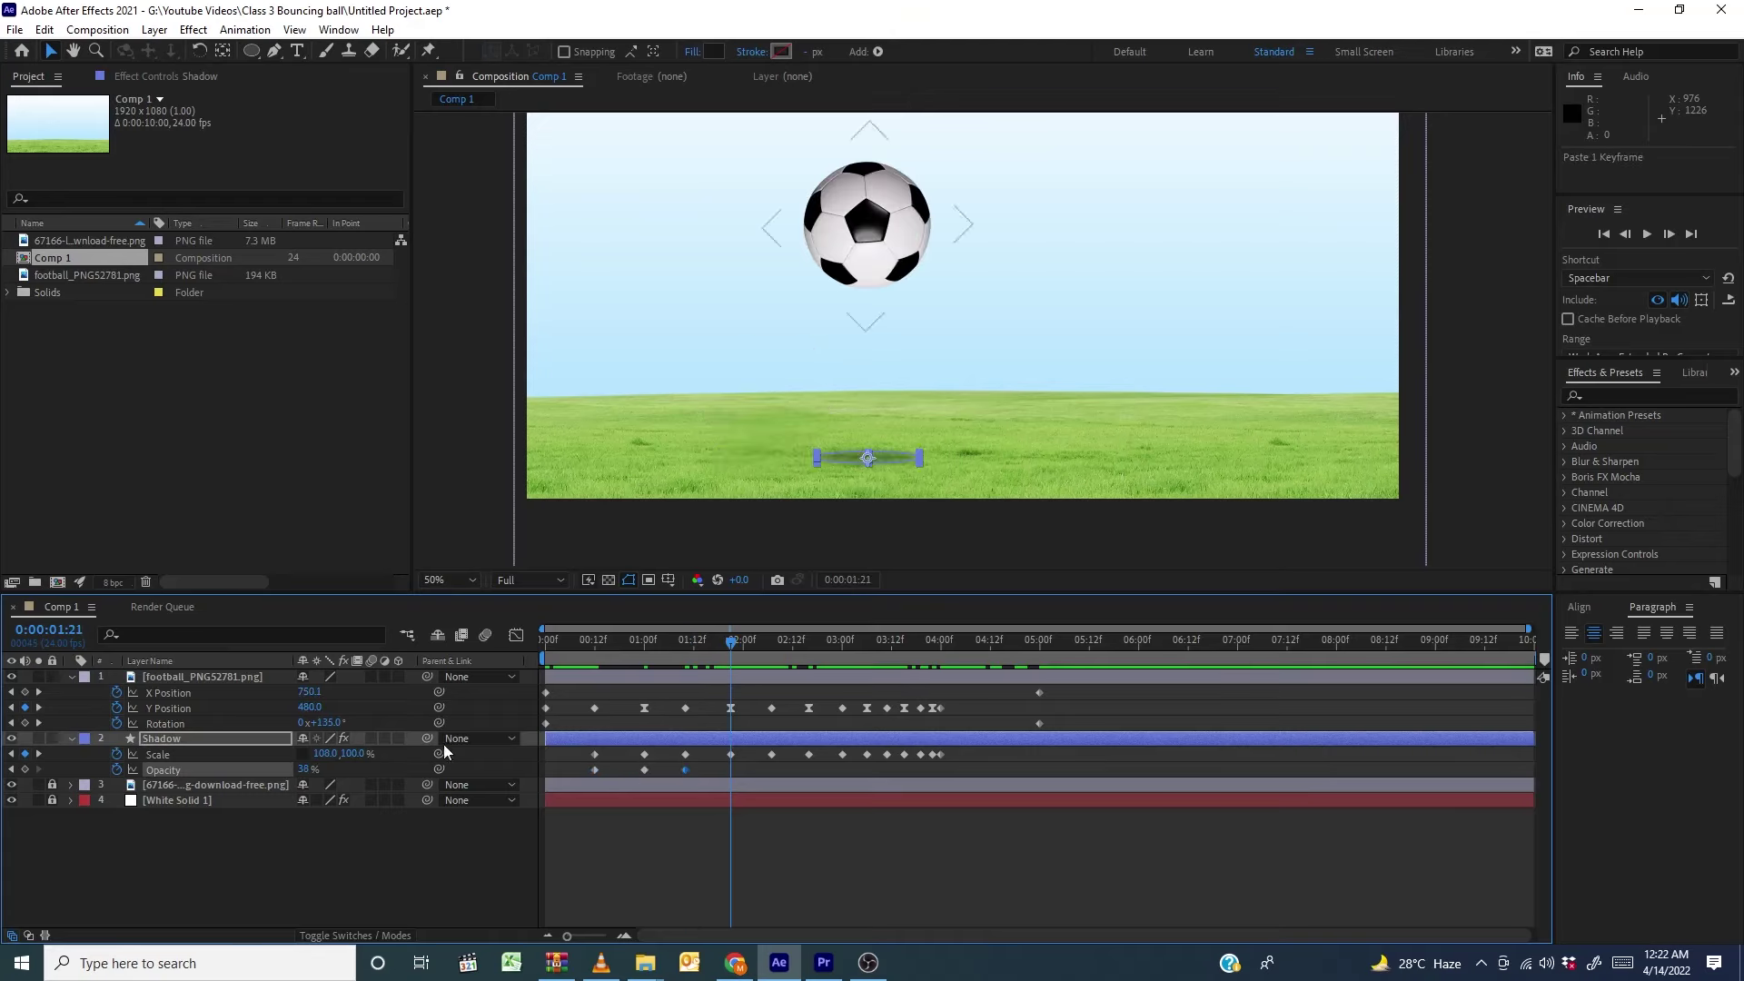
left_click(301, 769)
type("37")
left_click(787, 839)
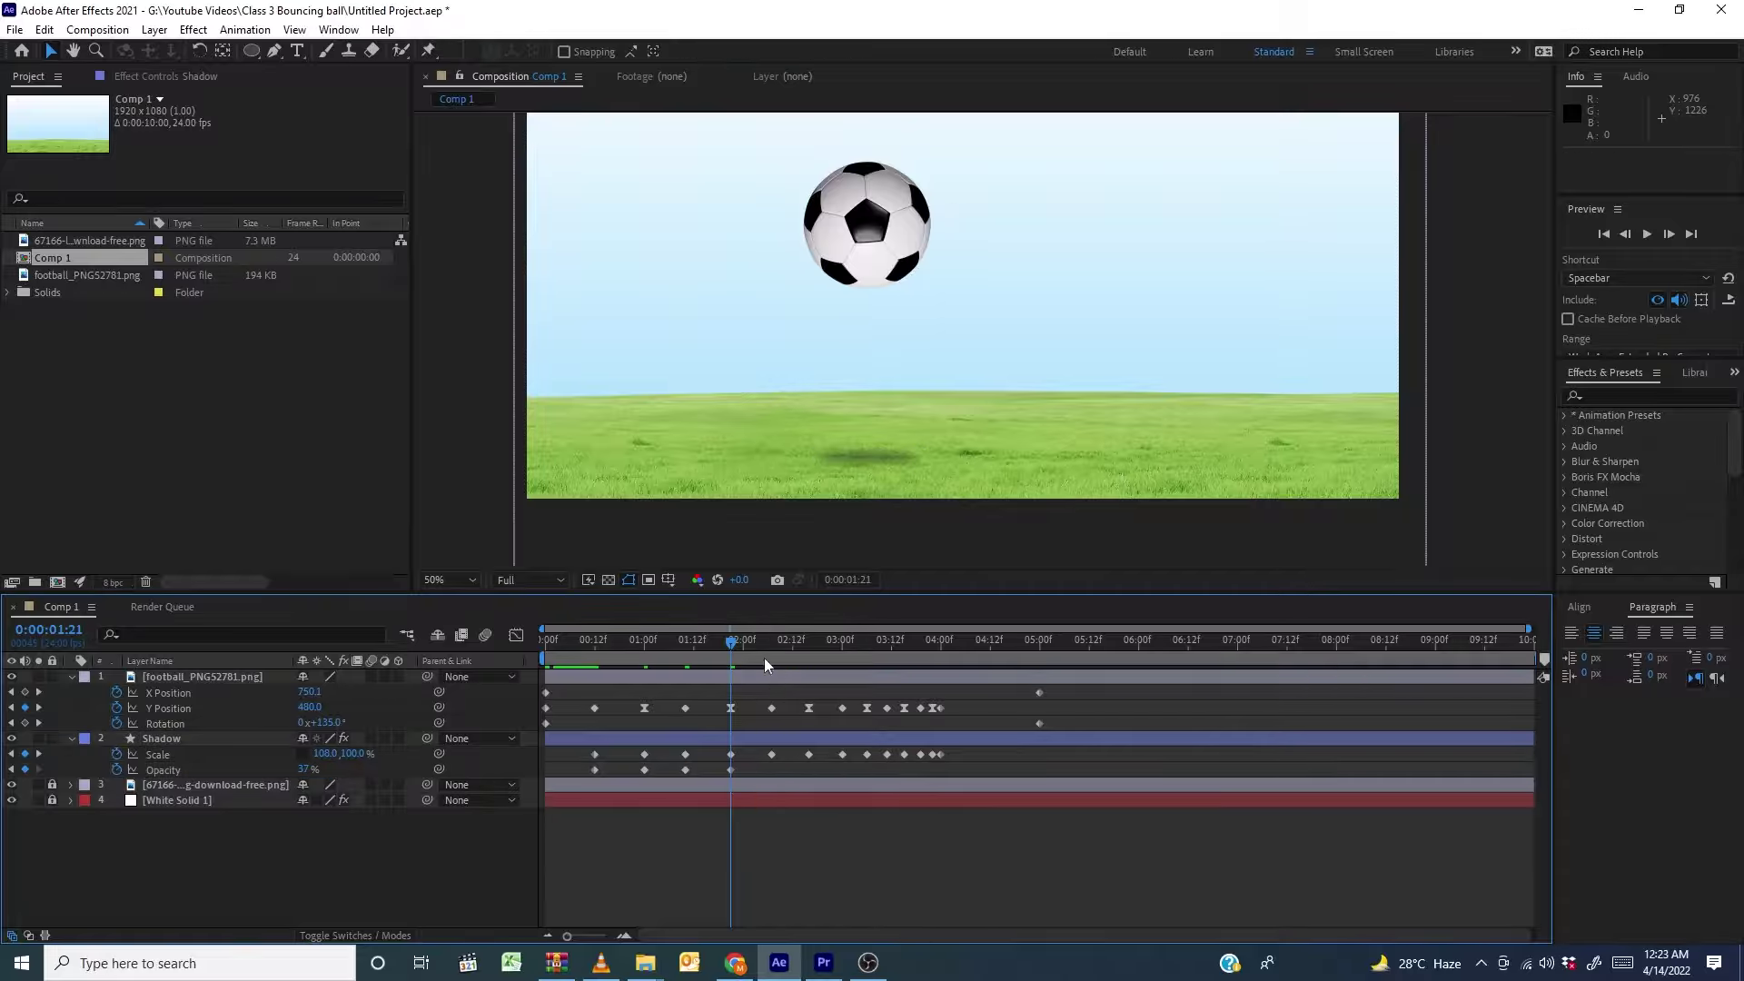
Continue the Shadow's Opacity keyframes at each ground contact and bounce peak from 0:00:02:07 to 0:00:03:11
left_click_drag(765, 658, 850, 658)
left_click(307, 770)
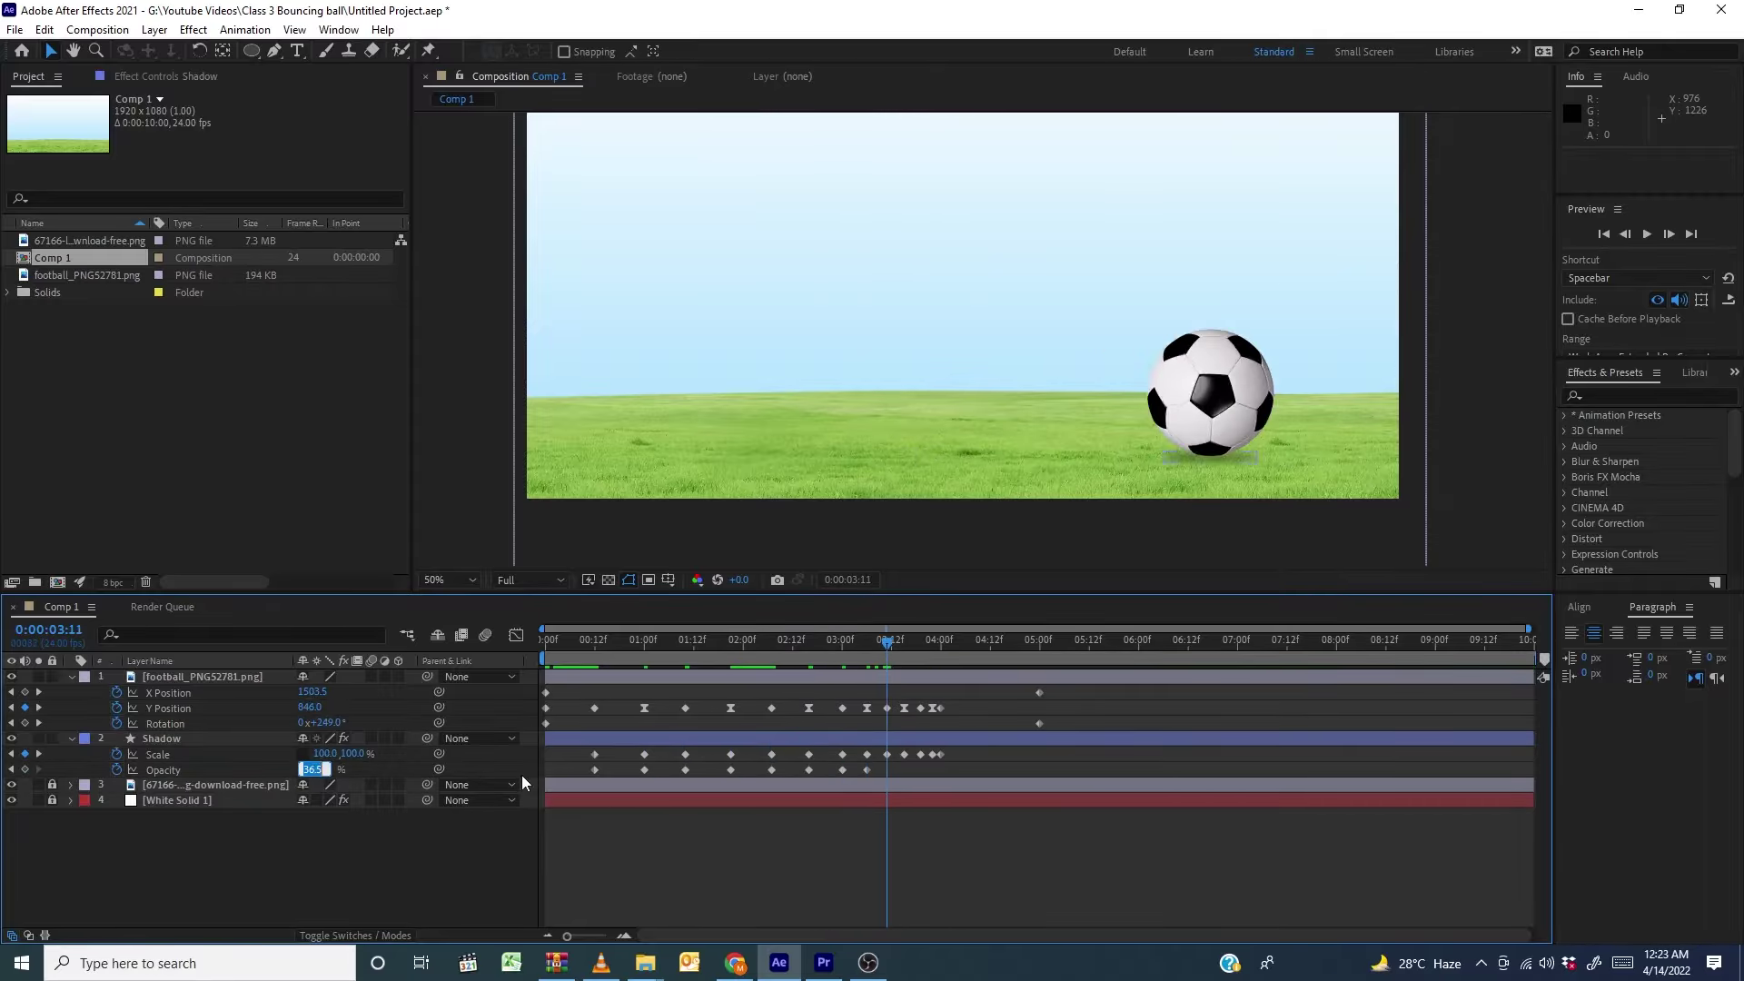
left_click(885, 657)
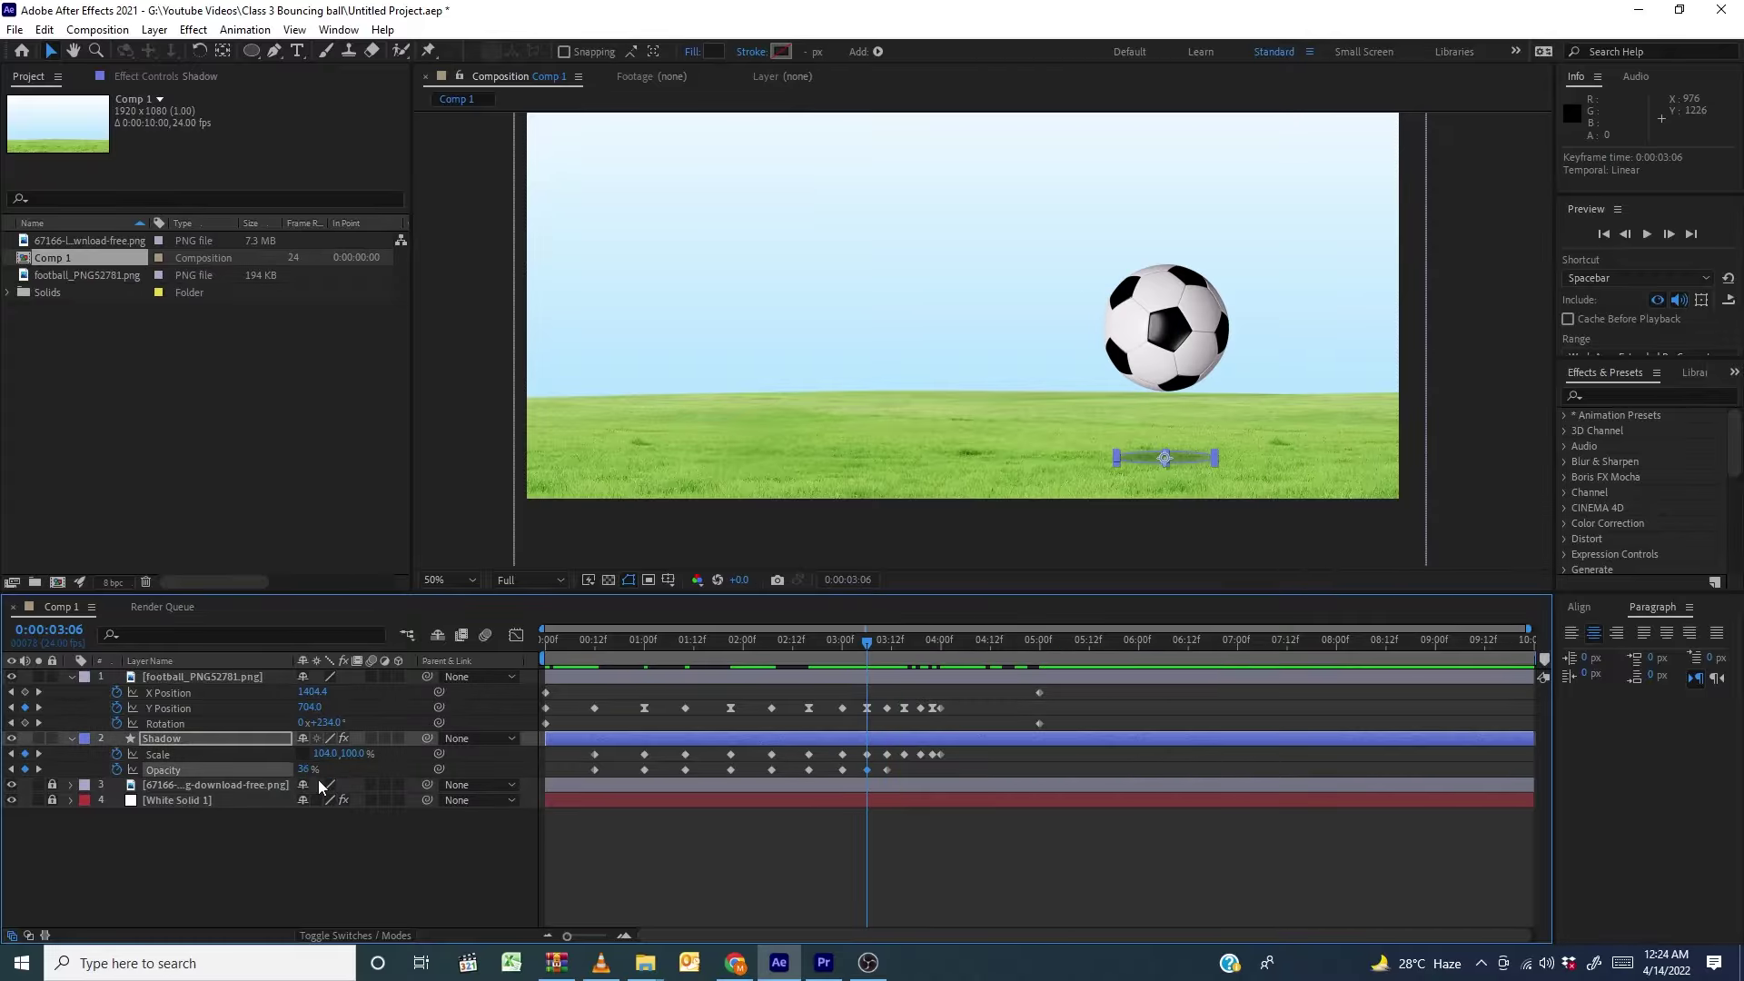
Preview the animation and scrub through the later bounces to check the shadow's Scale and Opacity changes
key("space")
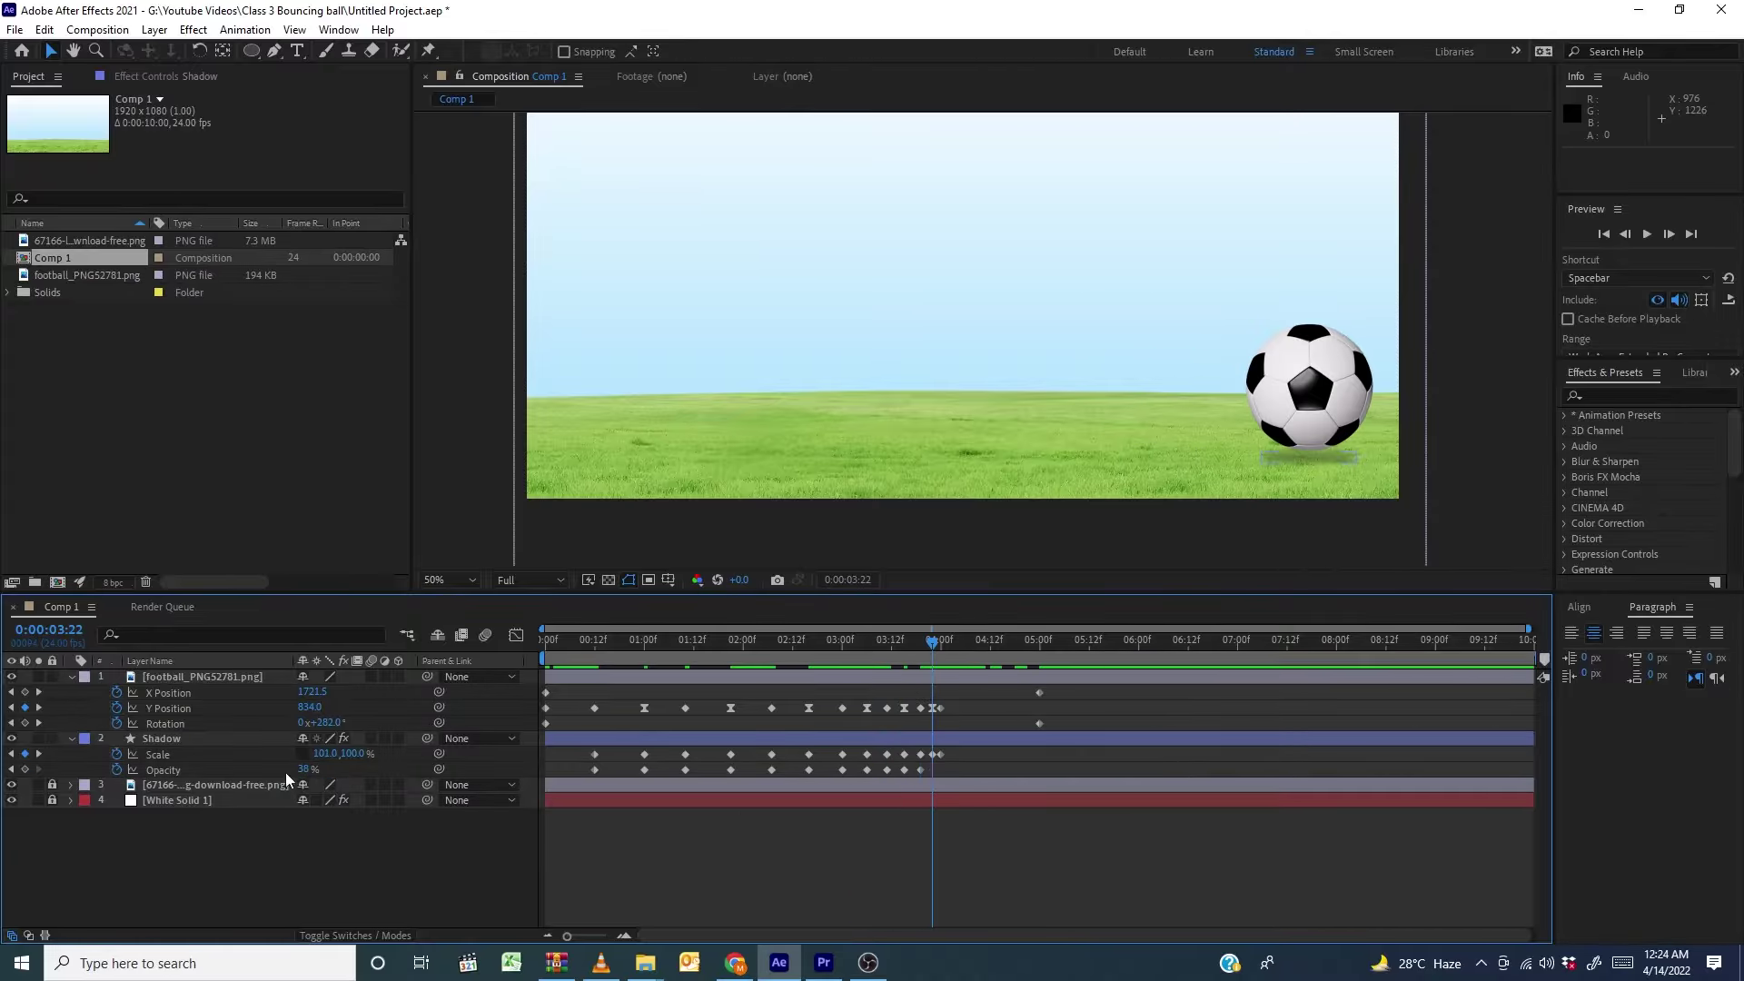
key("space")
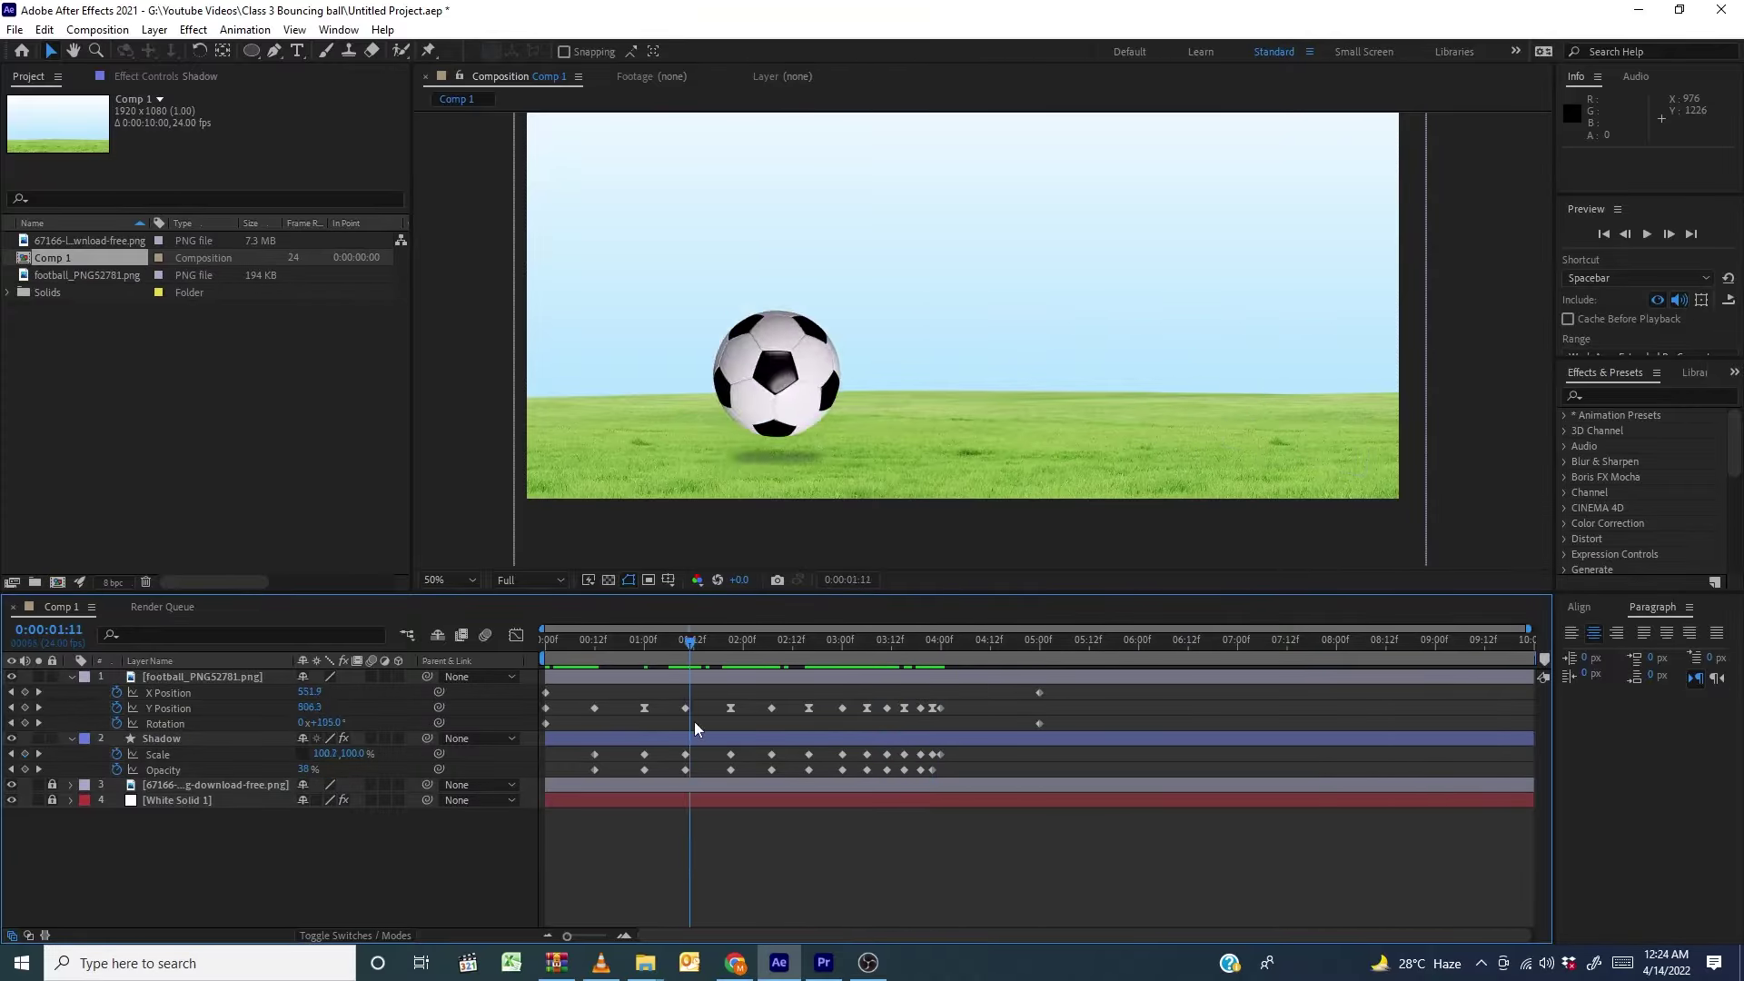
left_click_drag(694, 640, 866, 787)
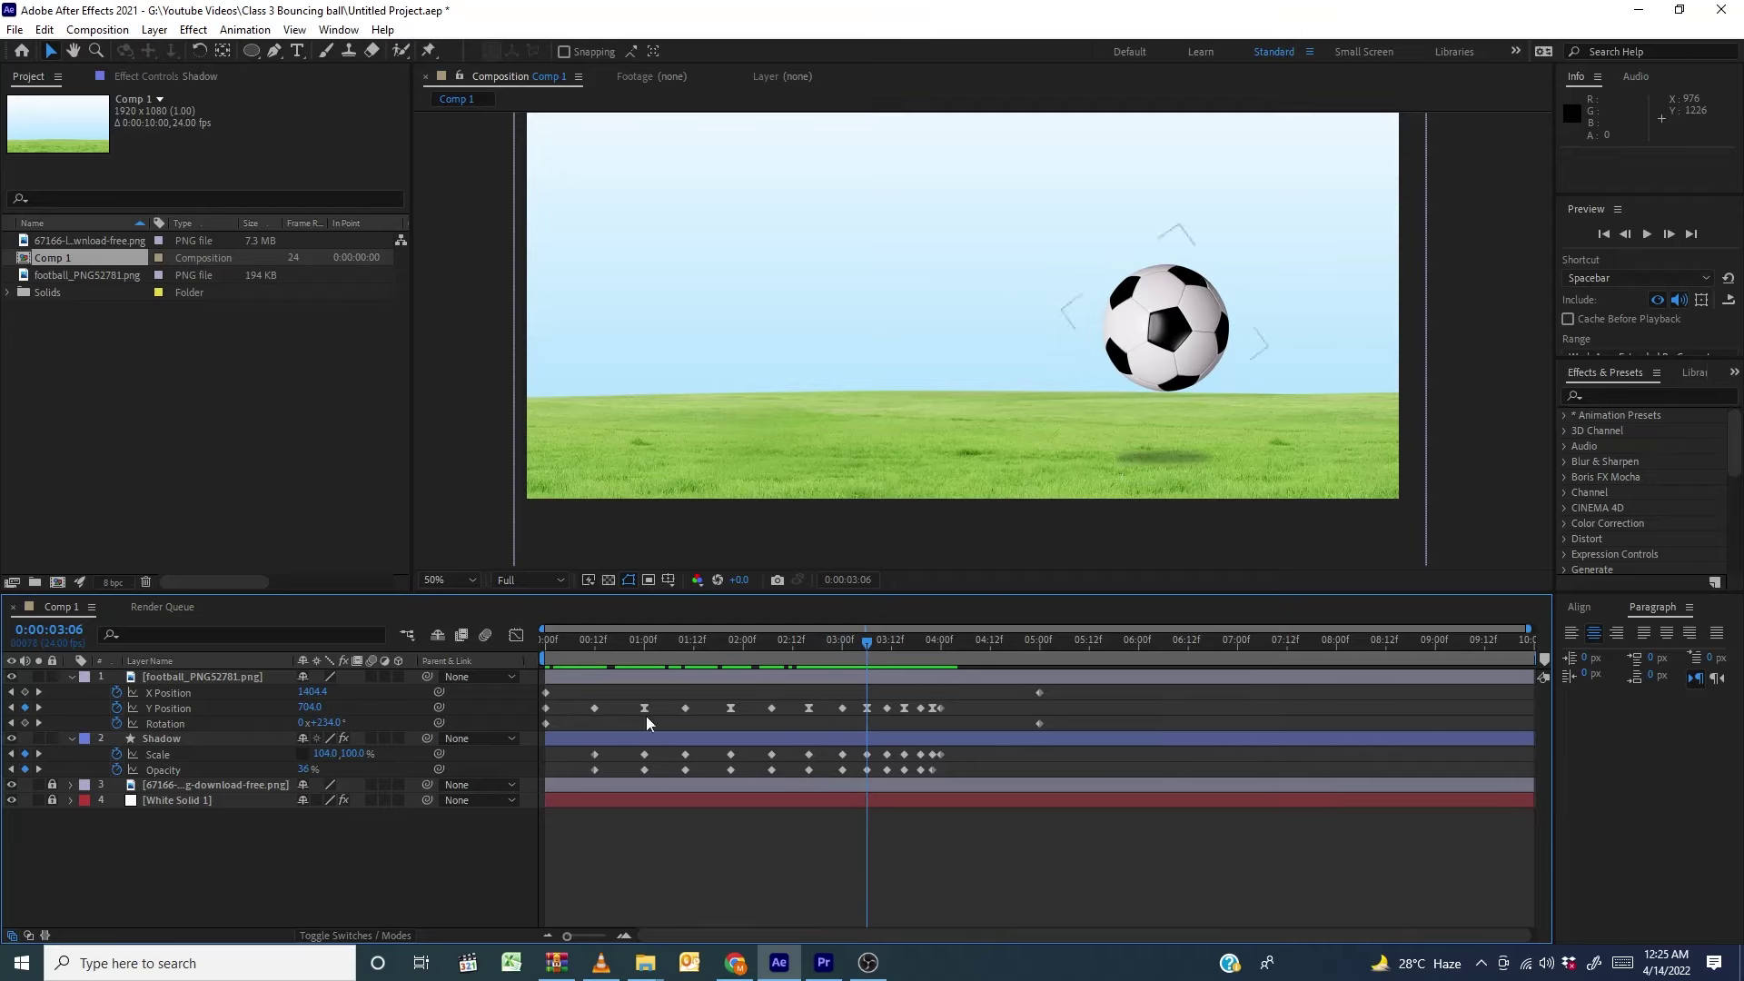
left_click_drag(888, 643, 923, 650)
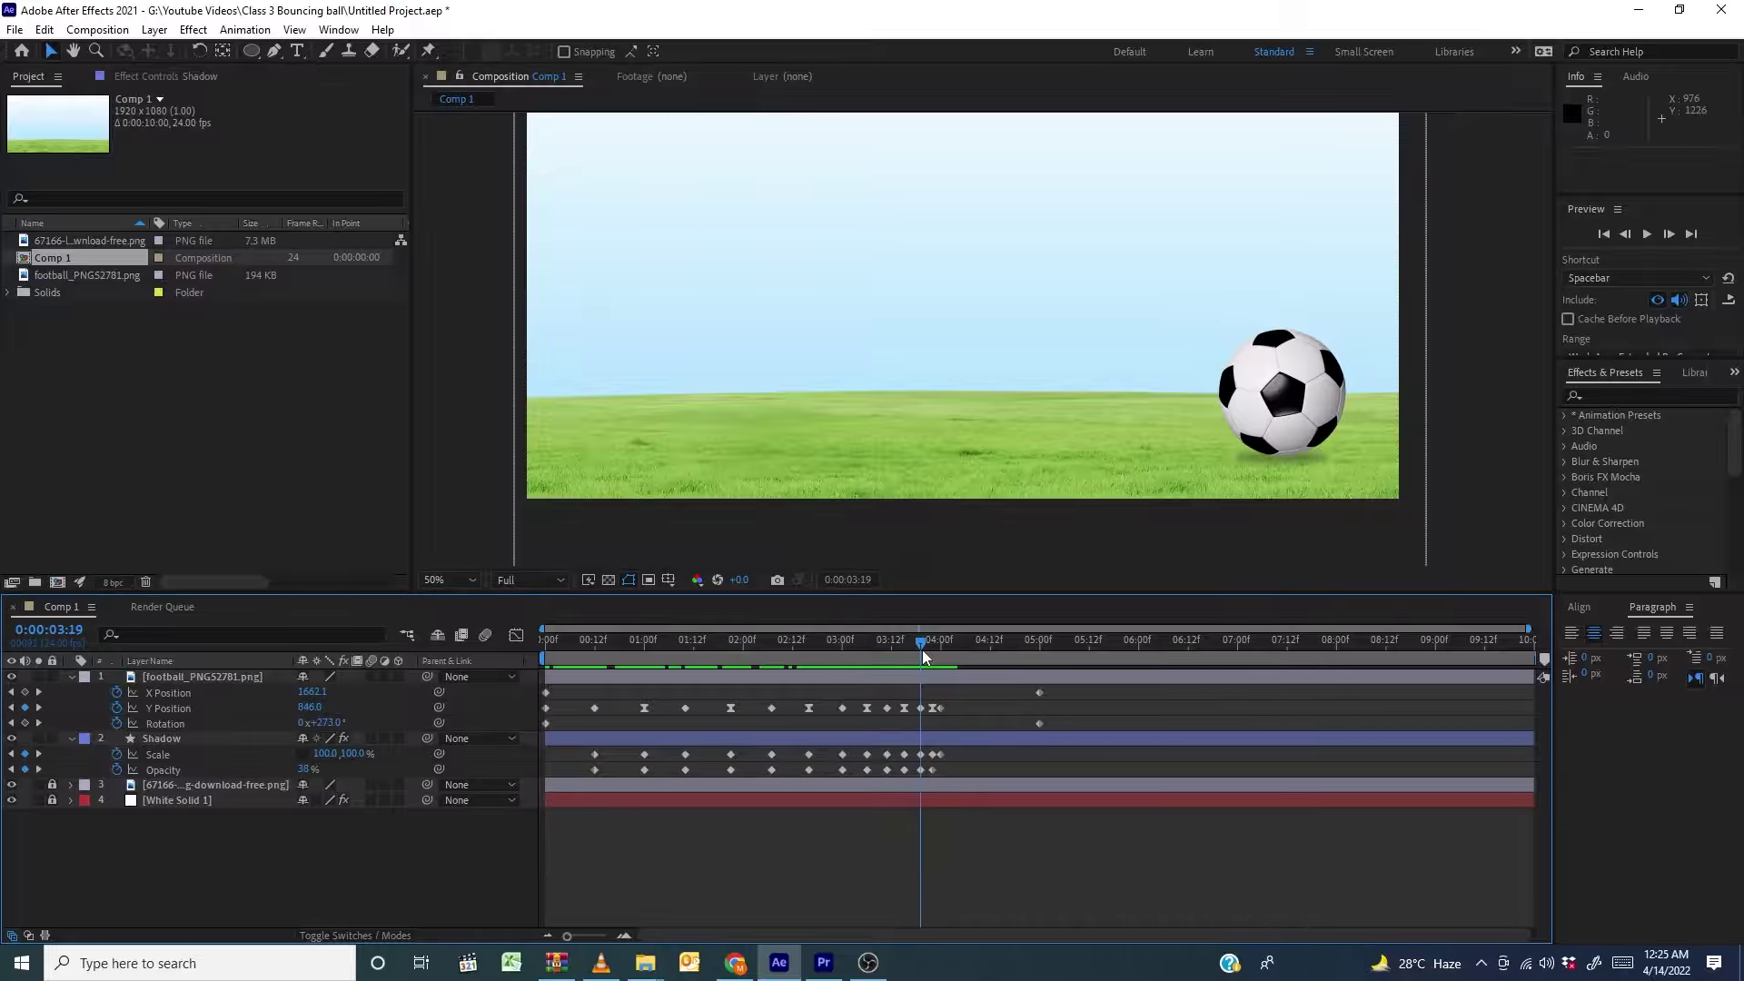